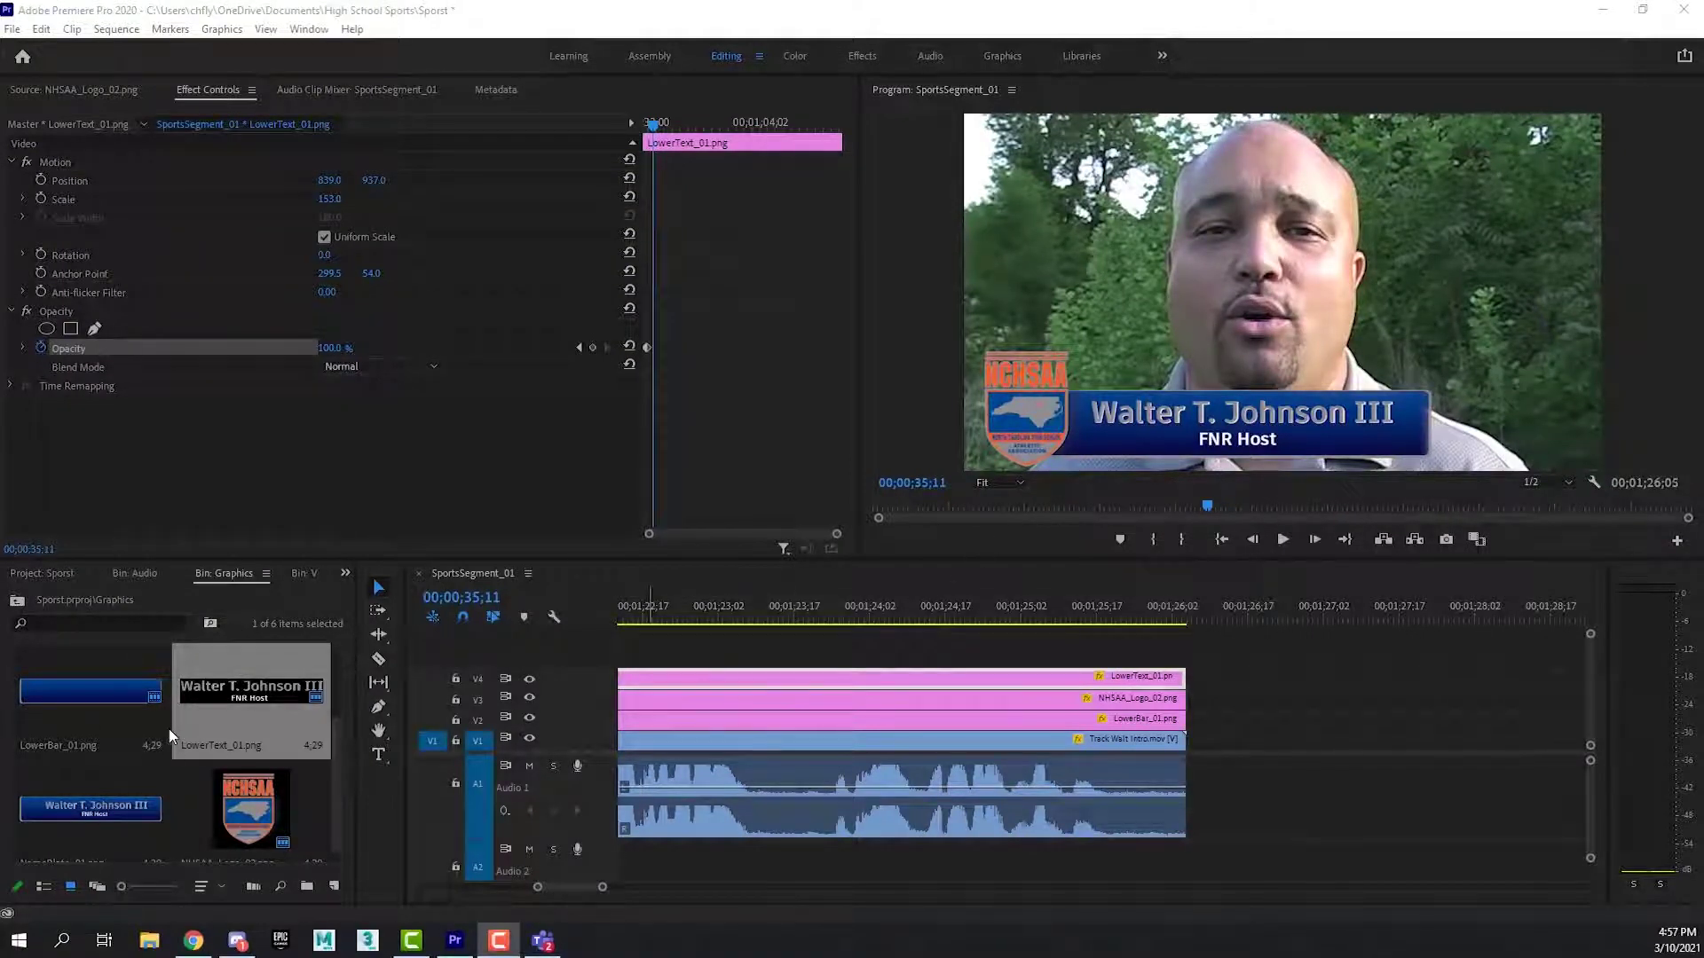
# Load TrackMVPs.mov from the Video bin as the source clip, skim its footage, and fit the whole SportsSegment_01 sequence in the timeline.
pyautogui.click(16, 606)
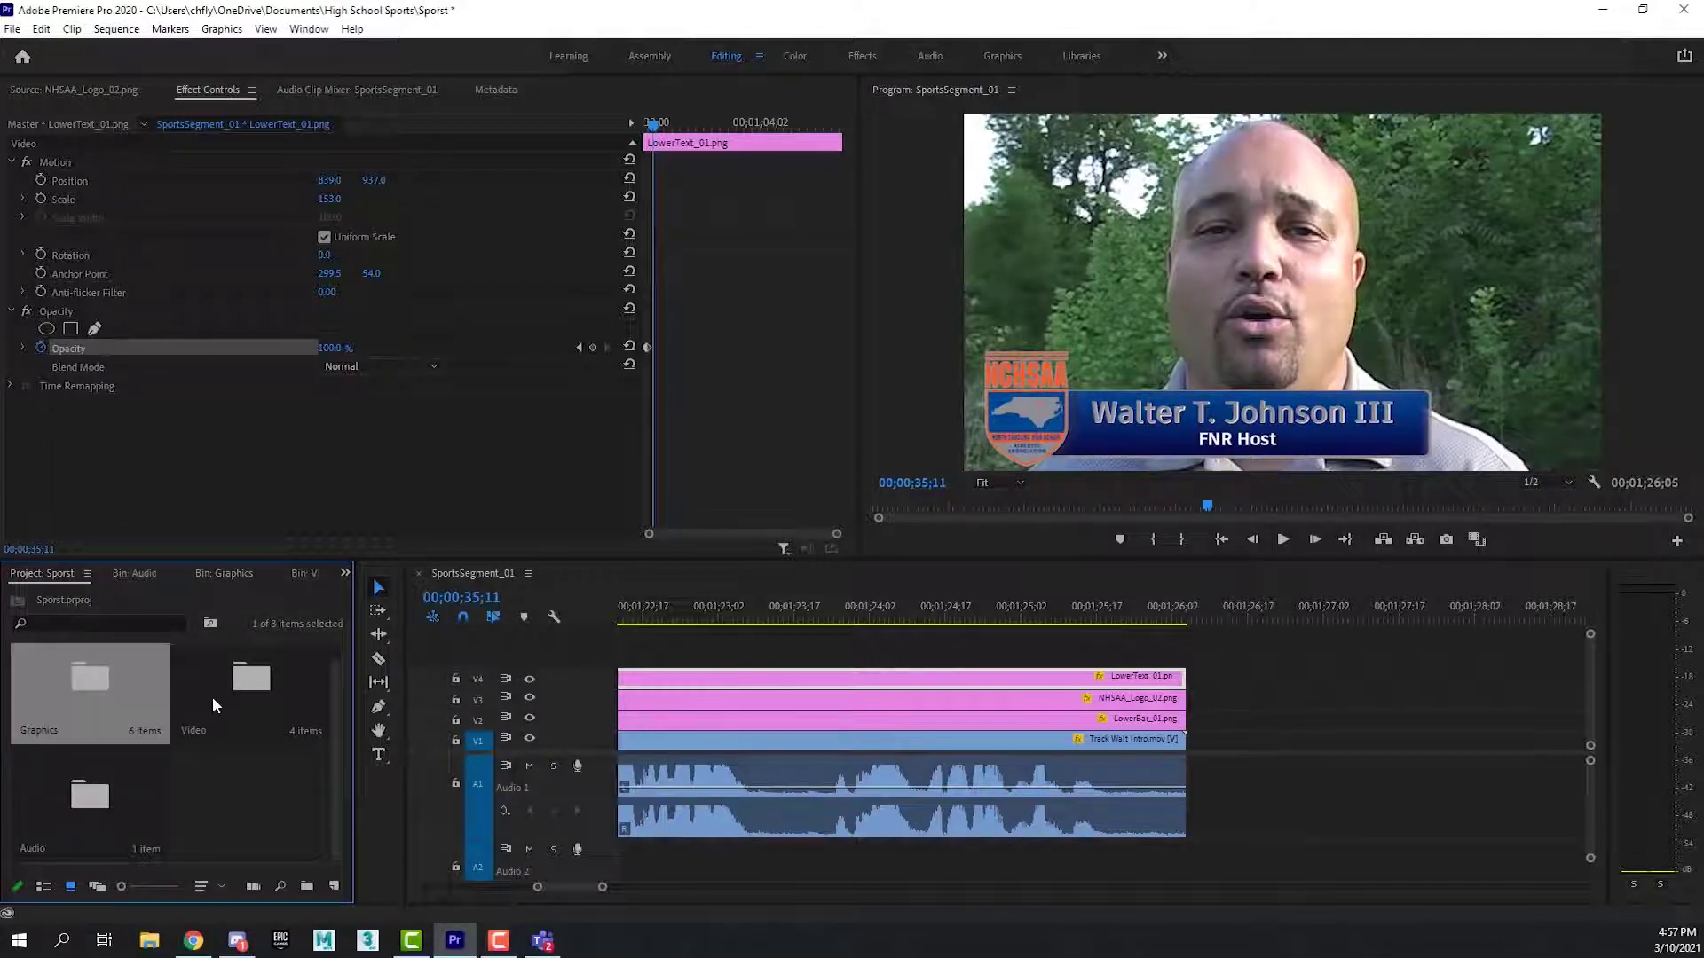
pyautogui.doubleClick(248, 685)
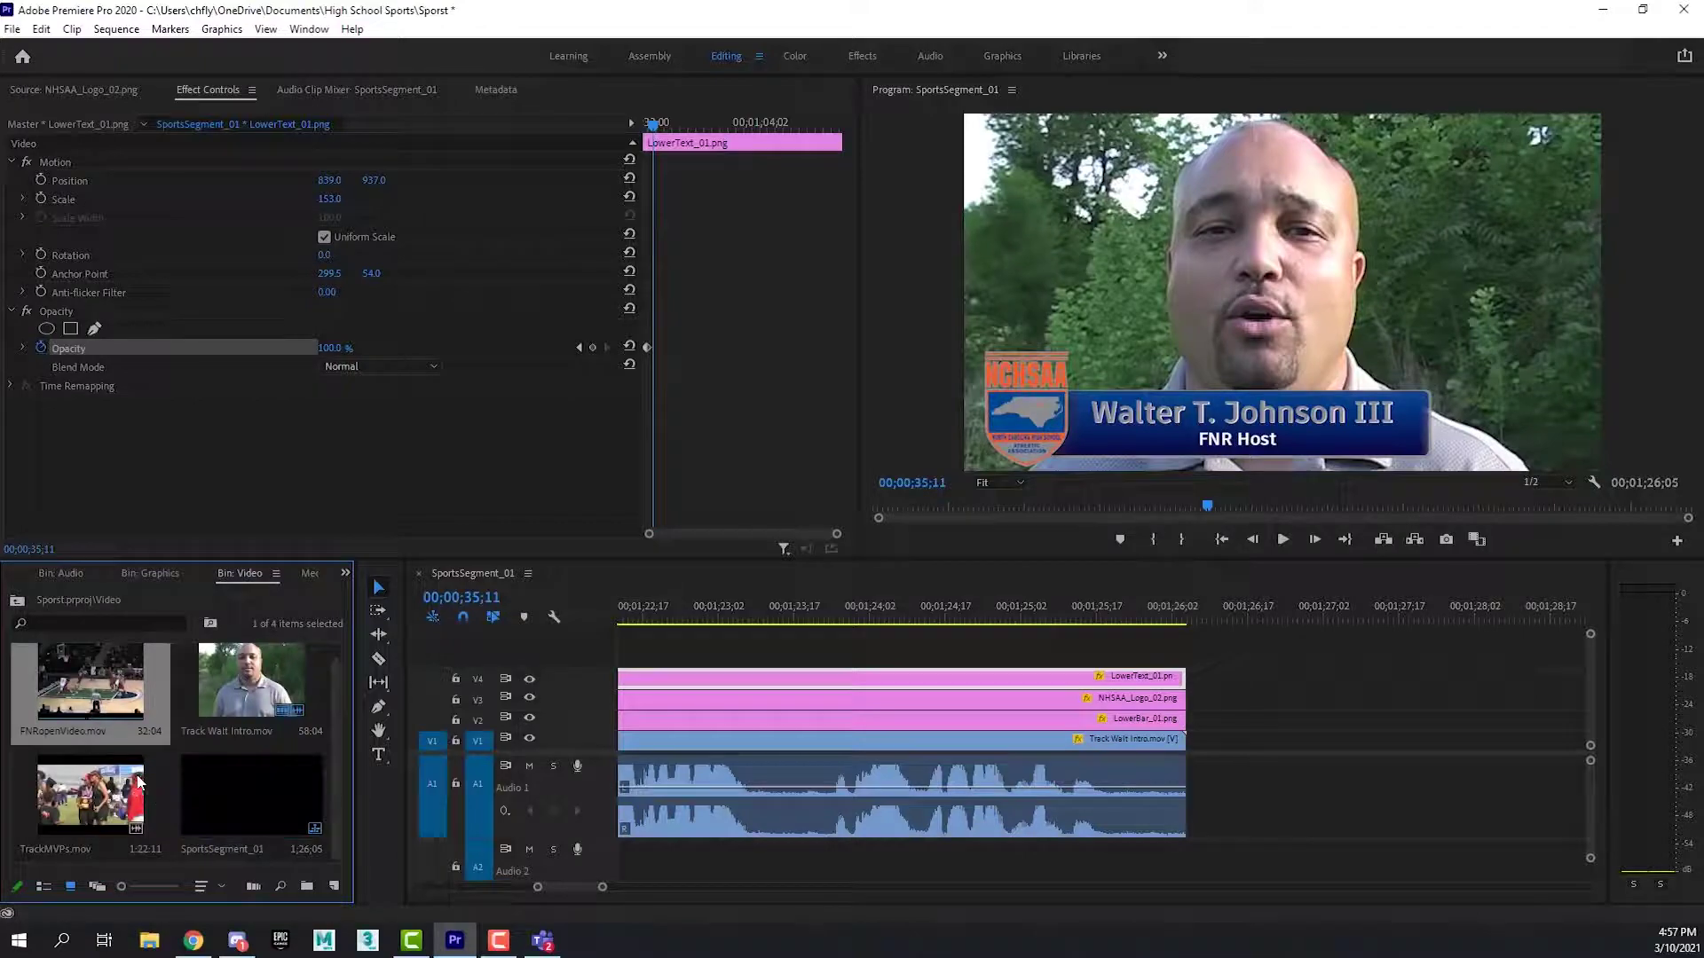
pyautogui.doubleClick(86, 806)
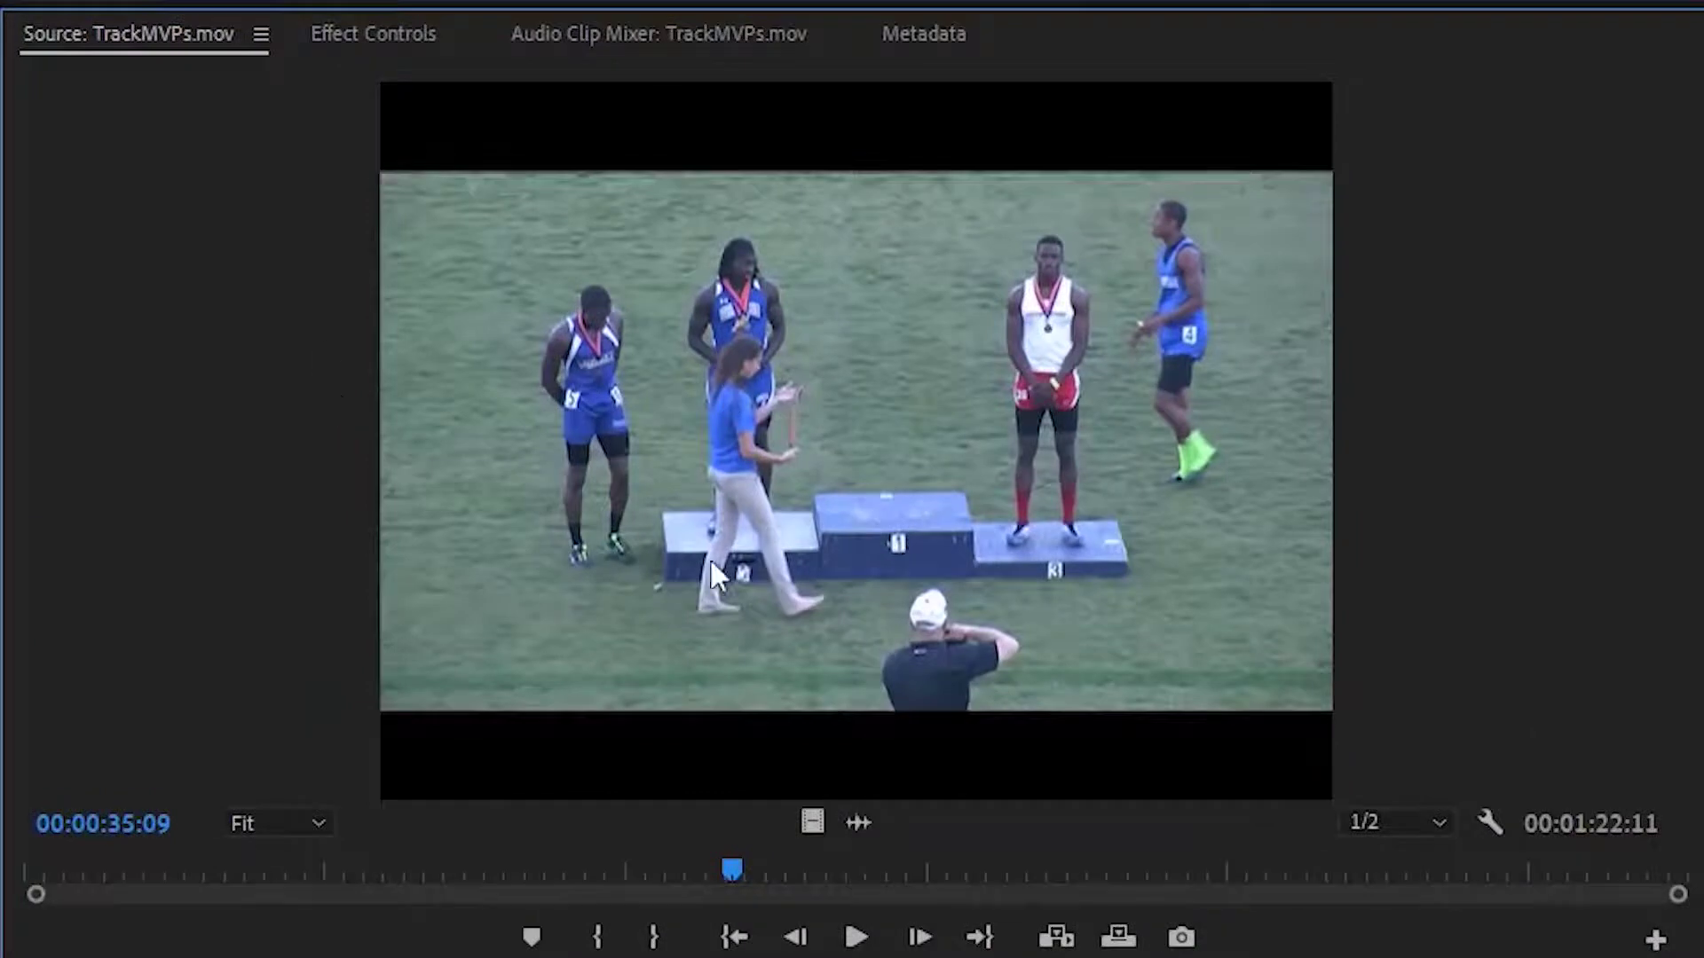
pyautogui.moveTo(730, 870); pyautogui.dragTo(338, 875)
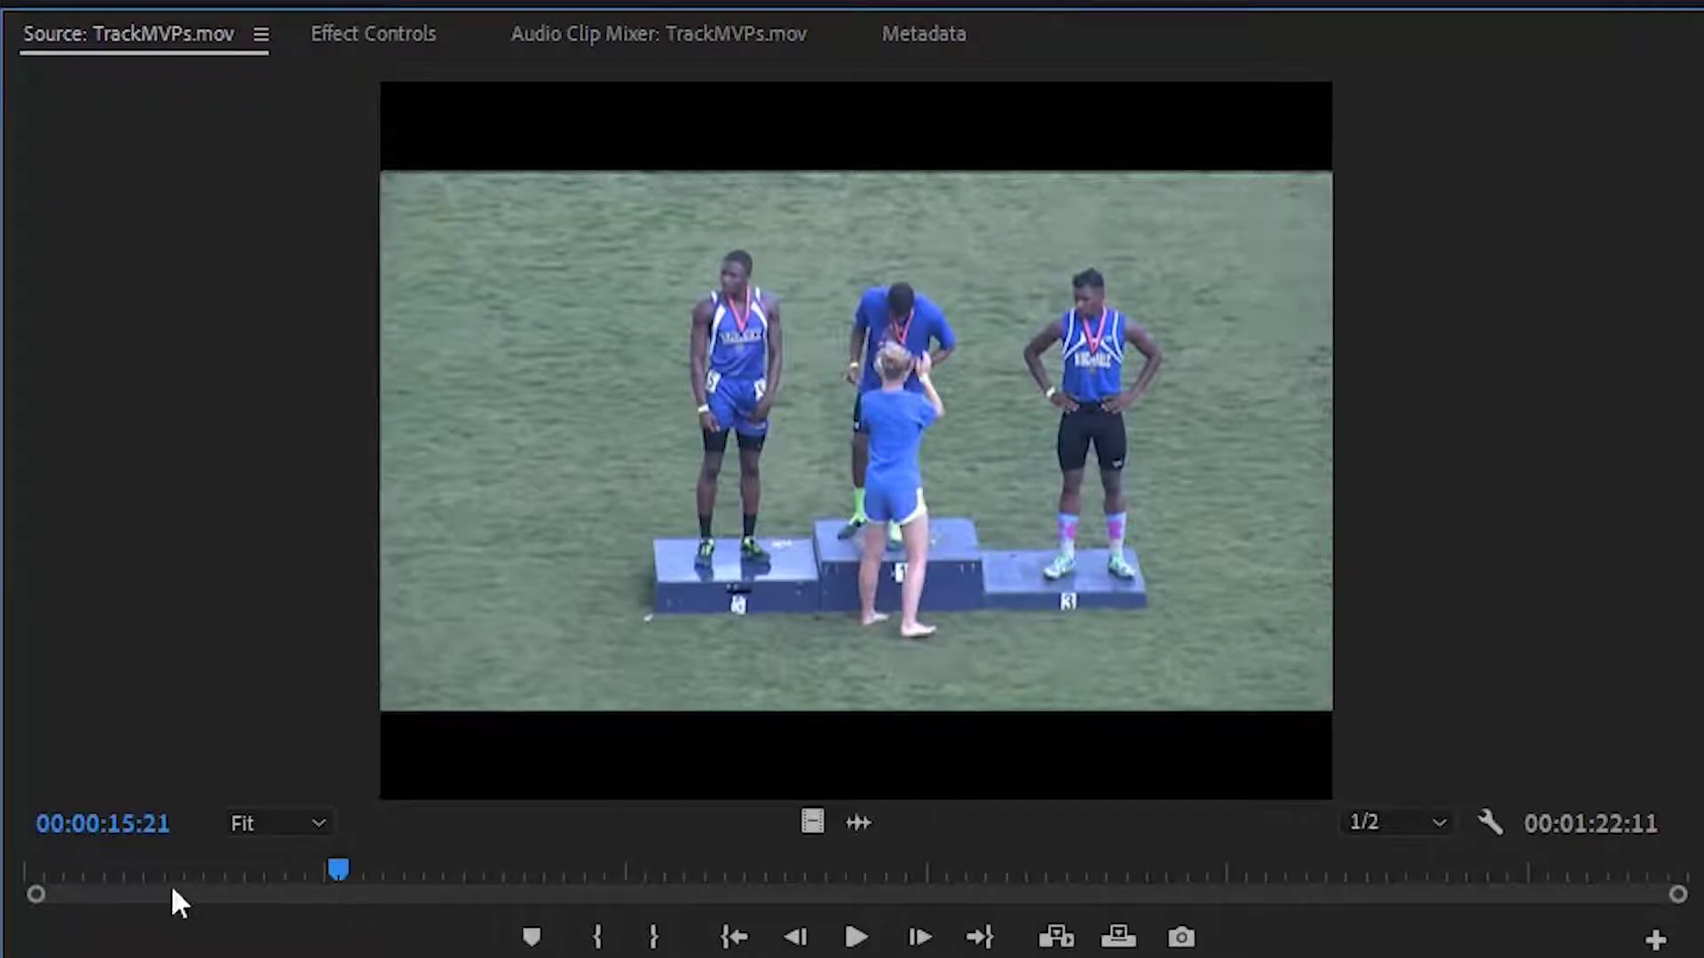
pyautogui.moveTo(342, 875); pyautogui.dragTo(291, 873)
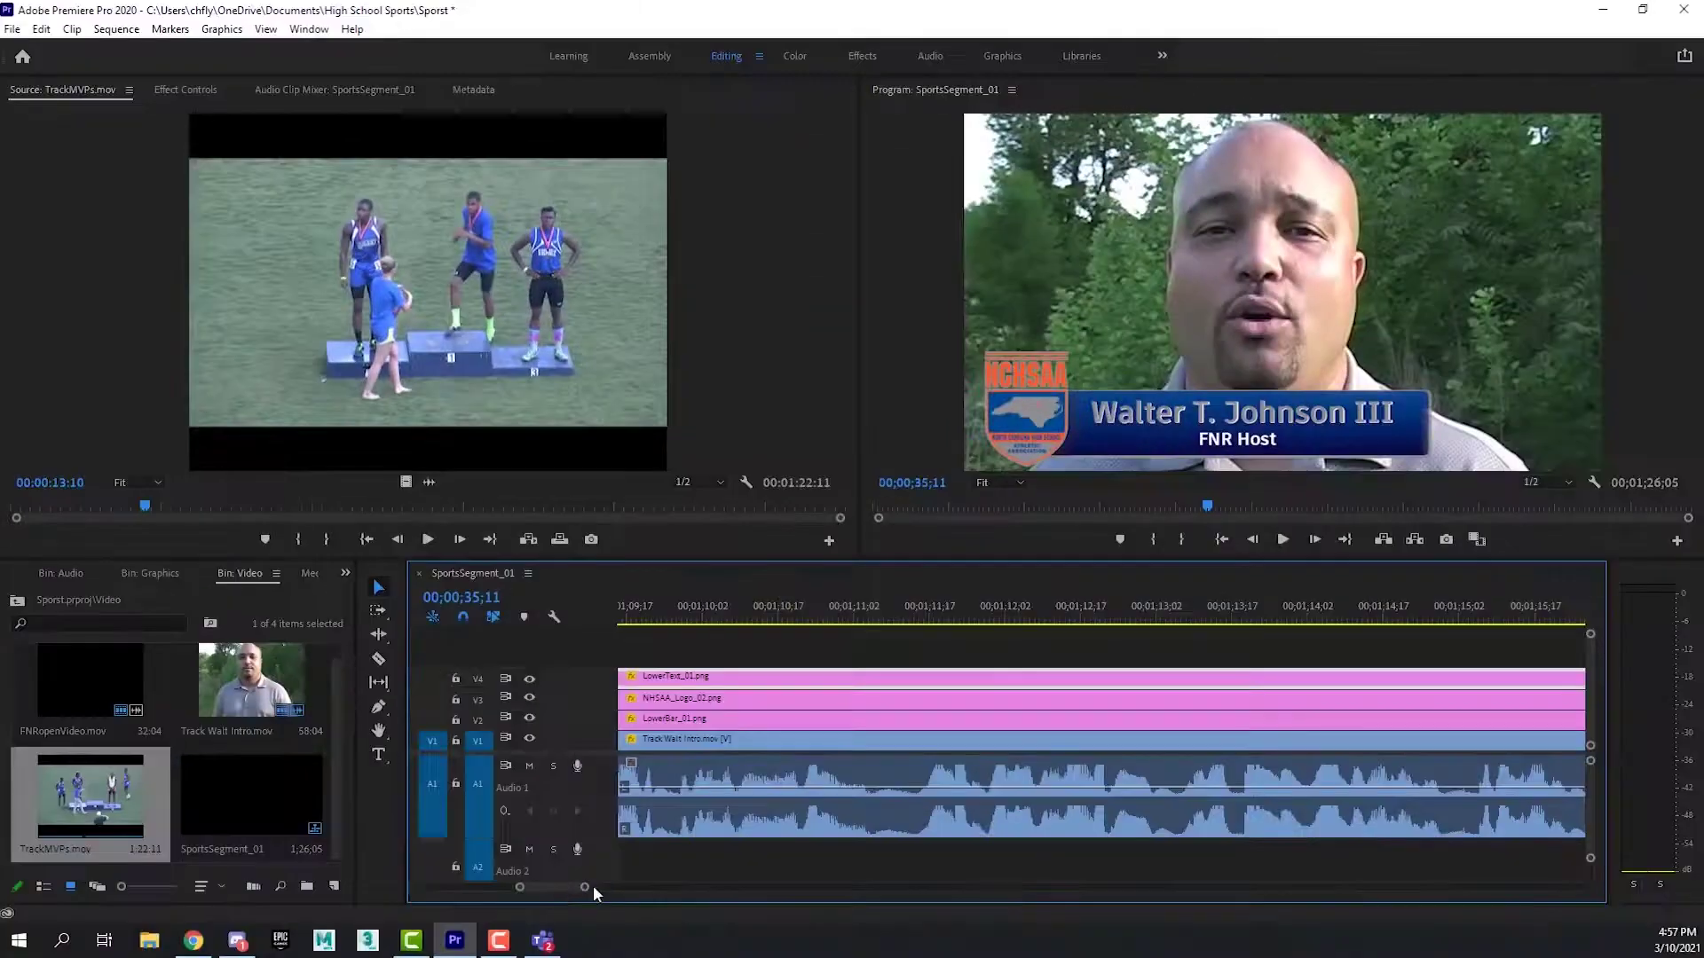
pyautogui.moveTo(585, 890); pyautogui.dragTo(774, 888)
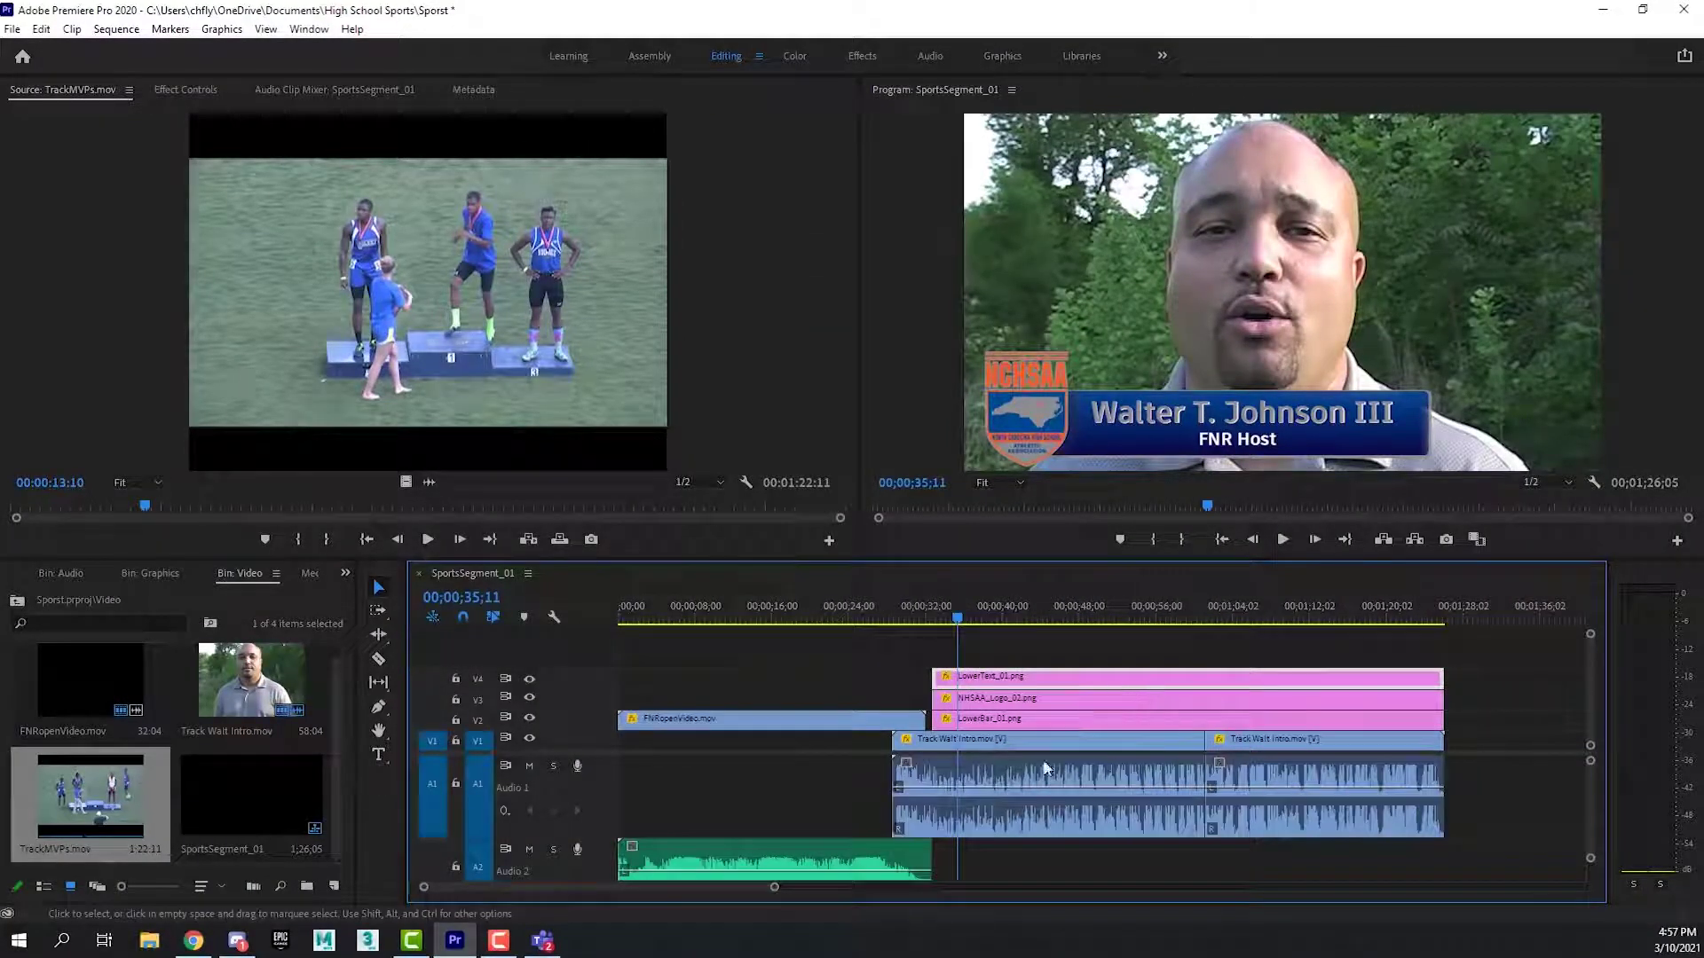
pyautogui.moveTo(958, 619)
pyautogui.mouseDown()
pyautogui.moveTo(1014, 621)
pyautogui.moveTo(958, 639)
pyautogui.mouseUp()
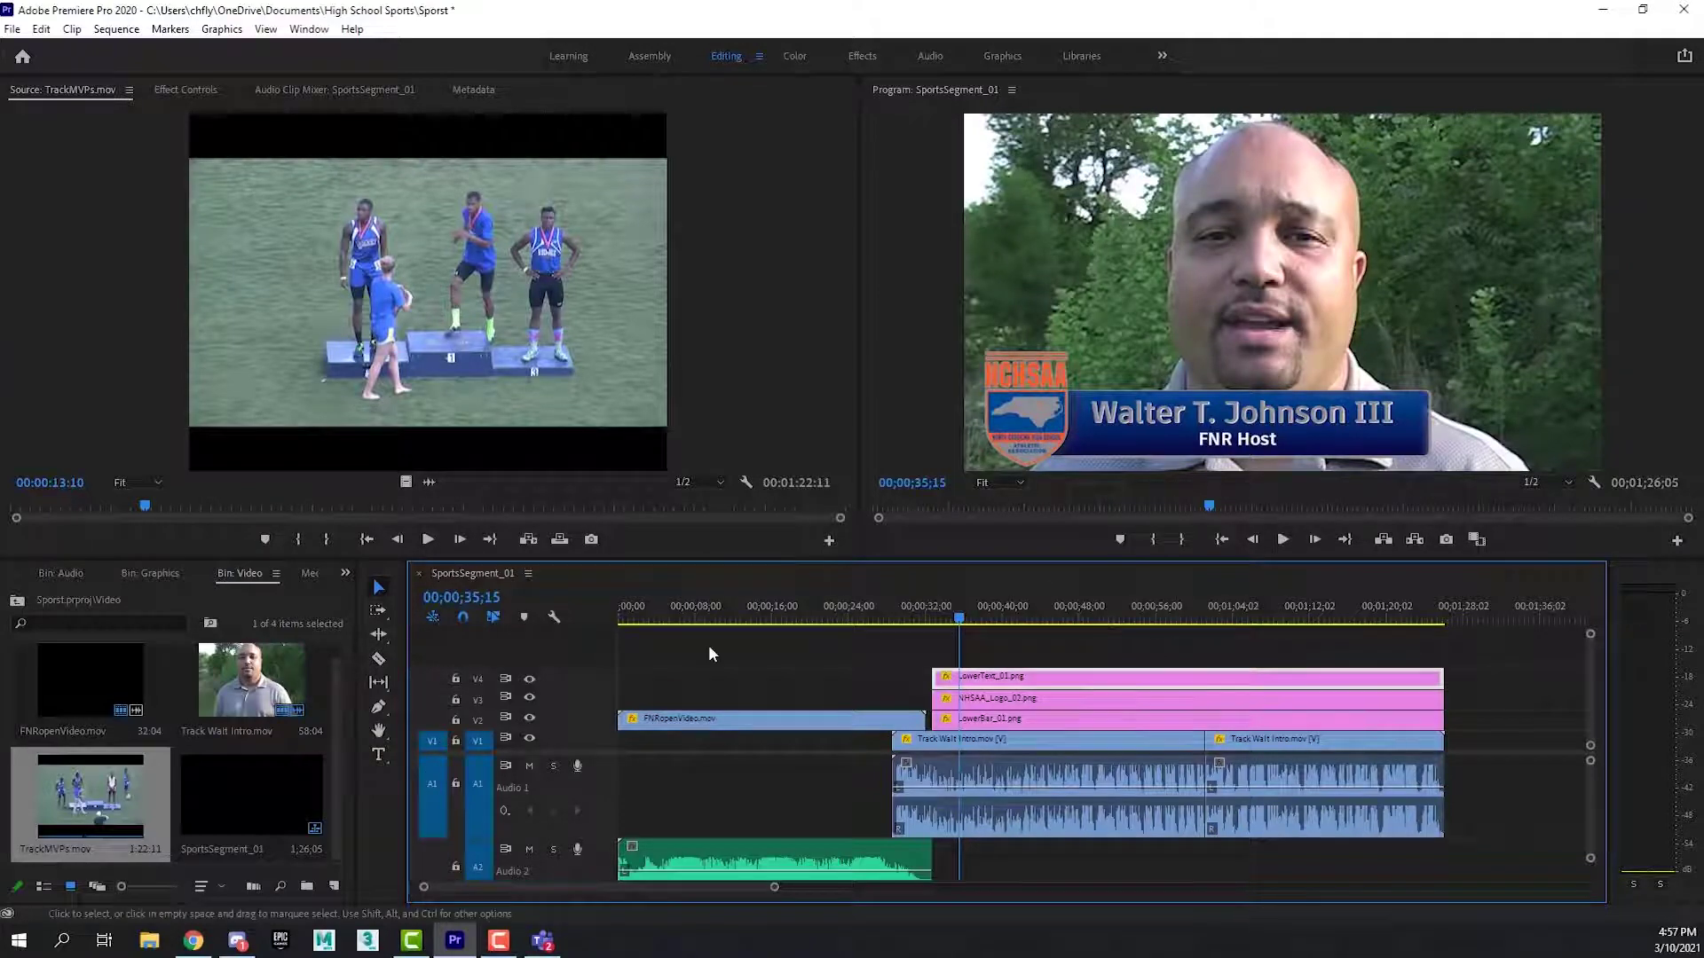
# Switch to Chrome and play the HighSchoolSports 01 example on the Sports Highlights page, skipping ahead to the B-roll at about 0:44.
pyautogui.click(194, 941)
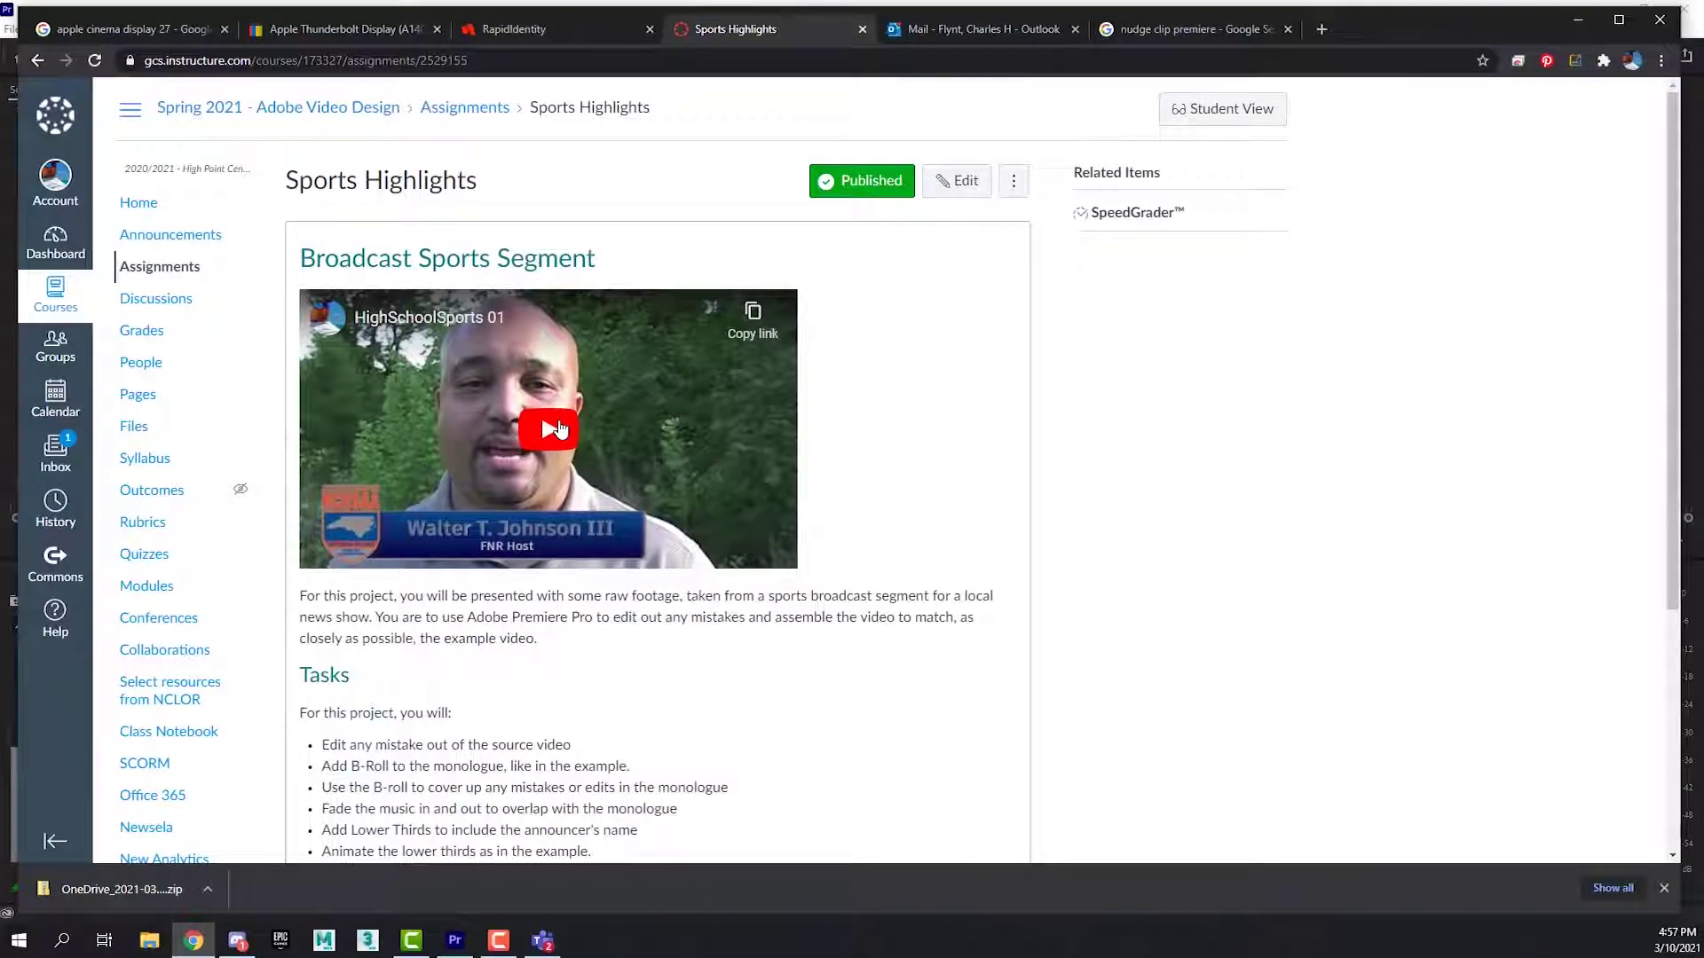
pyautogui.click(557, 429)
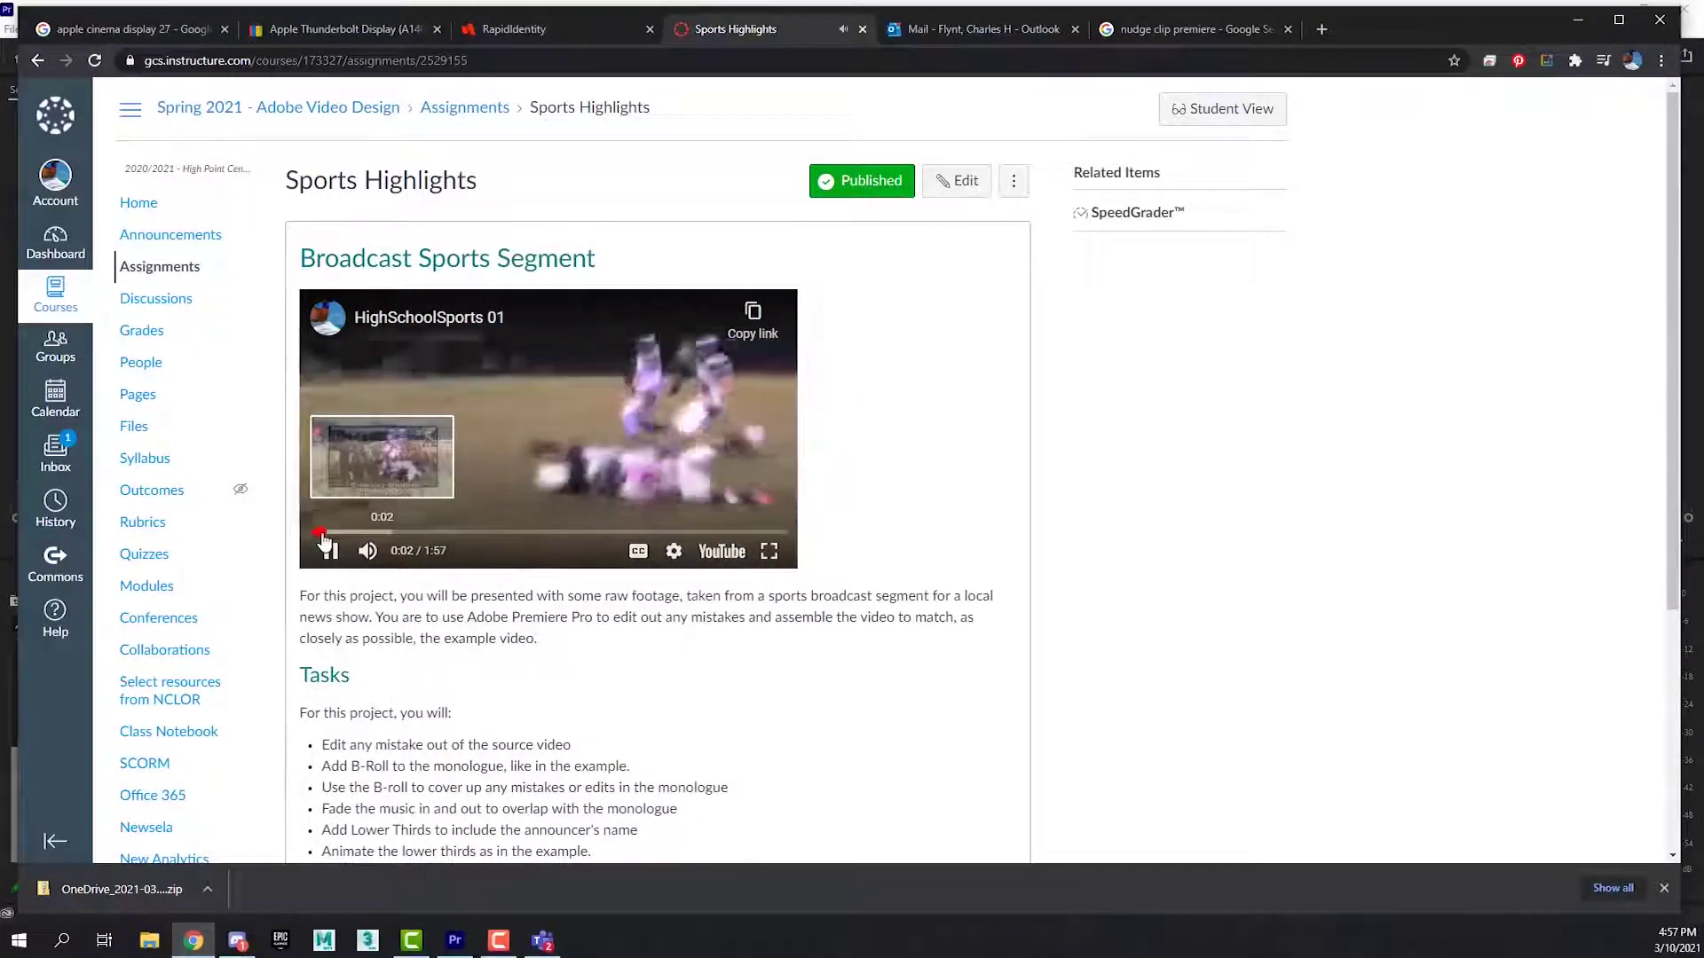
pyautogui.click(341, 533)
pyautogui.moveTo(341, 538); pyautogui.dragTo(491, 543)
pyautogui.click(758, 406)
pyautogui.click(758, 406)
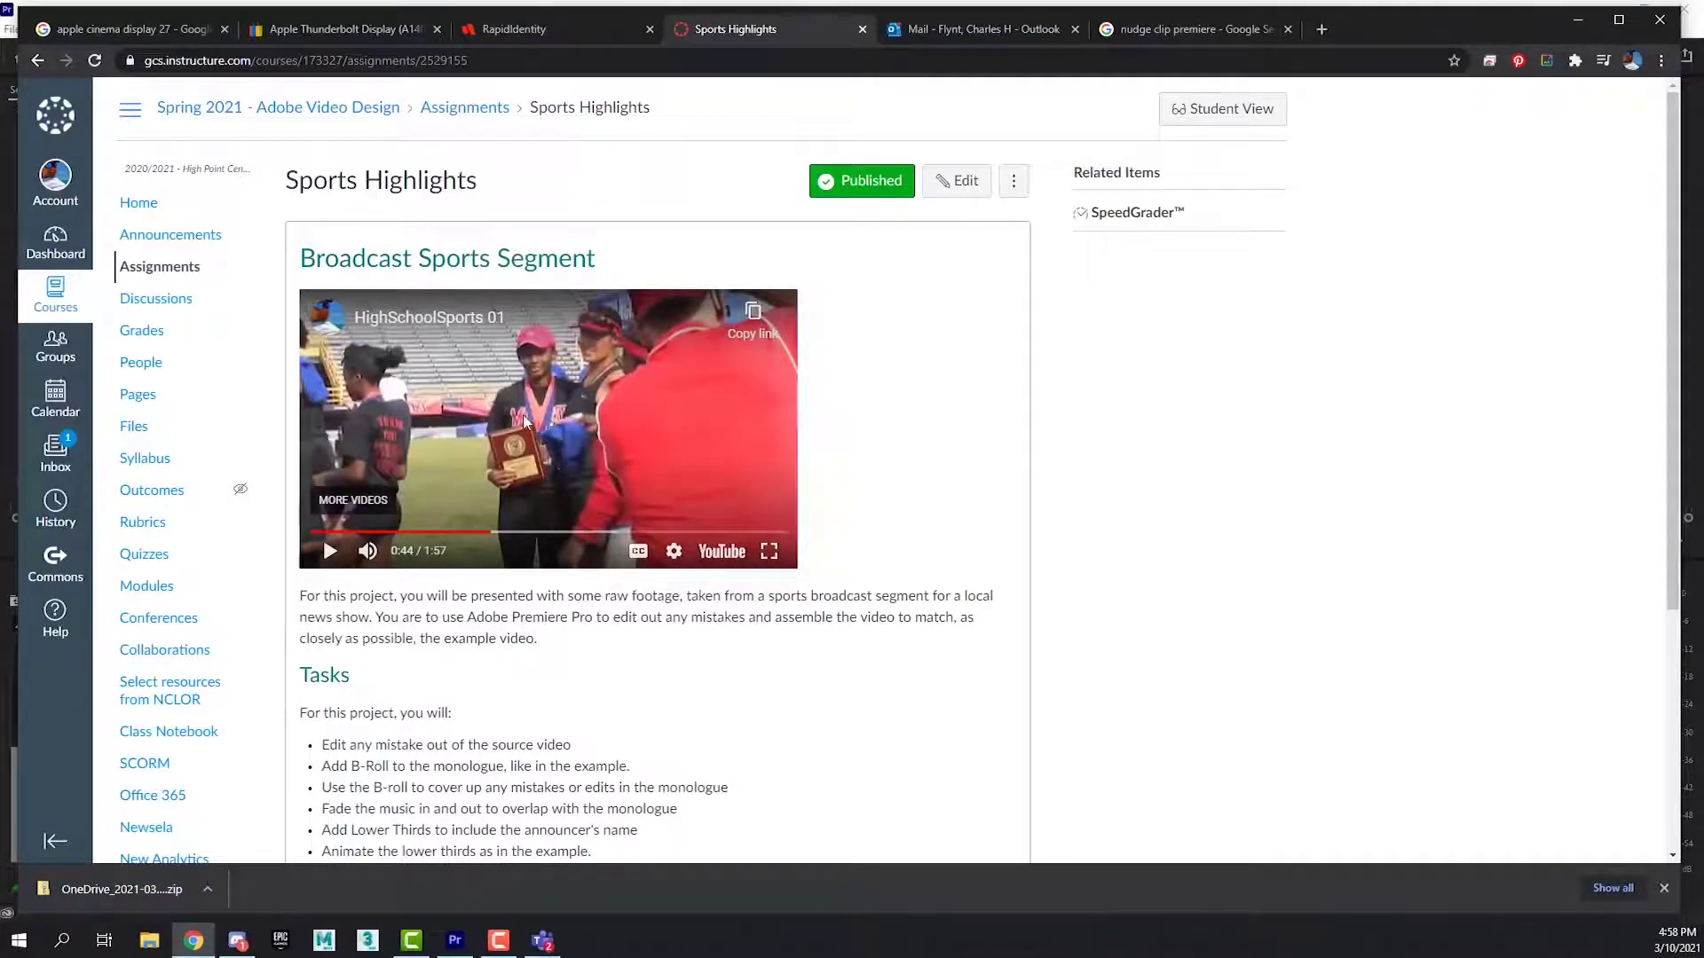
# Examine the example's B-roll shots up to about 0:56, and replay the cut from the host to the first shot.
pyautogui.click(510, 534)
pyautogui.moveTo(511, 538); pyautogui.dragTo(508, 538)
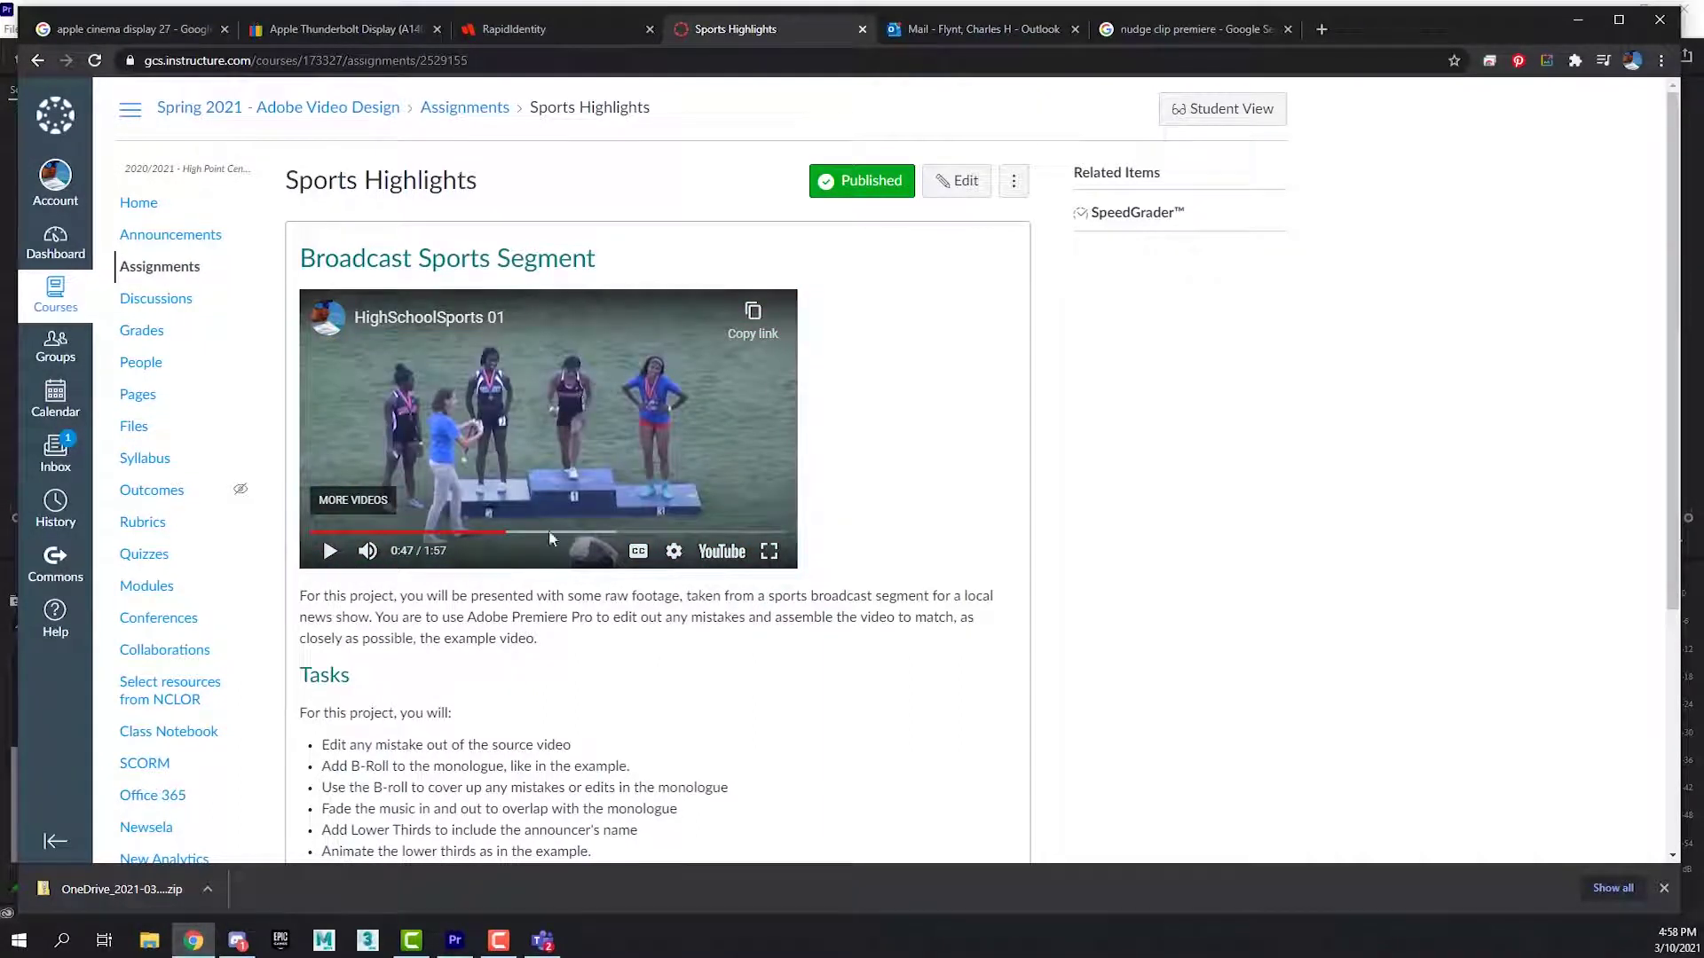
pyautogui.moveTo(503, 535); pyautogui.dragTo(527, 535)
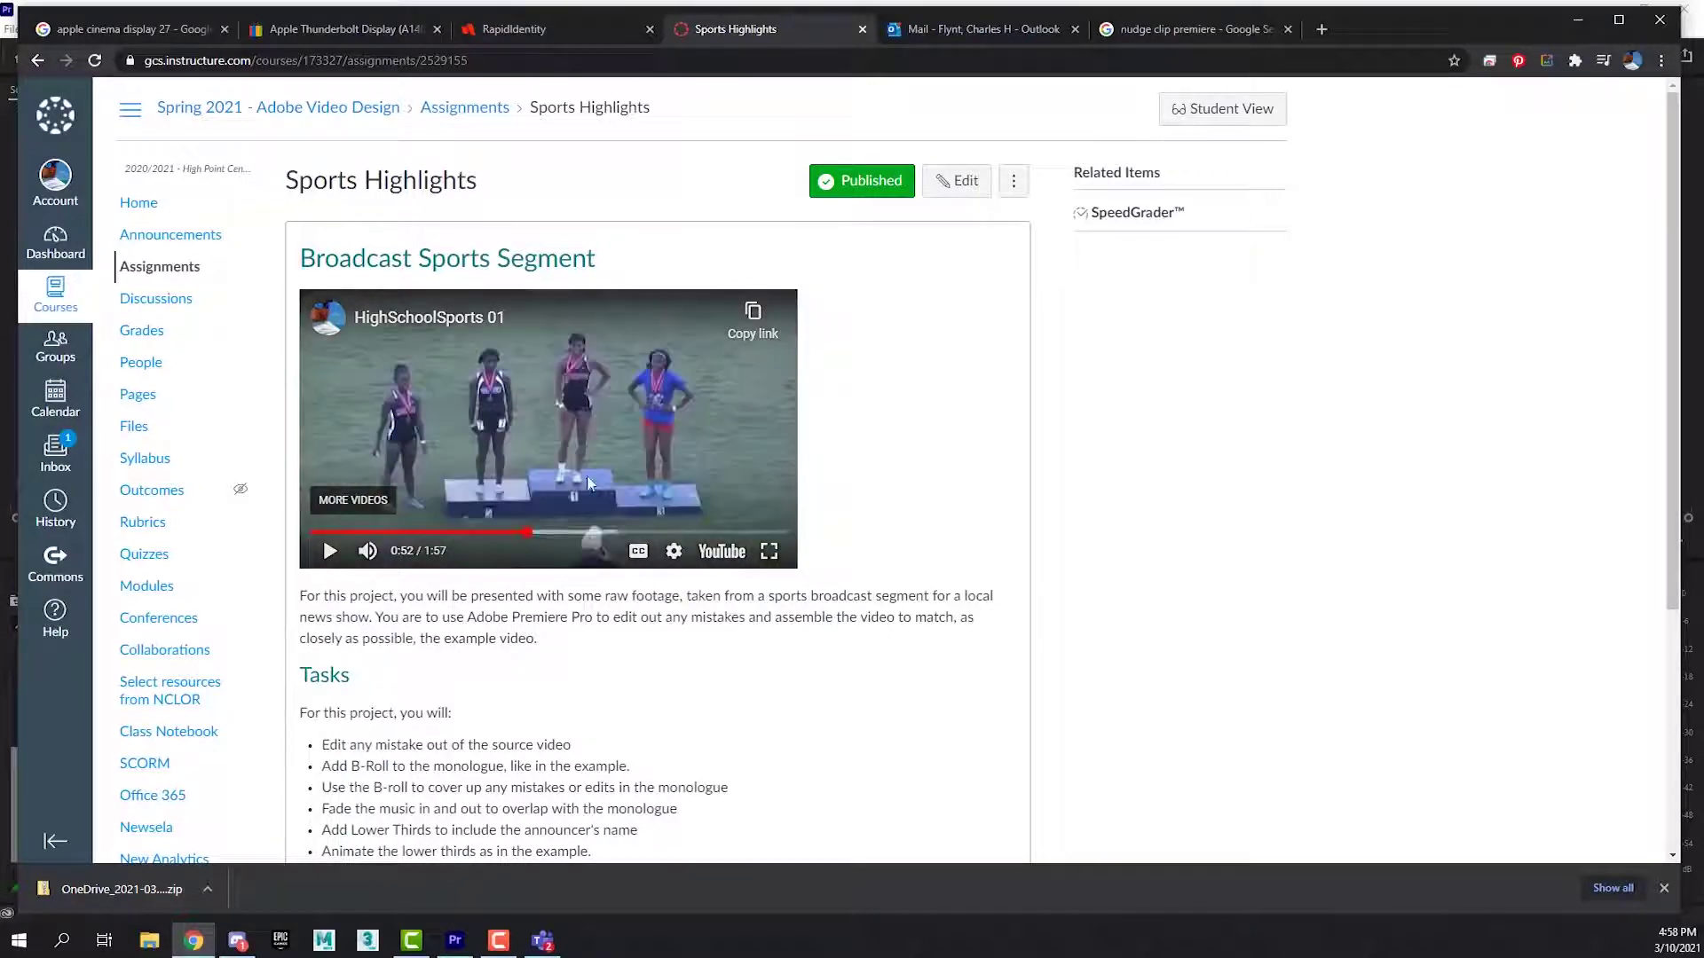
pyautogui.moveTo(524, 535); pyautogui.dragTo(543, 535)
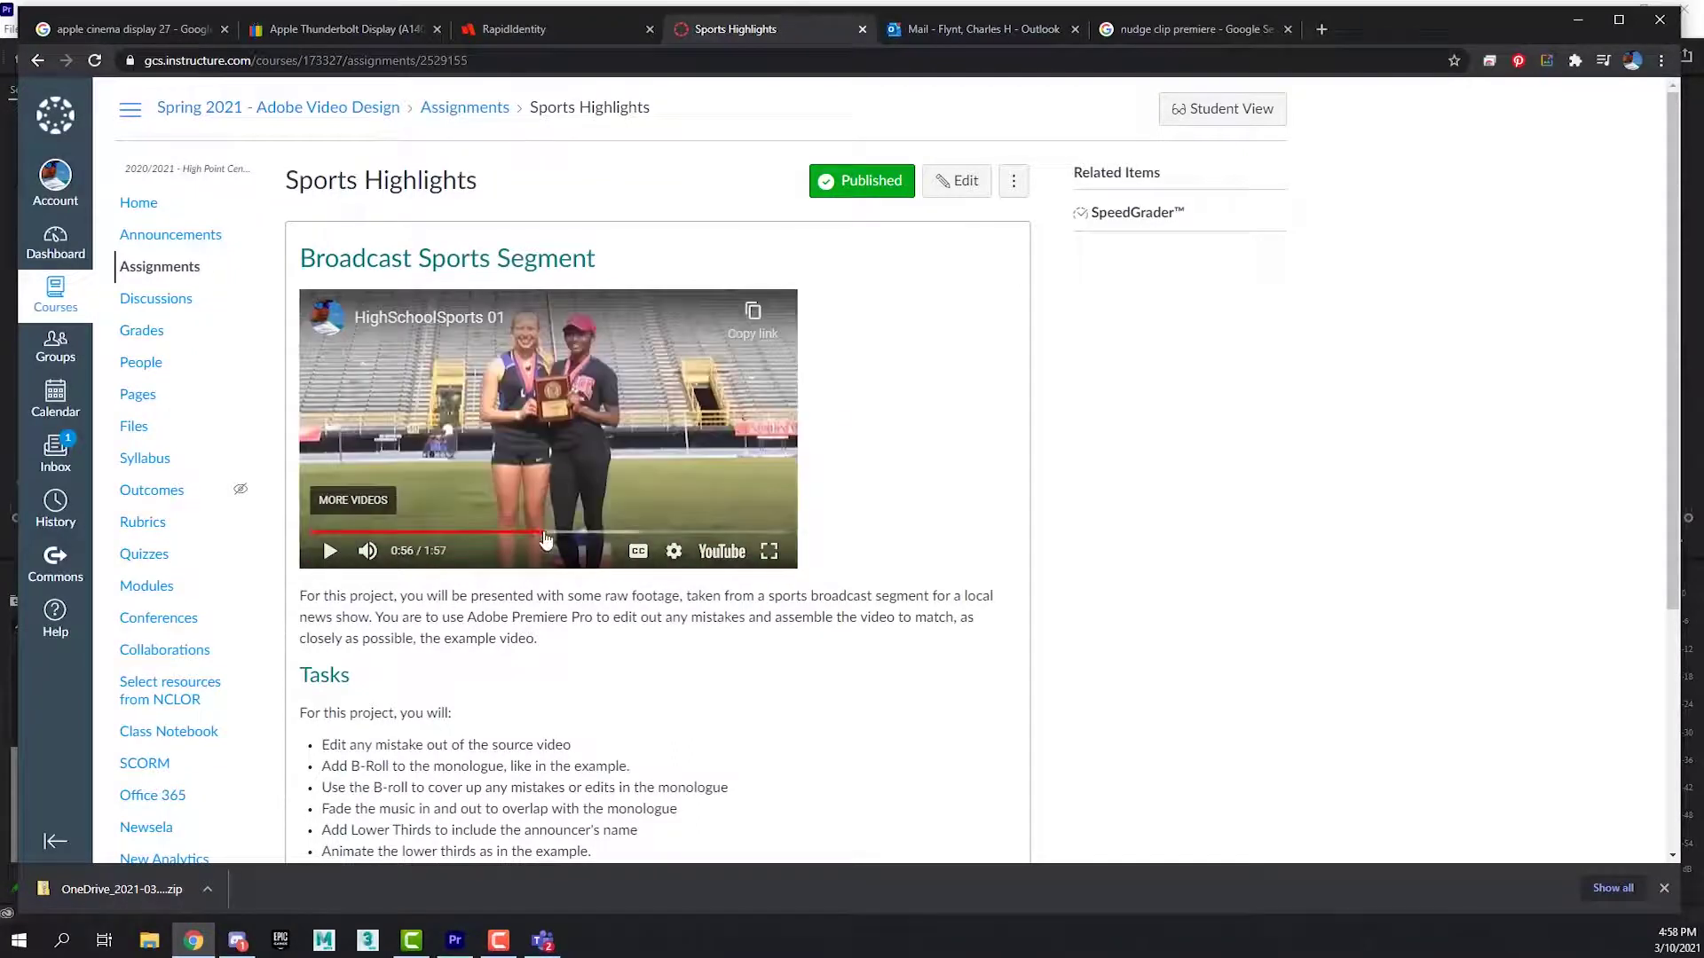
pyautogui.moveTo(545, 535); pyautogui.dragTo(479, 534)
pyautogui.click(331, 551)
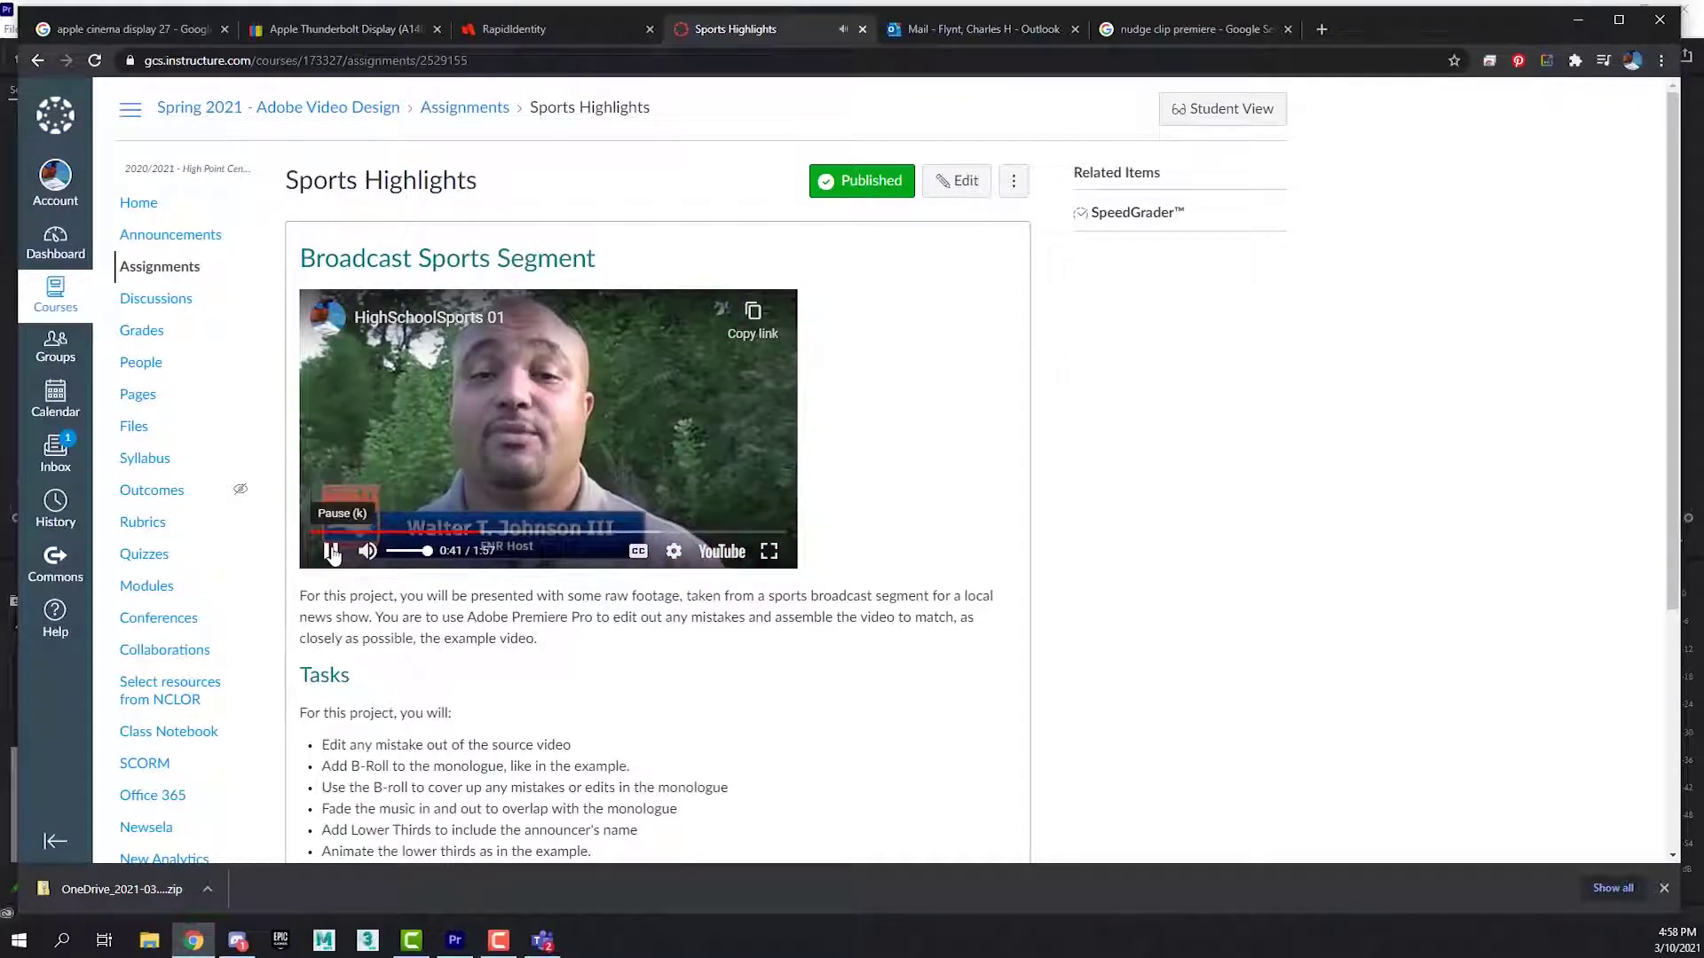
pyautogui.click(331, 551)
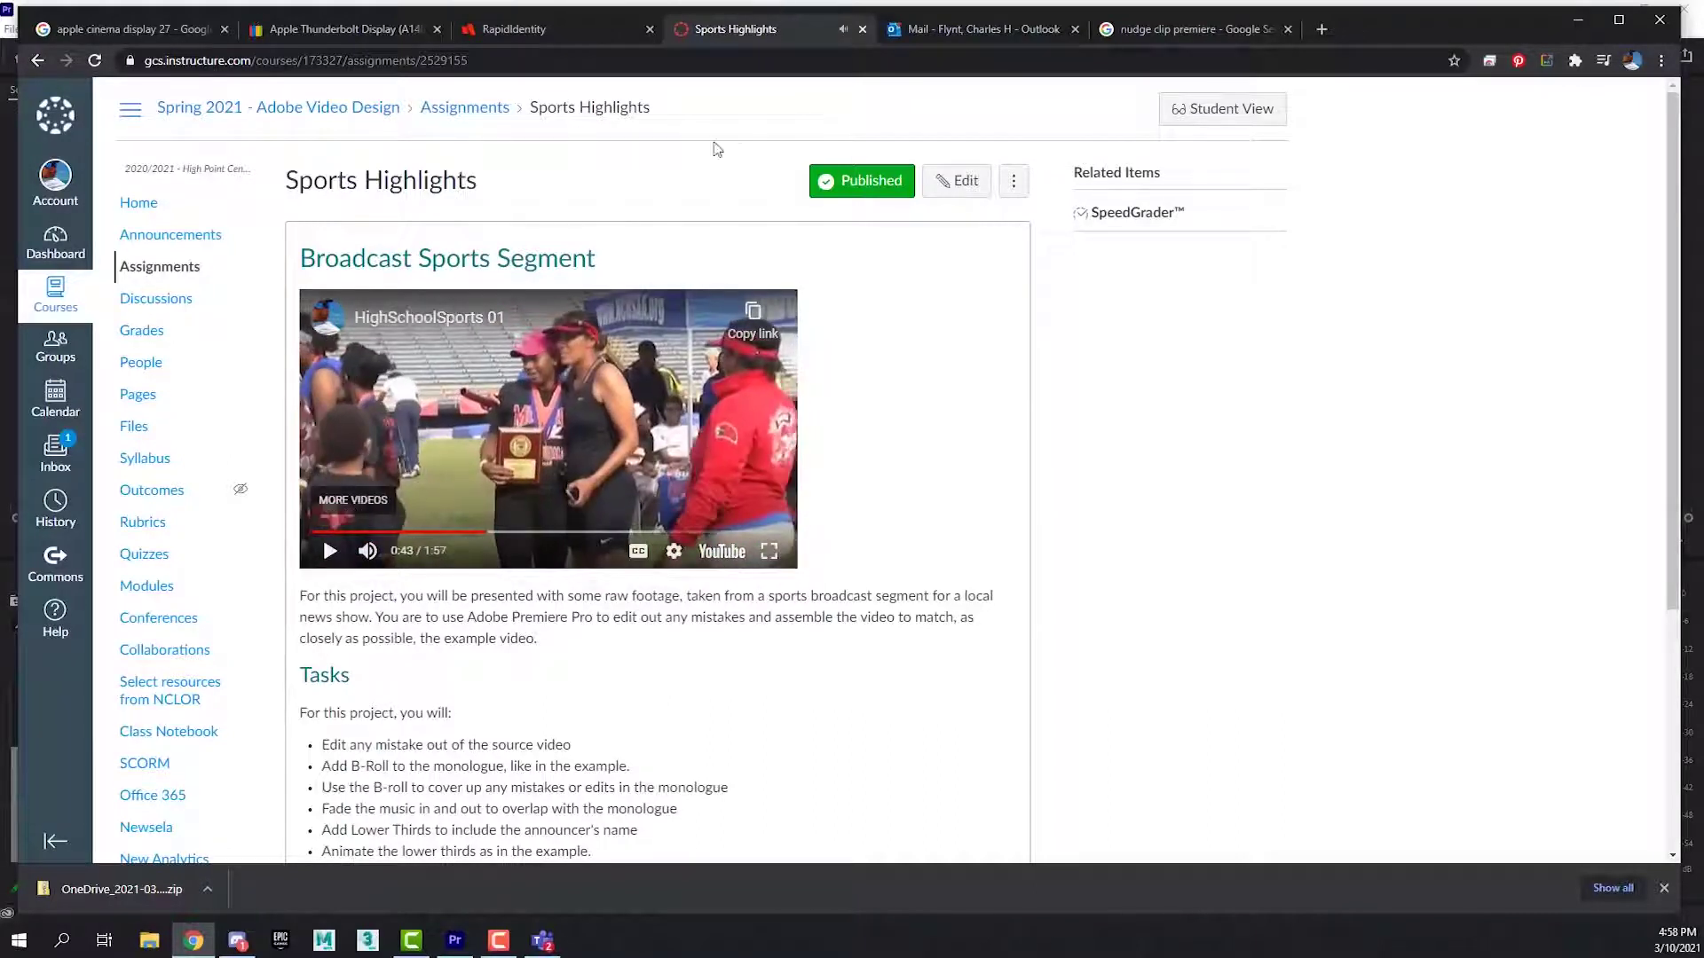
# Return to Premiere Pro and play the sequence from 00;00;34;25 to find where the first B-roll shot should start.
pyautogui.moveTo(1406, 26); pyautogui.dragTo(1382, 48)
pyautogui.hotkey('alt', 'Tab')
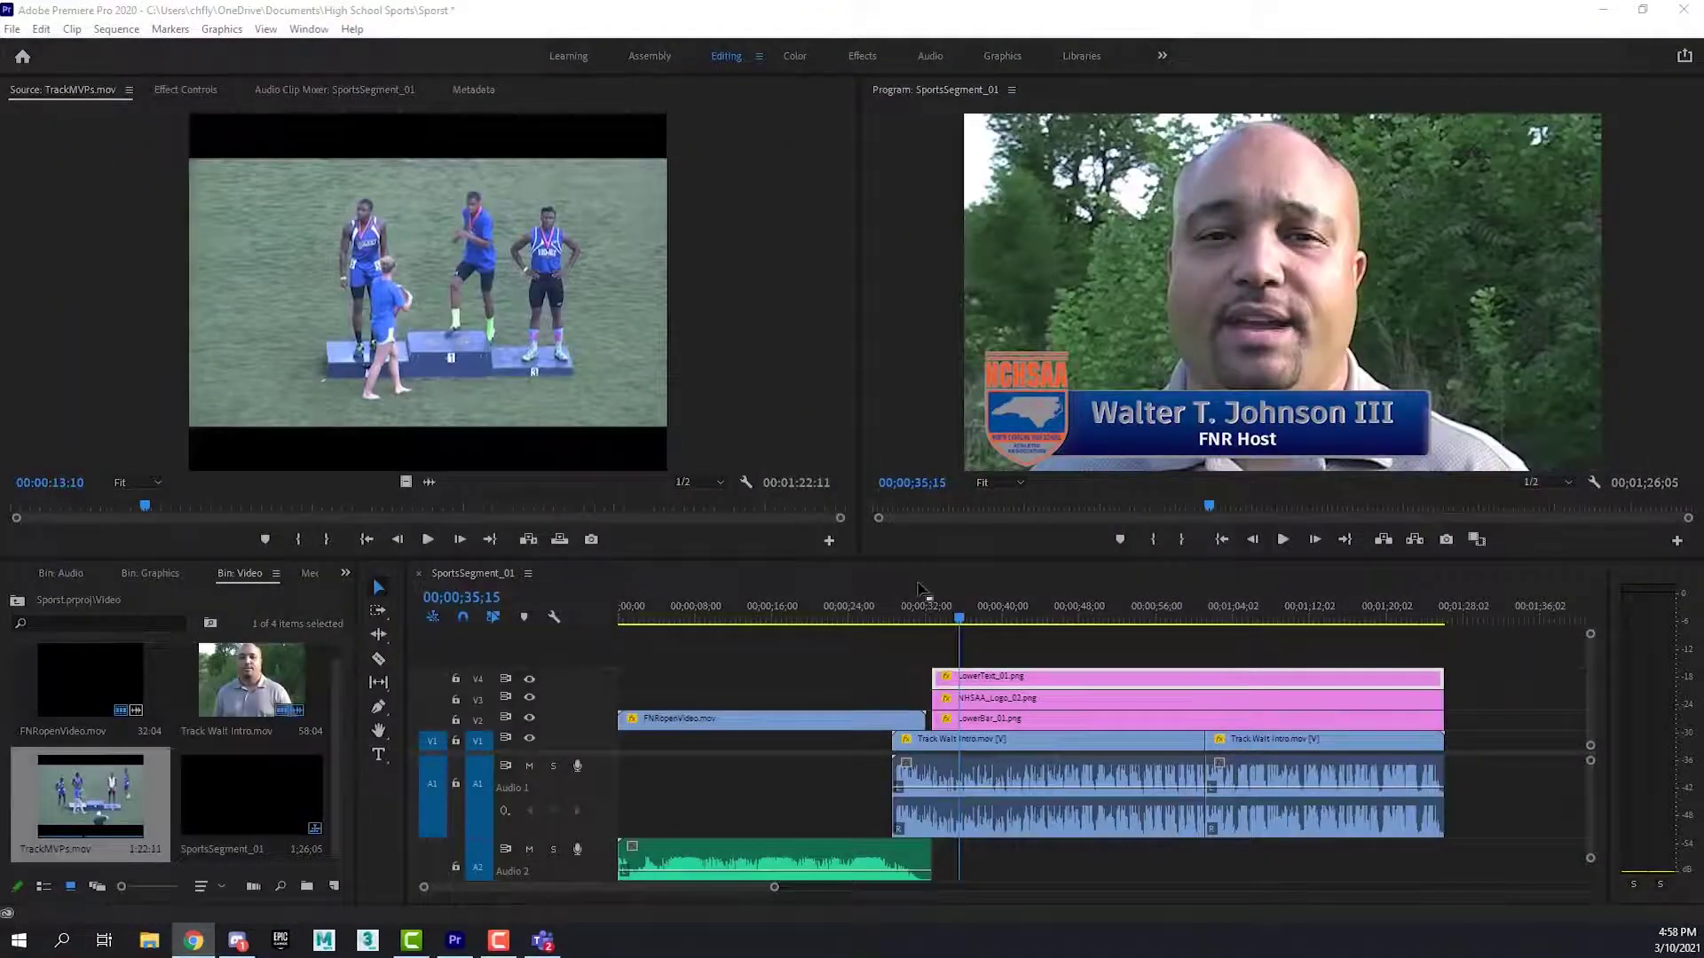
pyautogui.click(951, 614)
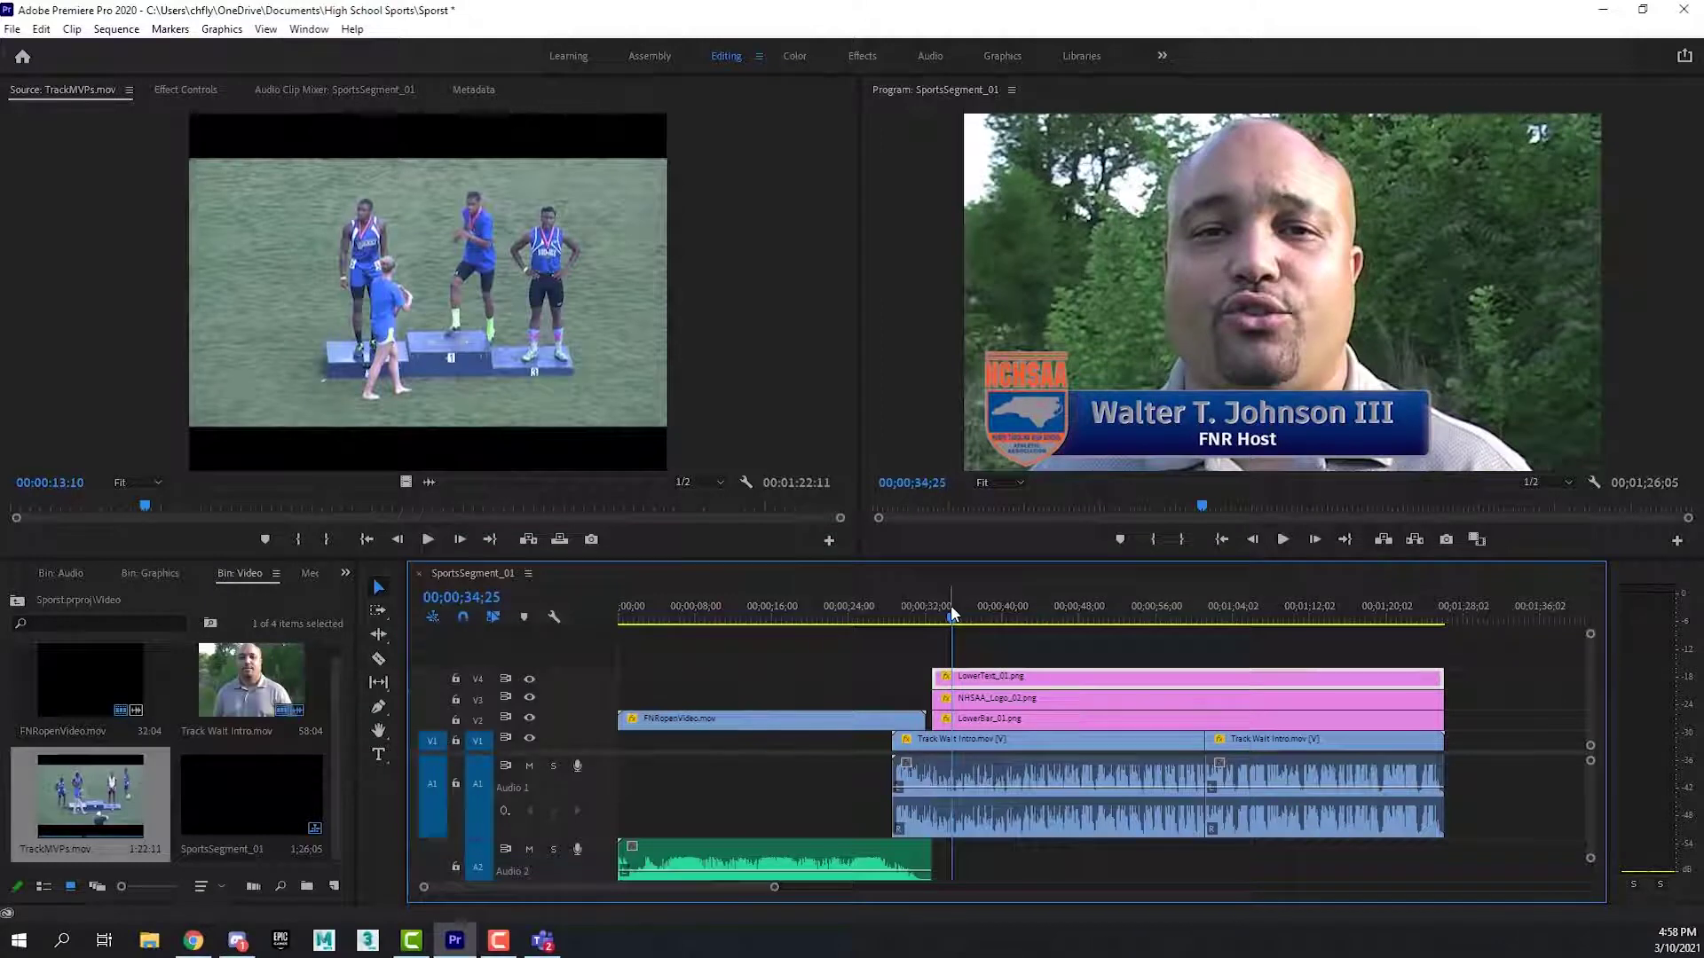
pyautogui.press('space')
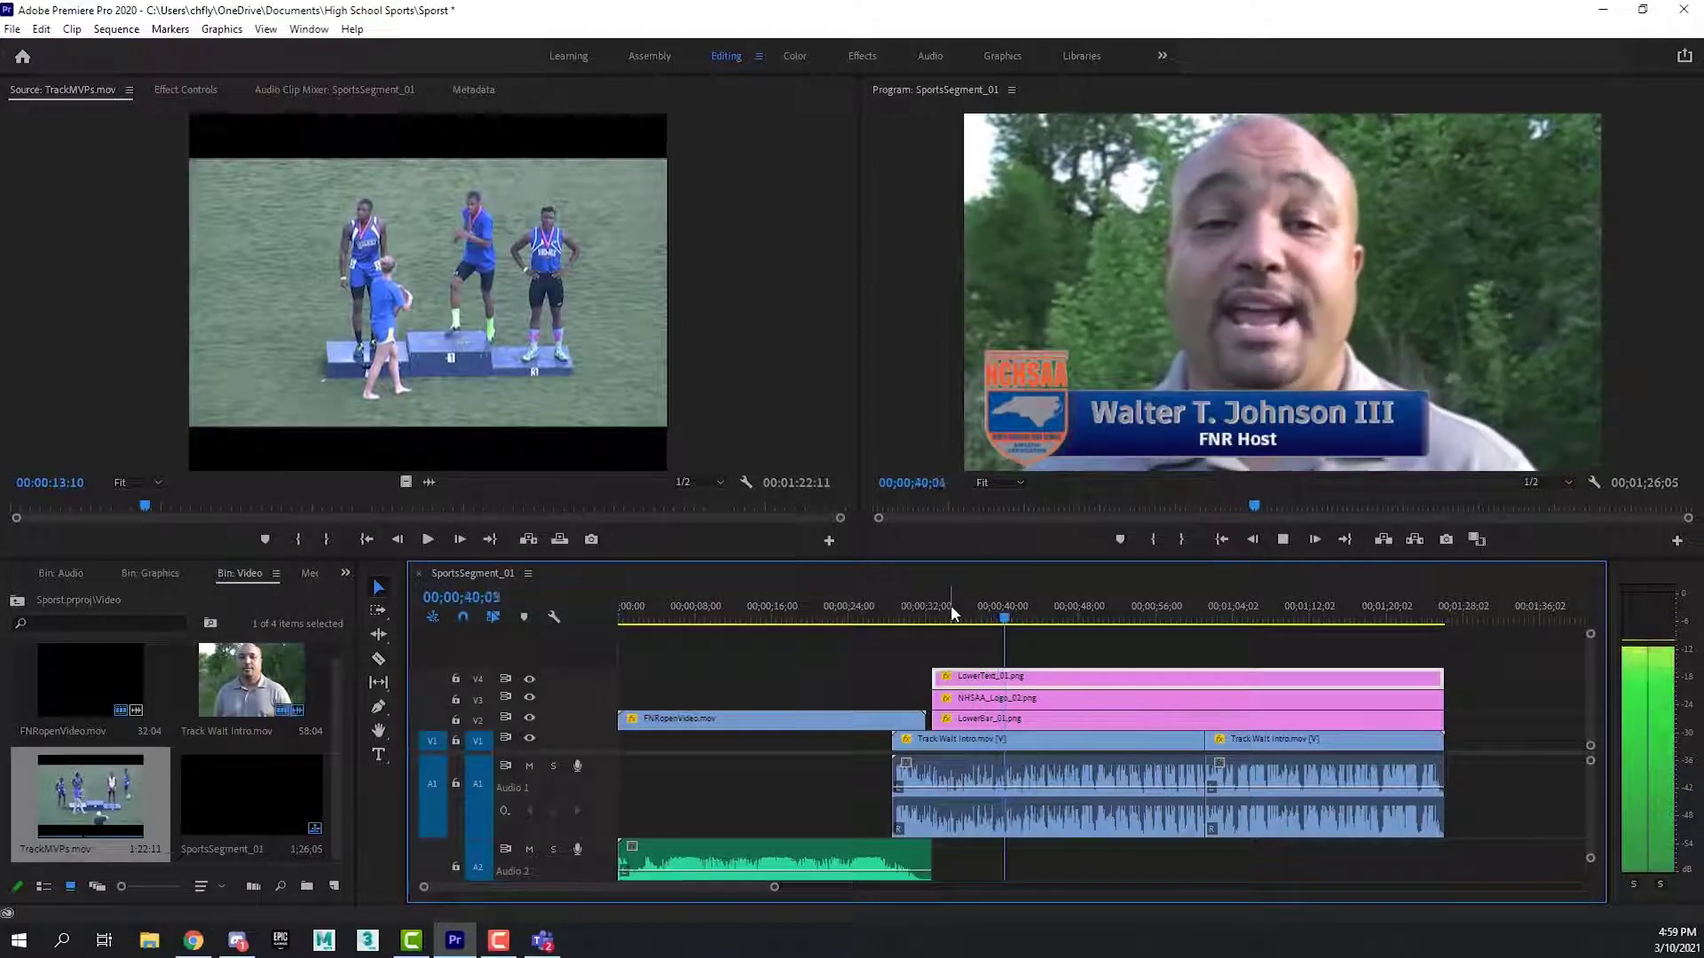
pyautogui.press('space')
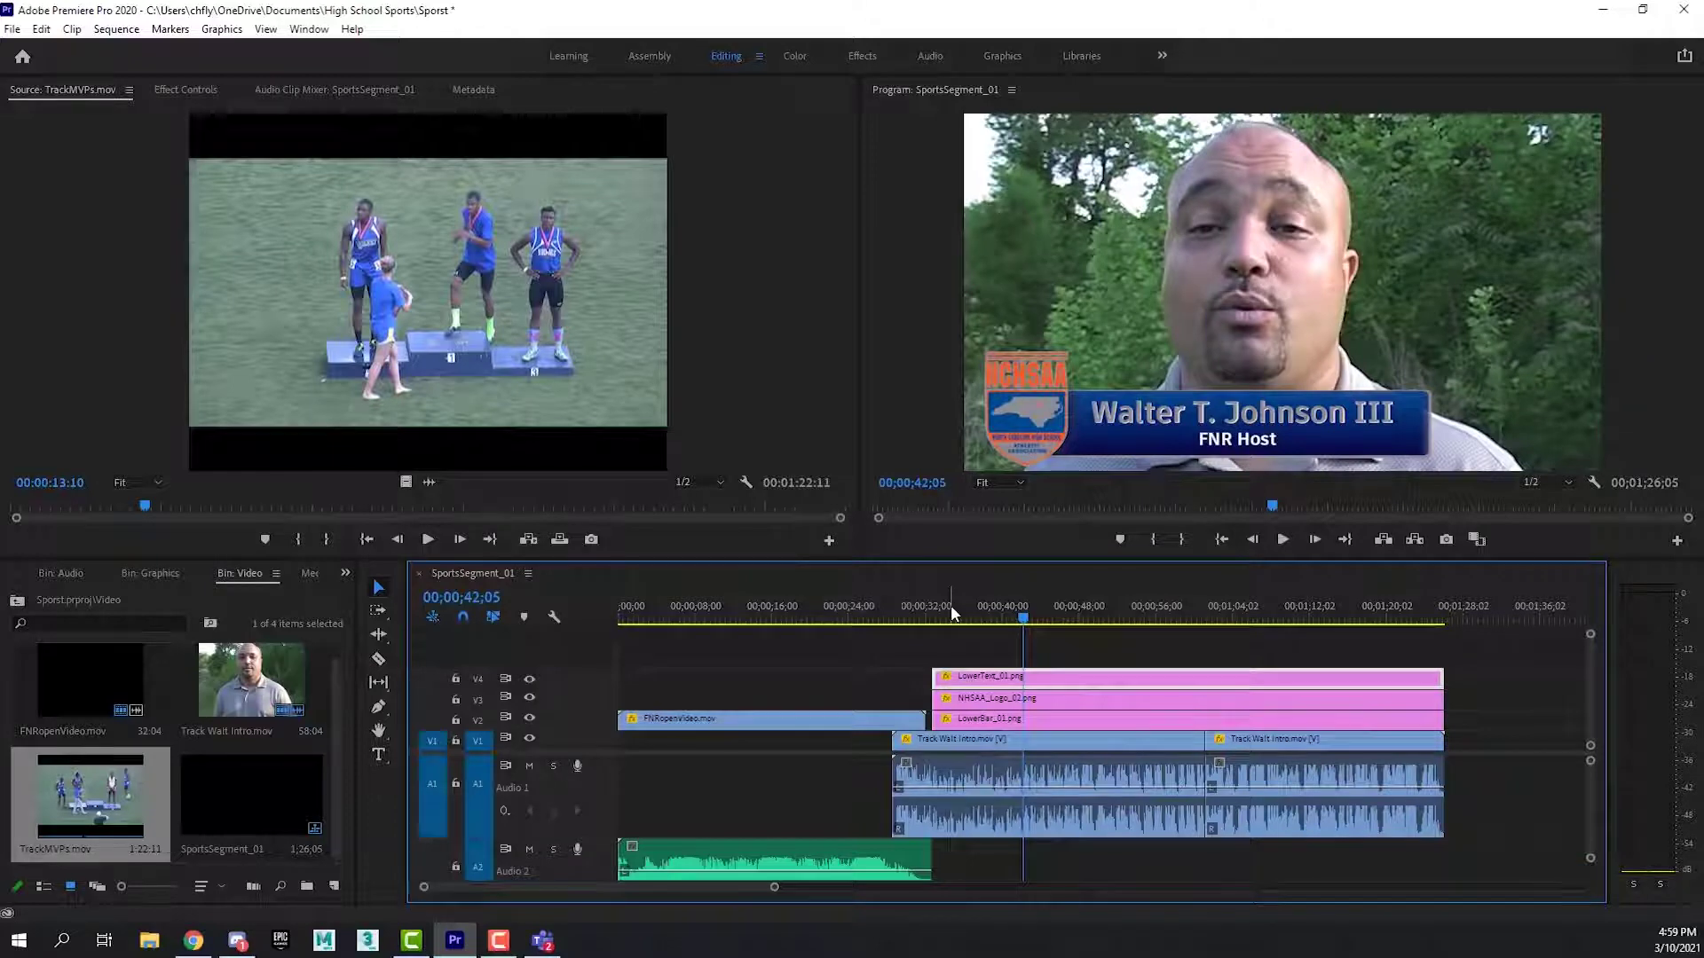
# Try to place the playhead frame by frame at the B-roll start point, around 00;00;41;25.
pyautogui.press('Left')
pyautogui.press('Left')
pyautogui.press('Left')
pyautogui.press('Left')
pyautogui.press('Left')
pyautogui.press('Left')
pyautogui.press('Left')
pyautogui.press('Left')
pyautogui.press('Left')
pyautogui.press('Left')
pyautogui.press('Left')
pyautogui.press('Left')
pyautogui.press('Left')
pyautogui.press('Left')
pyautogui.press('Left')
pyautogui.press('Left')
pyautogui.press('Left')
pyautogui.press('Left')
pyautogui.press('Left')
pyautogui.press('Left')
pyautogui.press('Left')
pyautogui.press('Left')
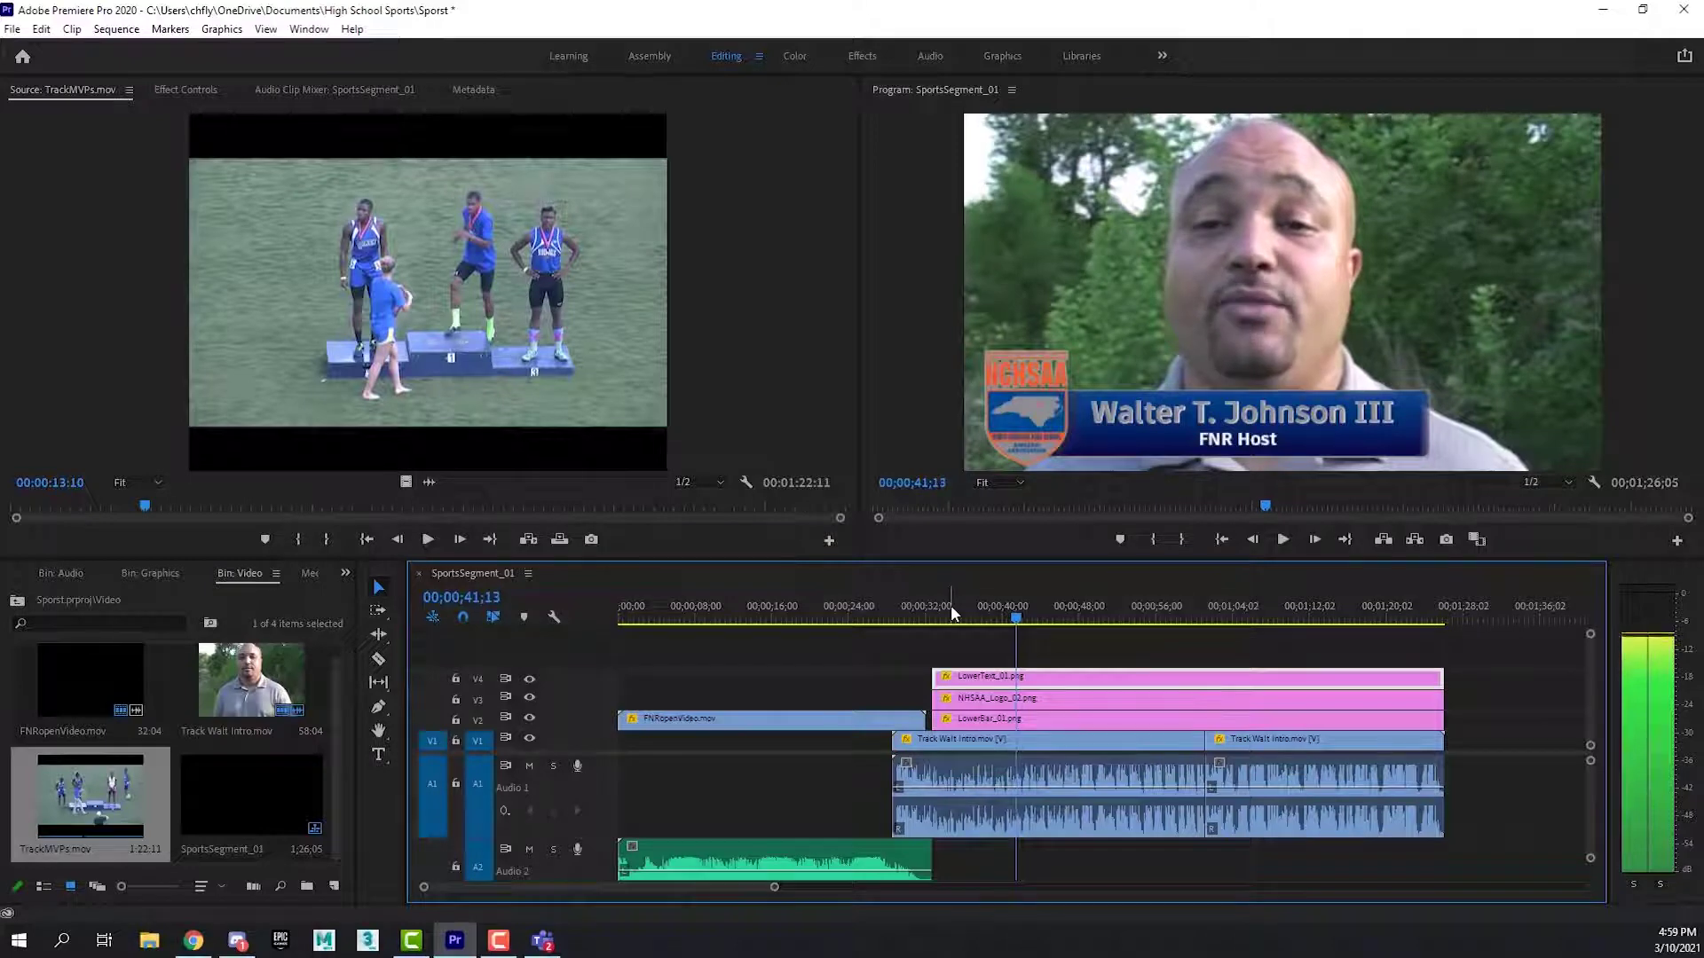
pyautogui.press('Right')
pyautogui.press('Right')
pyautogui.press('Right')
pyautogui.press('Right')
pyautogui.press('Right')
pyautogui.press('Right')
pyautogui.press('Right')
pyautogui.press('Right')
pyautogui.press('Right')
pyautogui.press('Right')
pyautogui.press('Right')
pyautogui.press('Right')
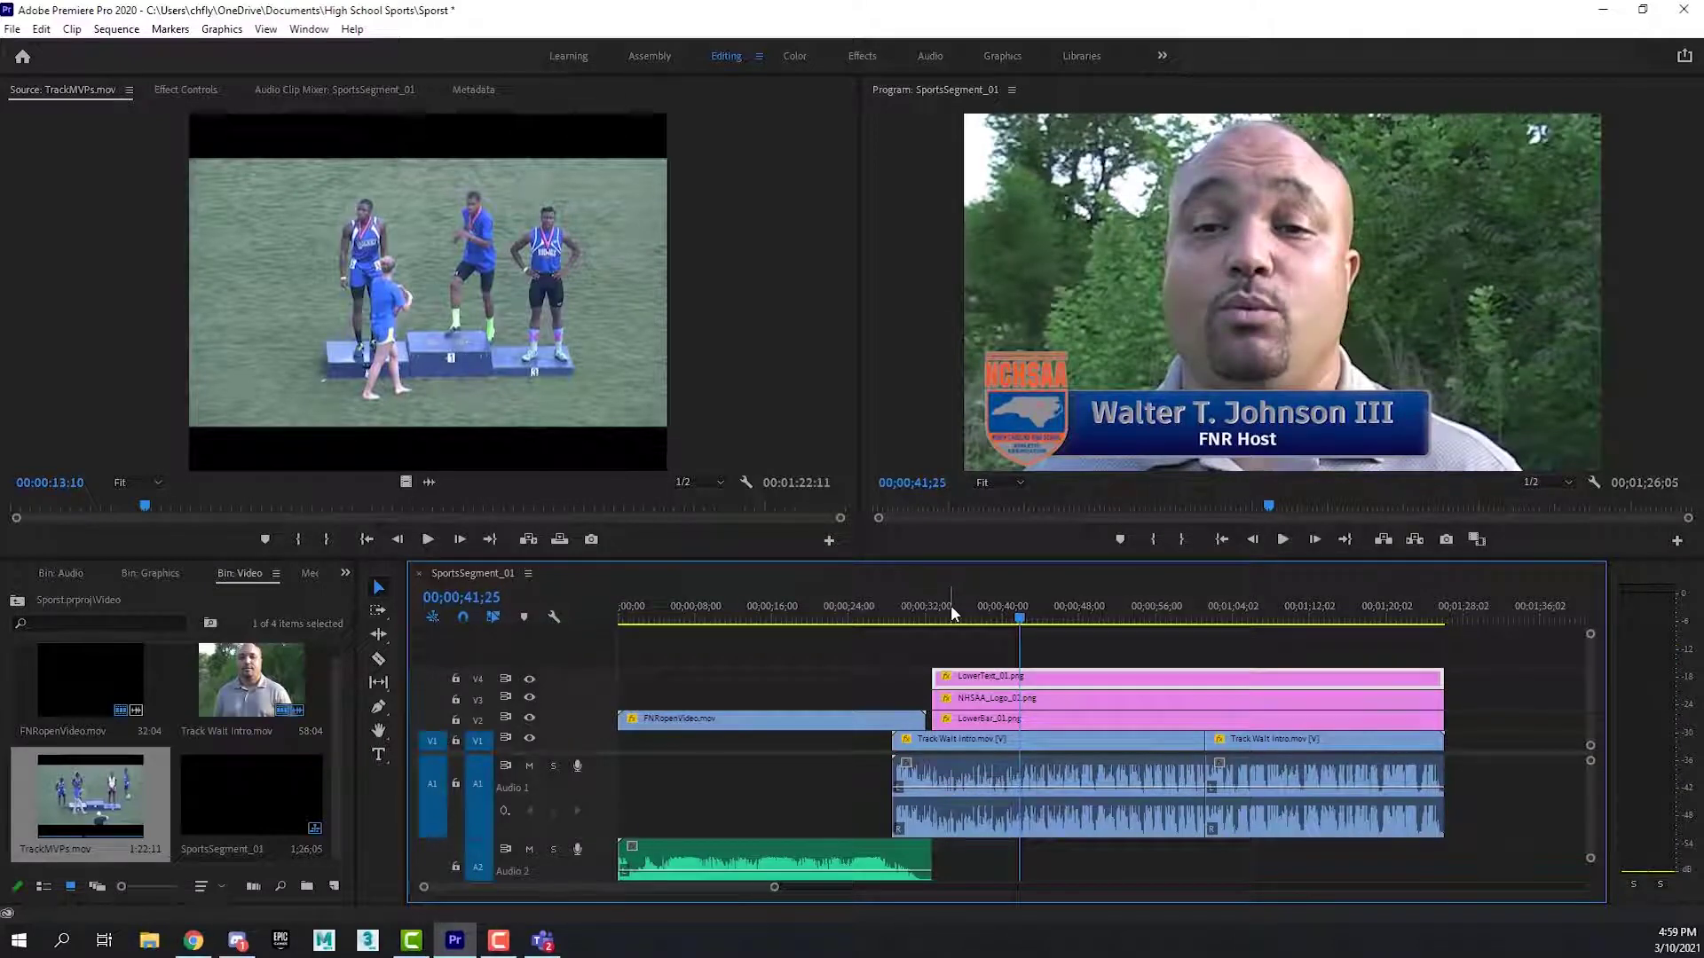
pyautogui.press('Down')
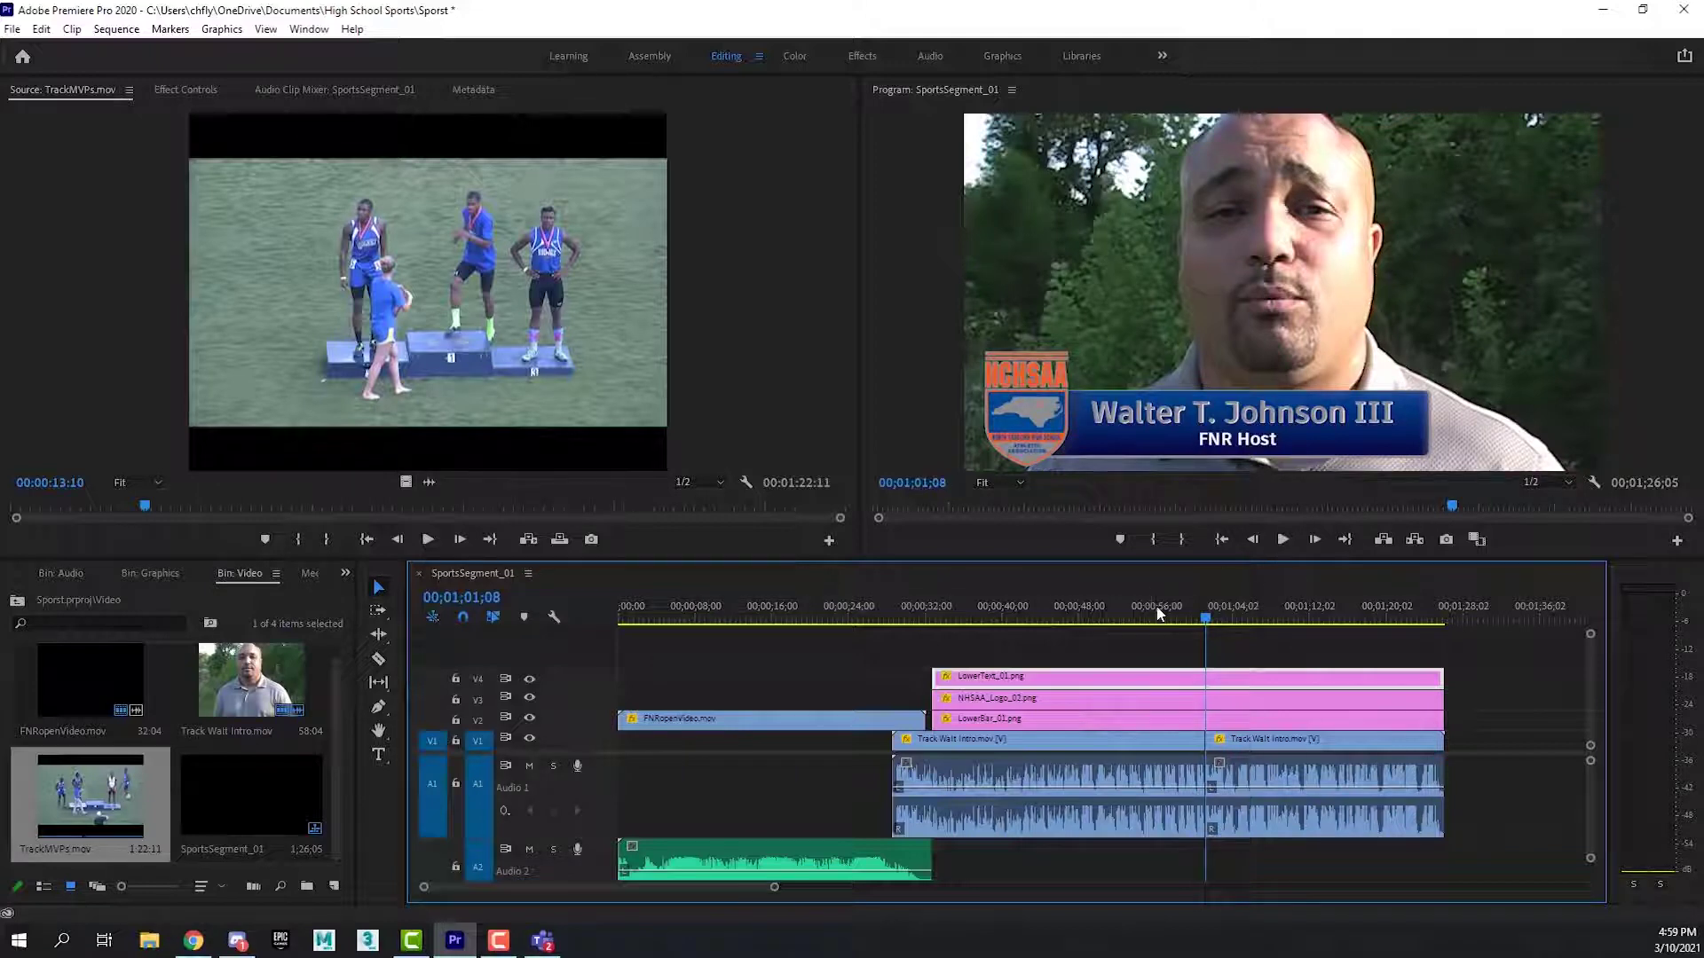
# Replay the host's line from just before 00;00;40;00 and set the playhead at 00;00;41;28 for the B-roll start.
pyautogui.click(992, 617)
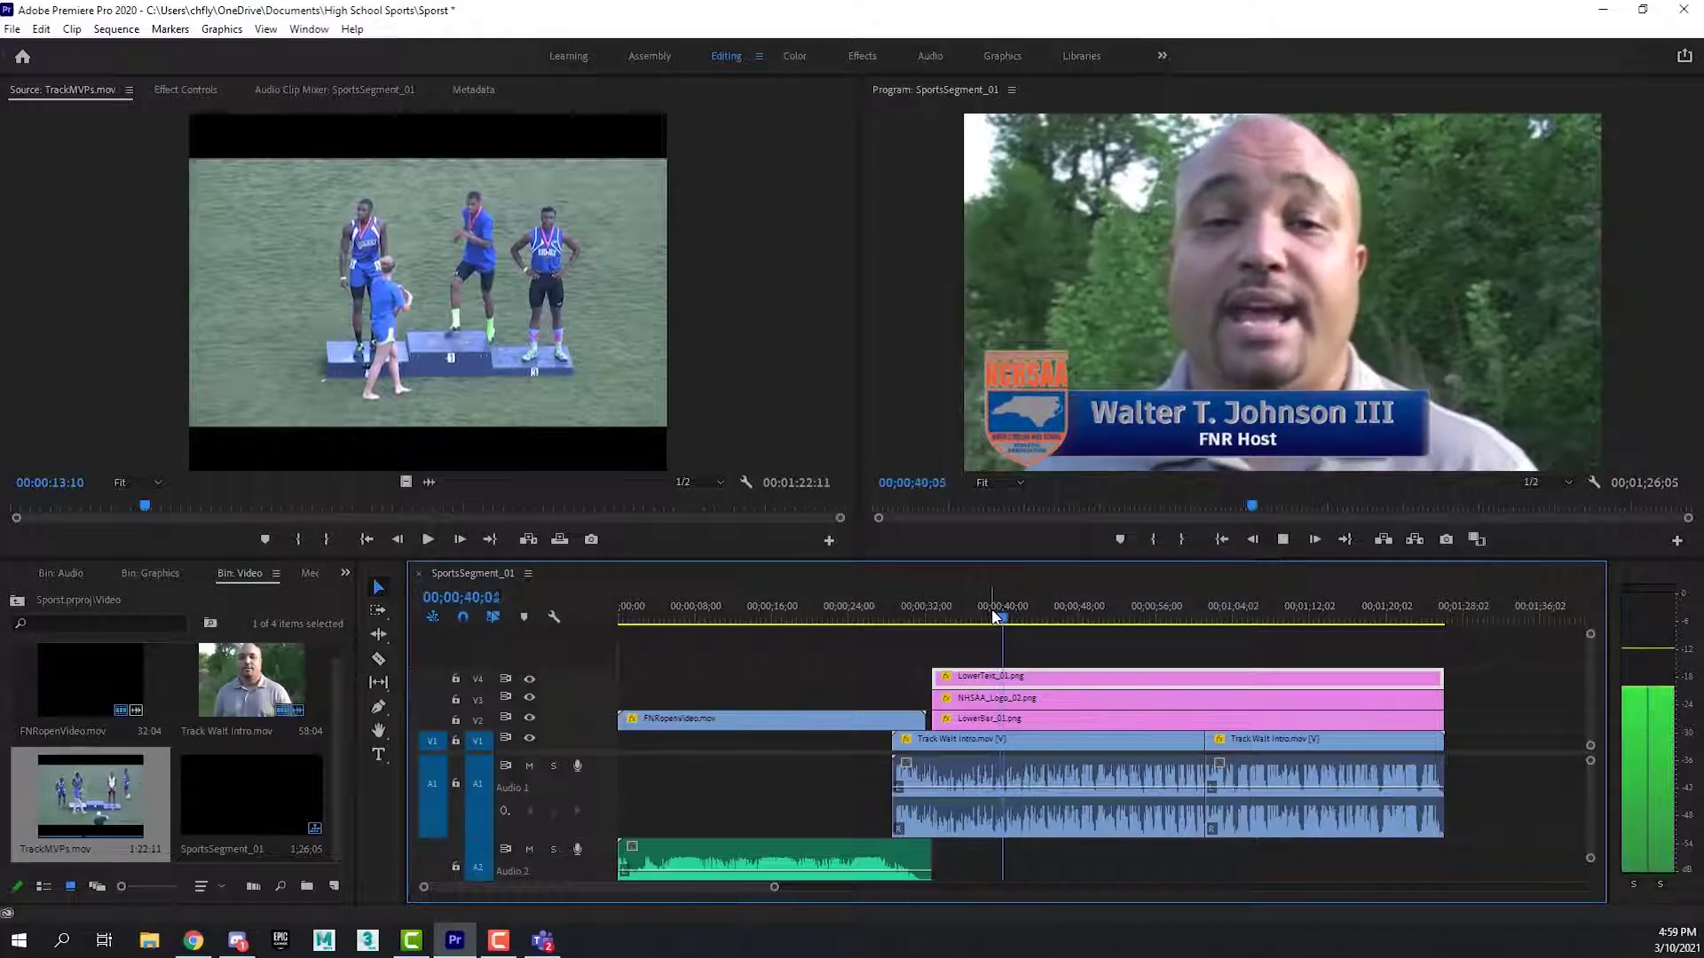
pyautogui.press('space')
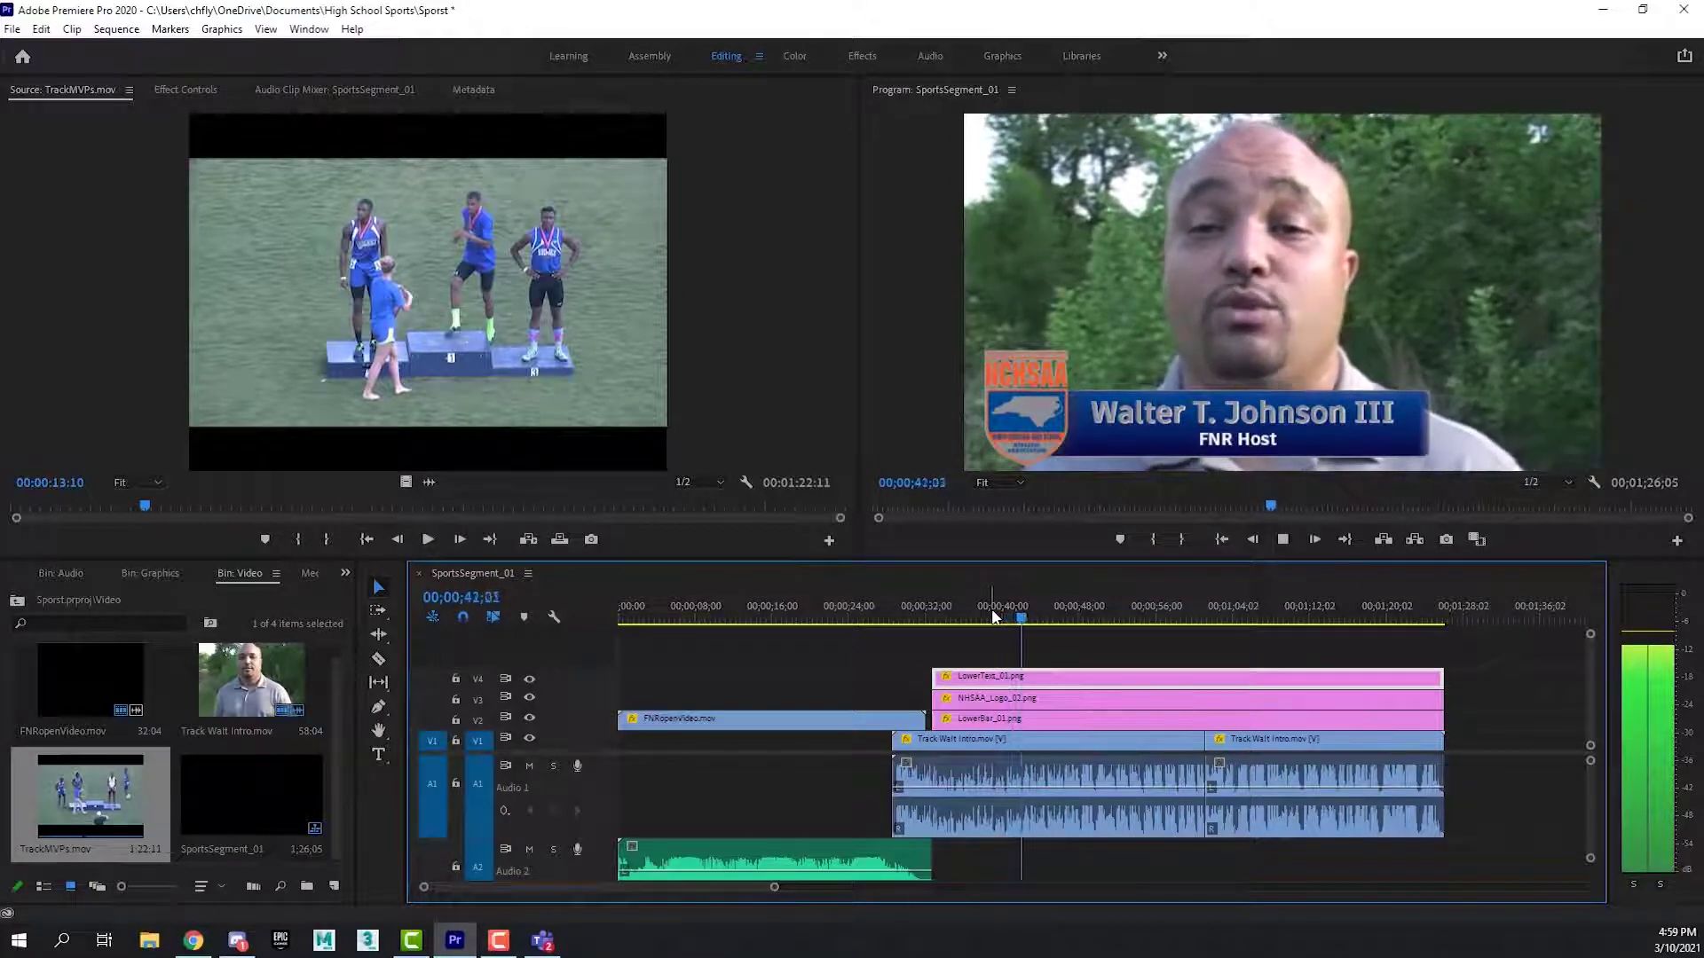
pyautogui.press('Left')
pyautogui.press('Left')
pyautogui.press('Left')
pyautogui.press('Left')
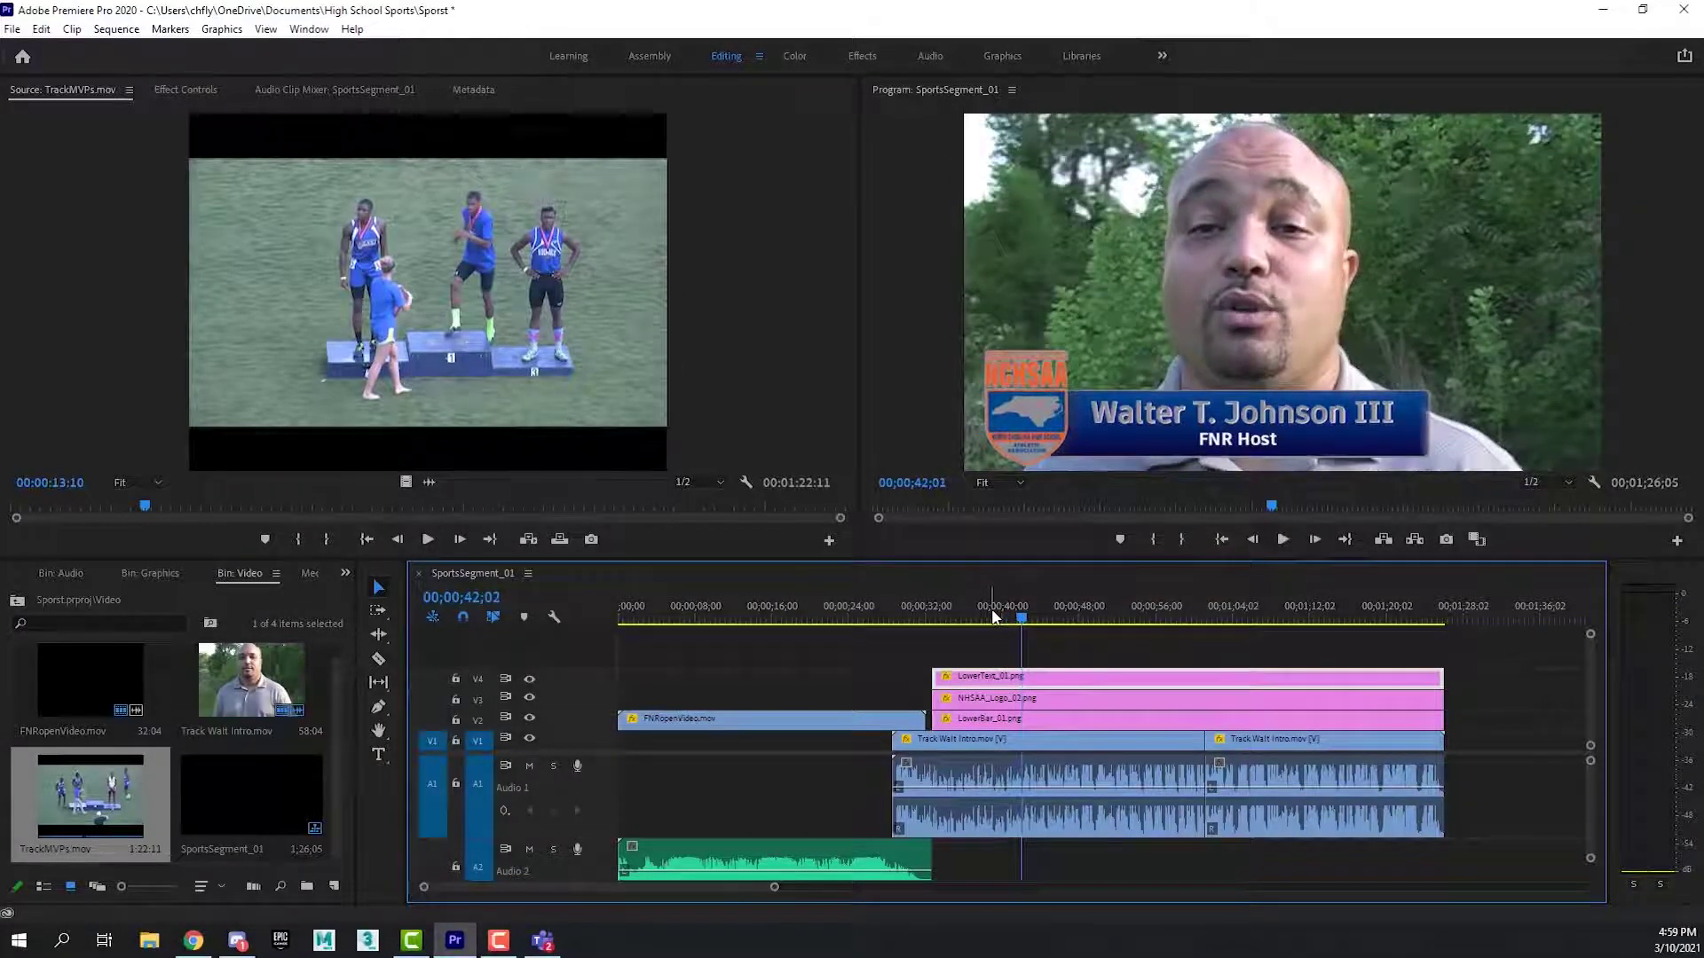
pyautogui.press('Left')
pyautogui.press('Left')
pyautogui.press('Left')
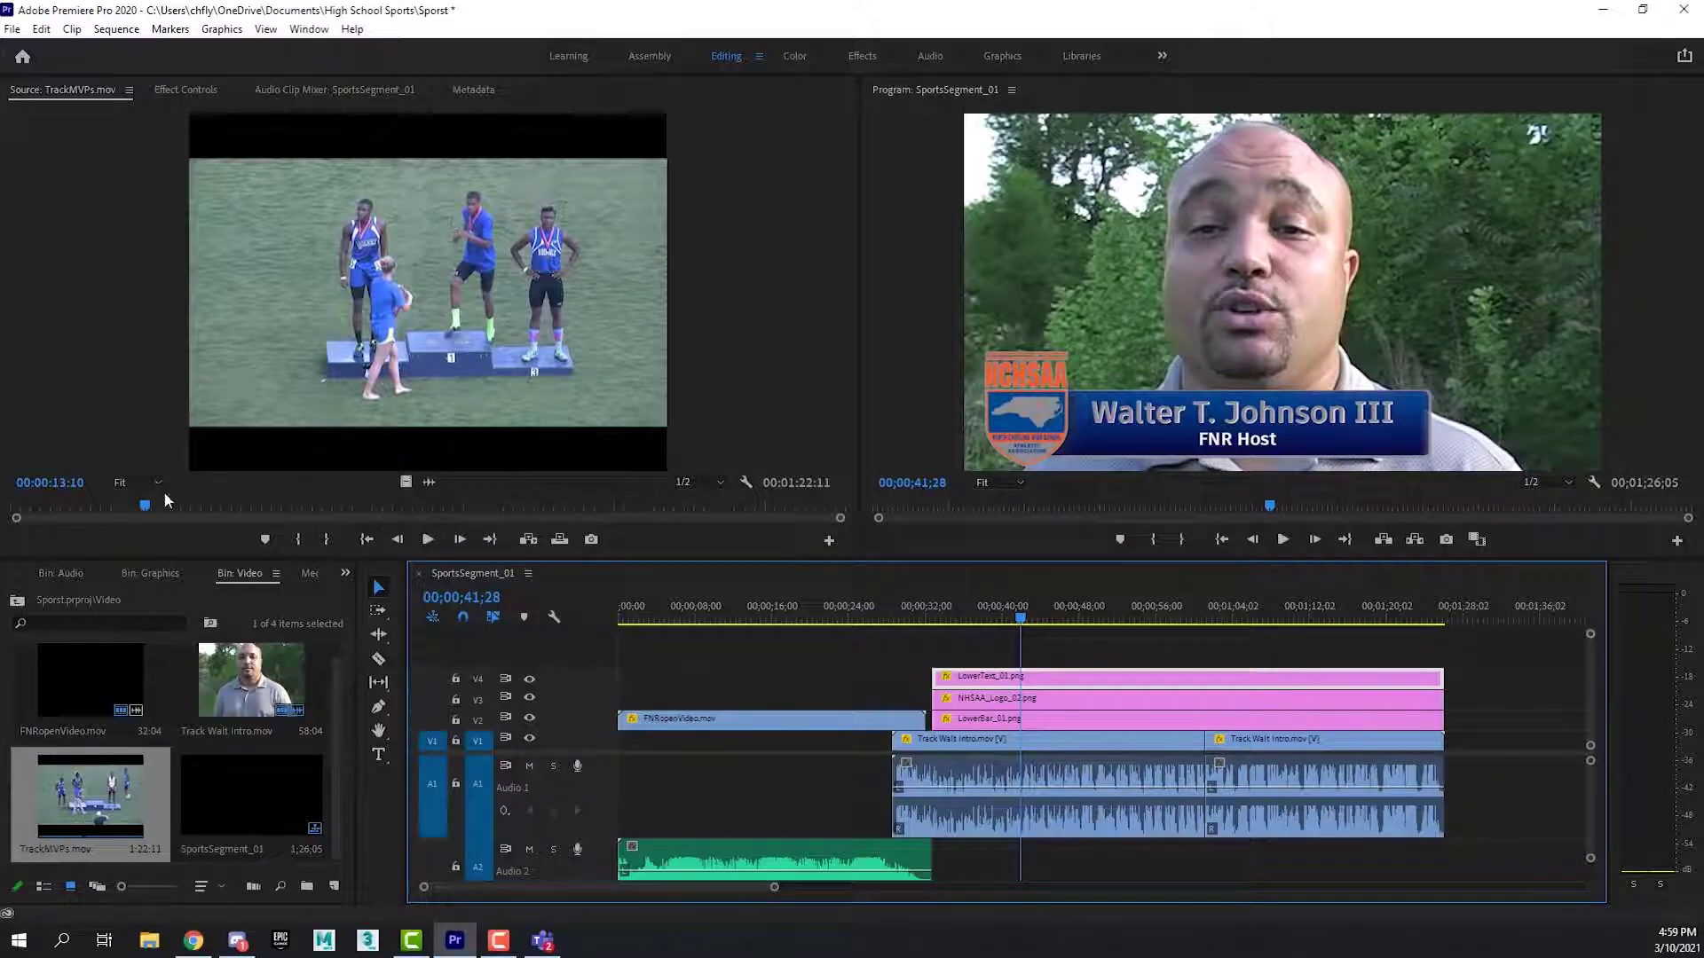
# Mark the In point of TrackMVPs.mov at 00:00:00:00 and its Out point at 00:00:01:10.
pyautogui.moveTo(147, 511); pyautogui.dragTo(4, 510)
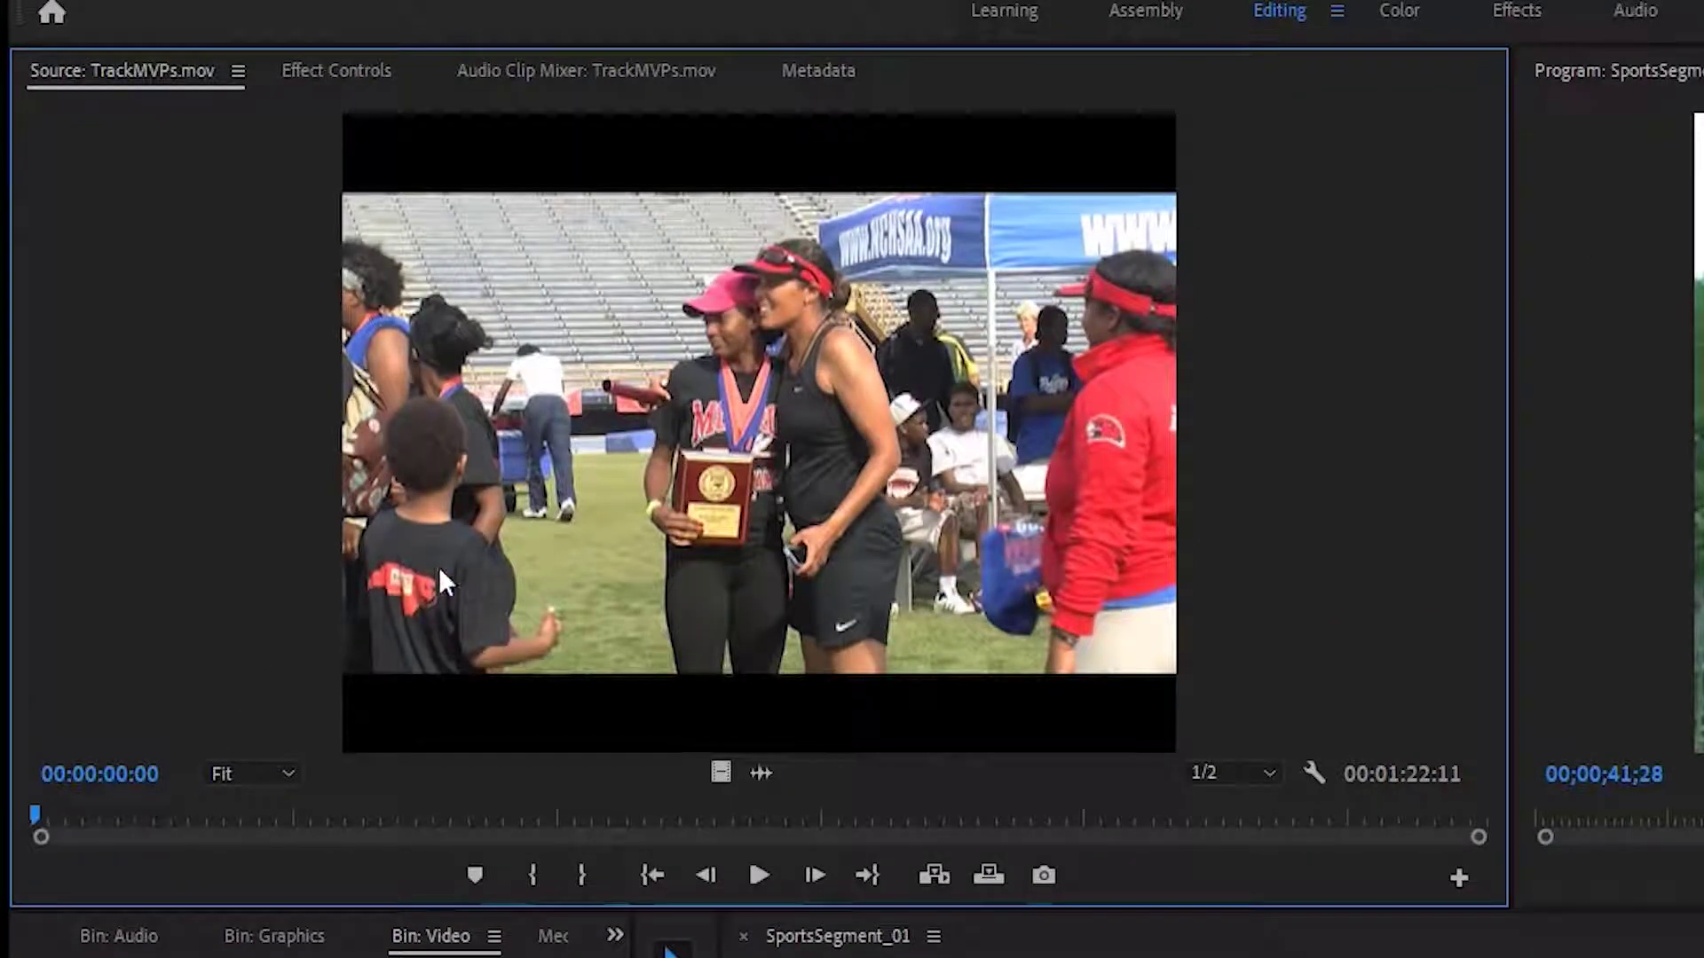
pyautogui.click(536, 876)
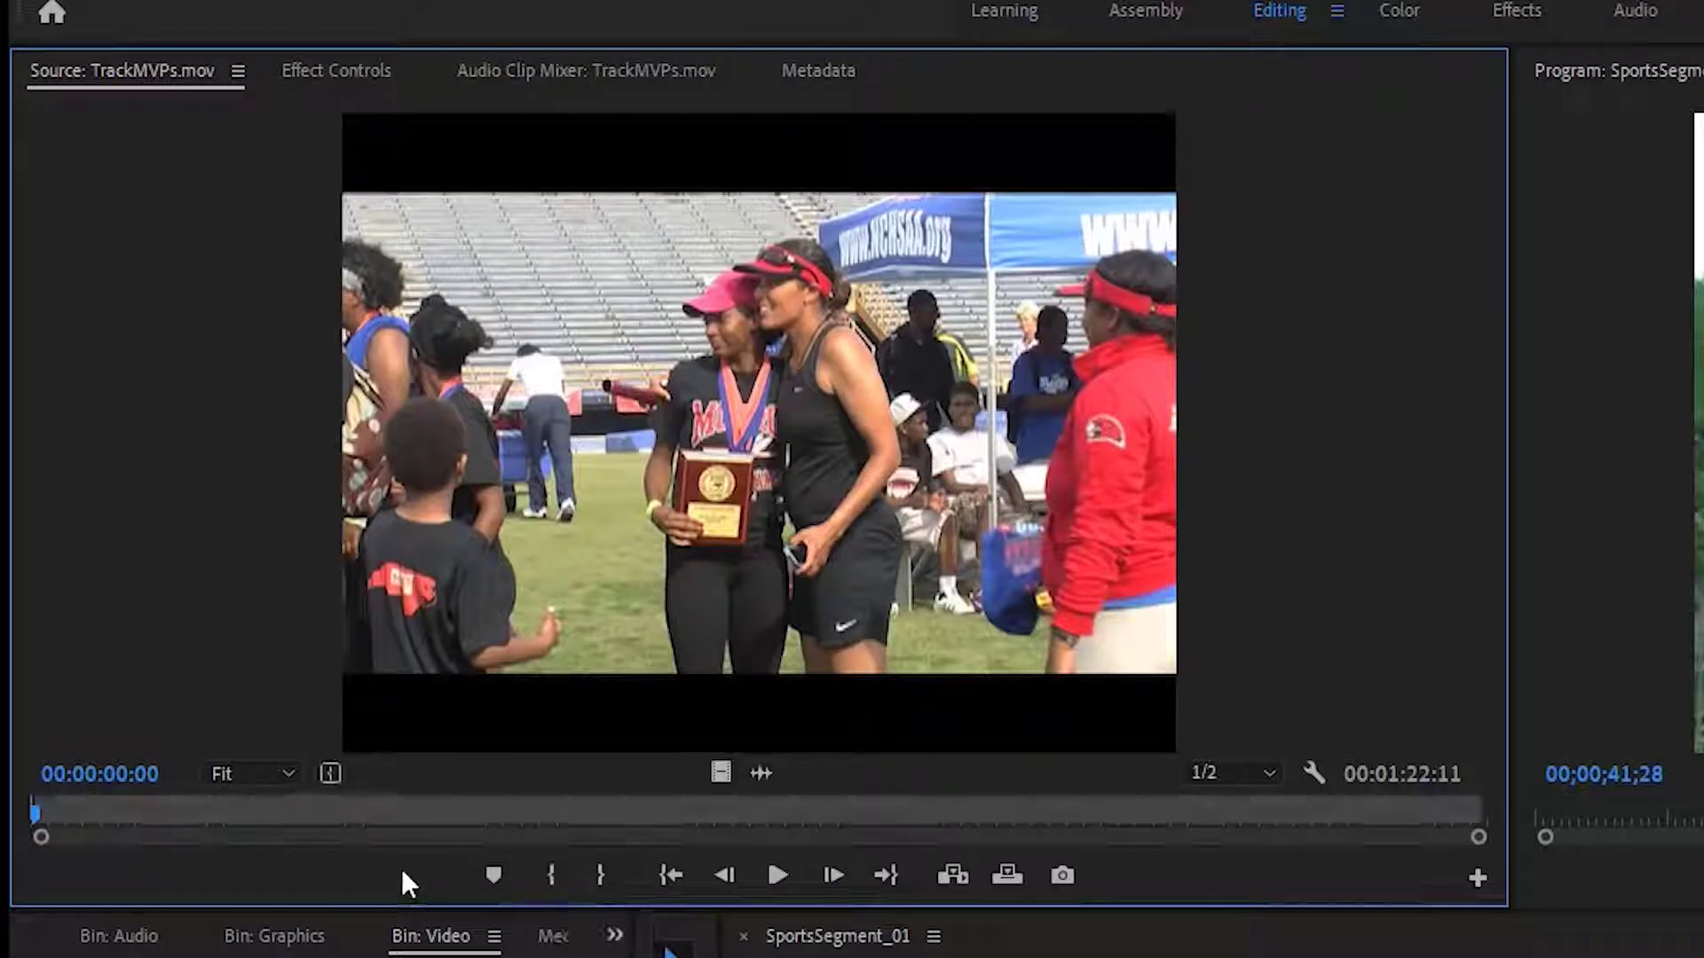
pyautogui.moveTo(38, 813)
pyautogui.mouseDown()
pyautogui.moveTo(96, 813)
pyautogui.moveTo(19, 813)
pyautogui.moveTo(94, 813)
pyautogui.moveTo(61, 813)
pyautogui.mouseUp()
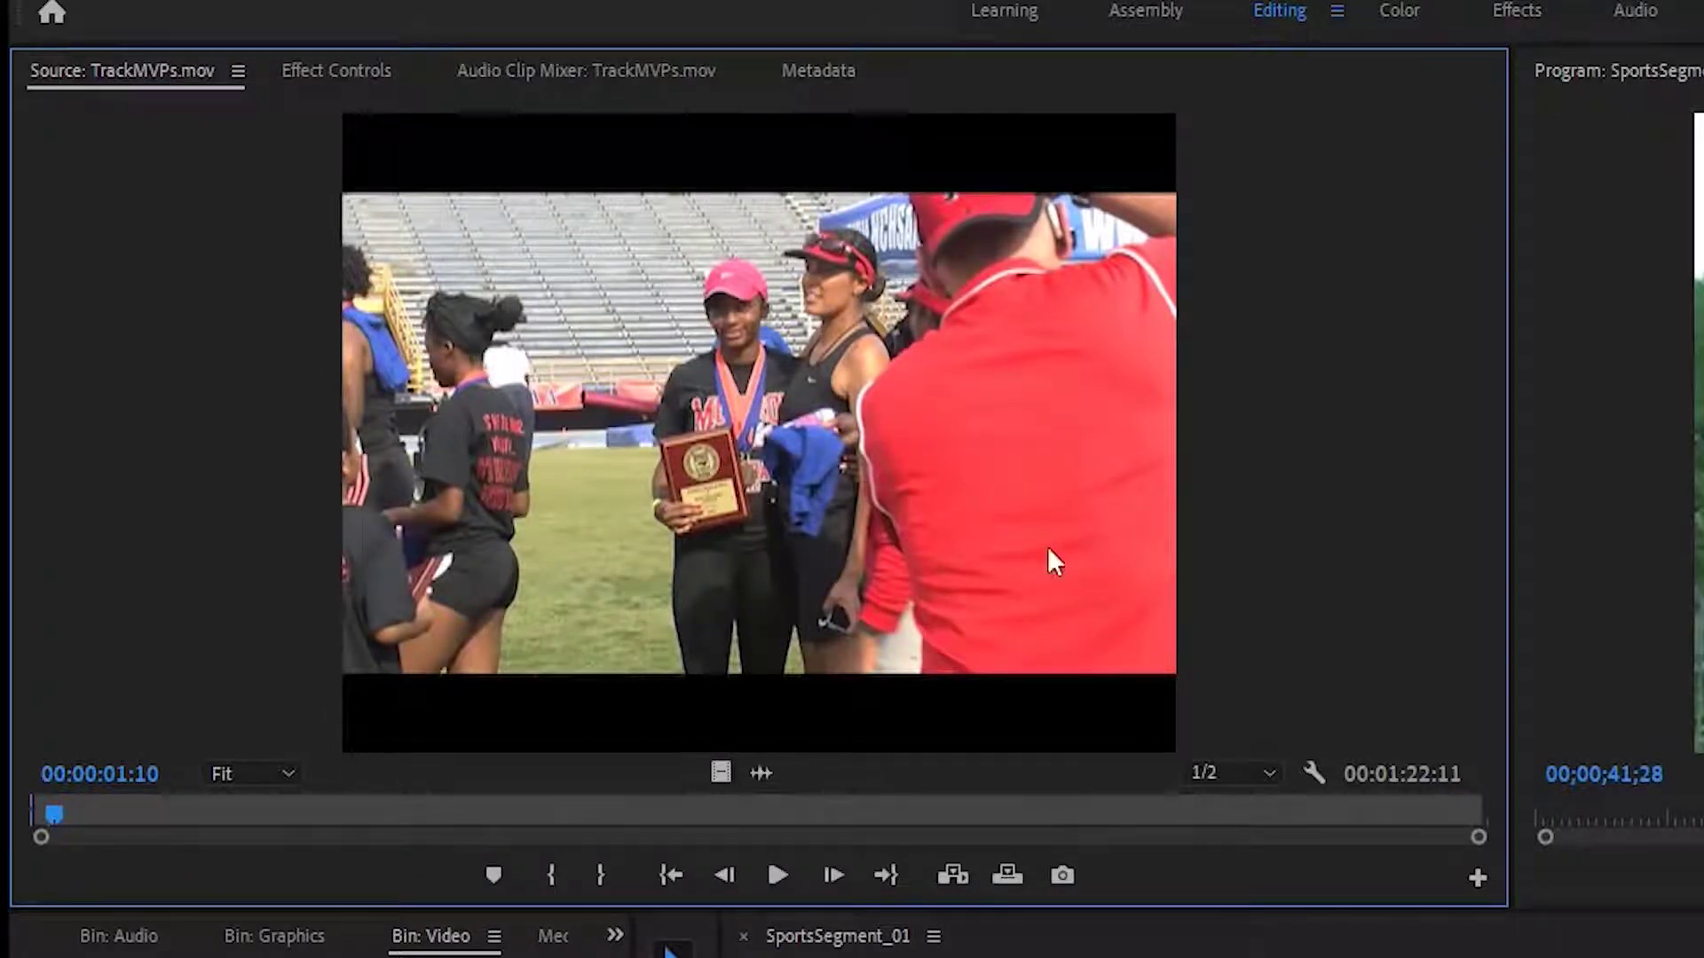
pyautogui.click(598, 877)
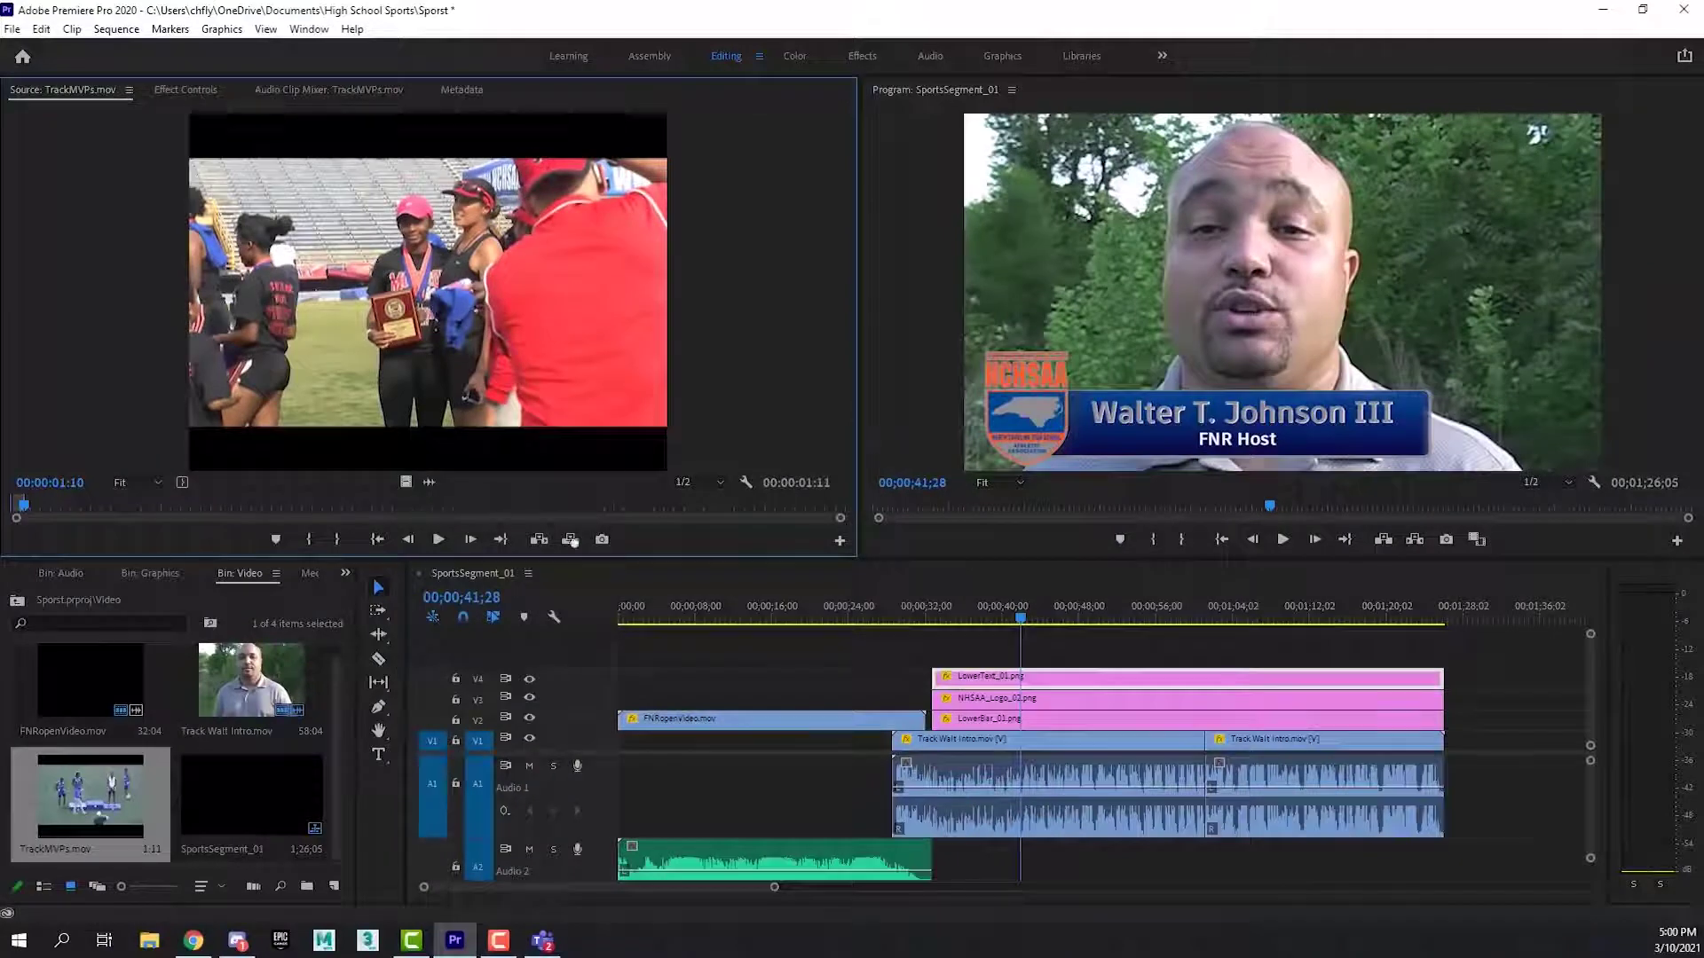
# Place only the video of the marked TrackMVPs.mov range on a new track above LowerText_01.png at 00;00;41;28, and check it at 00;00;42;13.
pyautogui.moveTo(572, 540); pyautogui.dragTo(1031, 666)
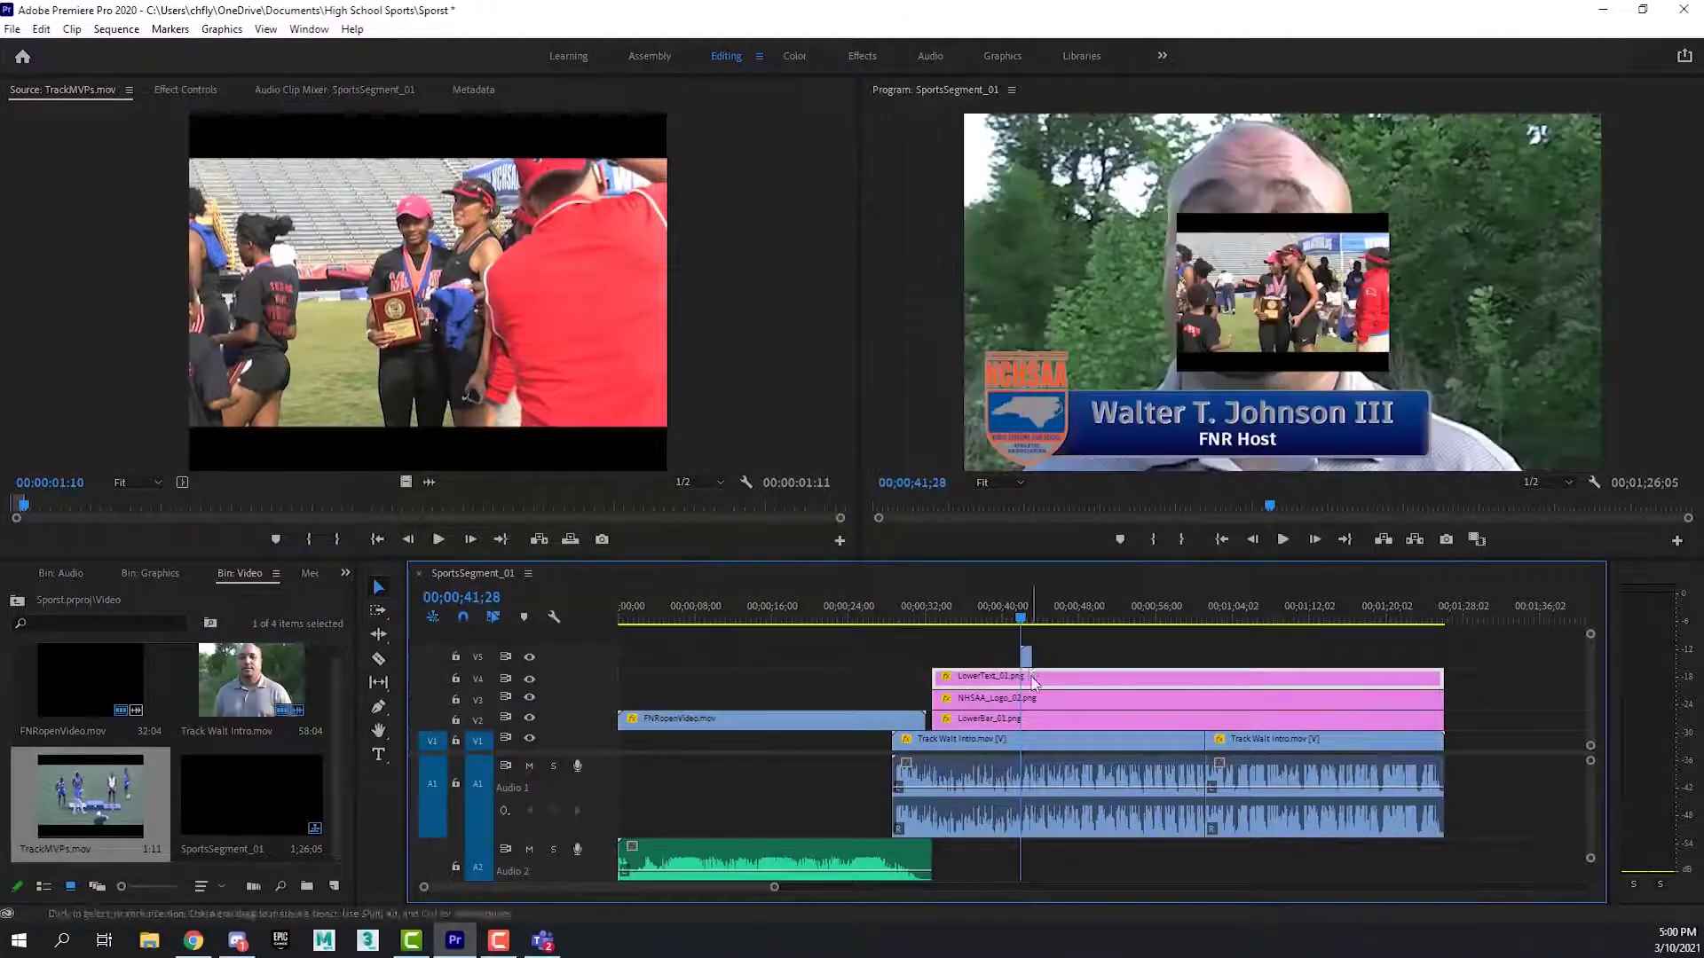
pyautogui.click(1021, 625)
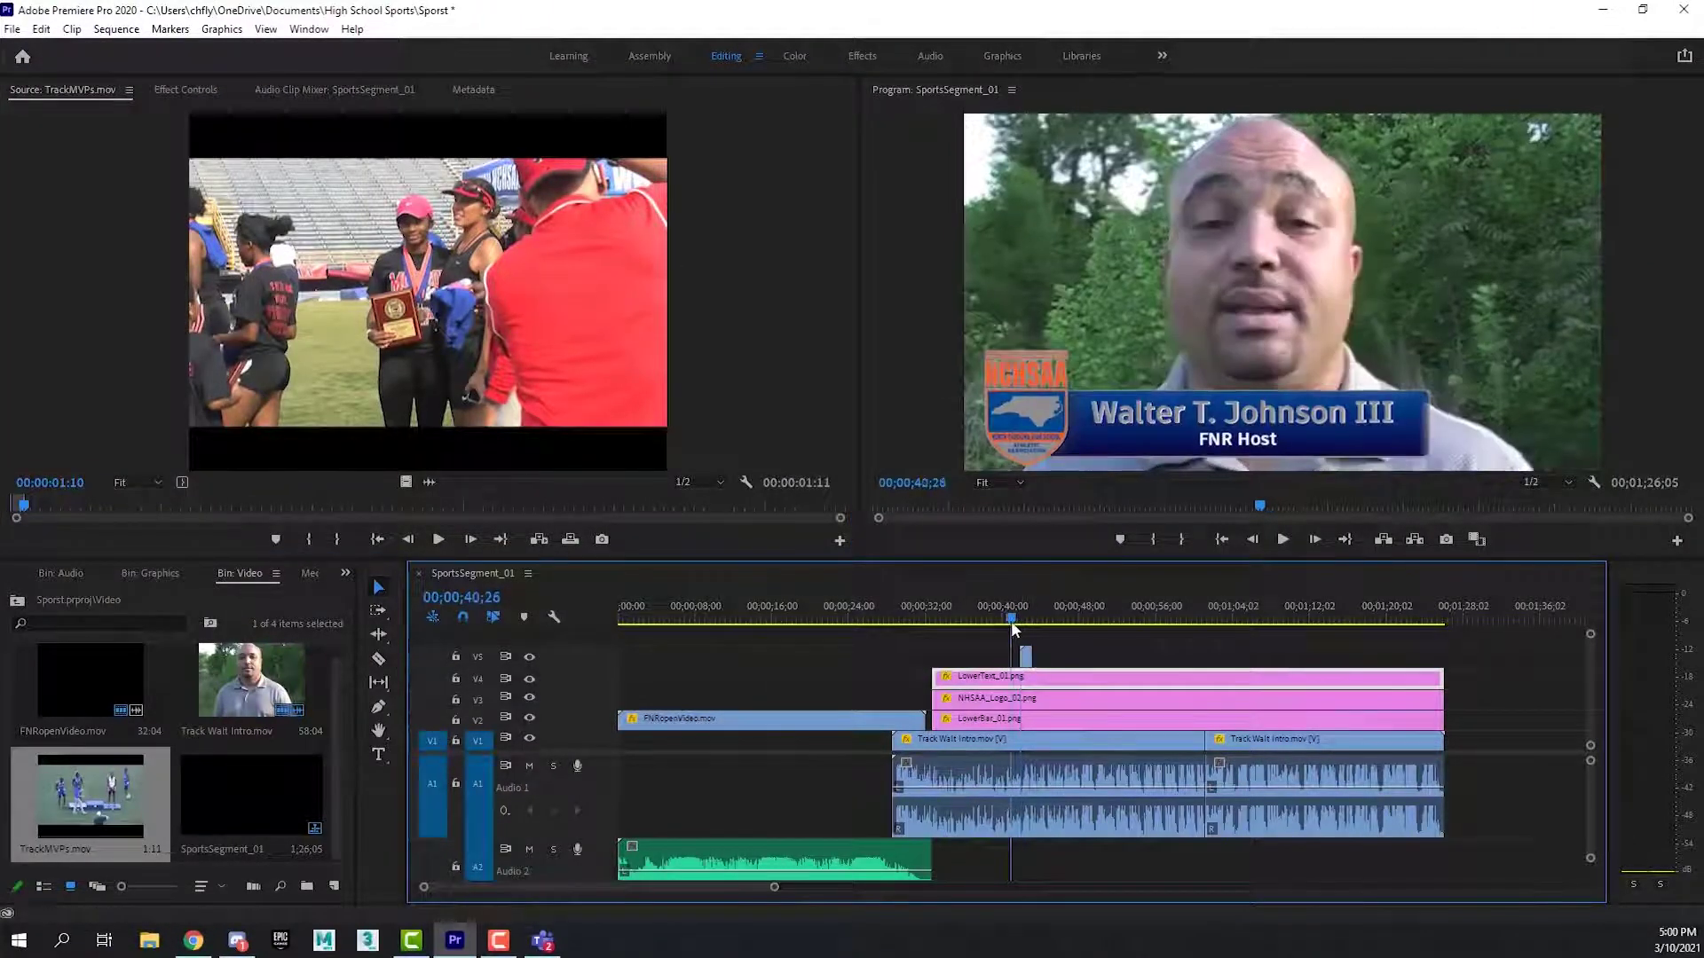
pyautogui.click(1025, 623)
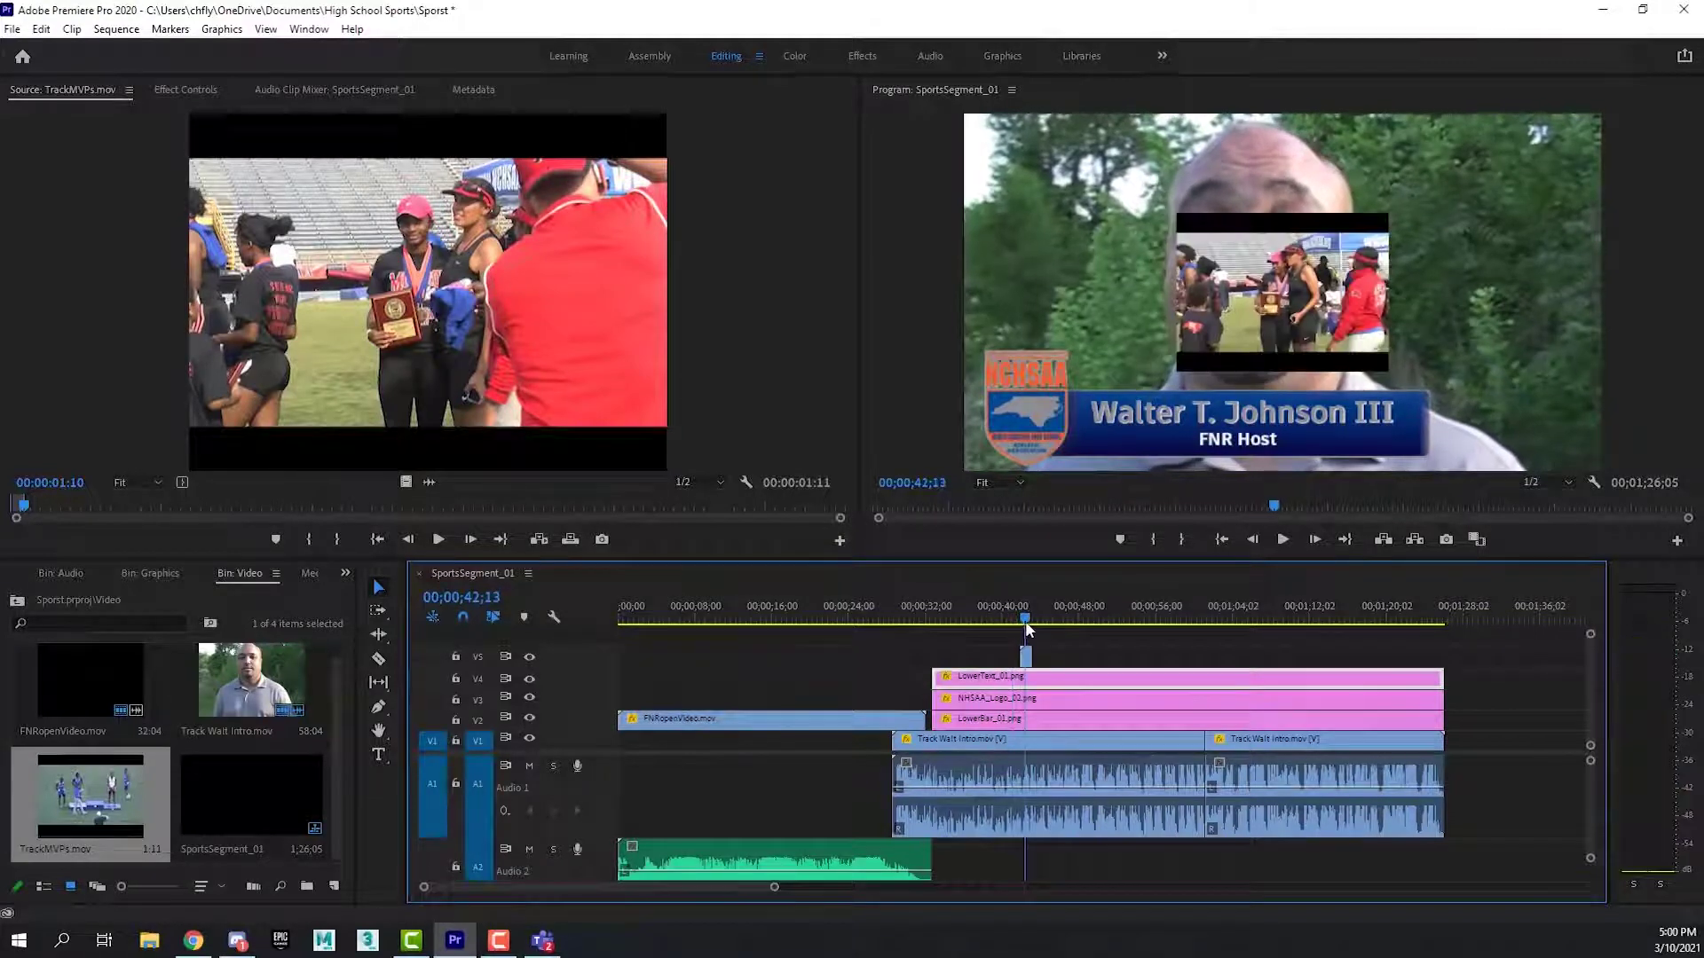
# Scale the TrackMVPs.mov clip above the lower third to 302 so it fills the frame, and play it through to 00;00;43;05.
pyautogui.click(1027, 659)
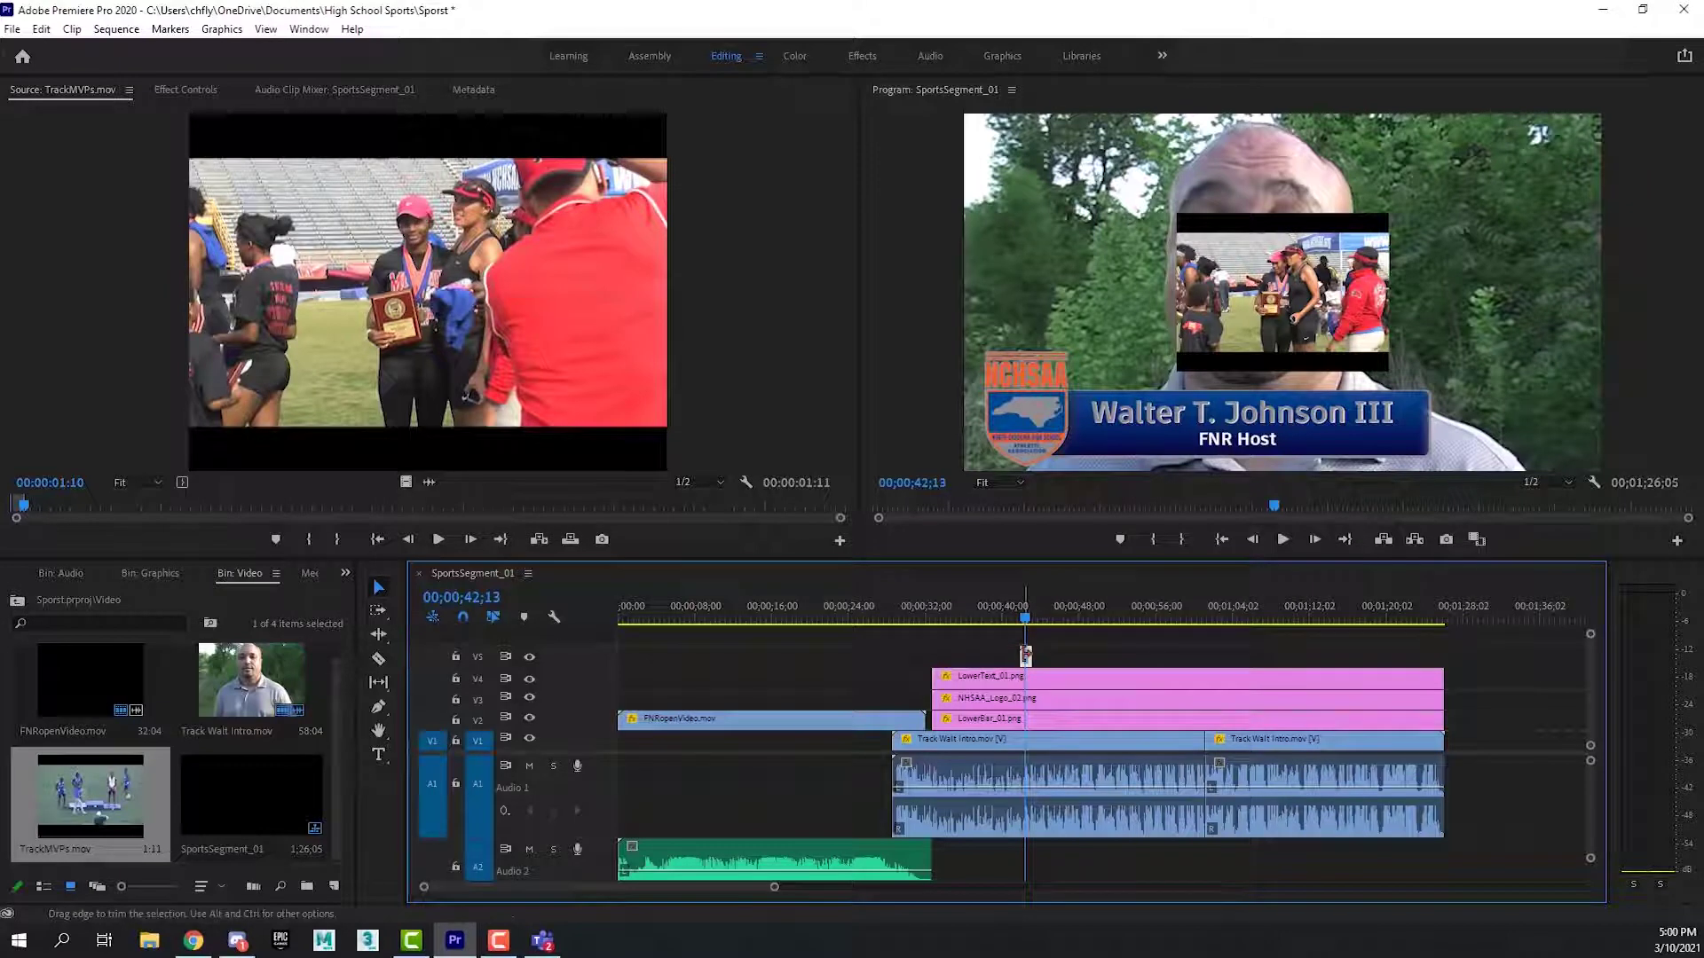
pyautogui.click(174, 91)
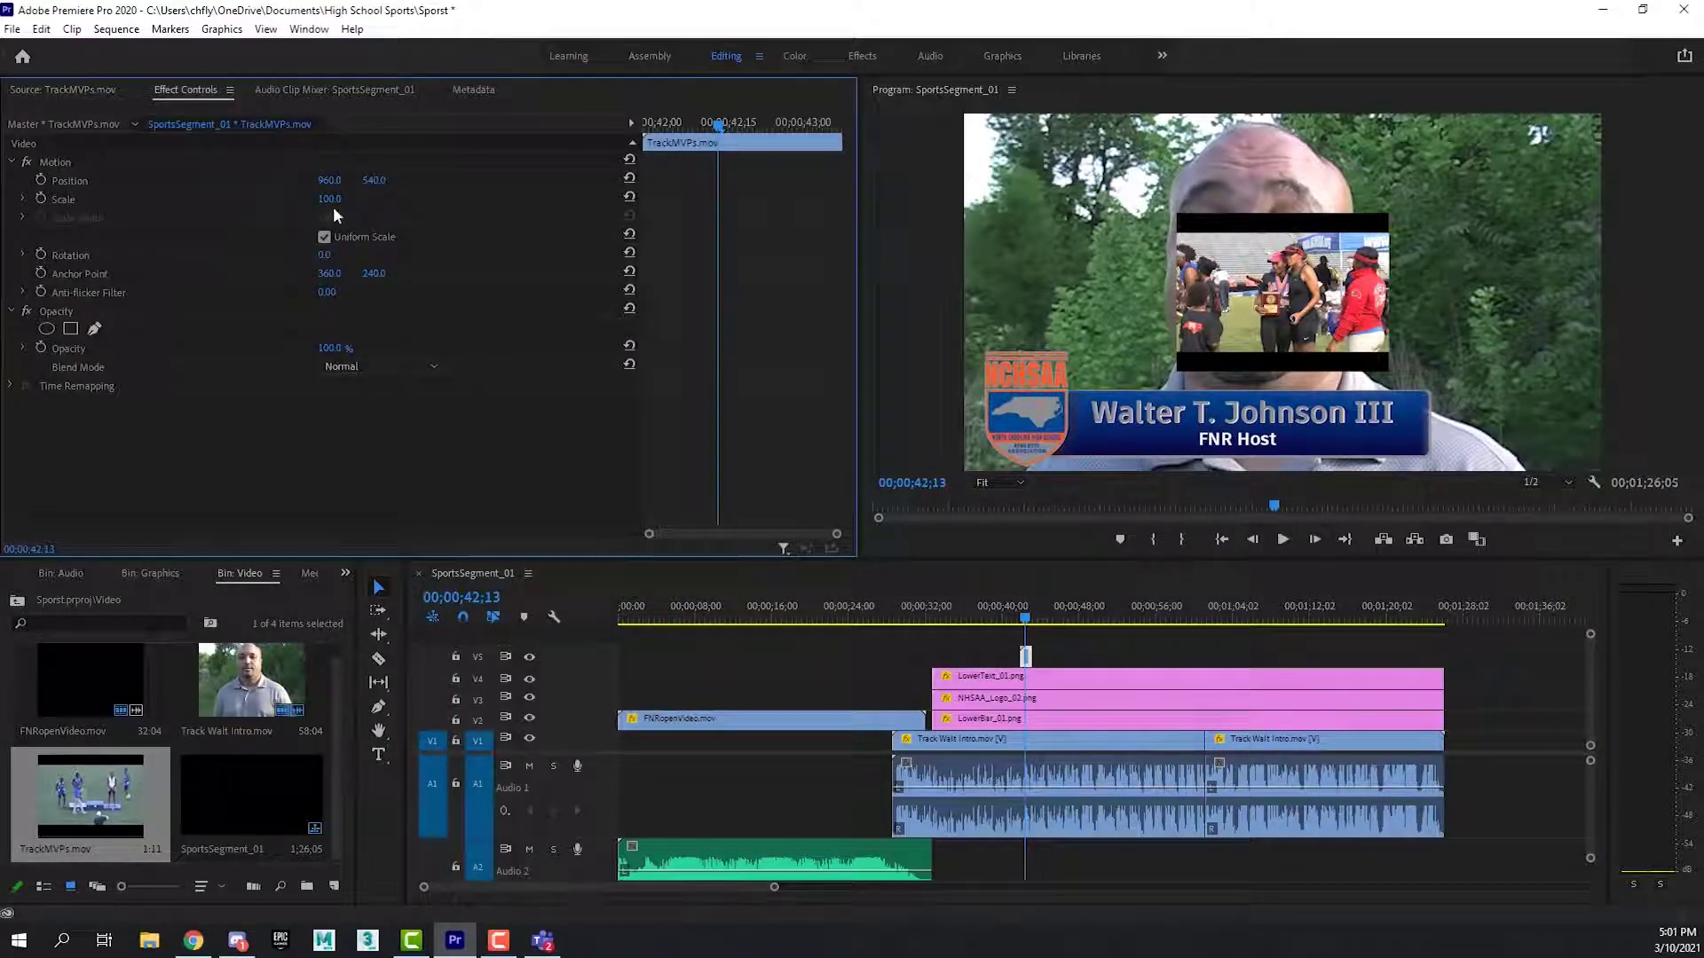
pyautogui.moveTo(334, 207)
pyautogui.mouseDown()
pyautogui.moveTo(513, 208)
pyautogui.moveTo(341, 202)
pyautogui.mouseUp()
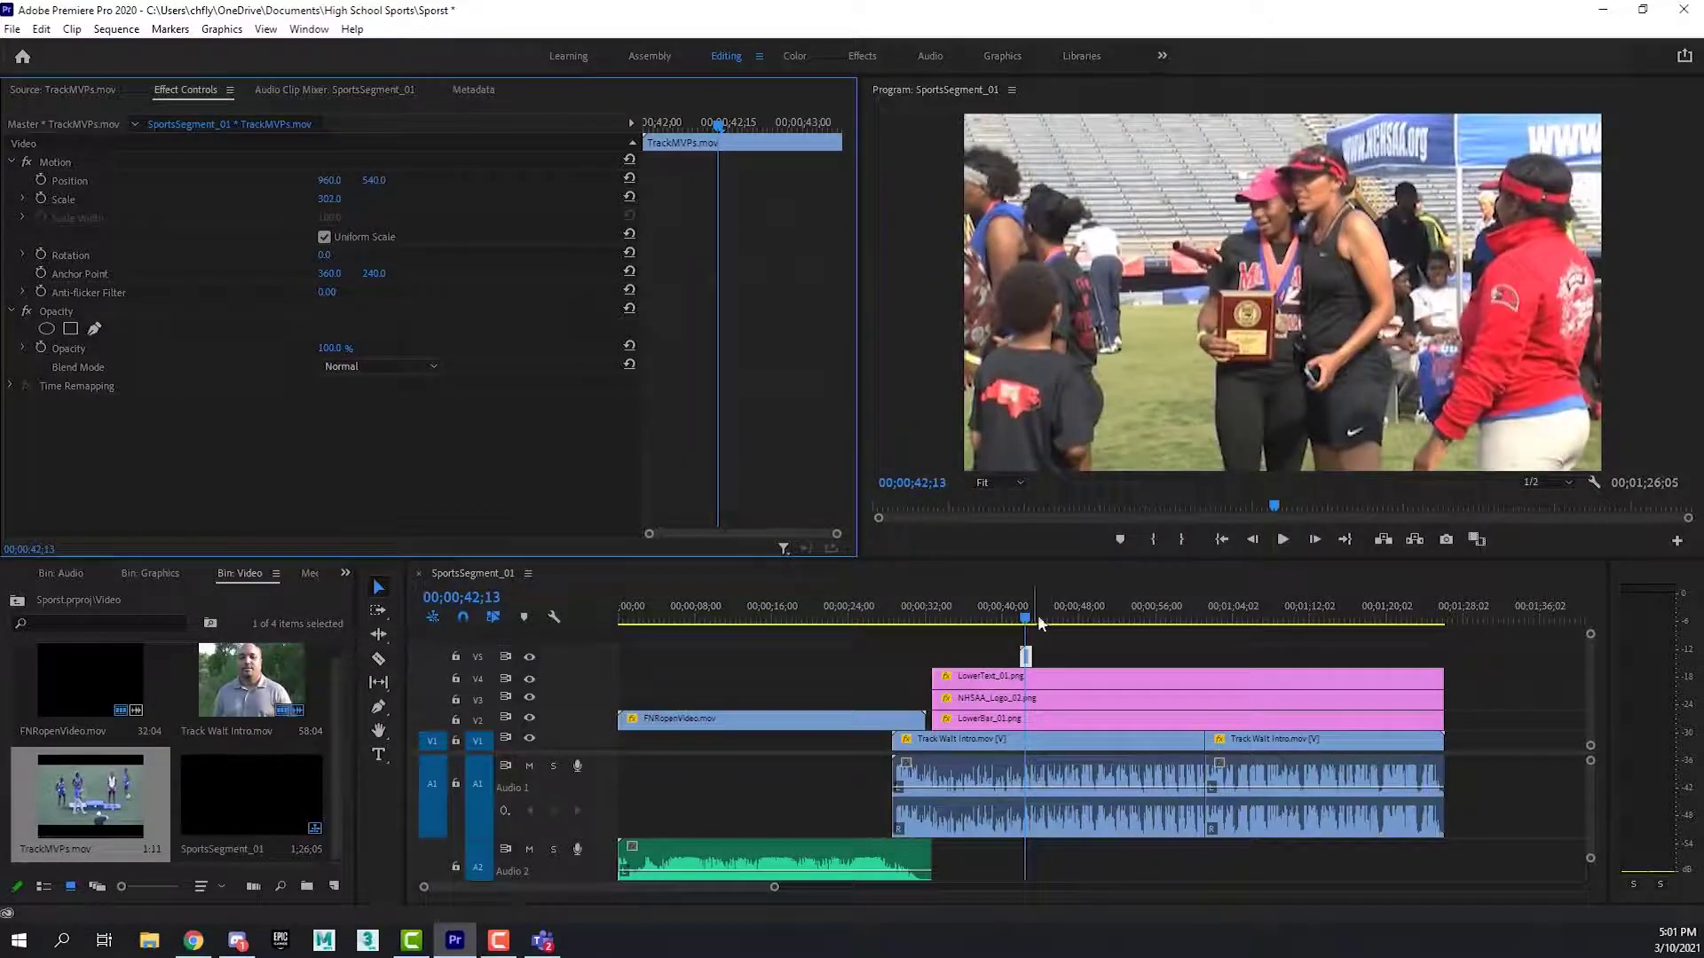
pyautogui.click(1009, 616)
pyautogui.press('space')
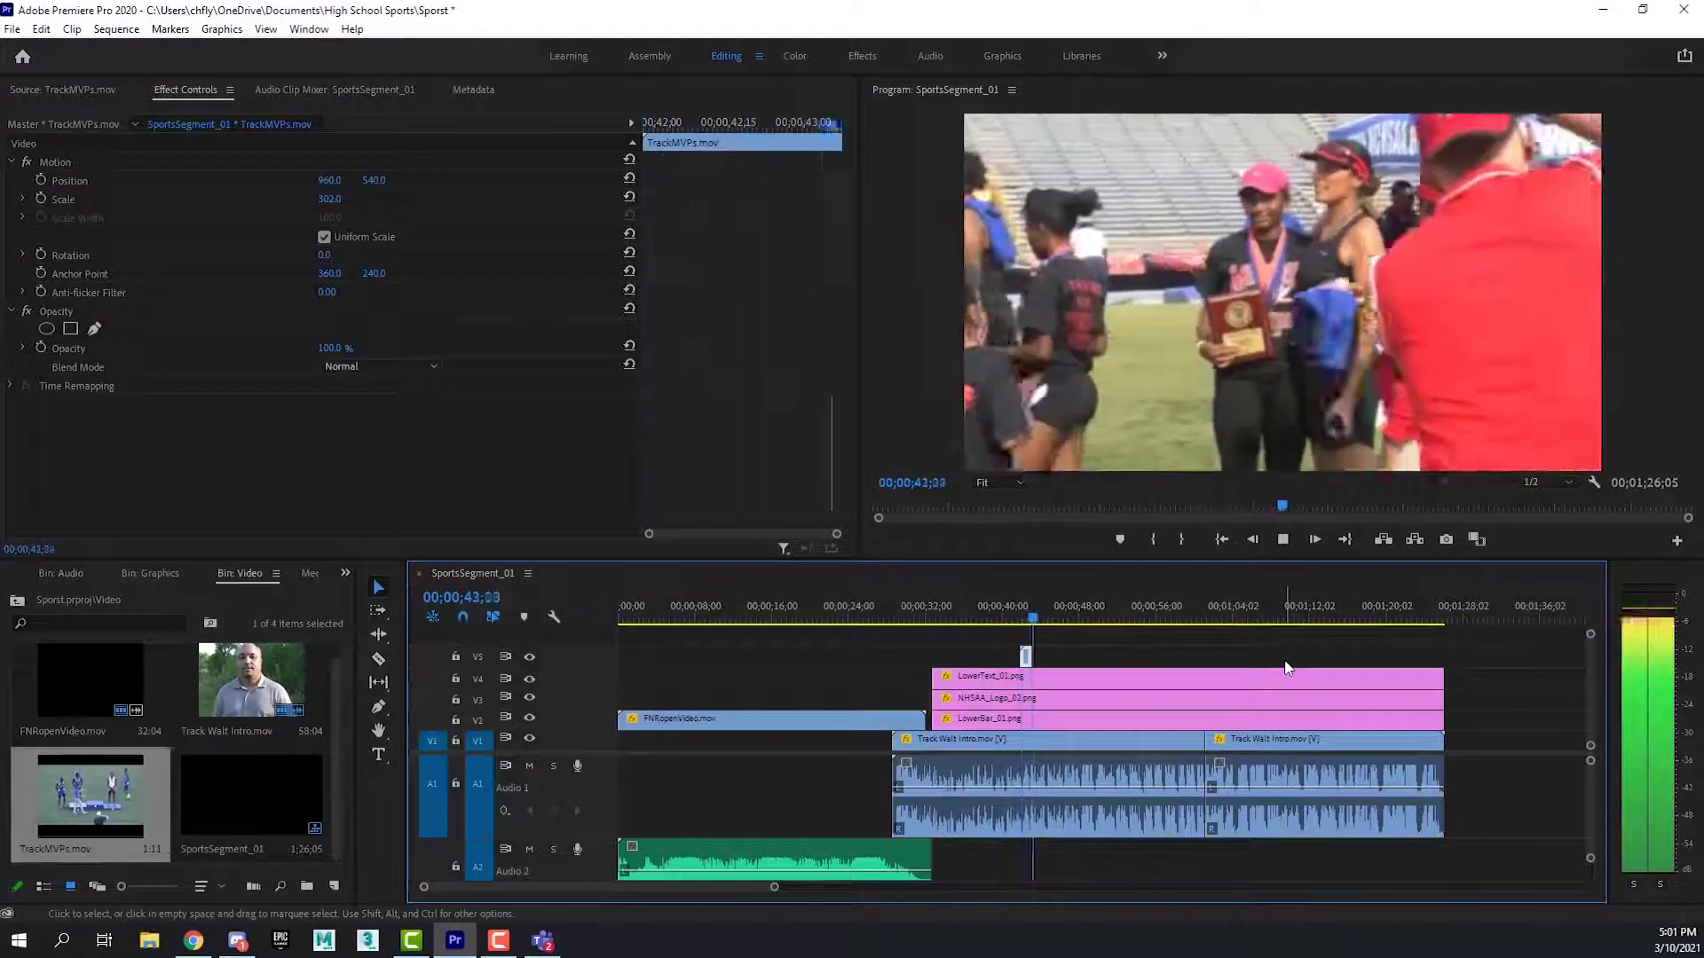
pyautogui.click(1038, 631)
pyautogui.click(1032, 619)
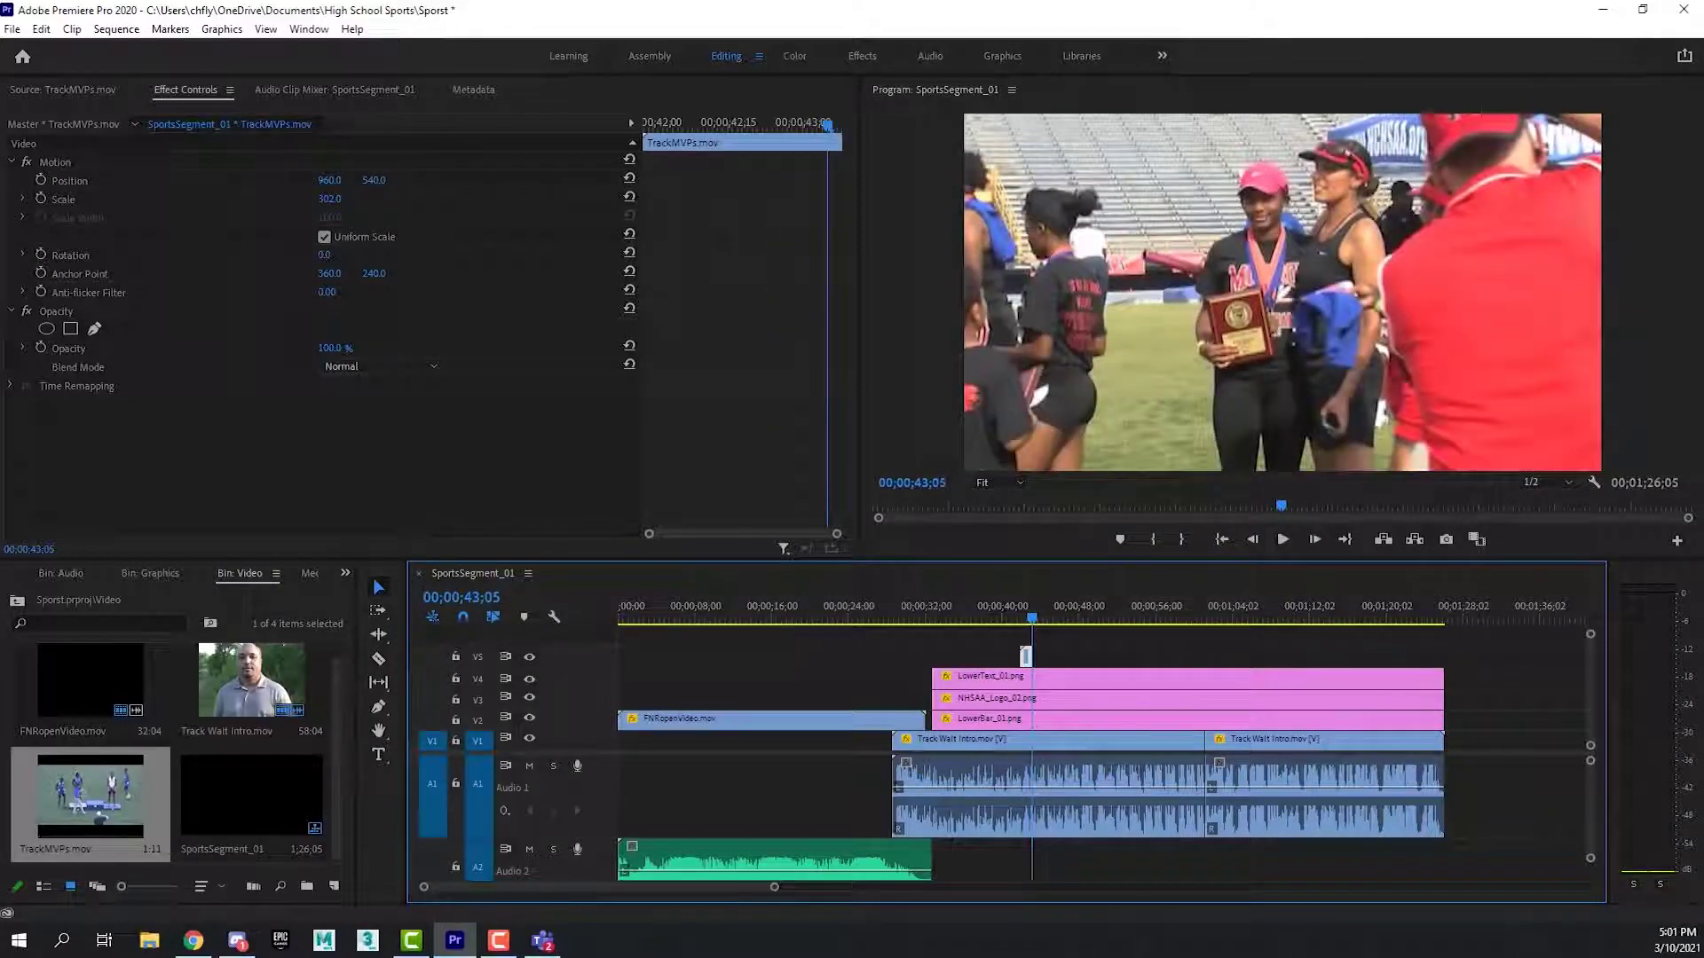
# Switch to Chrome, play the example sports video from 0:43 to 0:46 to check the next B-roll shot, and return to Premiere Pro.
pyautogui.hotkey('alt', 'Tab')
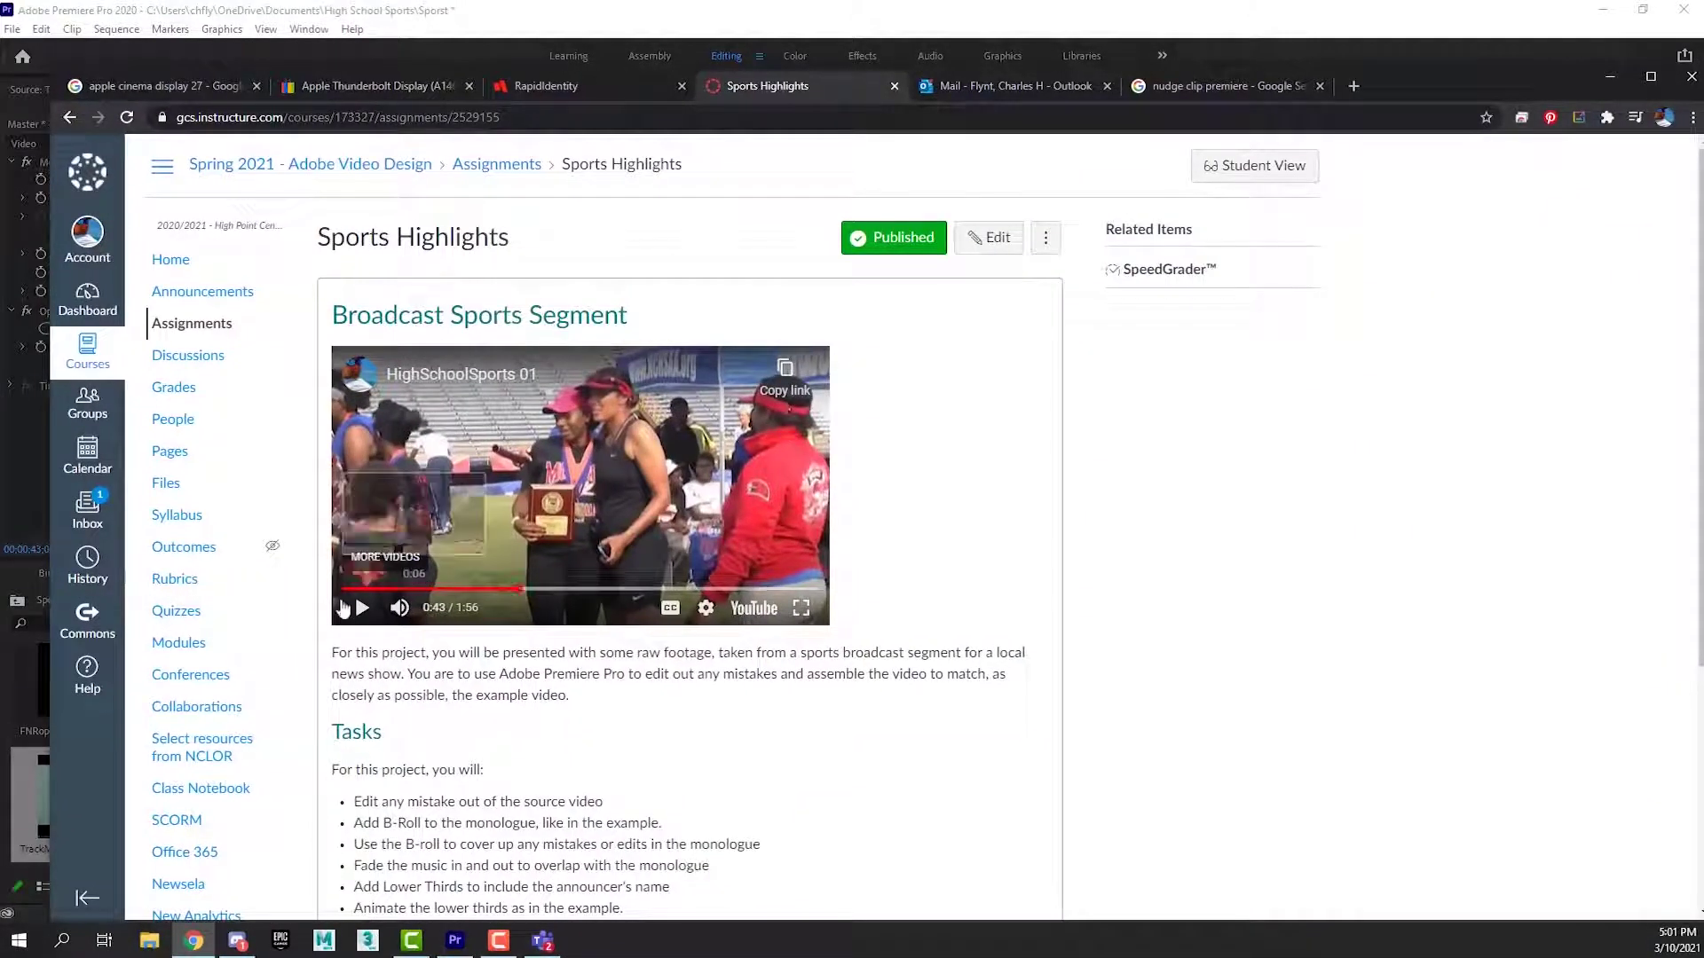
pyautogui.click(359, 609)
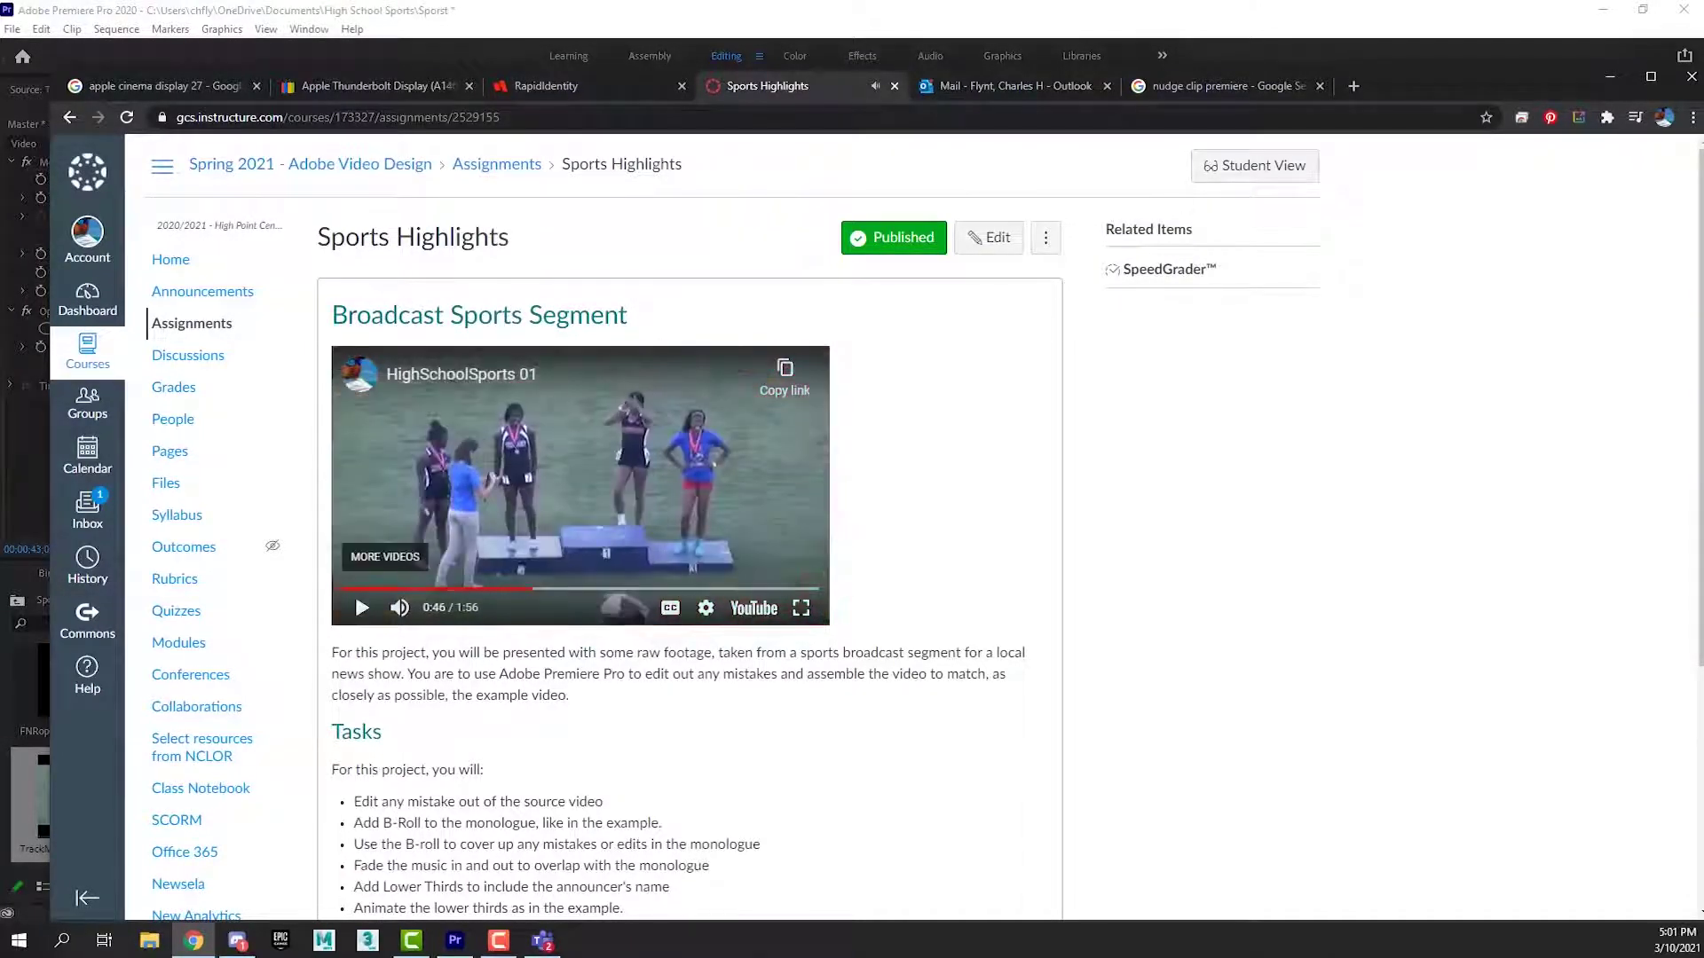
pyautogui.click(1457, 69)
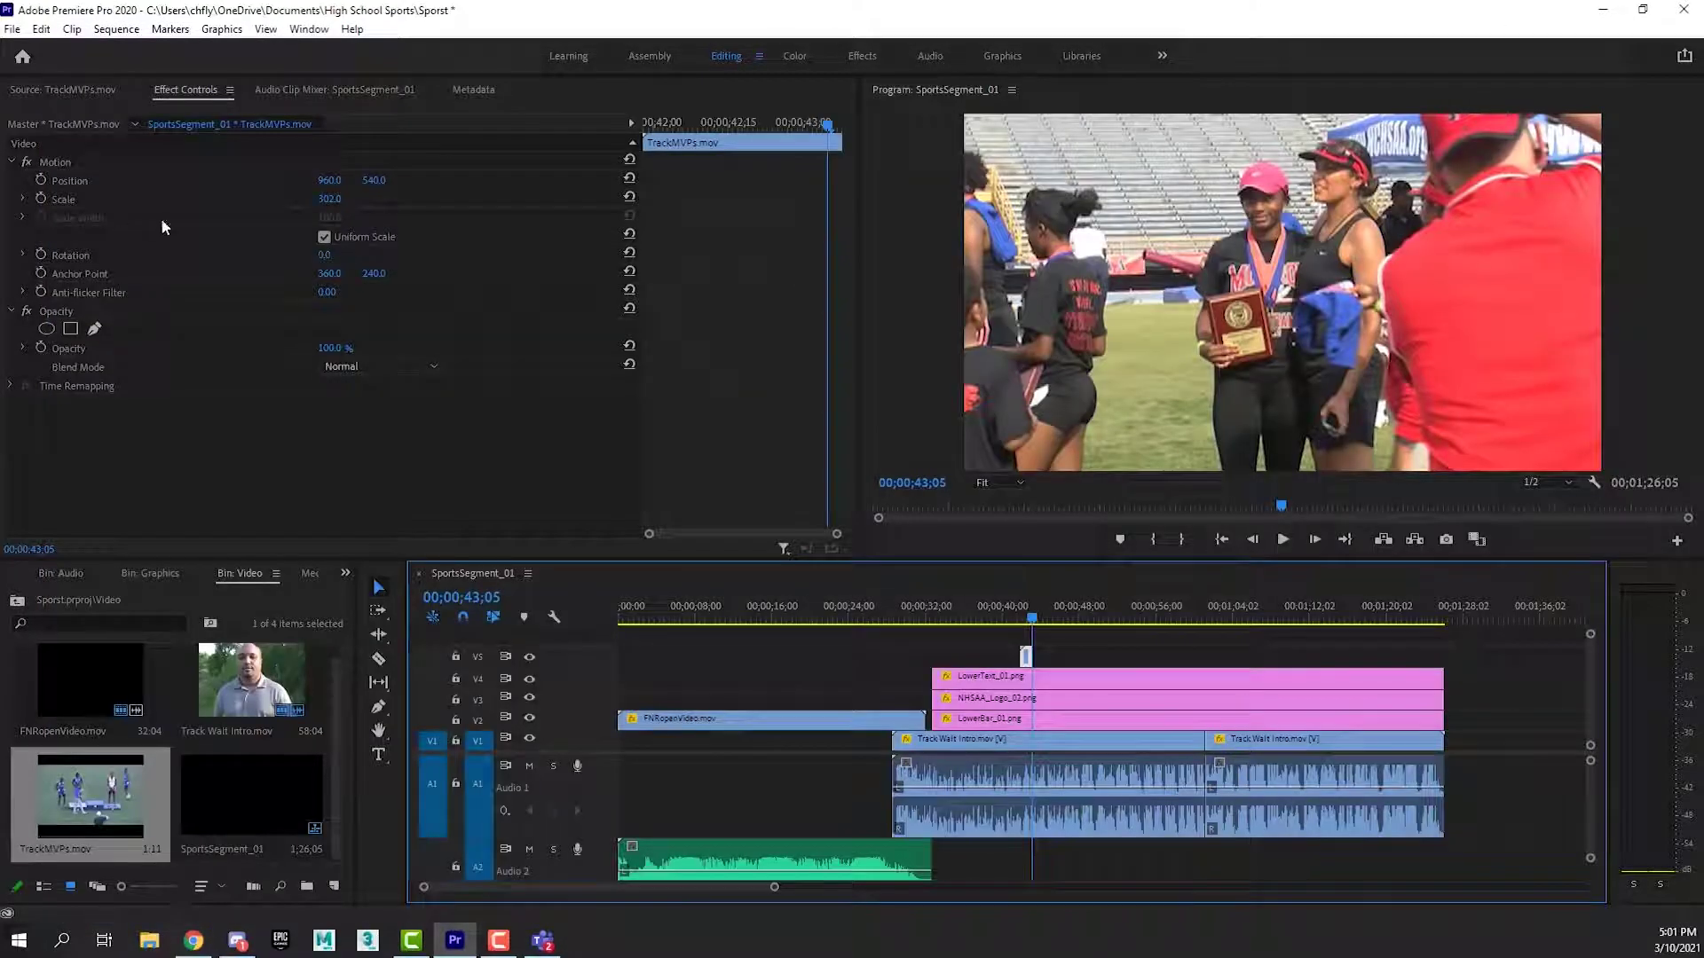
# Extend the end of the TrackMVPs.mov clip in the sequence by 00;00;02;11, to a duration of 00;00;03;21.
pyautogui.moveTo(770, 890); pyautogui.dragTo(667, 892)
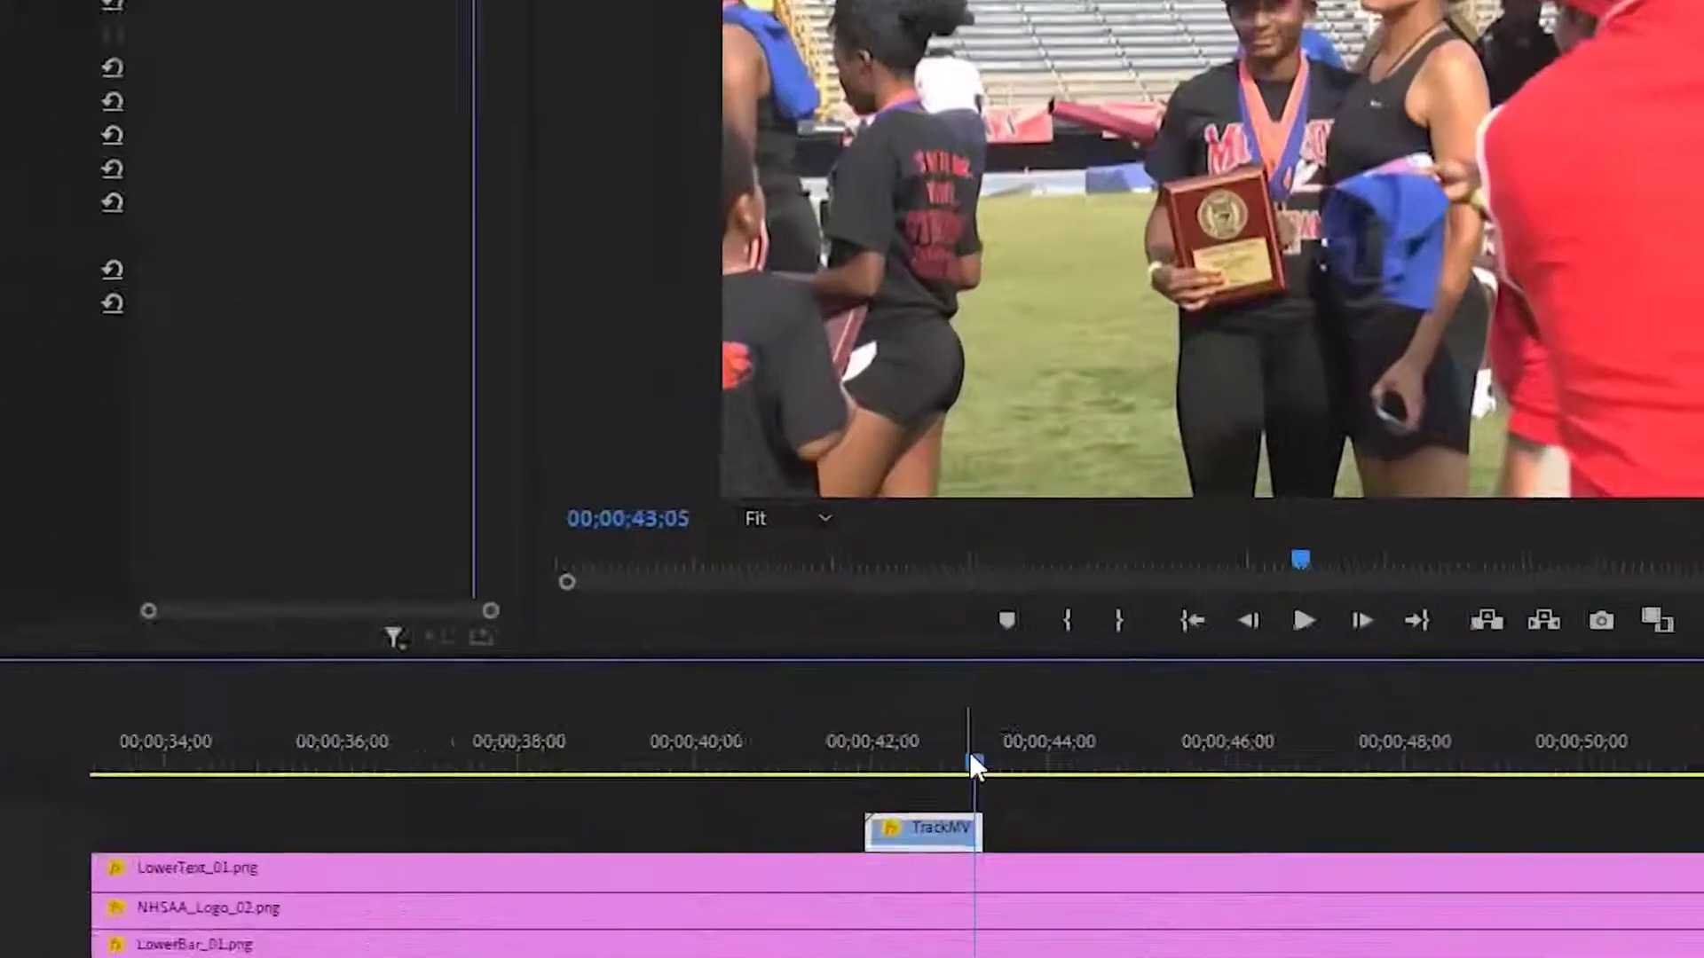
pyautogui.moveTo(1106, 618); pyautogui.dragTo(1021, 619)
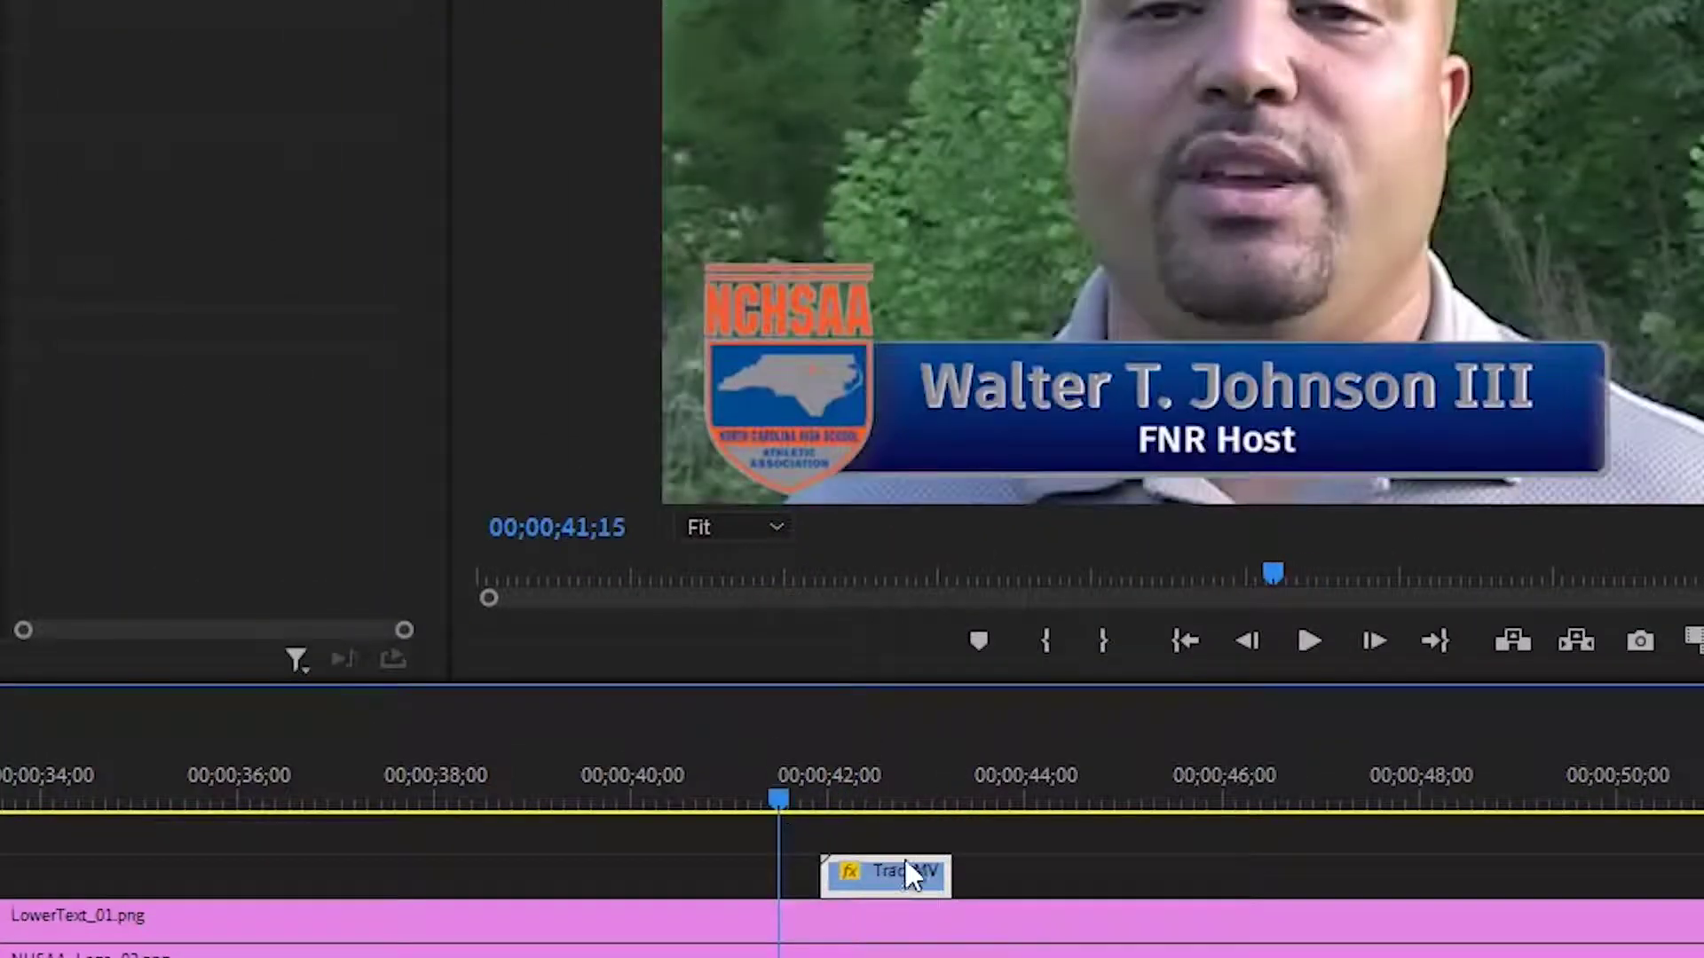
pyautogui.moveTo(779, 798); pyautogui.dragTo(864, 799)
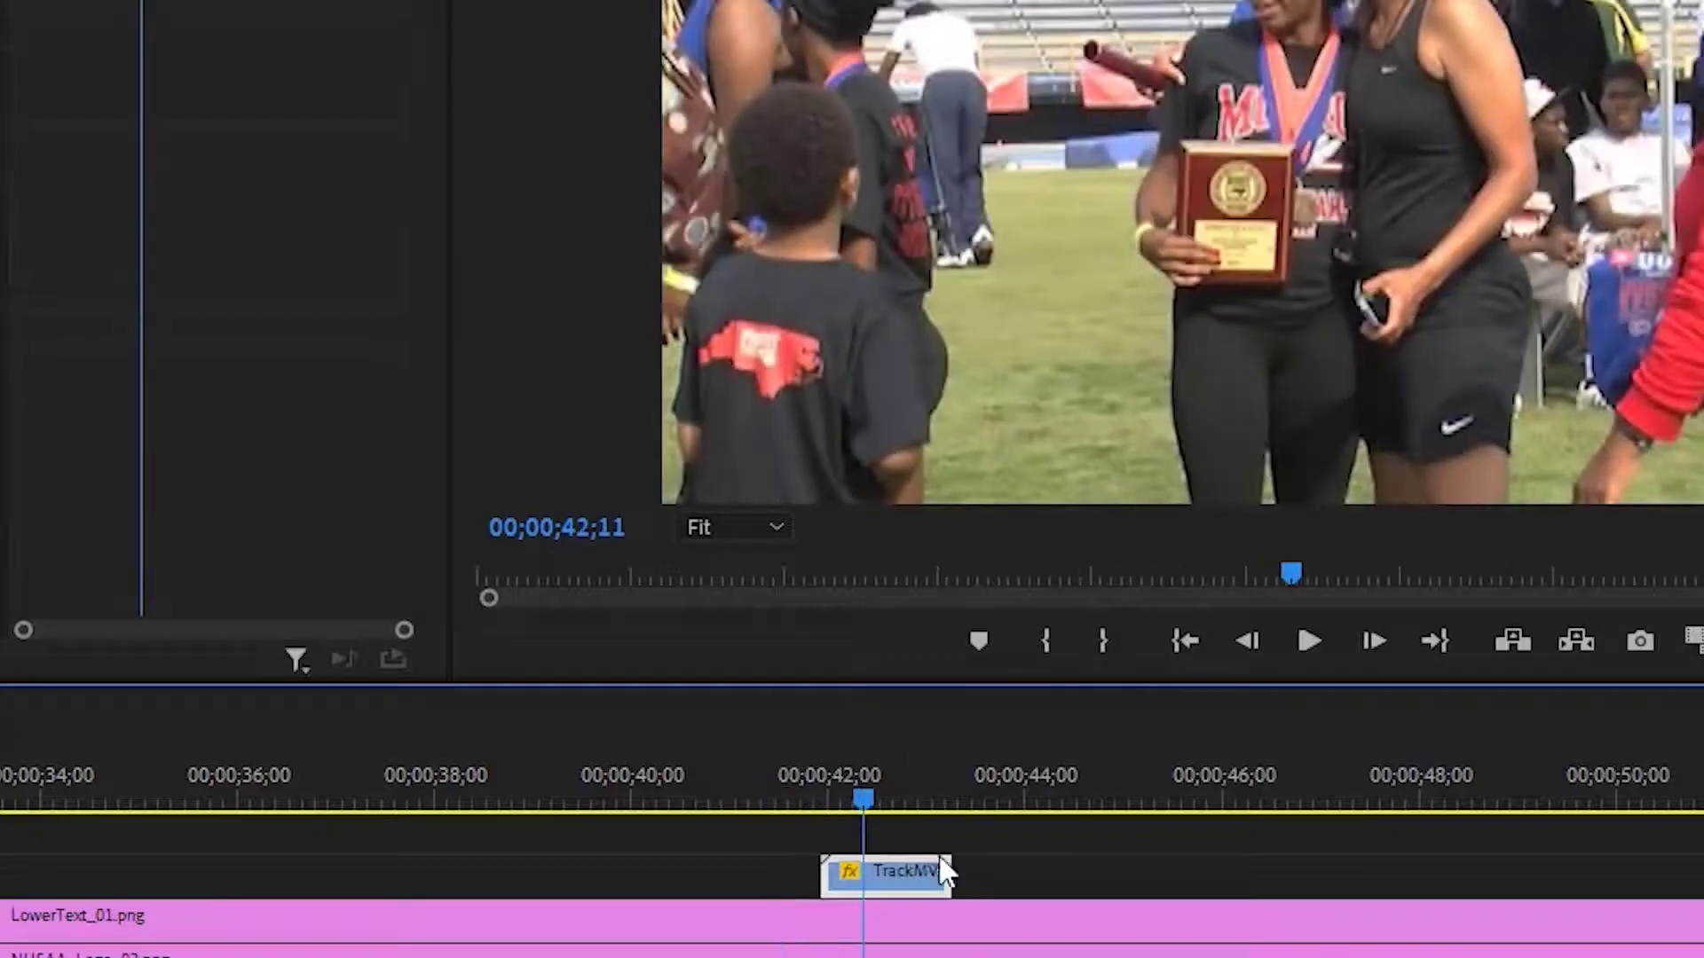
pyautogui.moveTo(939, 870); pyautogui.dragTo(1174, 870)
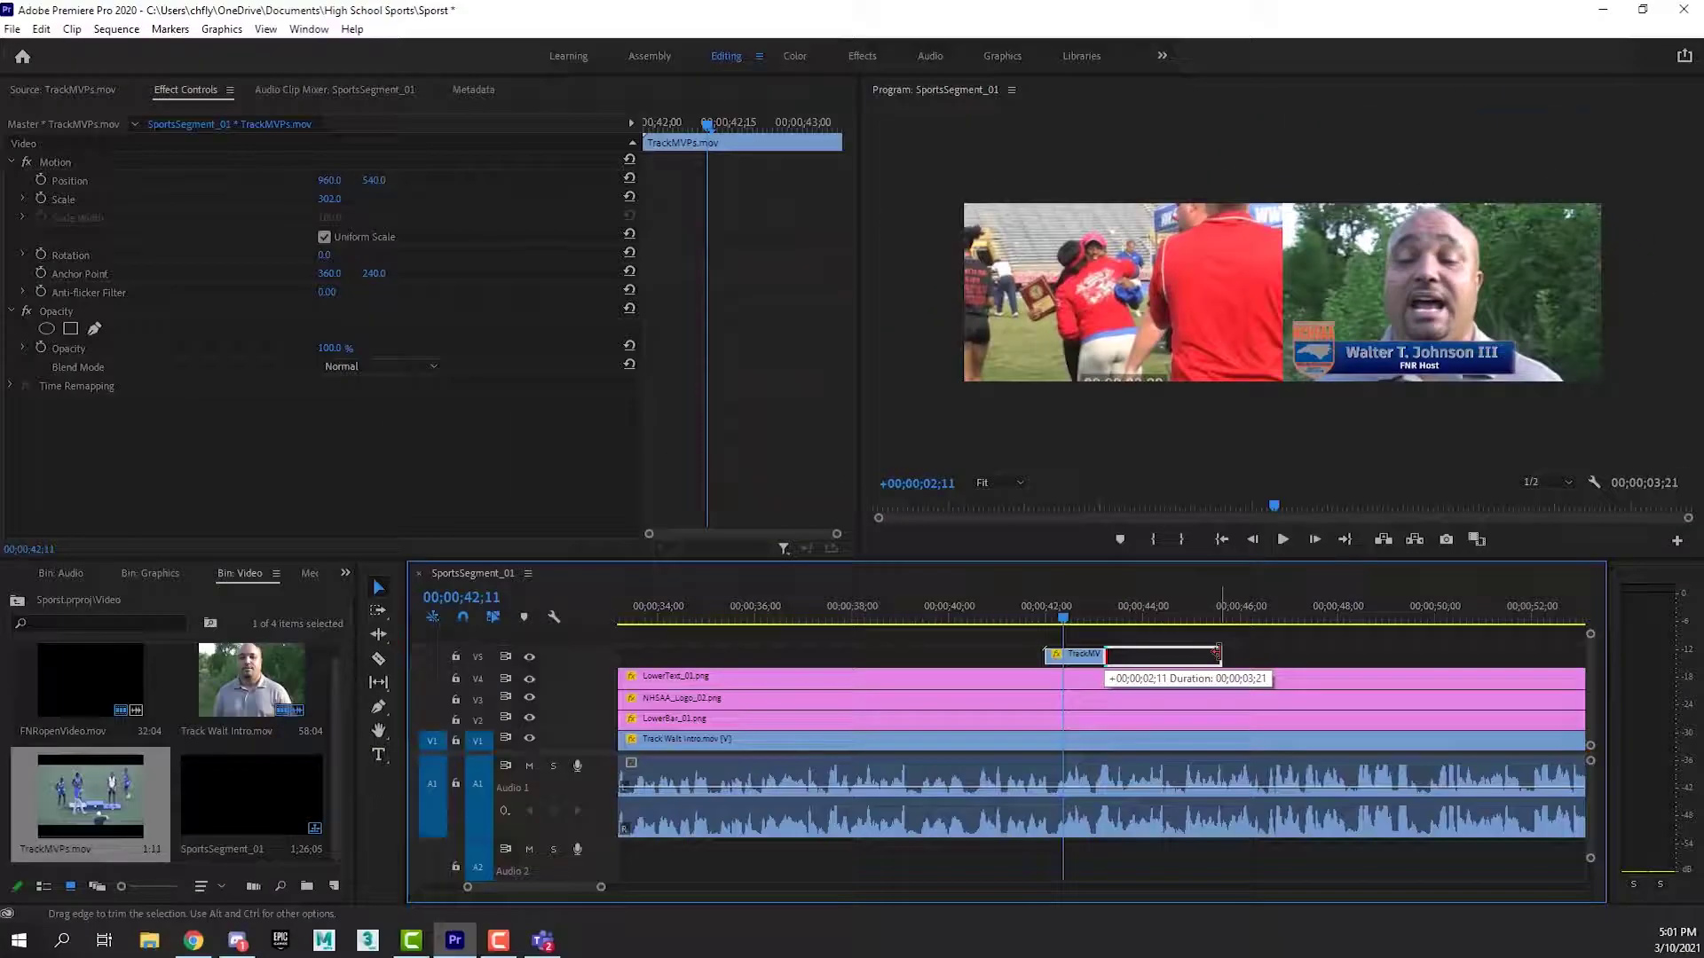
pyautogui.moveTo(1216, 654); pyautogui.dragTo(1216, 654)
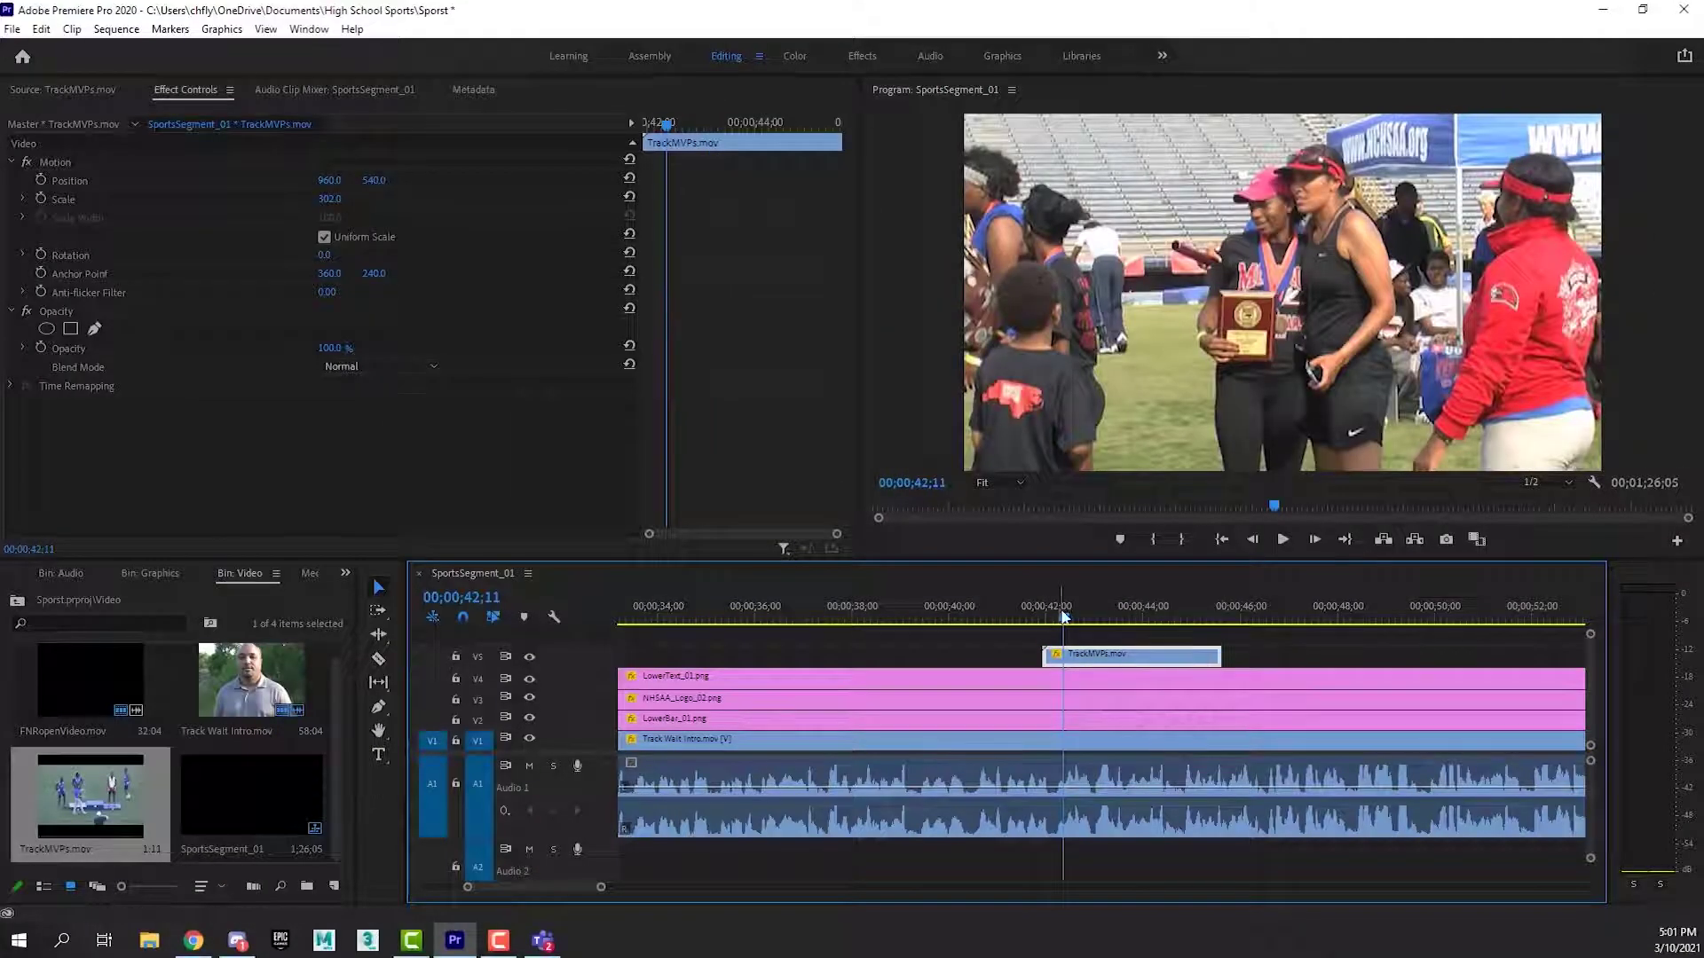
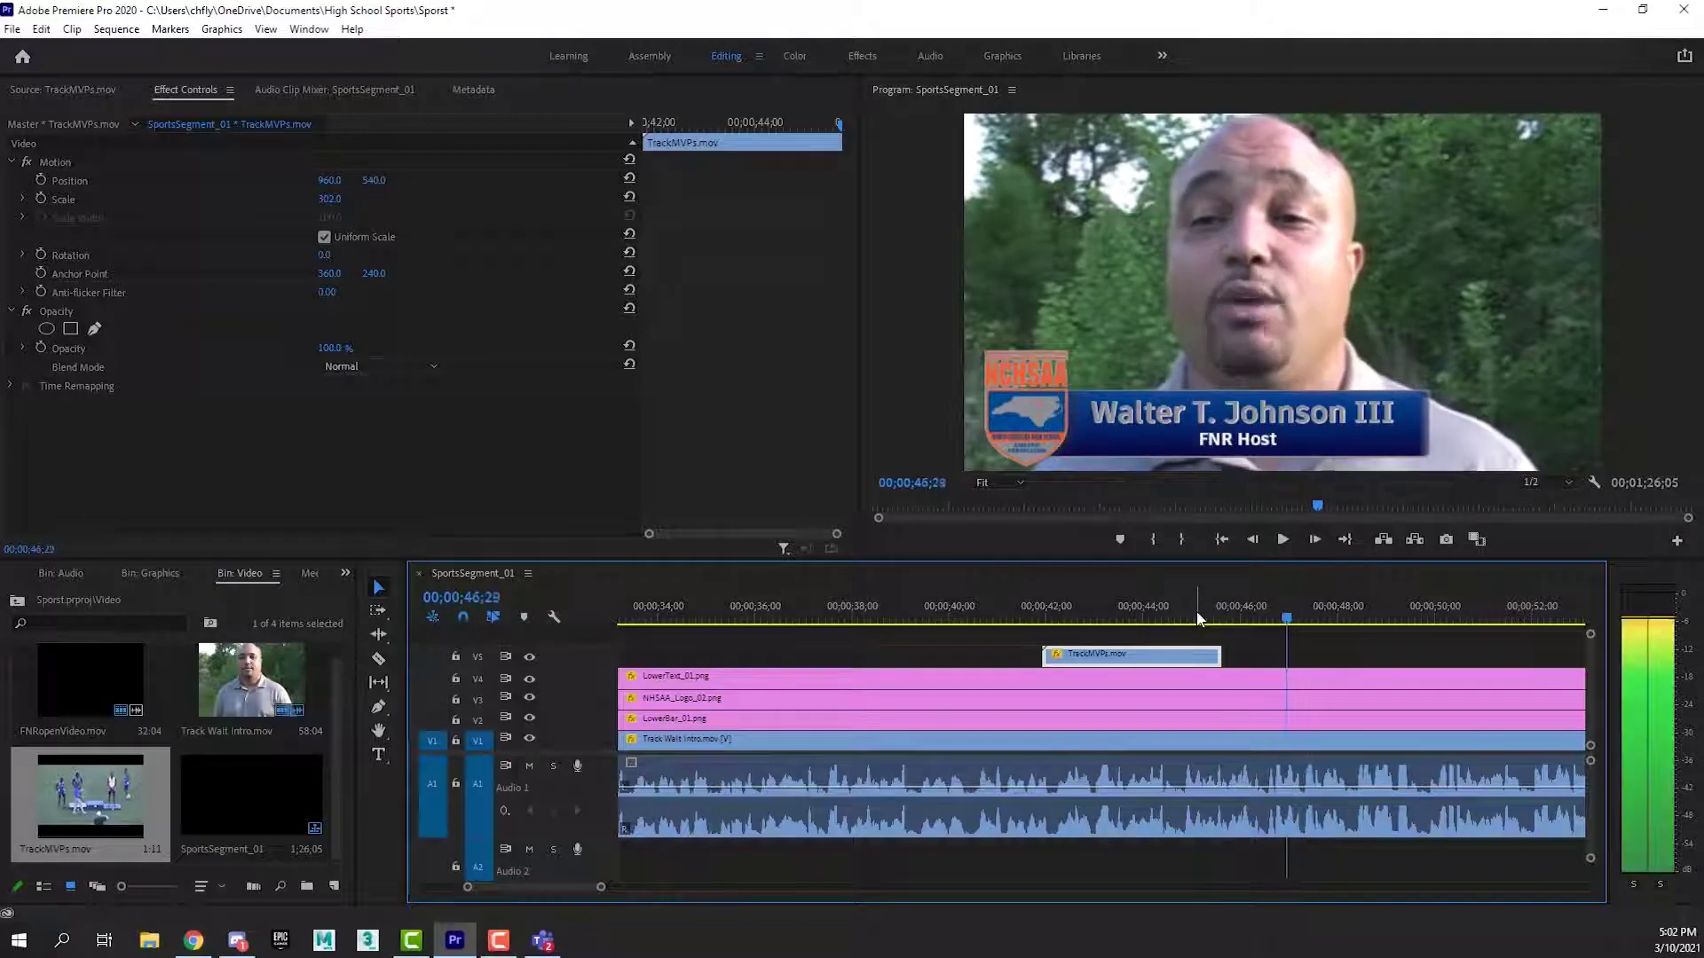
# Step the playhead to 00;00;45;19, the first frame after the end of the B-roll clip.
pyautogui.press('Right')
pyautogui.press('Right')
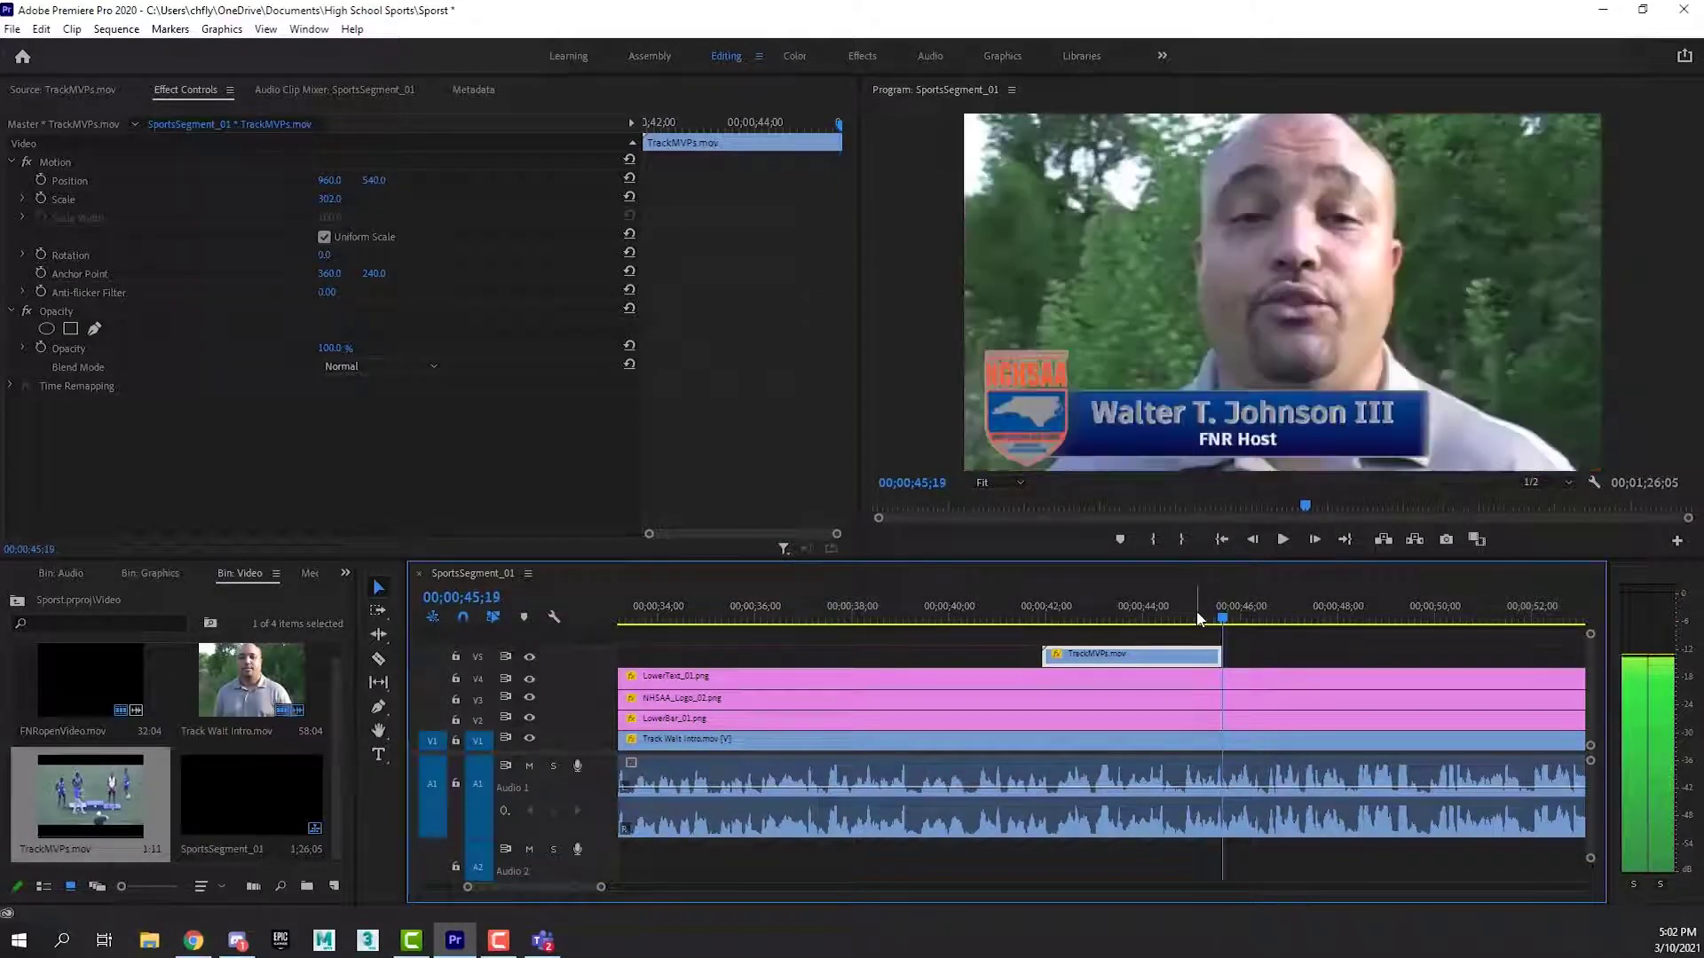
pyautogui.press('Right')
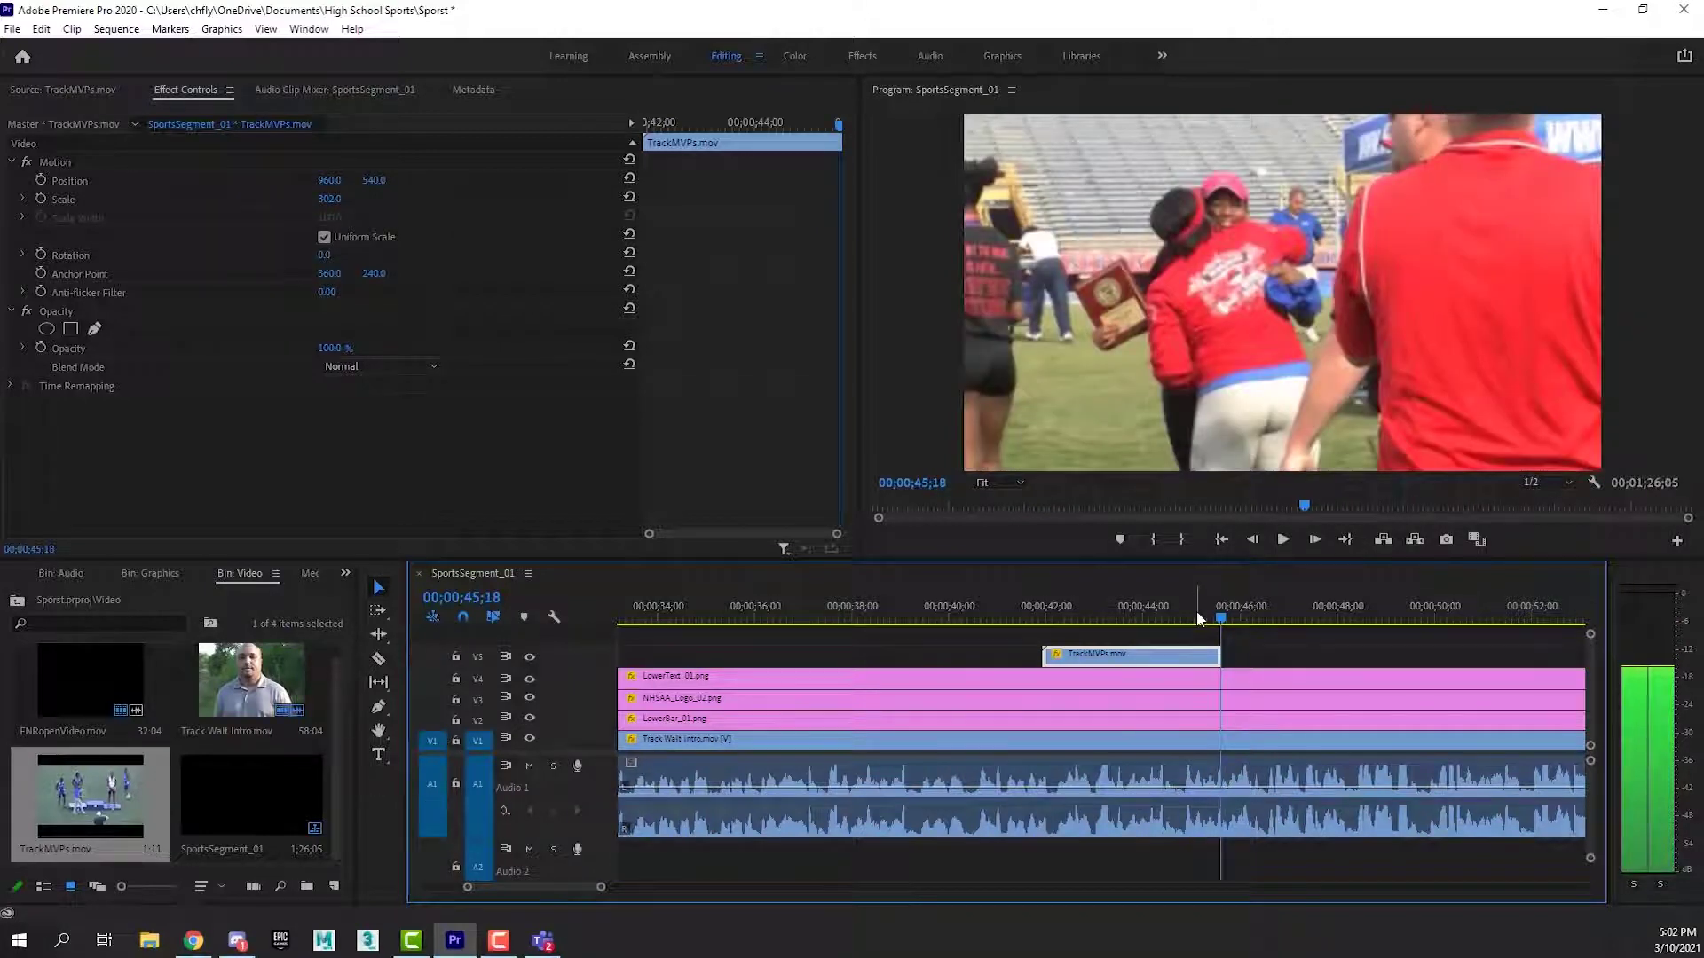
pyautogui.press('Right')
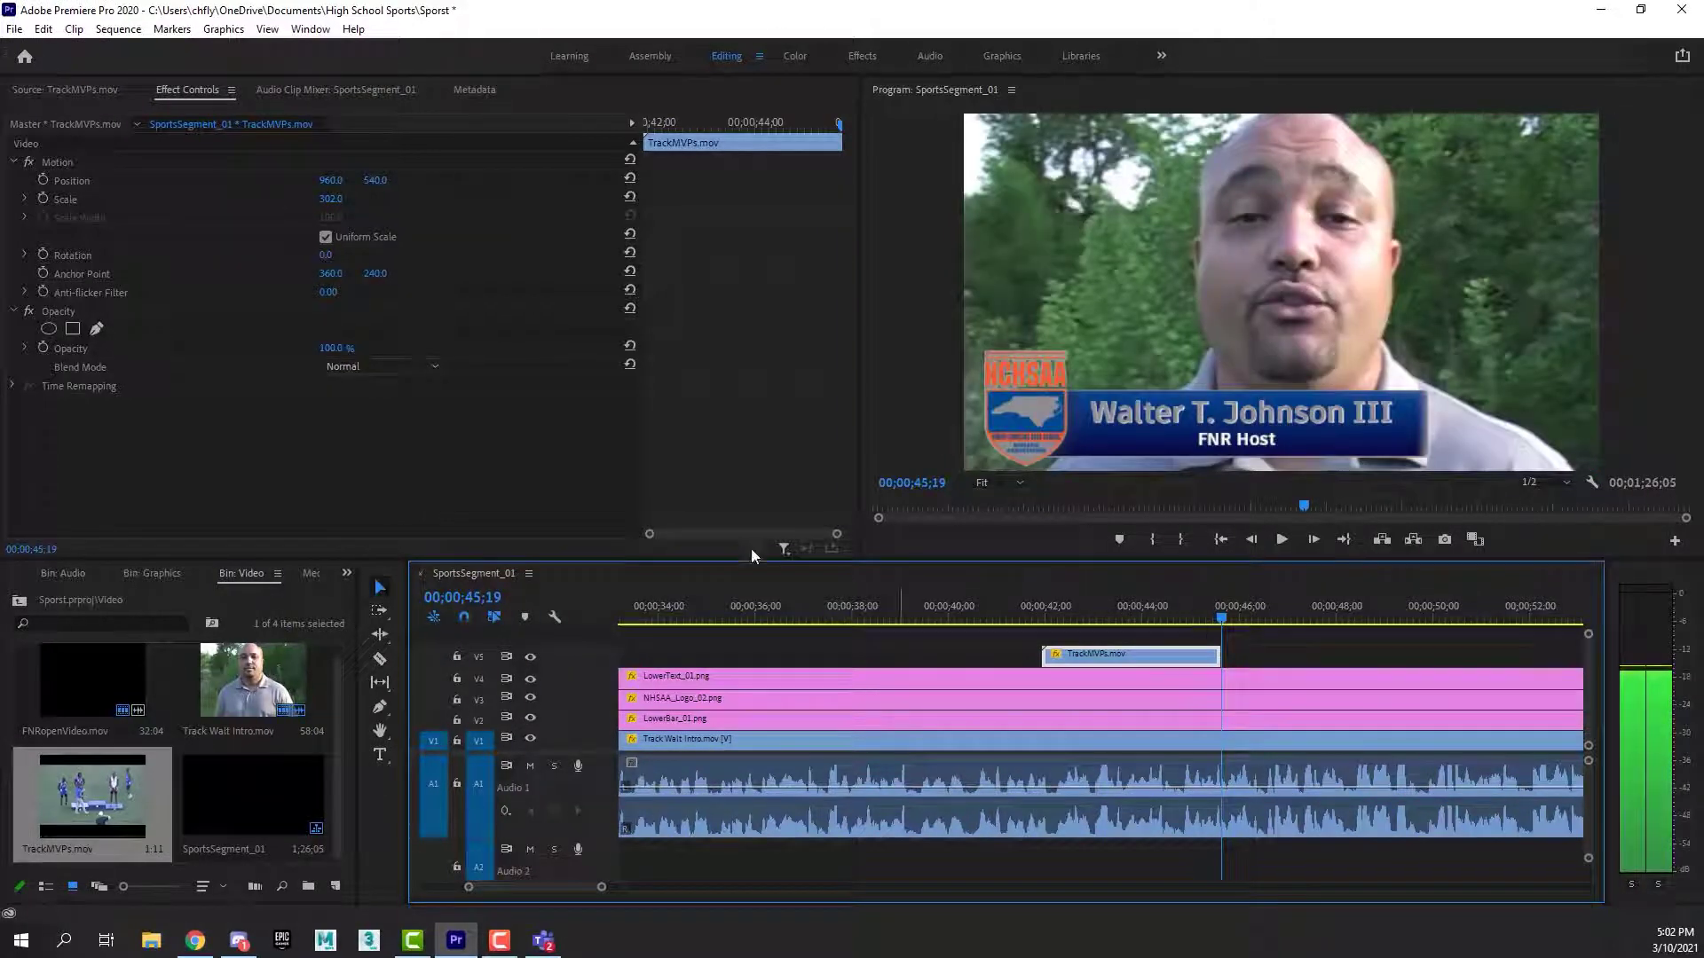
# Find the podium shot in the TrackMVPs.mov source and replace its old marks with an In point at 00:00:24:02.
pyautogui.click(49, 90)
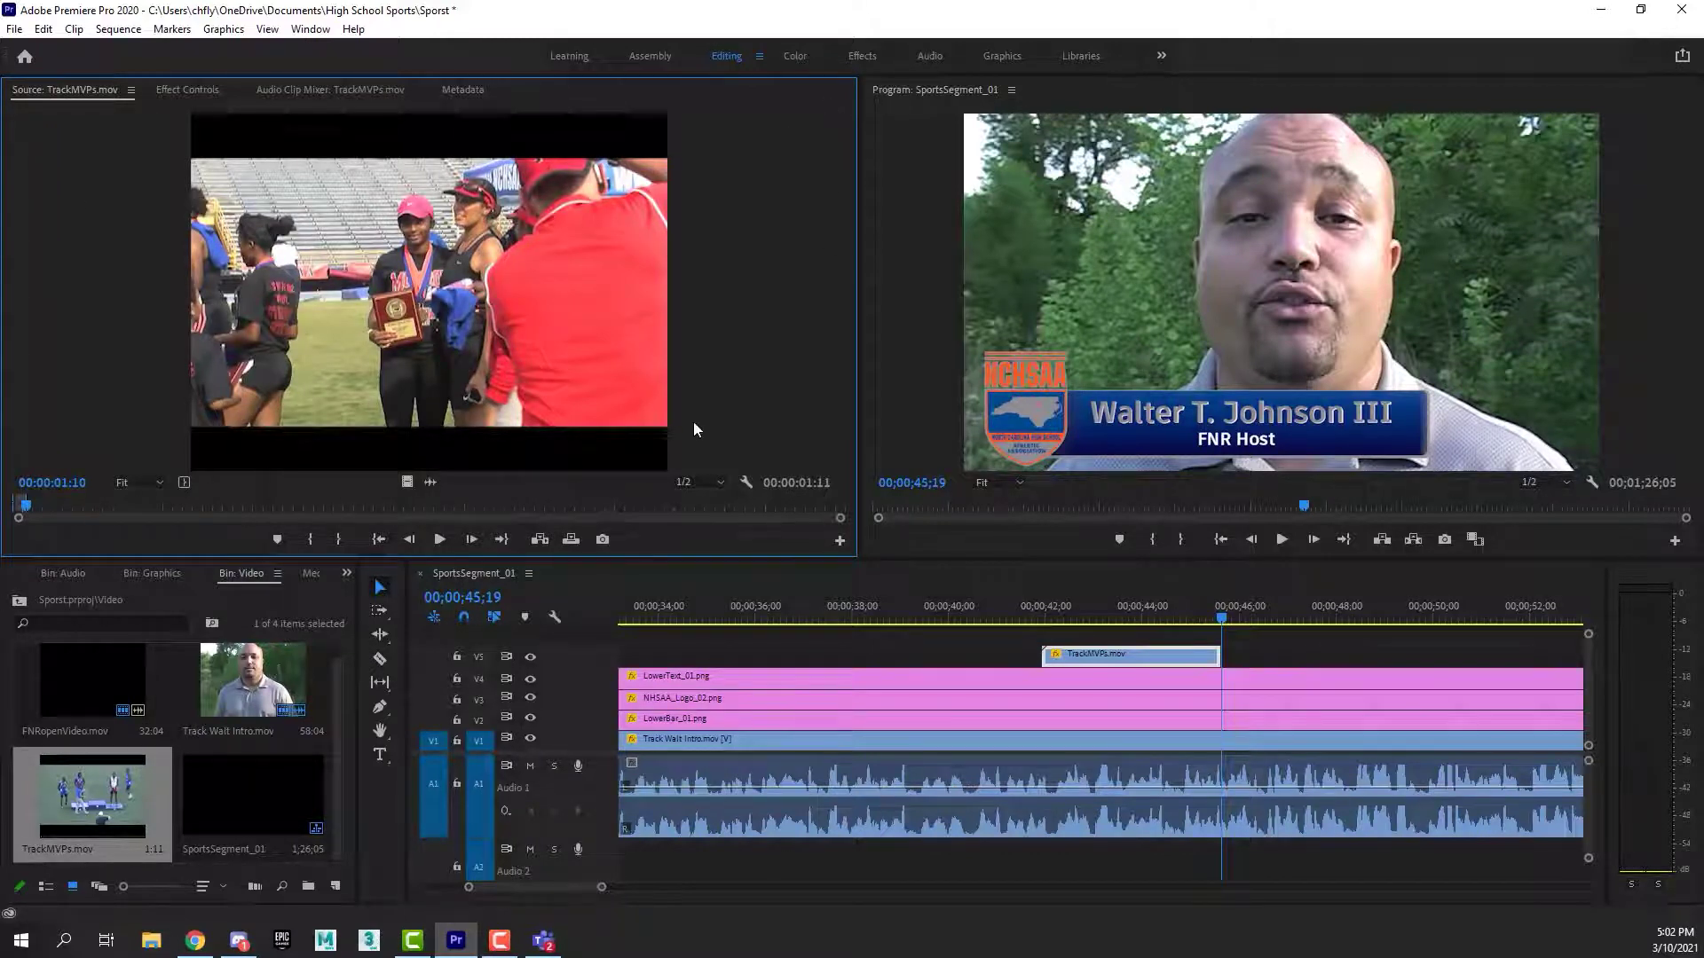
pyautogui.press('space')
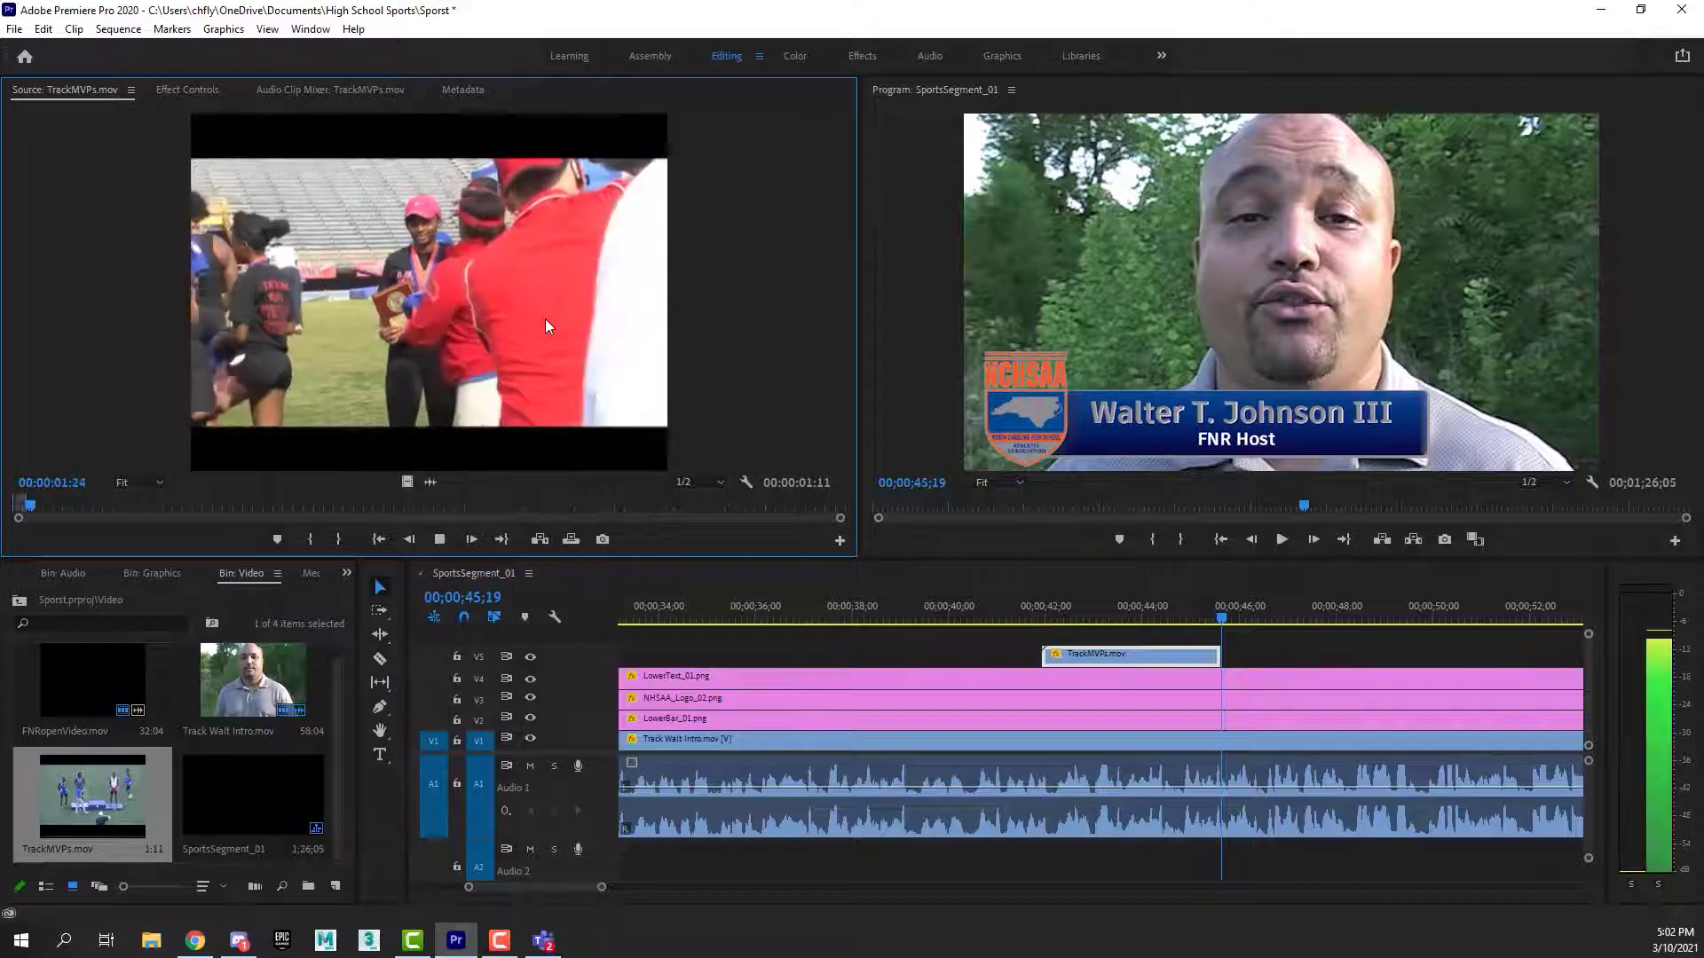
pyautogui.click(133, 508)
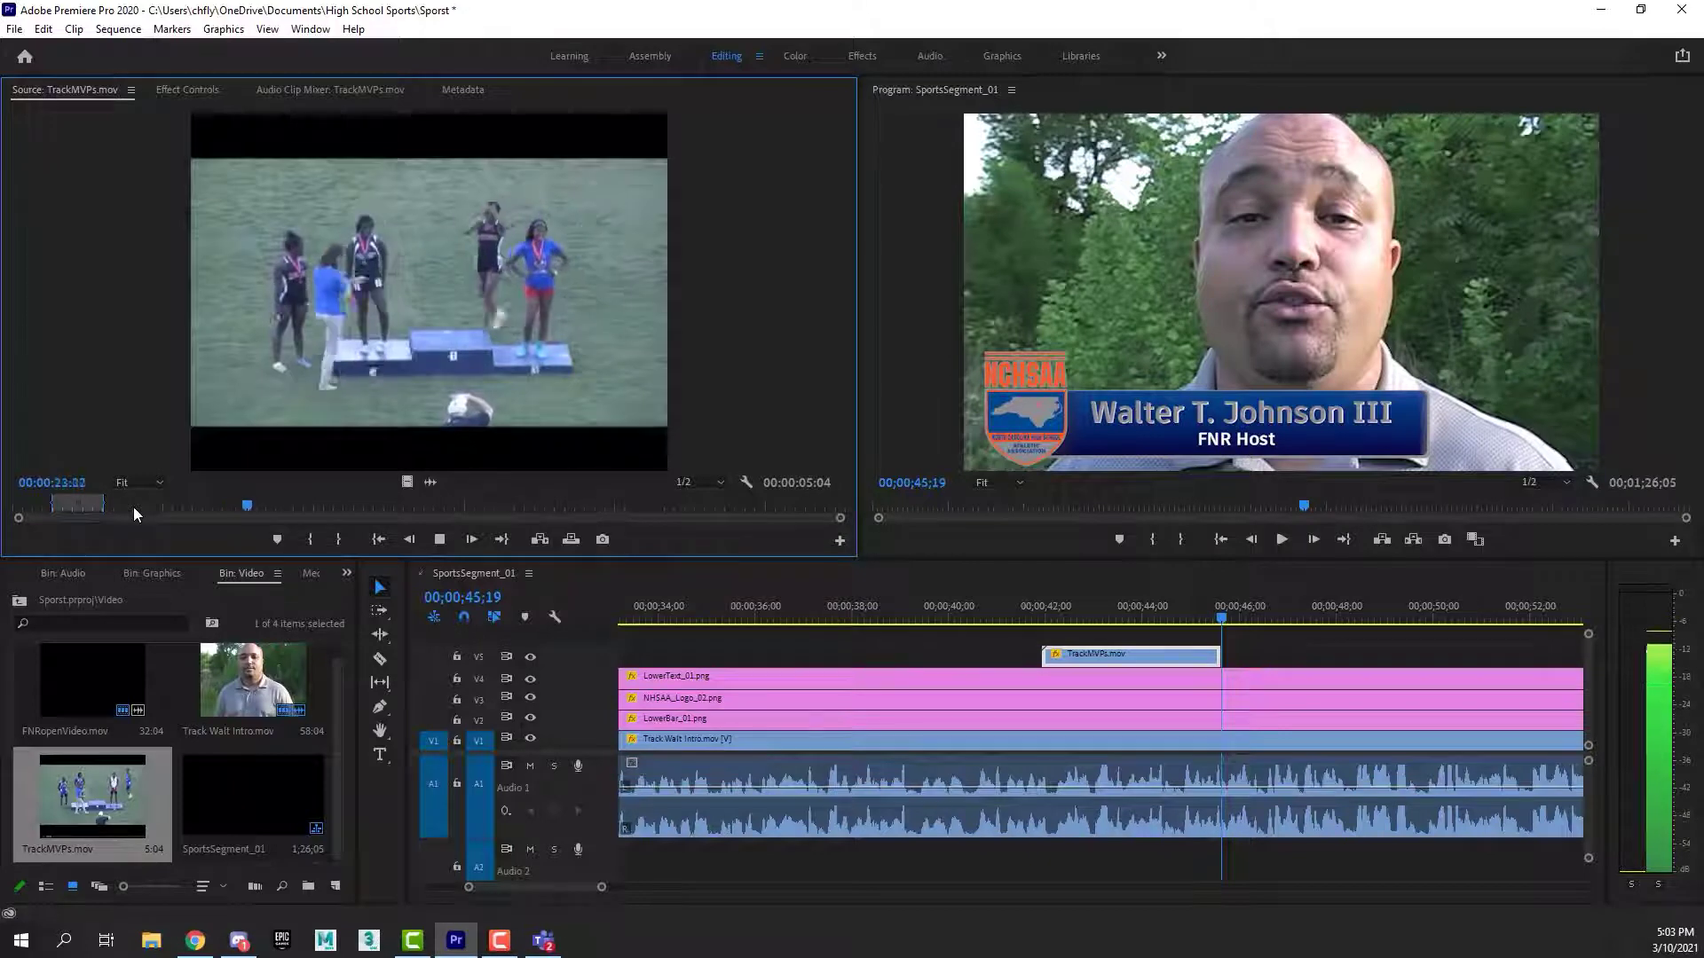
pyautogui.press('j')
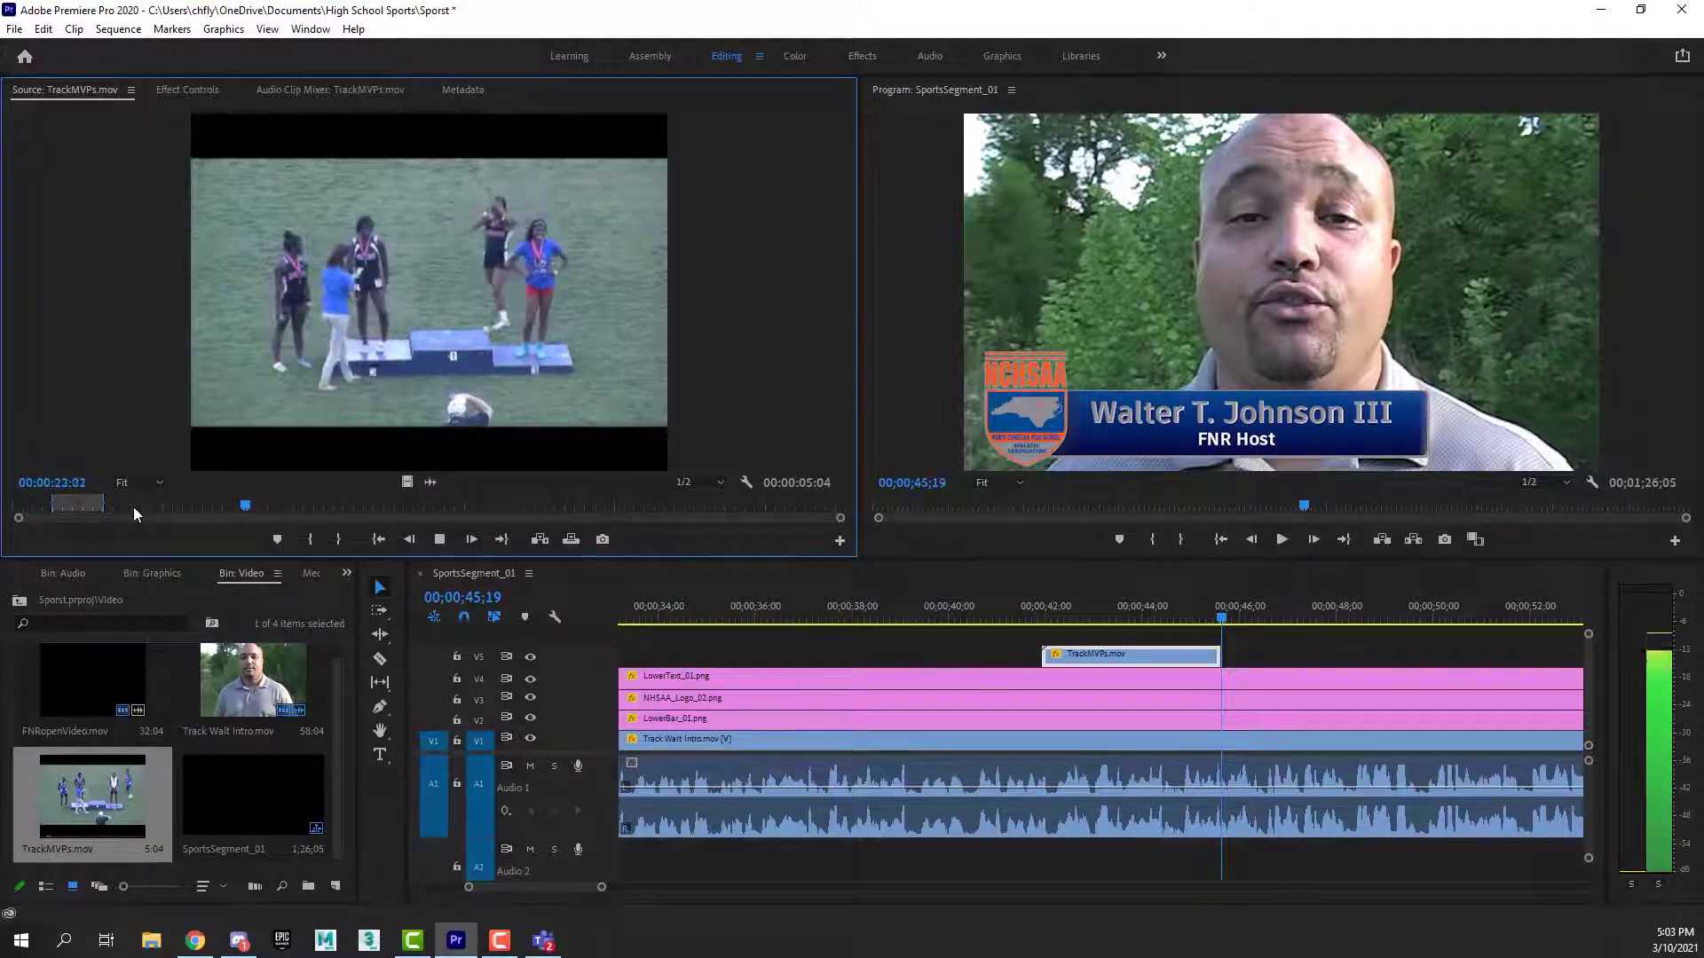
pyautogui.press('k')
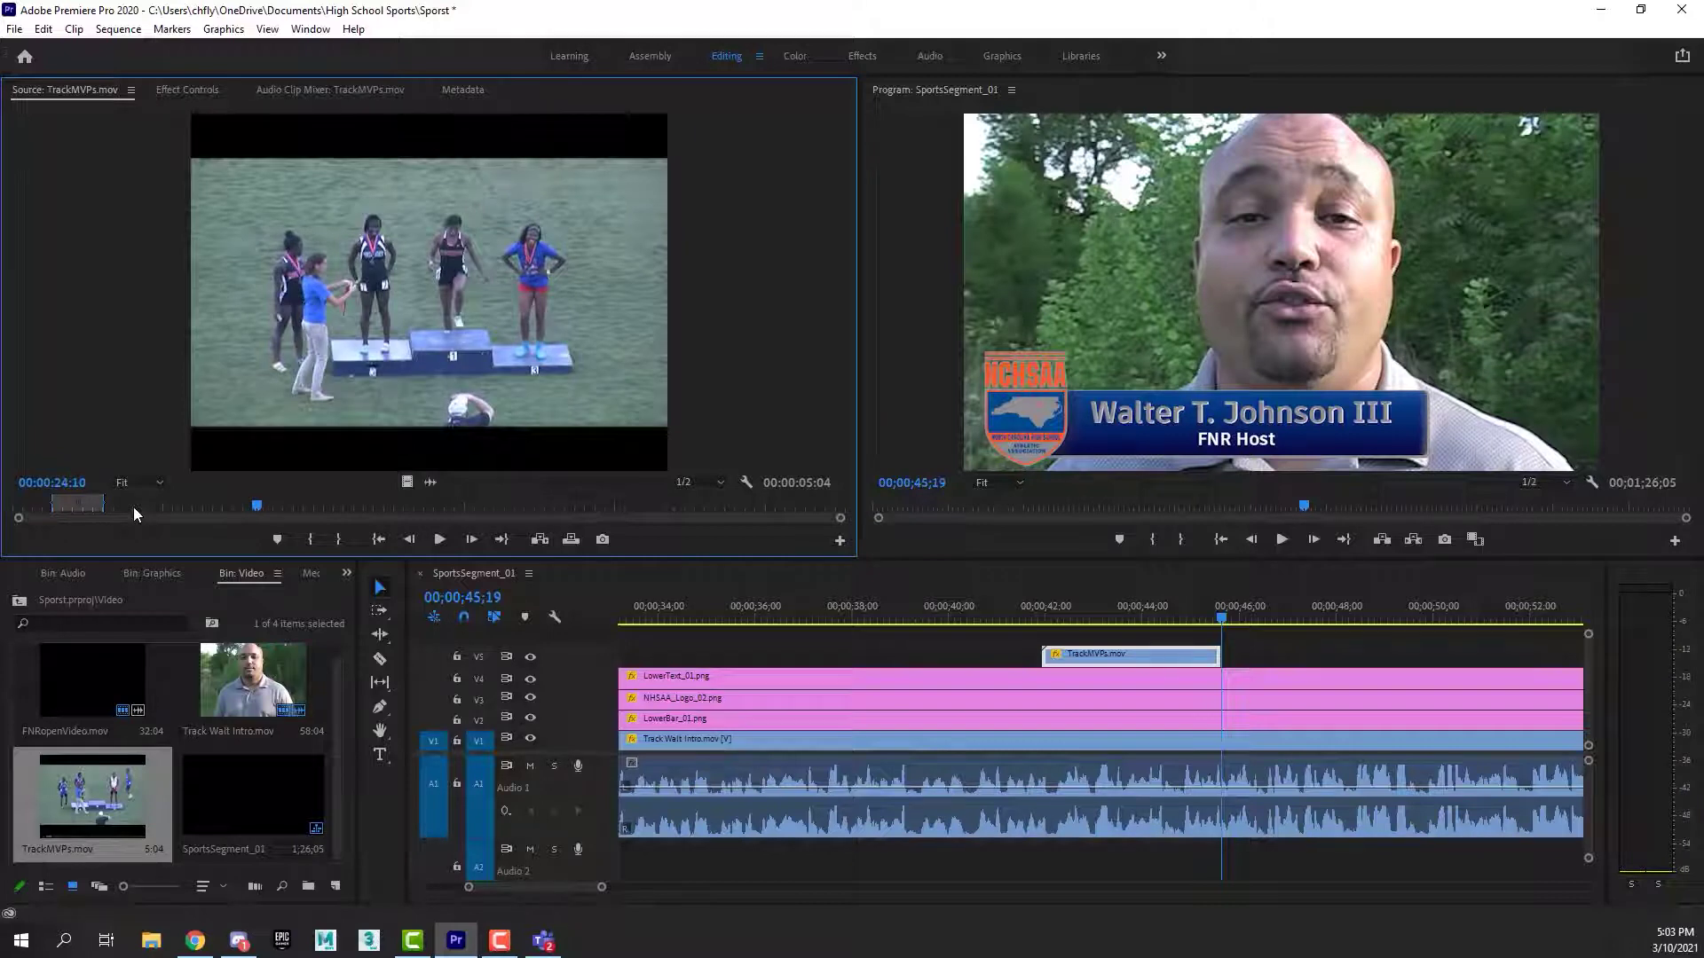
pyautogui.press('j')
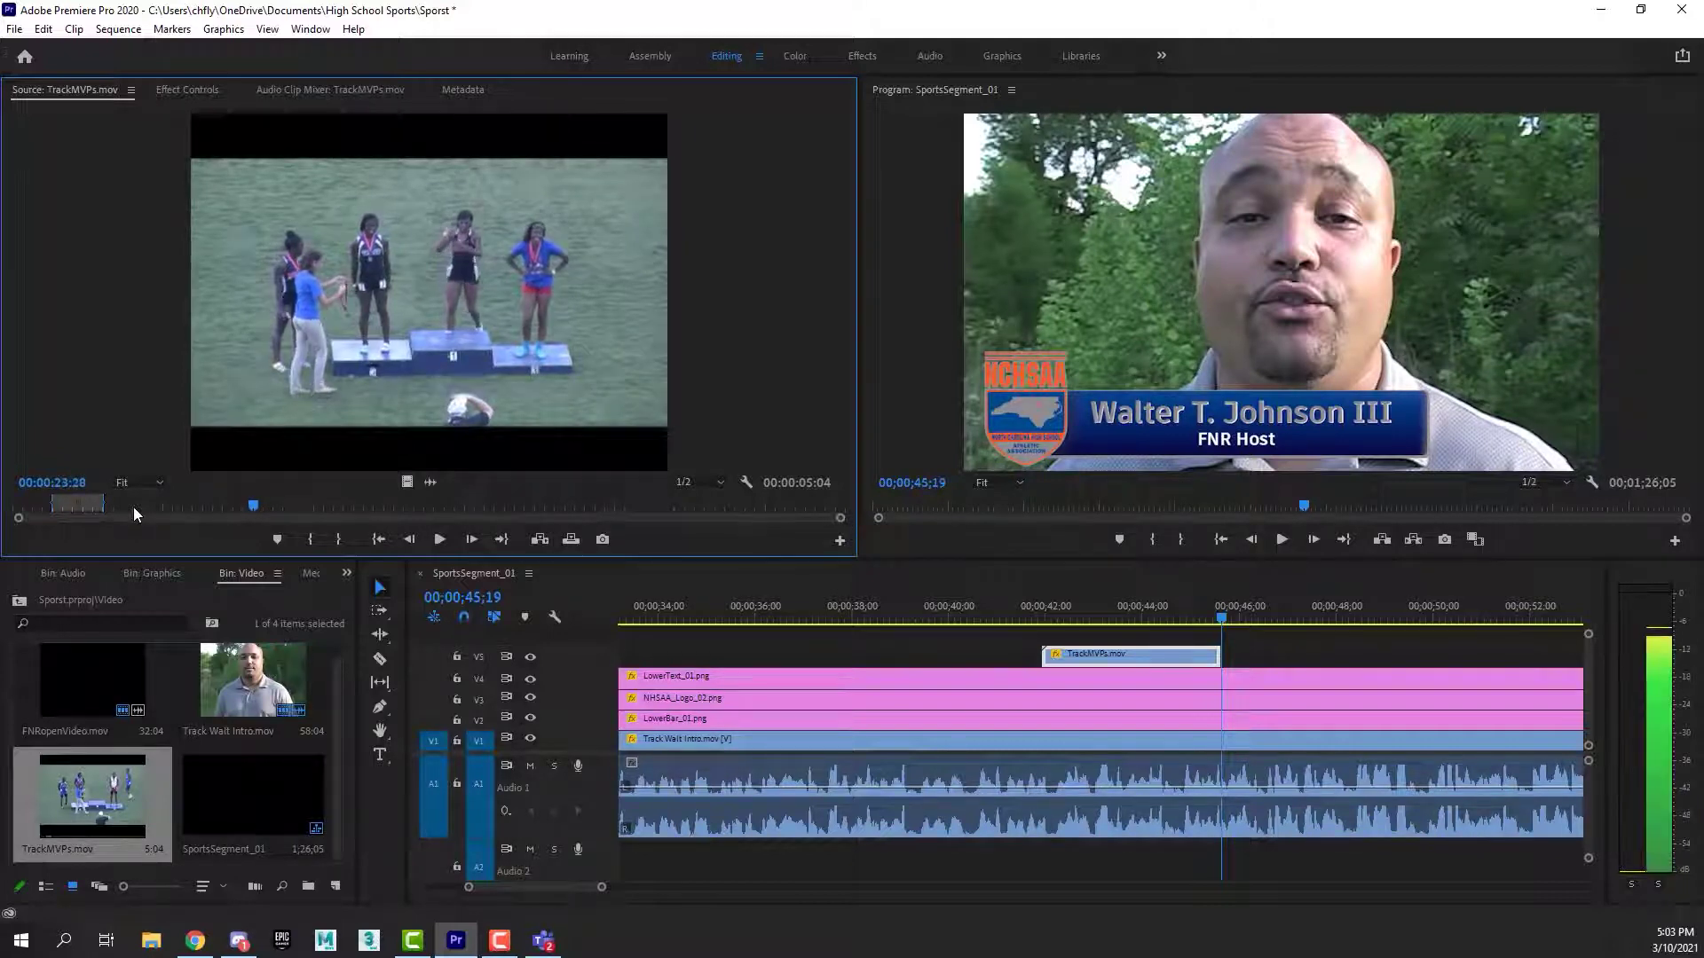
pyautogui.press('l')
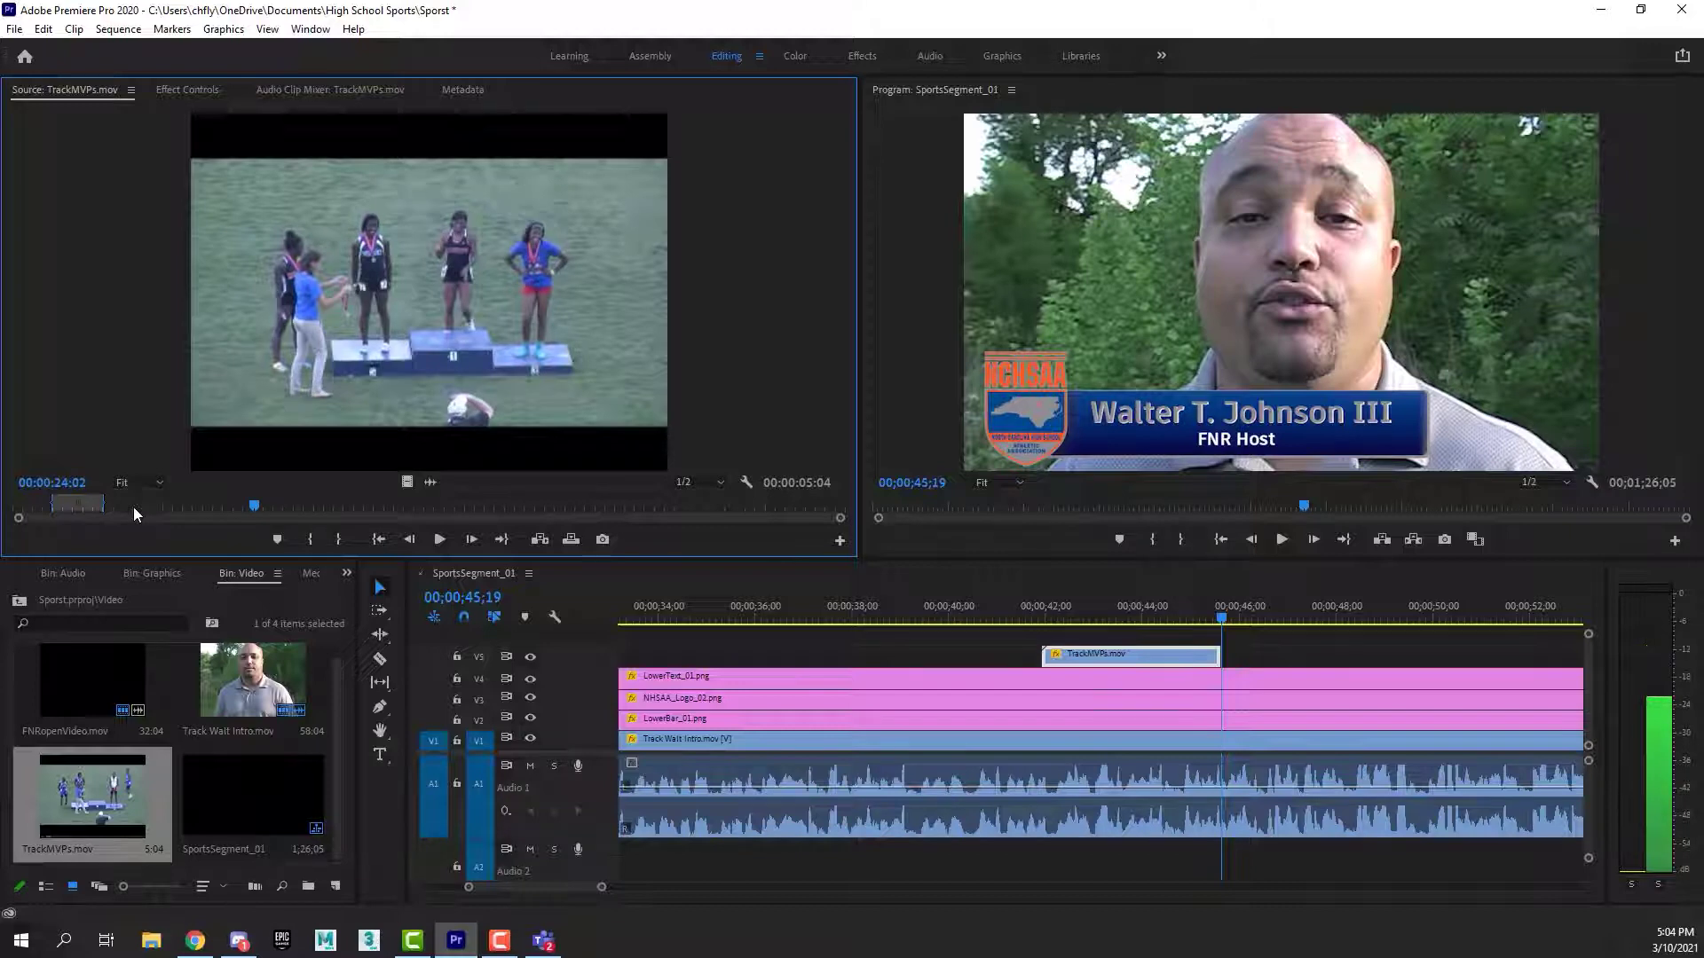
pyautogui.hotkey('ctrl', 'shift', 'x')
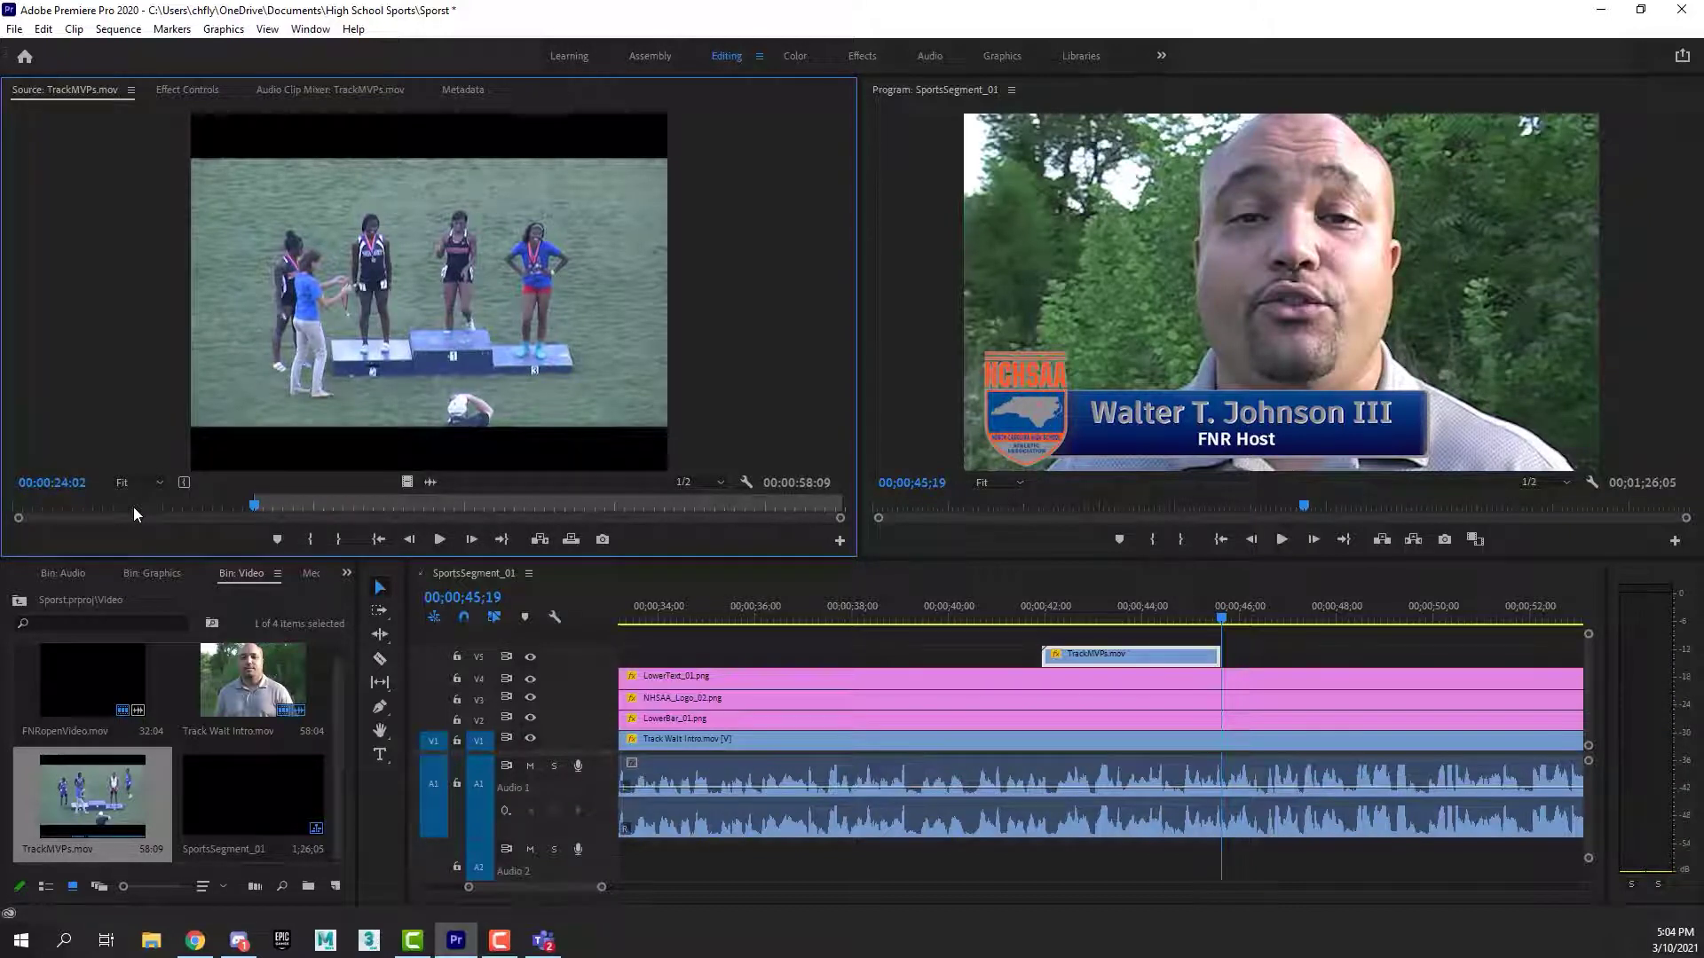
# Play the podium shot onward and mark the Out point of TrackMVPs.mov at 00:00:32:15.
pyautogui.press('l')
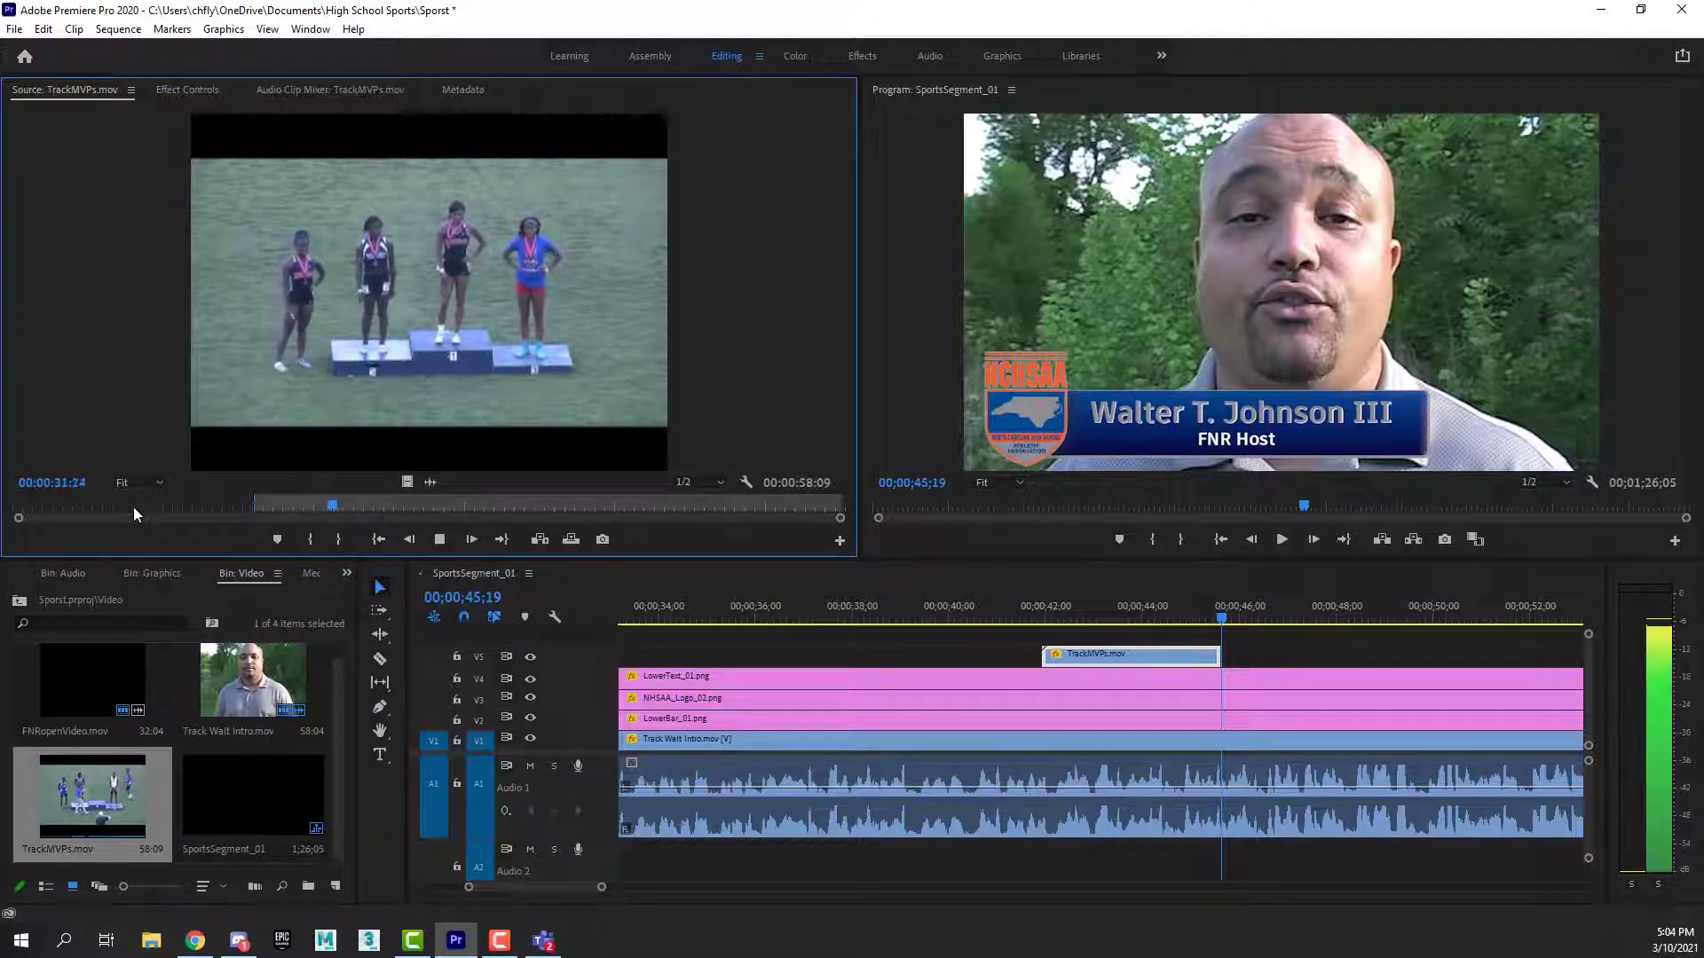
pyautogui.press('space')
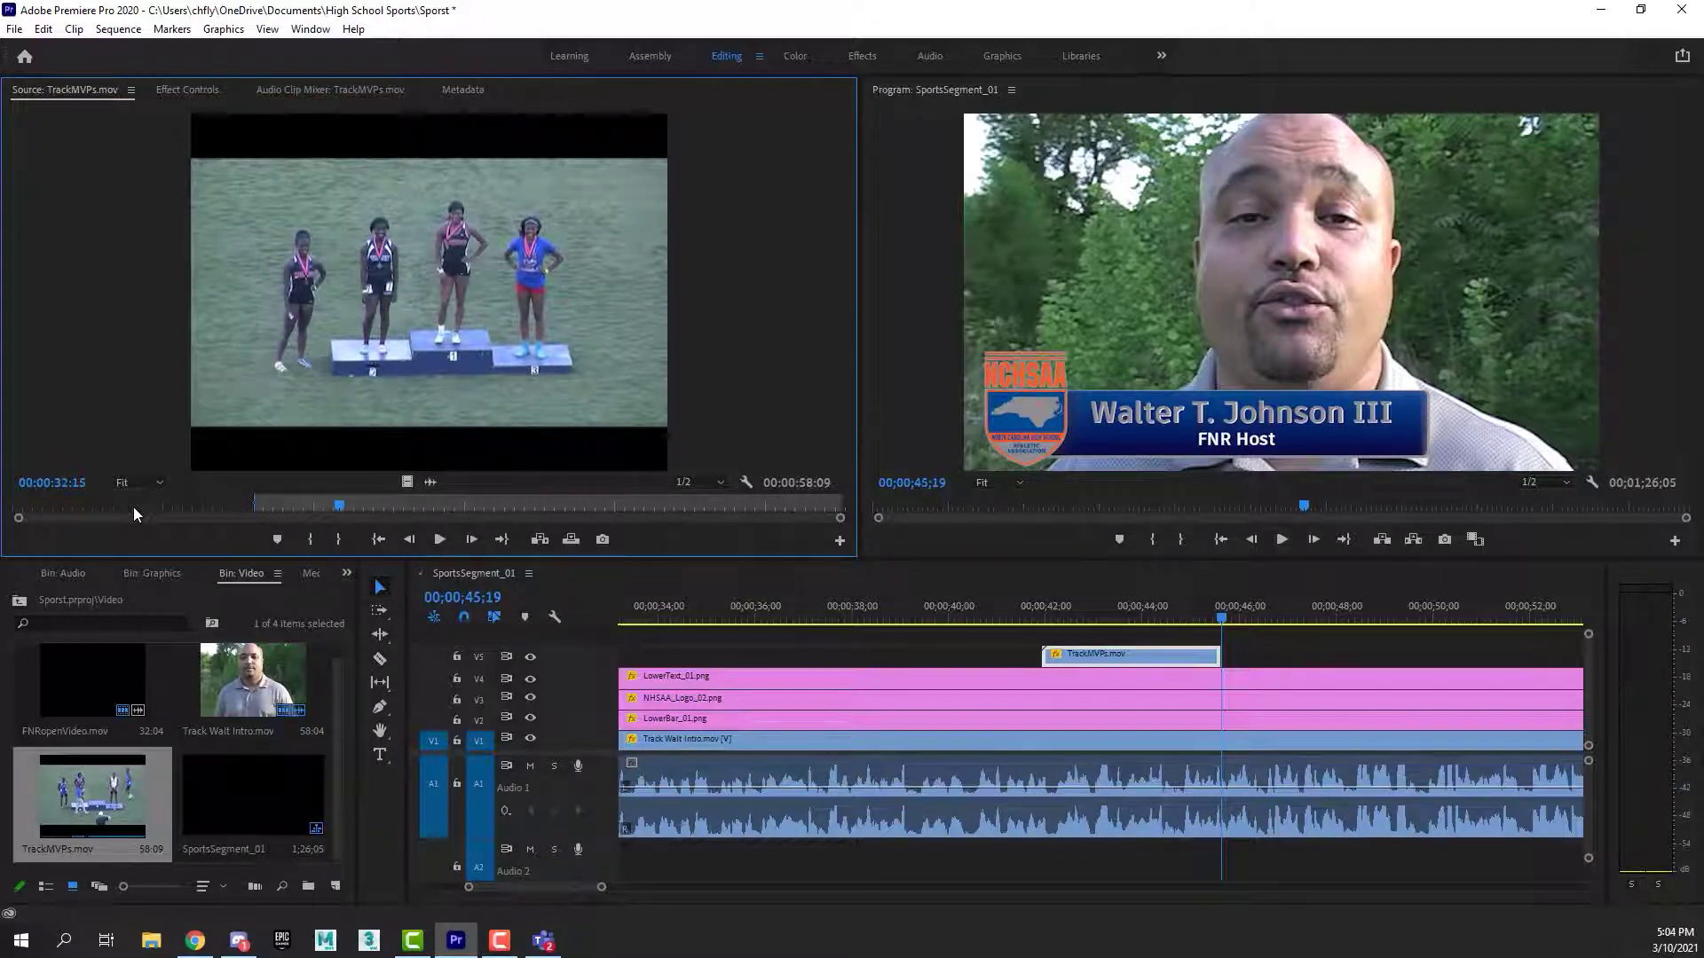
pyautogui.press('o')
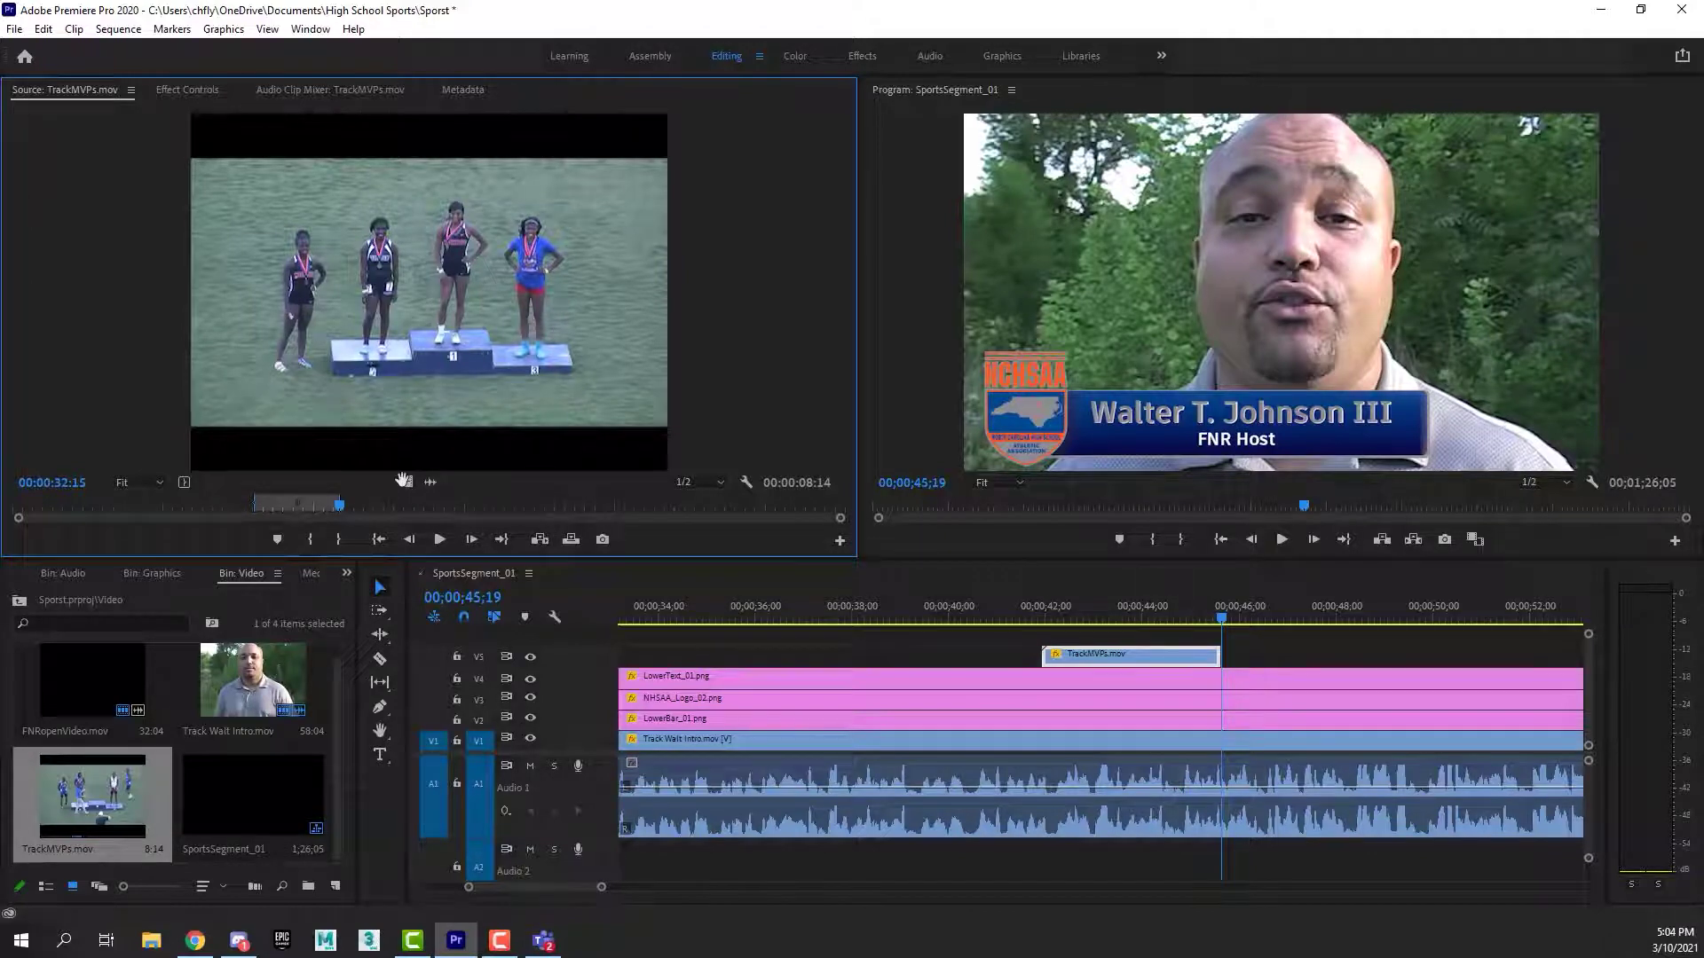
# Place only the video of the podium shot directly after the first B-roll clip at 00;00;45;19 and scale it to 305.
pyautogui.moveTo(1288, 575); pyautogui.dragTo(1232, 667)
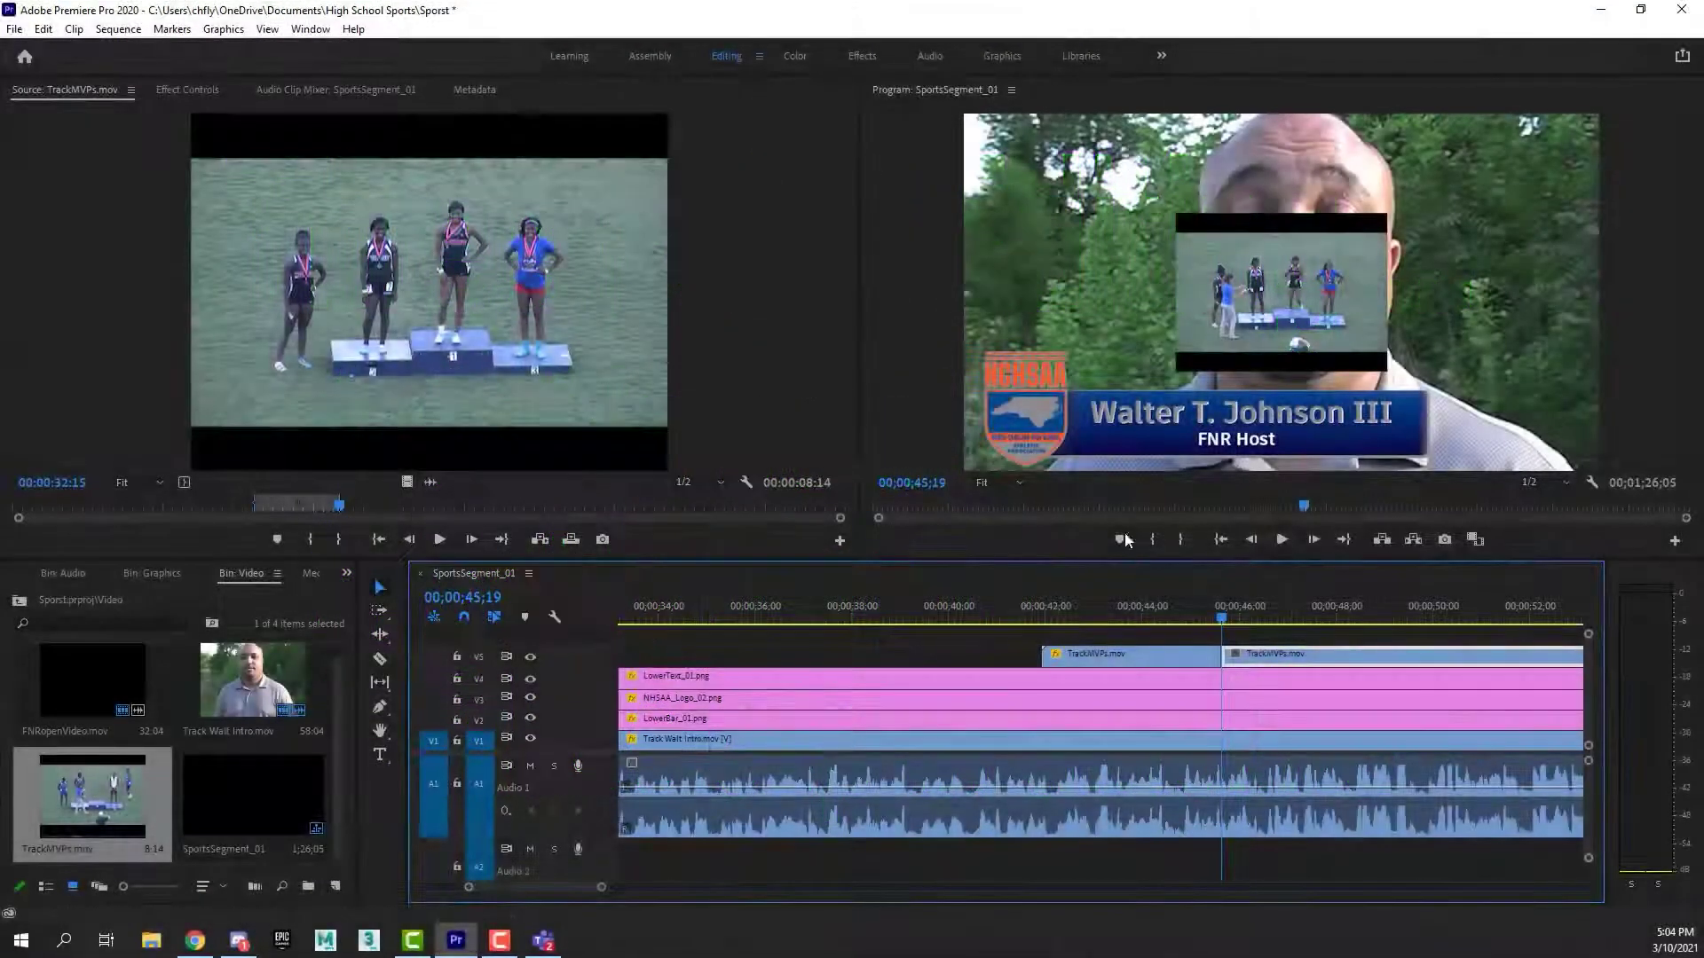
pyautogui.click(200, 92)
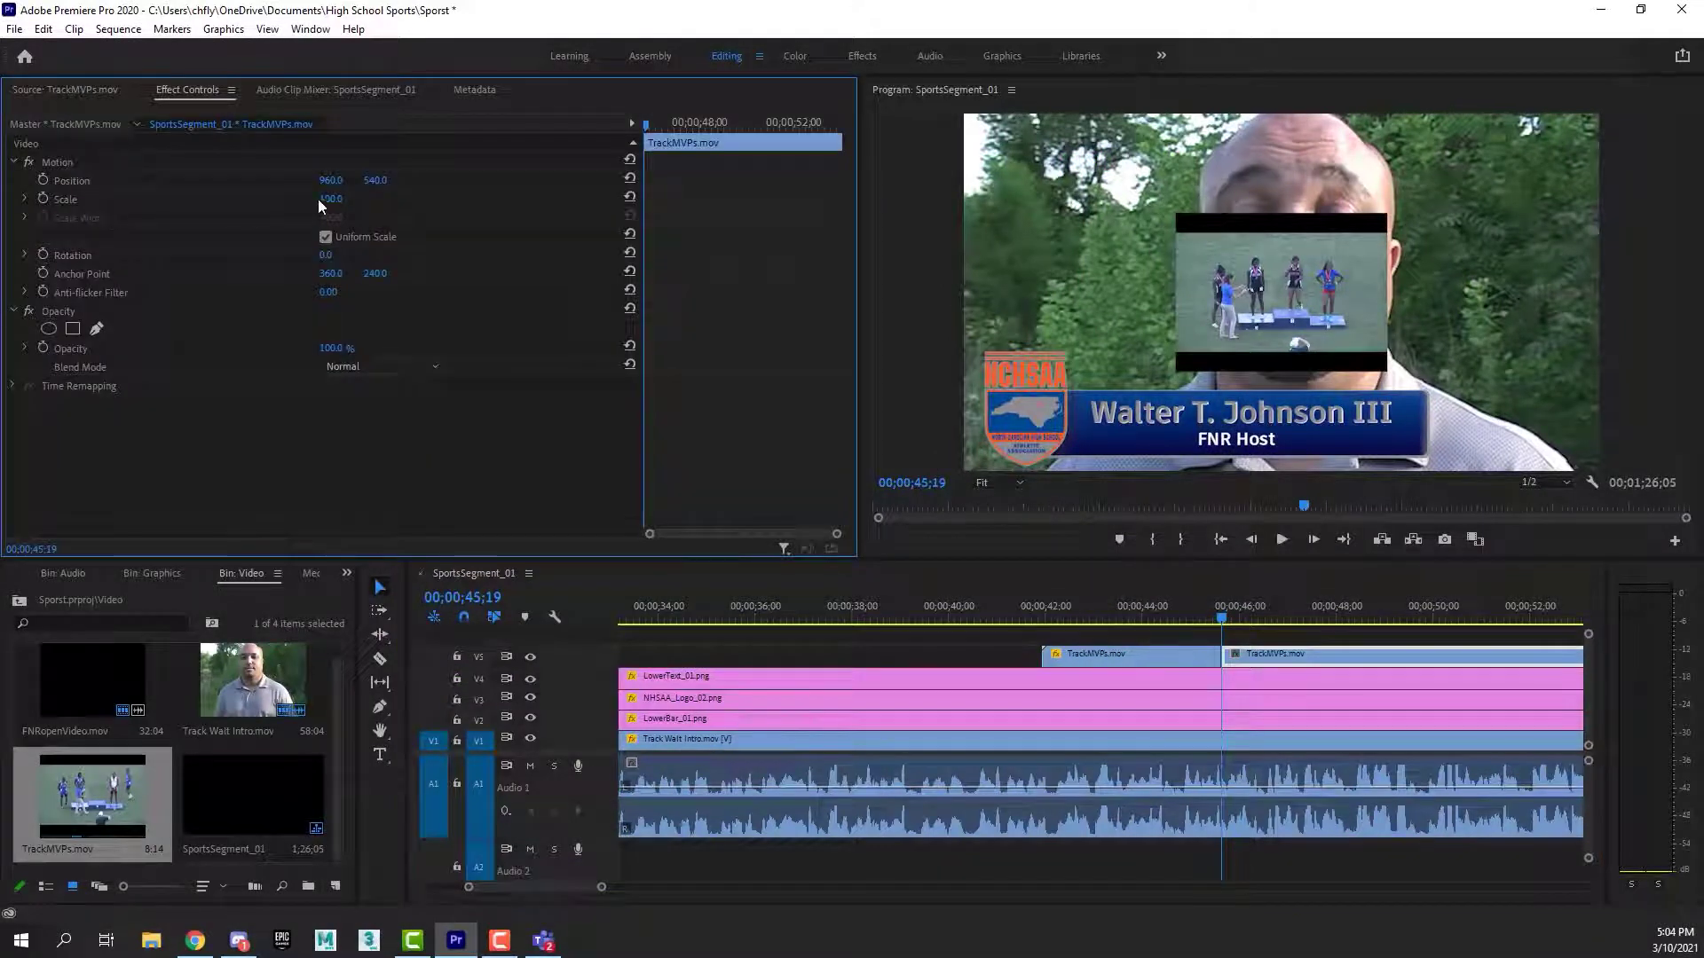
pyautogui.moveTo(335, 204); pyautogui.dragTo(515, 204)
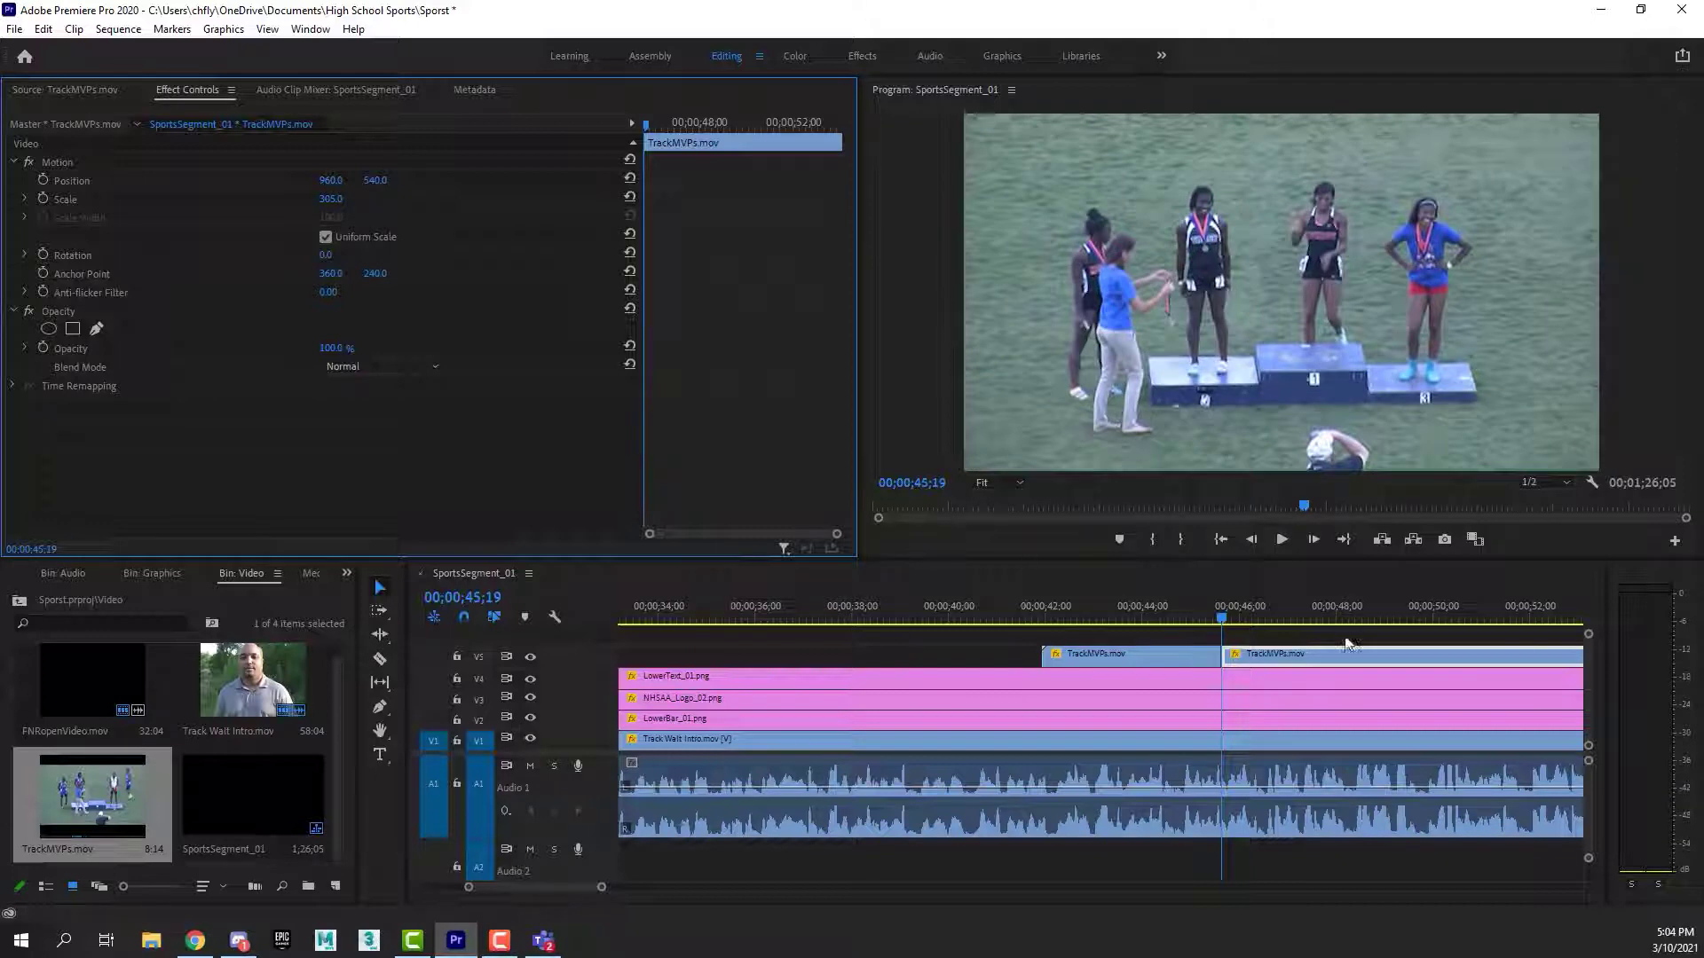
# Play the sequence from within the first B-roll clip through the podium shot and on into the host's monologue.
pyautogui.moveTo(1226, 621); pyautogui.dragTo(1115, 621)
pyautogui.press('space')
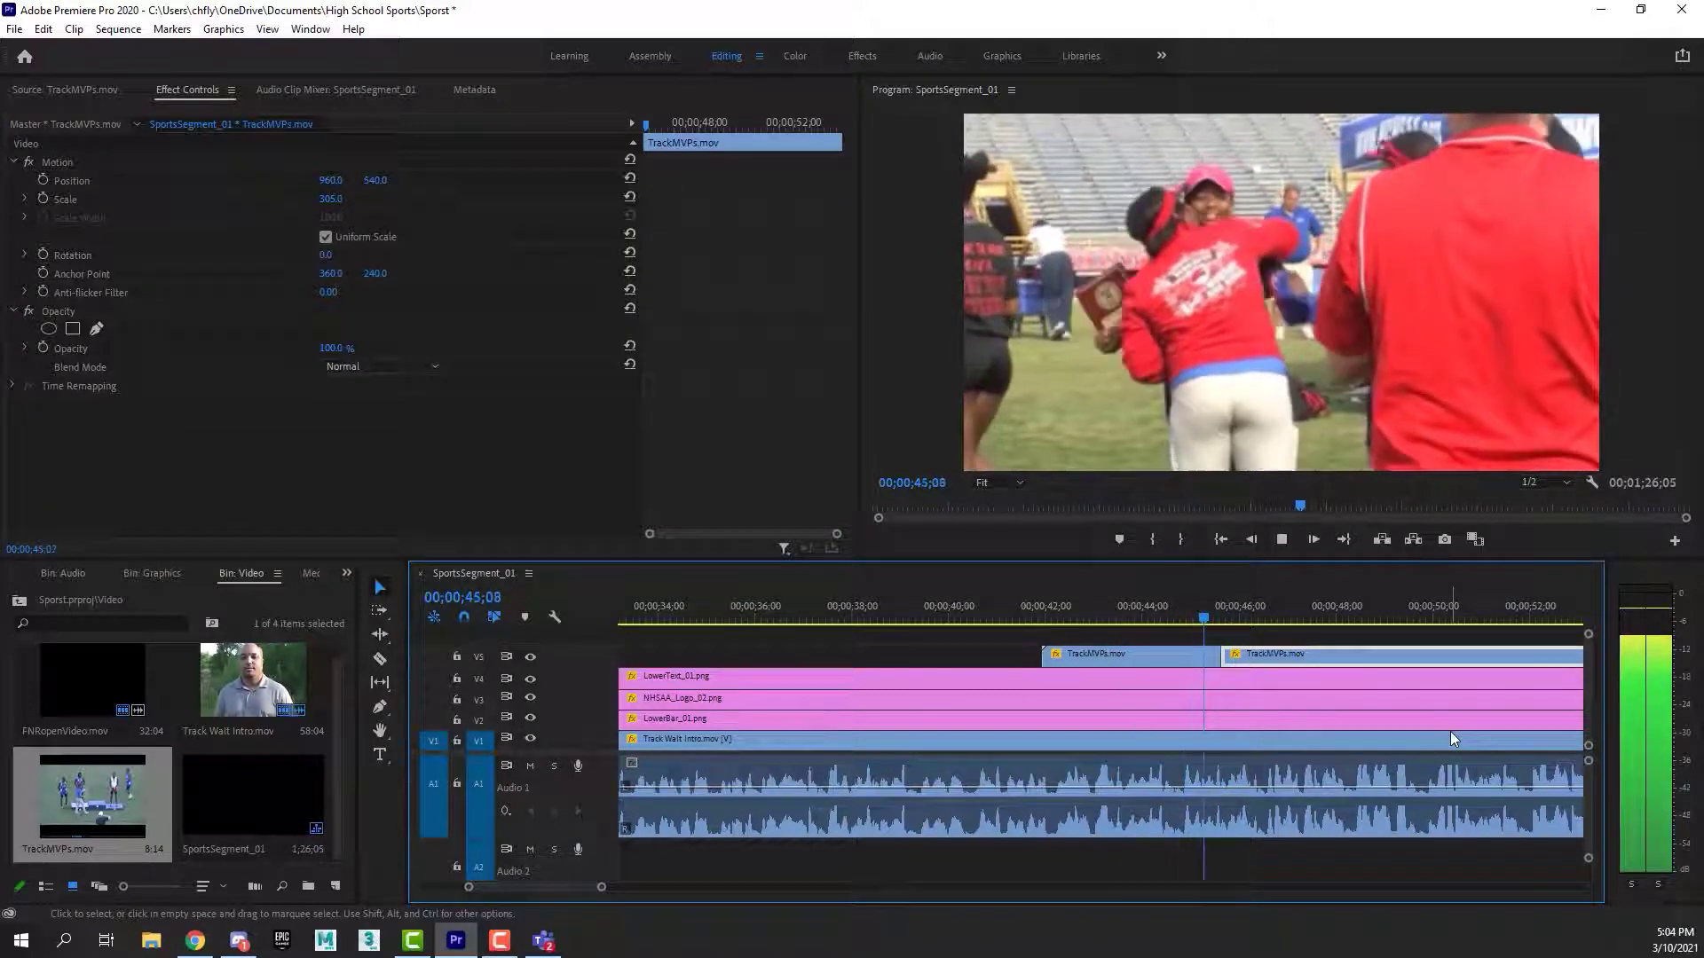
pyautogui.scroll(-5, 1360, 717)
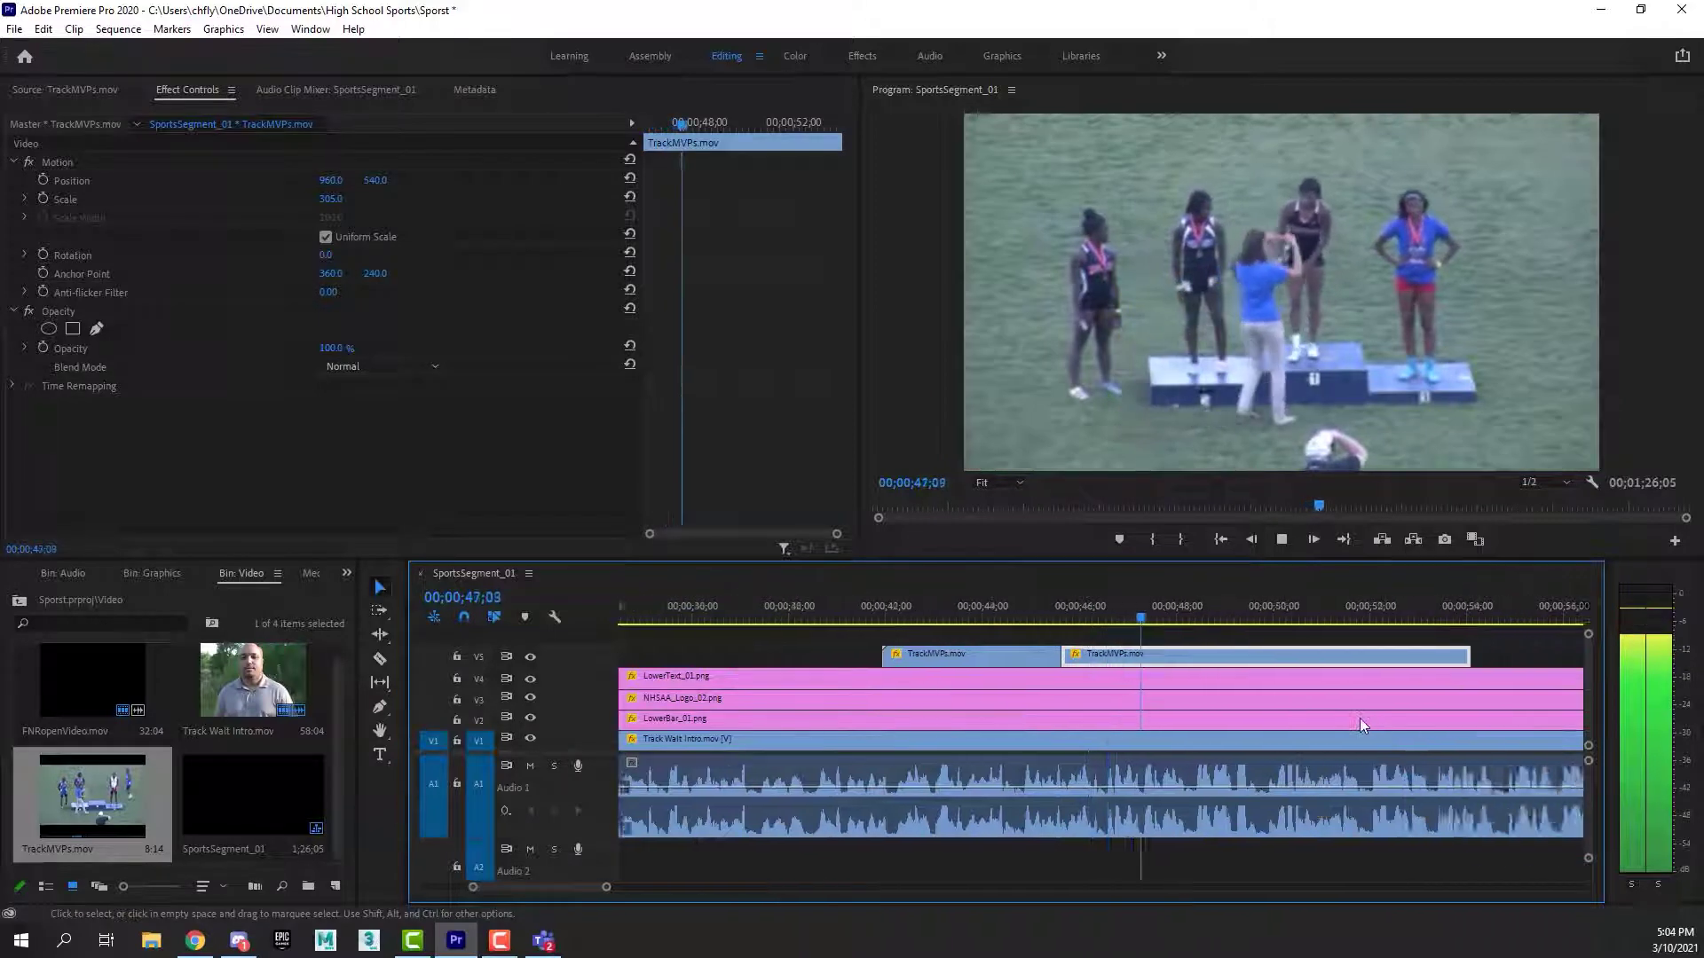
pyautogui.scroll(-2, 1360, 723)
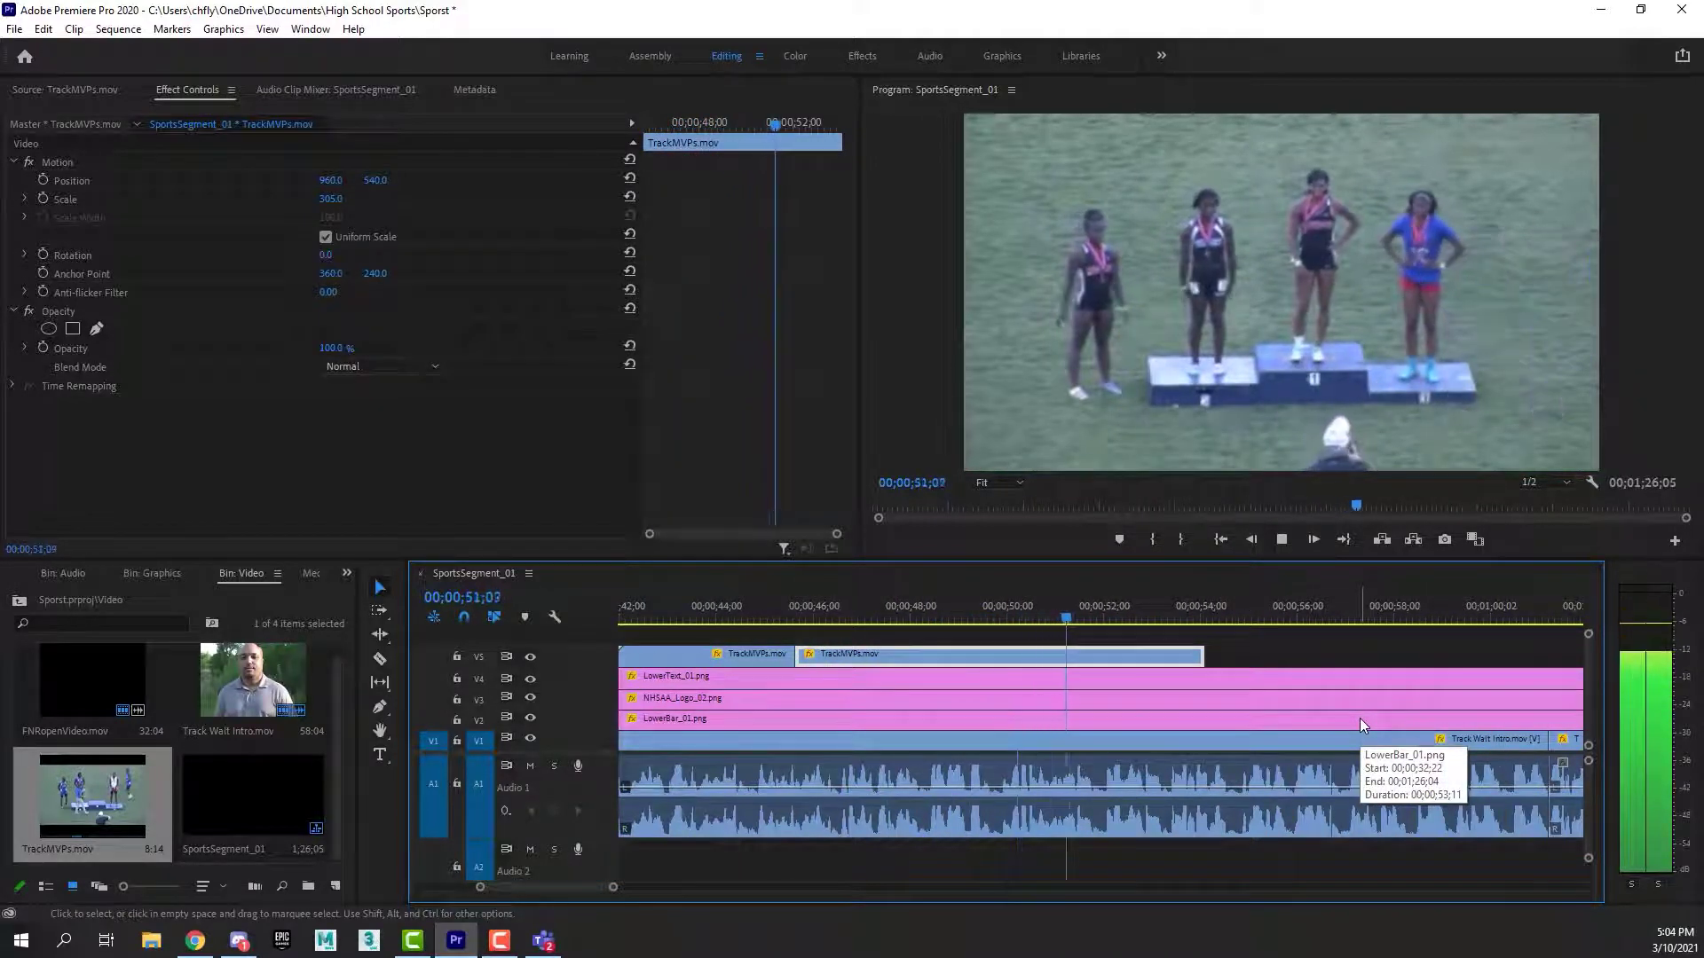
pyautogui.scroll(-5, 1360, 717)
pyautogui.scroll(-6, 1357, 716)
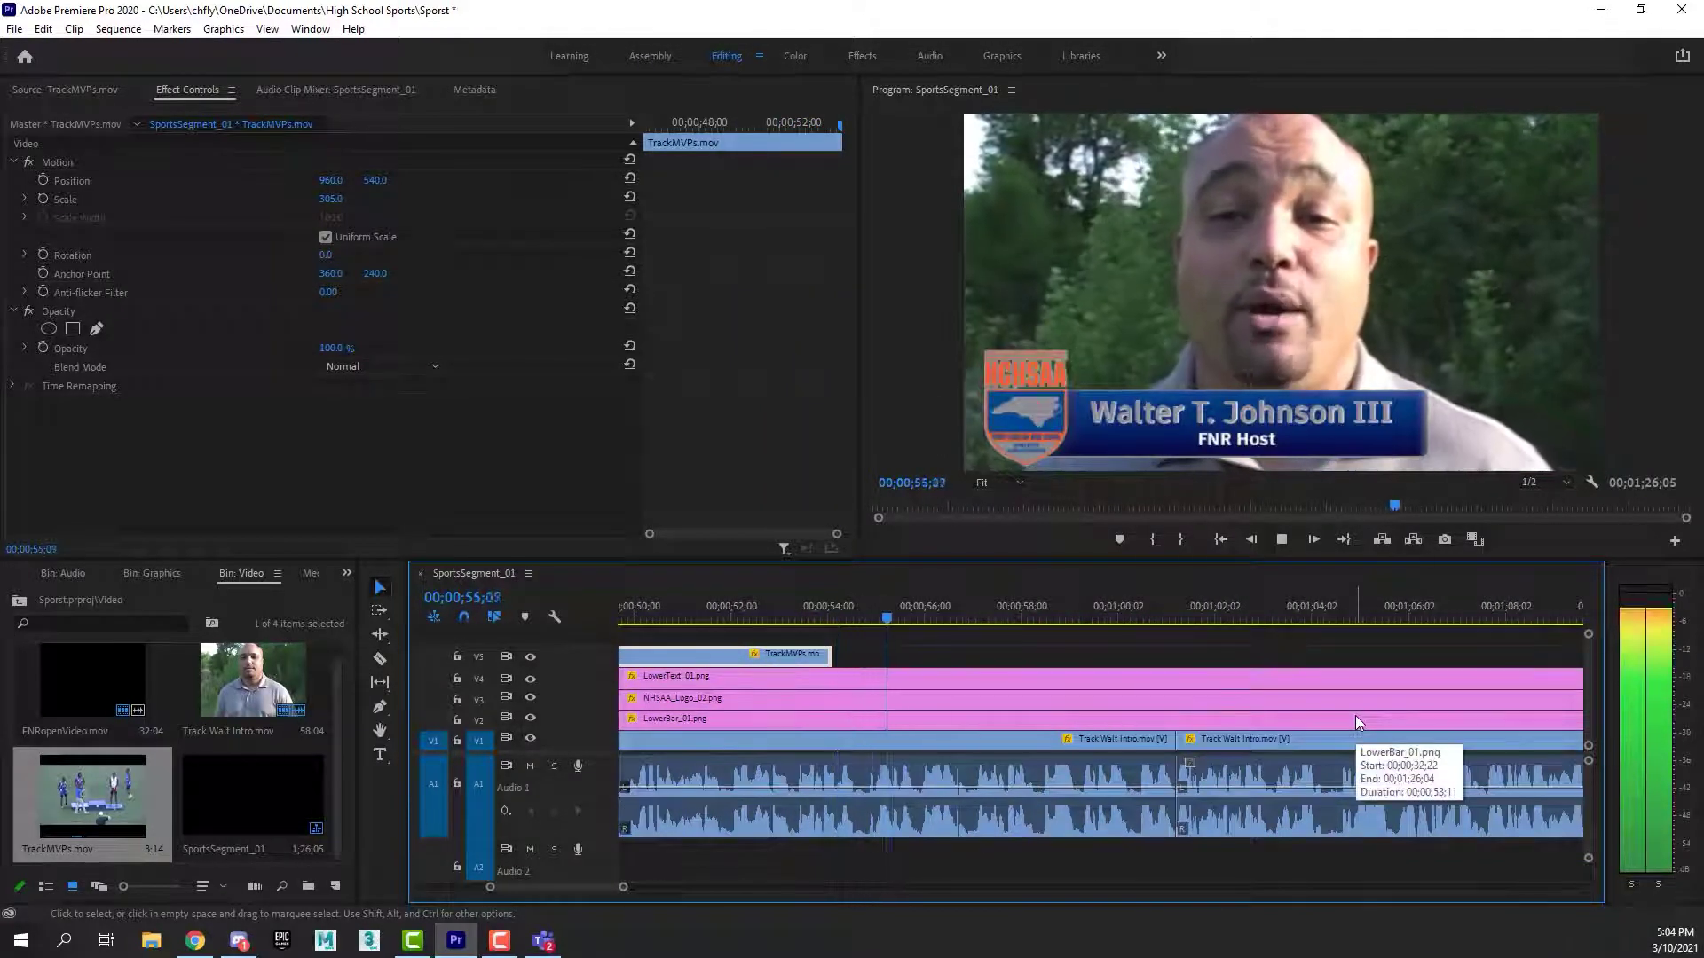
# Play the example video in the browser from the podium shot to the team photo, and return to Premiere Pro.
pyautogui.click(932, 626)
pyautogui.moveTo(932, 624); pyautogui.dragTo(733, 618)
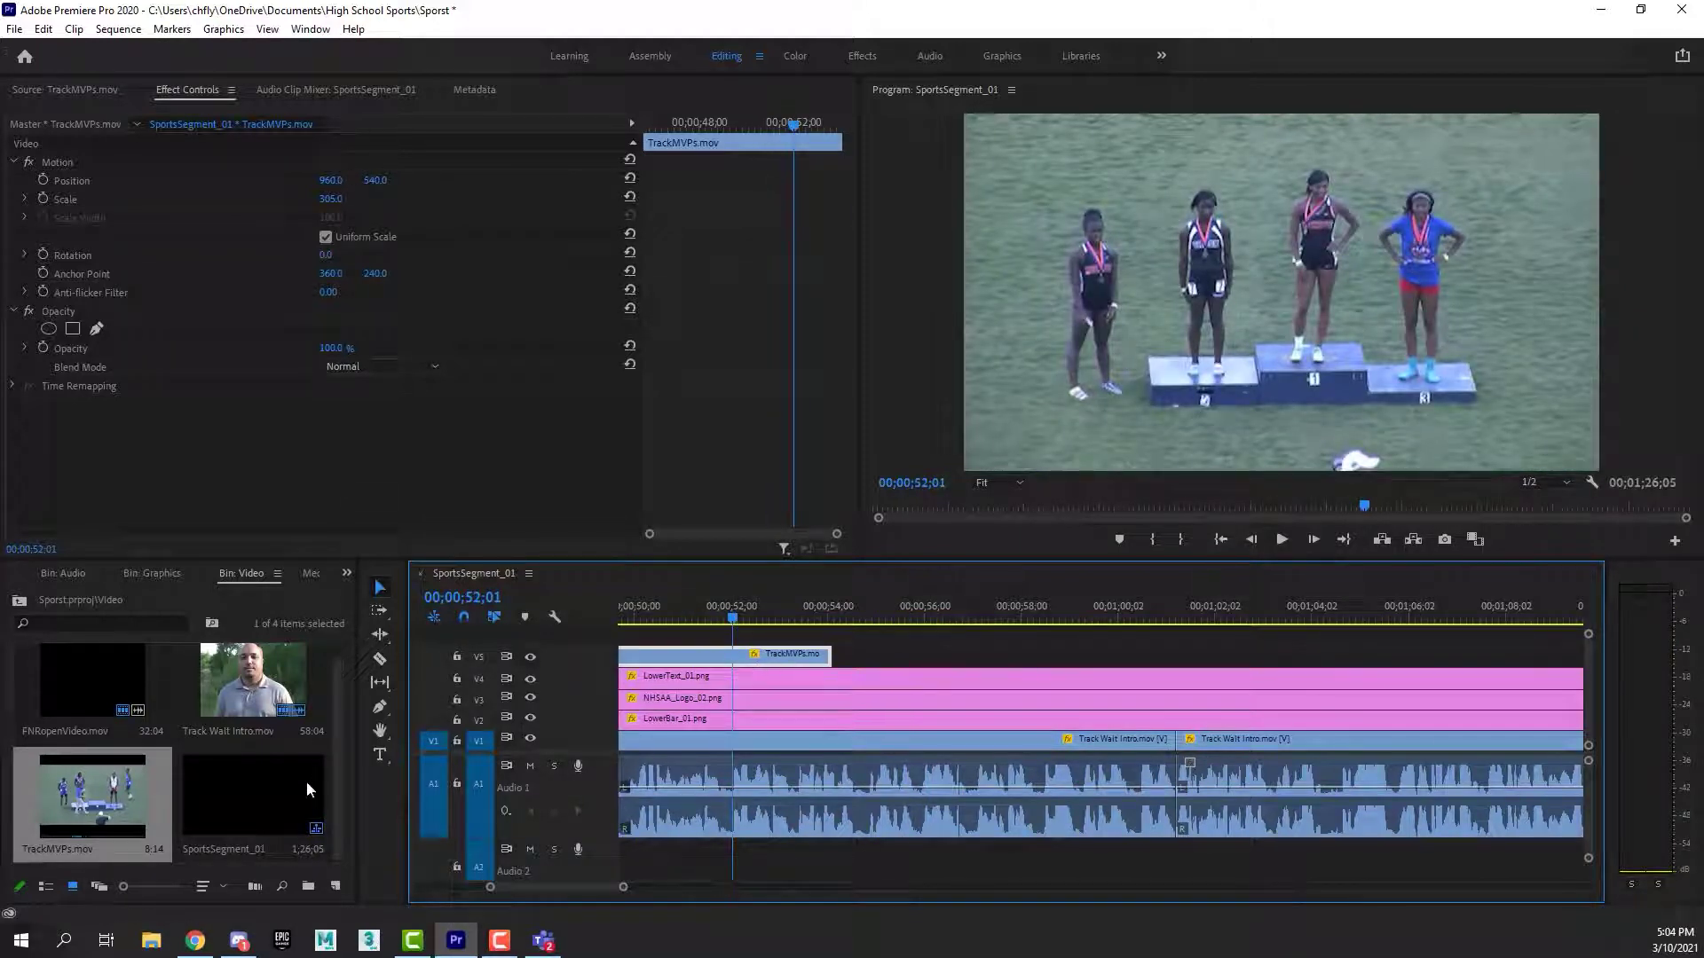
pyautogui.click(209, 931)
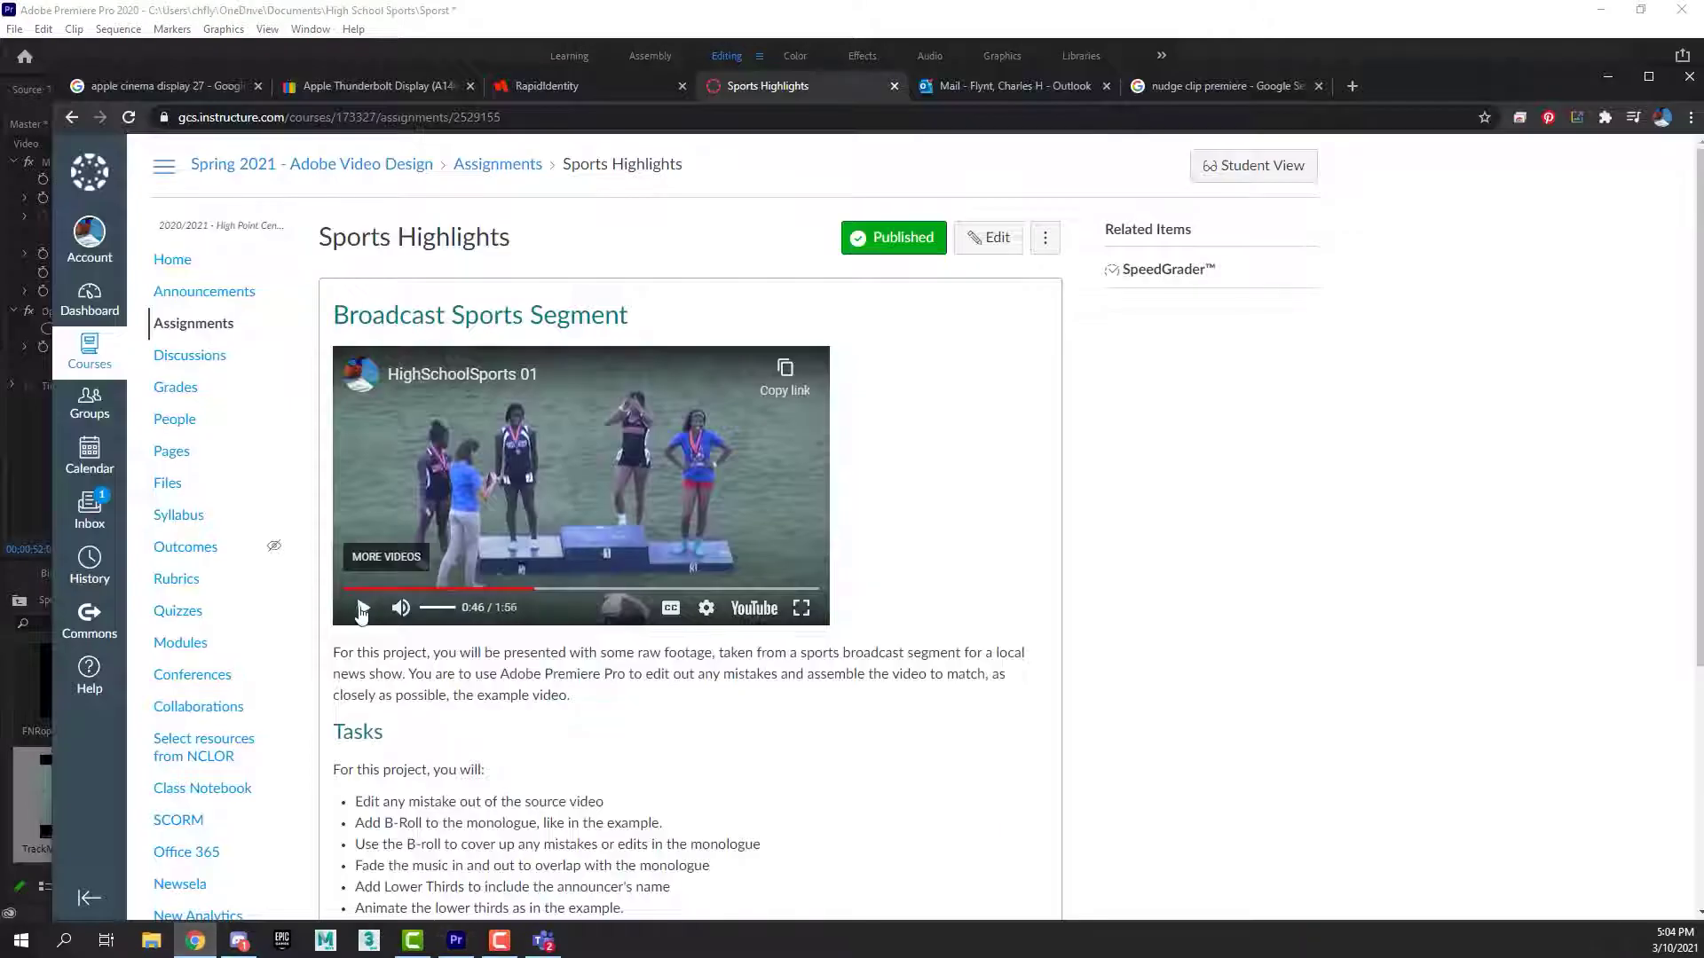
pyautogui.click(356, 610)
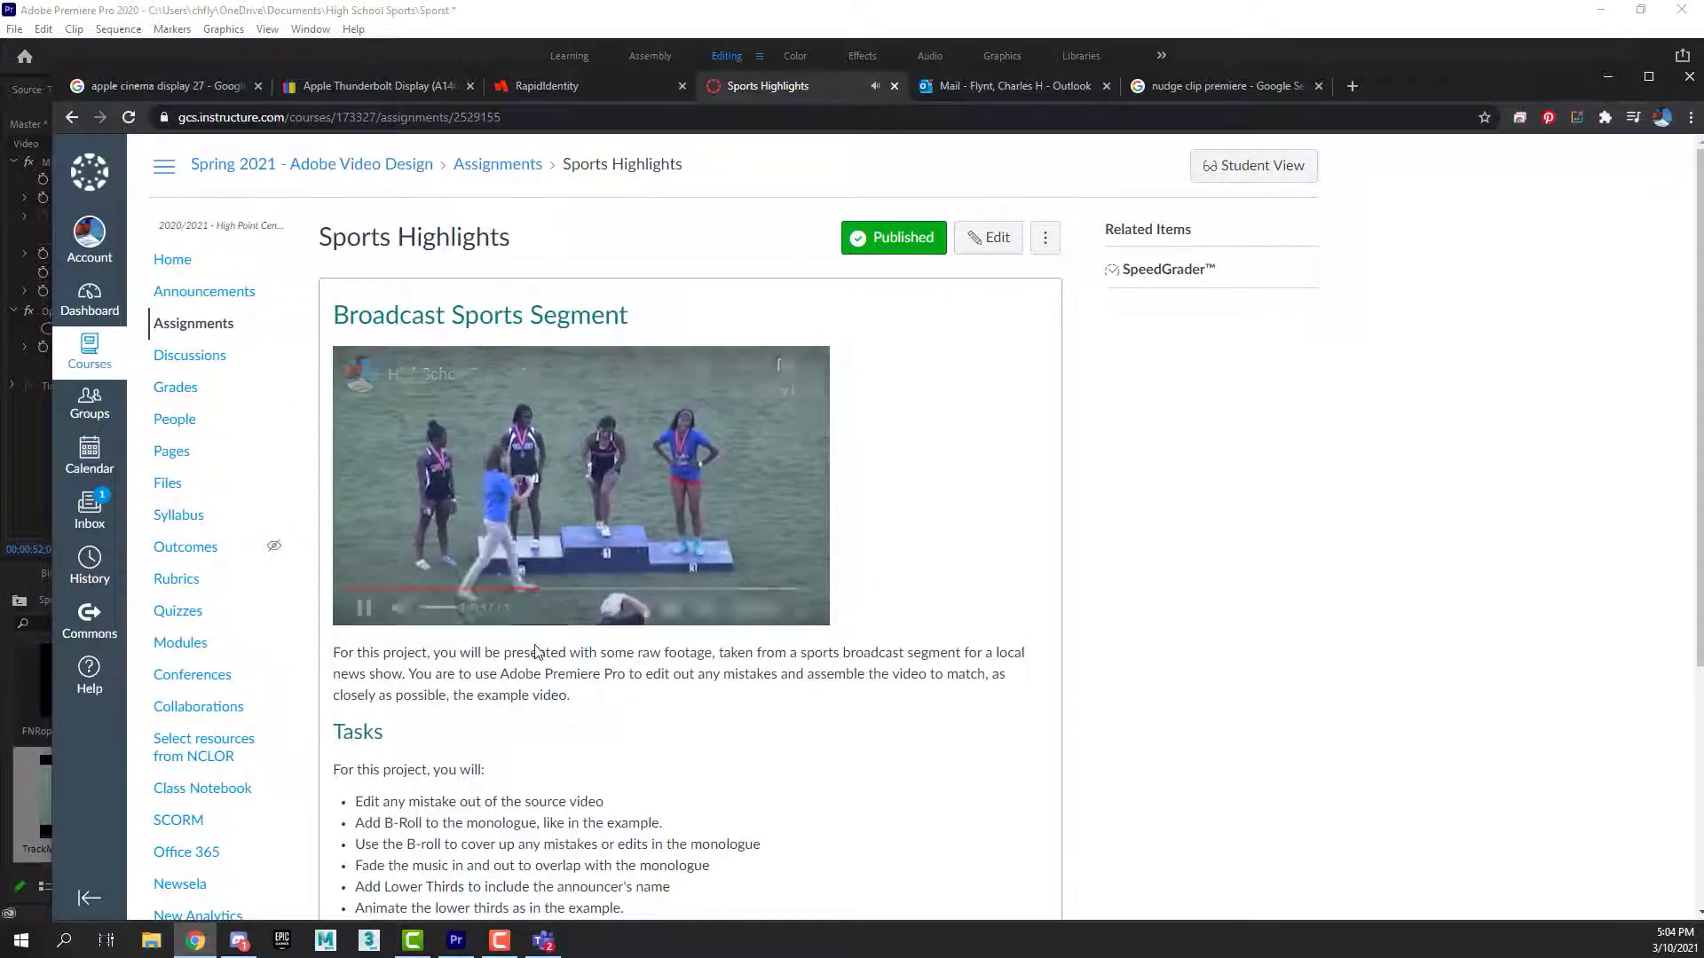
pyautogui.moveTo(364, 609)
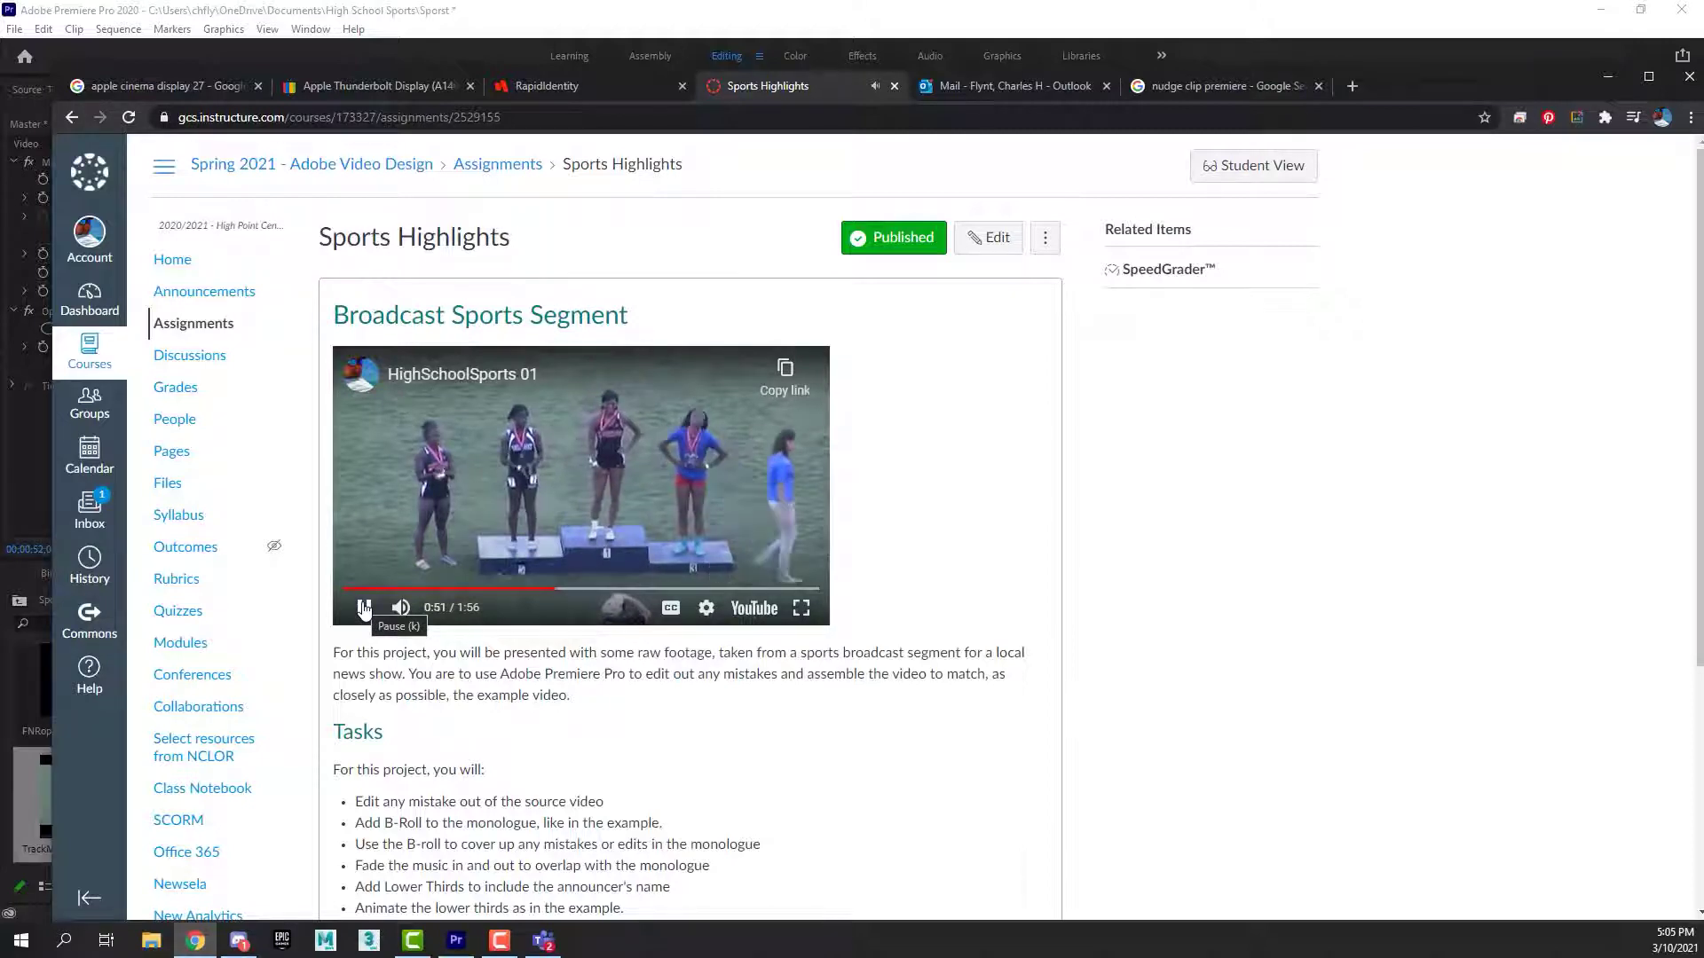
pyautogui.click(363, 609)
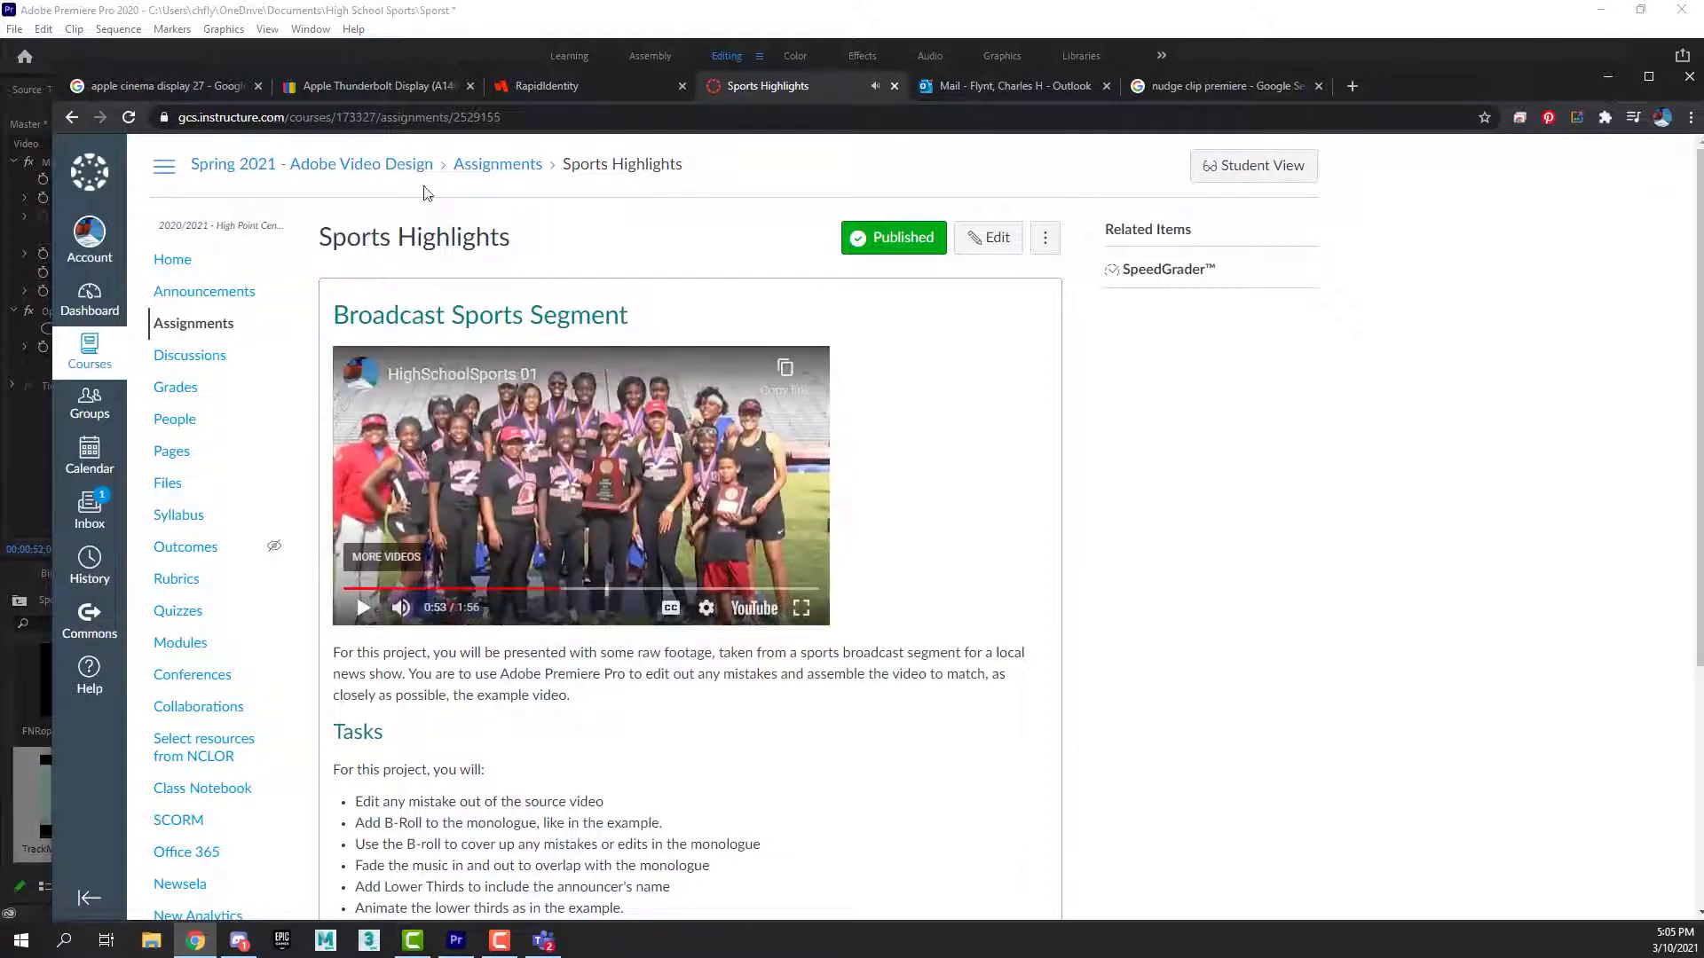
pyautogui.click(1434, 60)
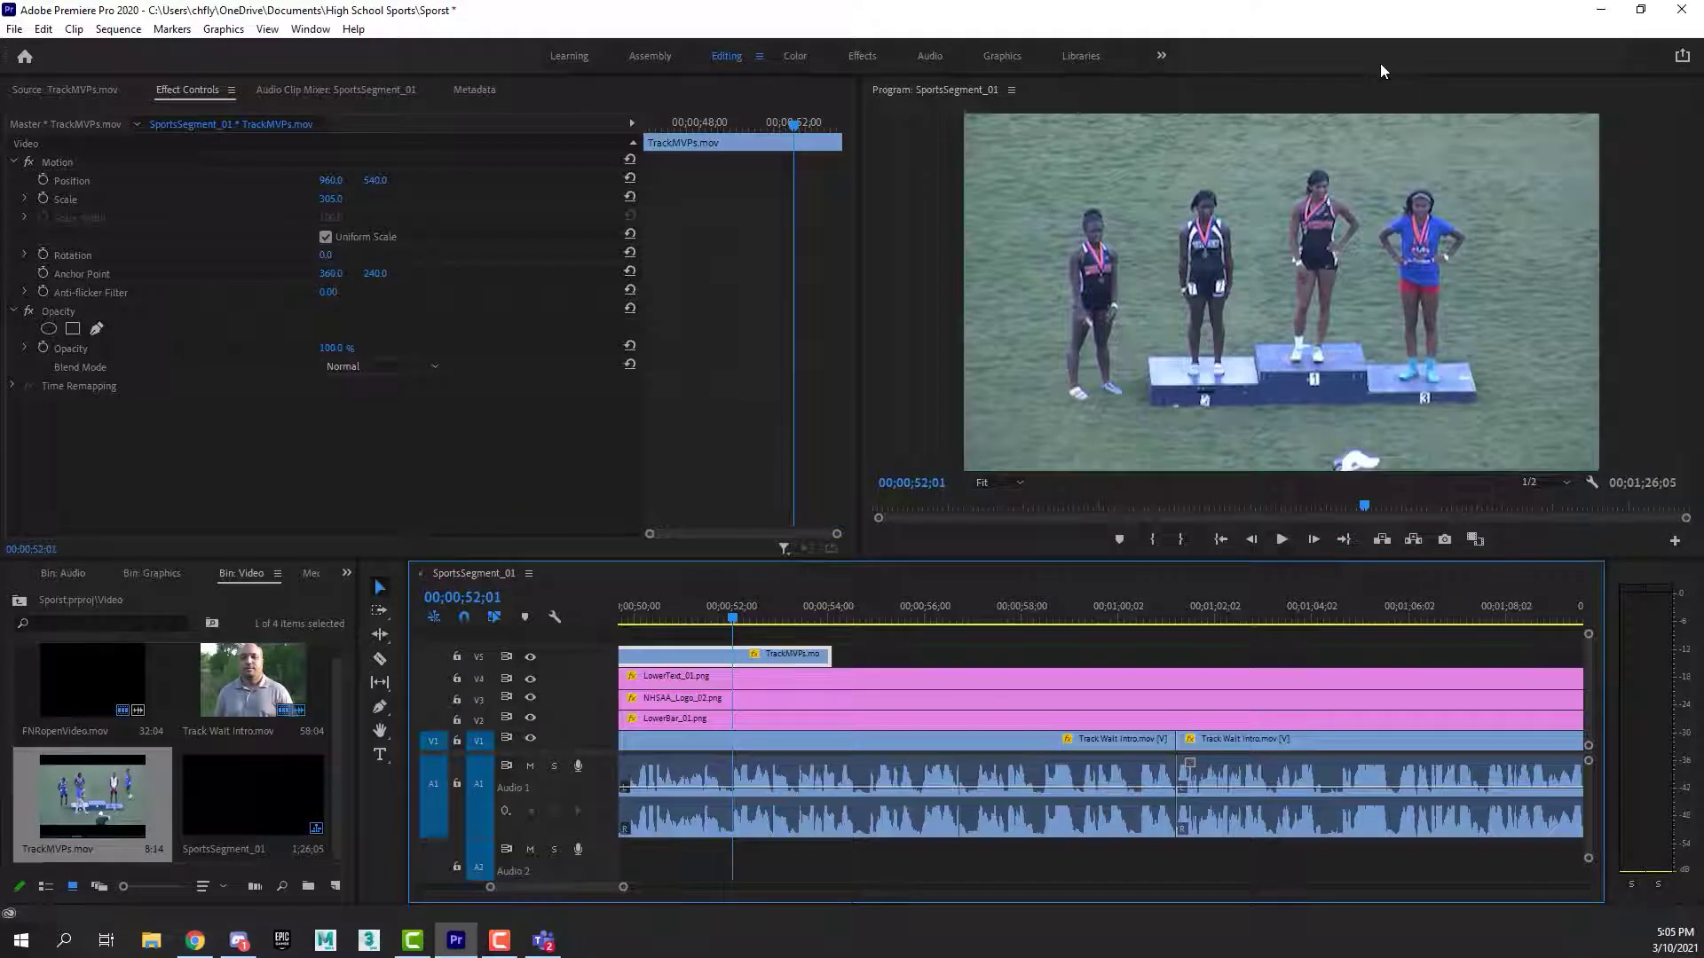
# Play the end of the podium shot in the sequence and trim the clip's end to 00;00;52;11.
pyautogui.moveTo(731, 619); pyautogui.dragTo(661, 619)
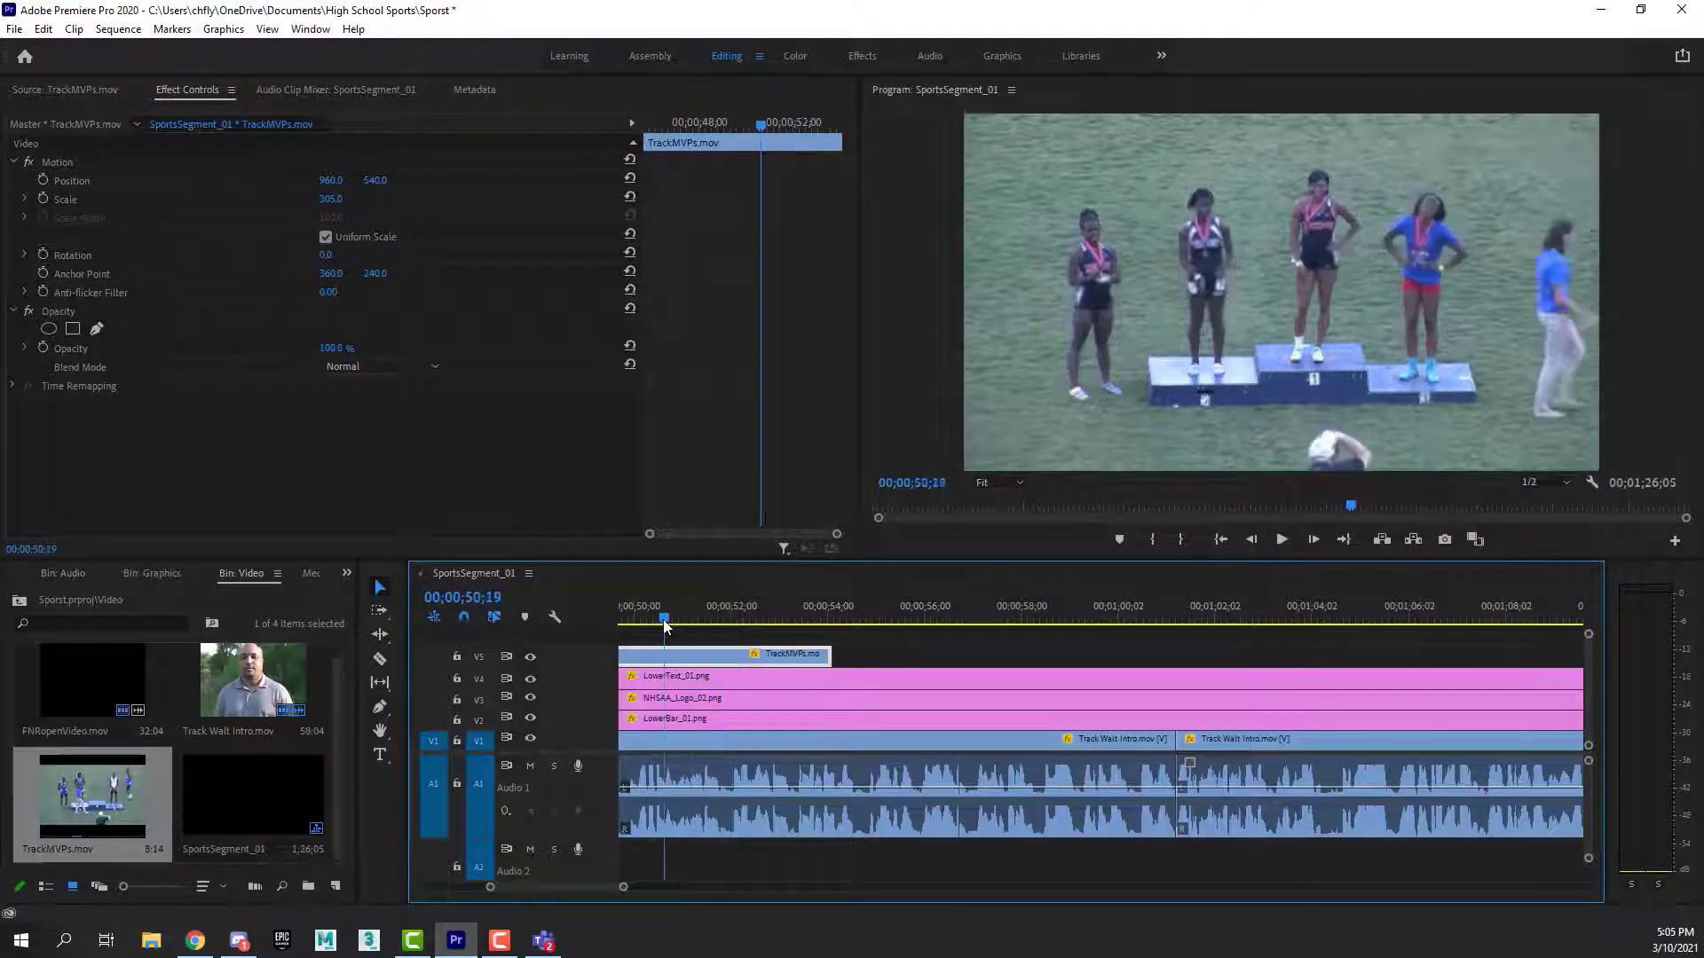
pyautogui.press('space')
pyautogui.scroll(5, 887, 639)
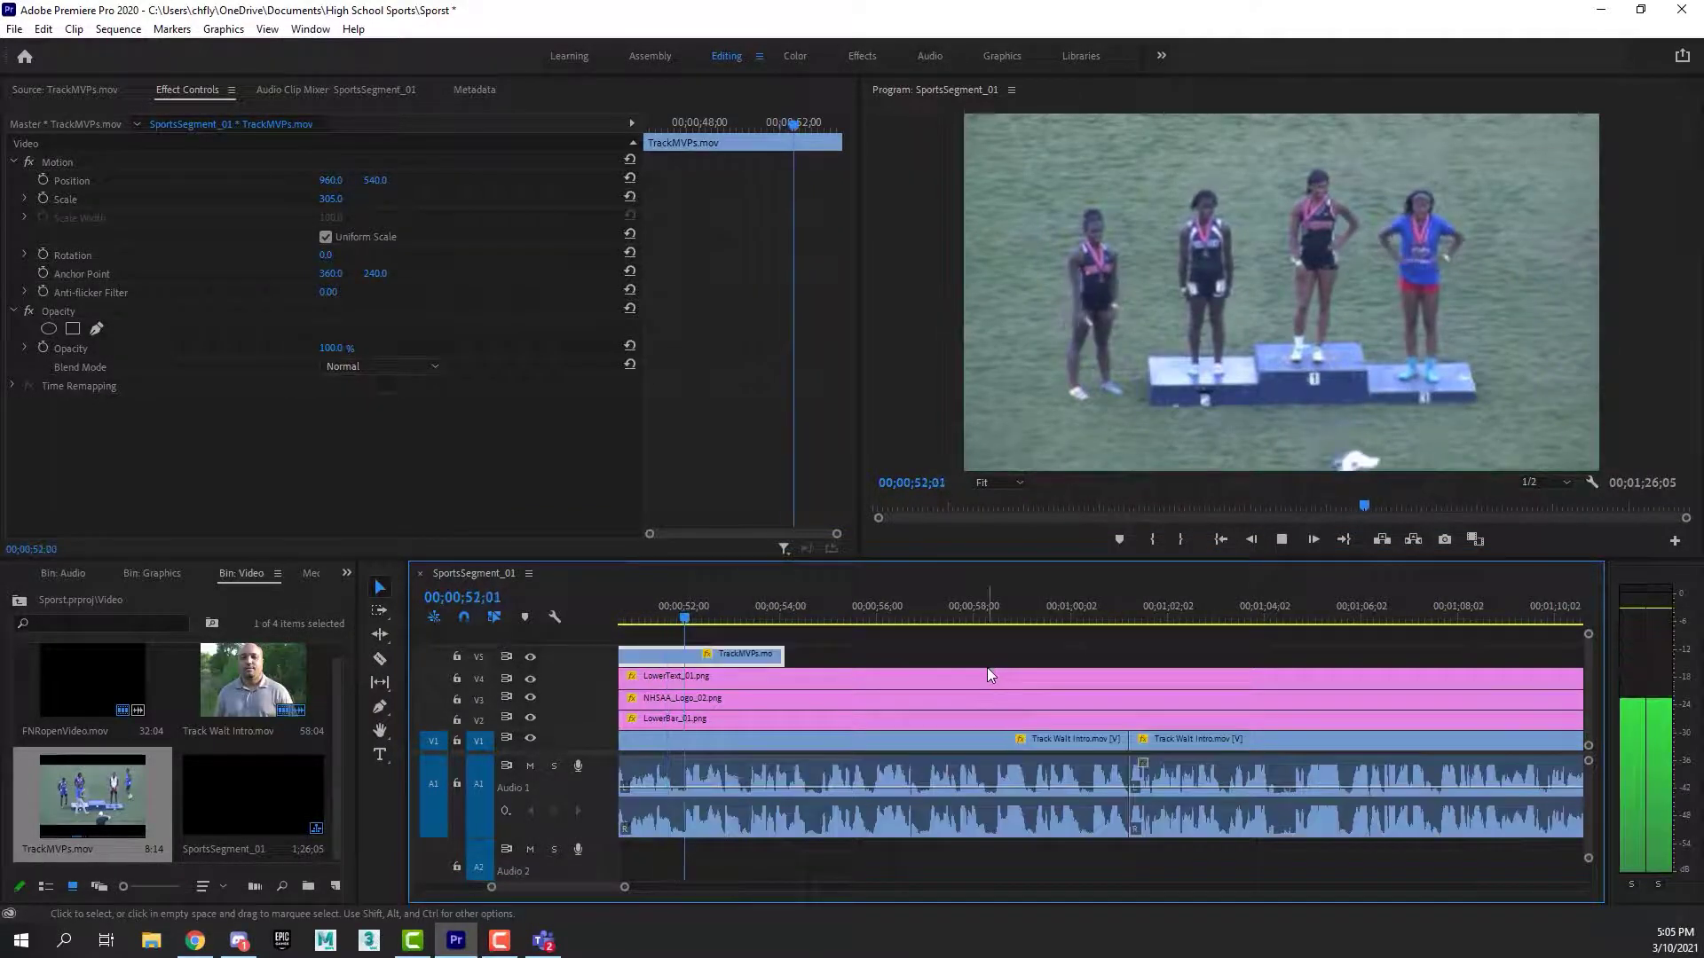
pyautogui.press('space')
pyautogui.click(700, 620)
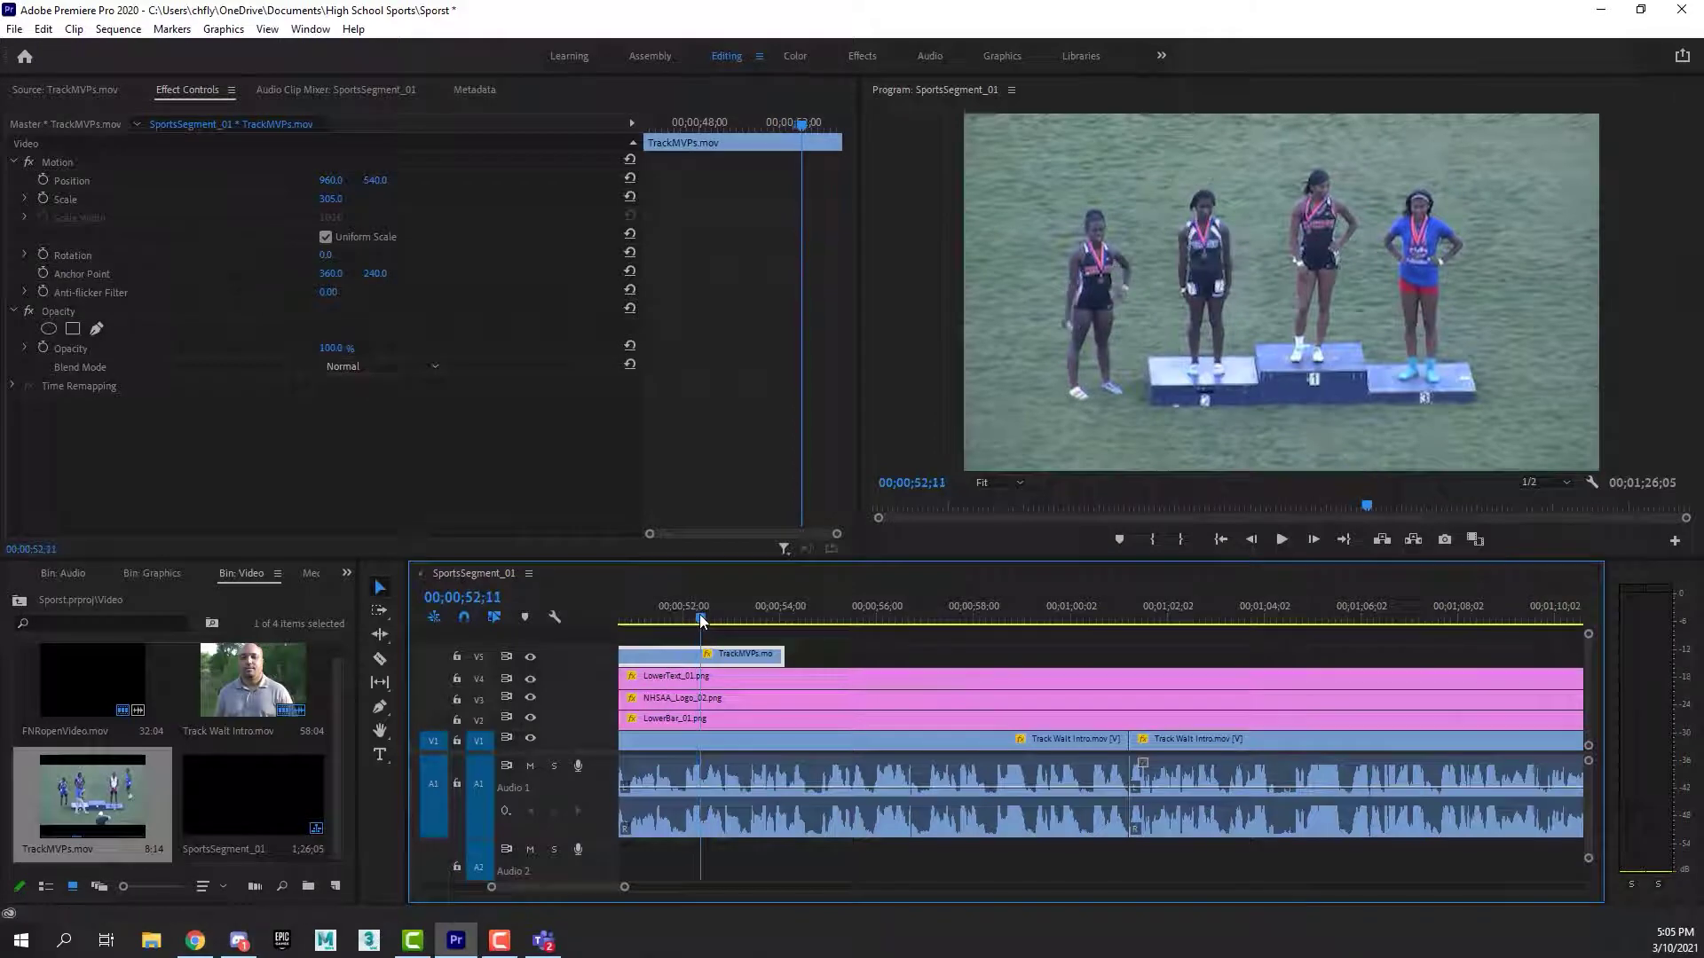
pyautogui.moveTo(779, 655); pyautogui.dragTo(700, 661)
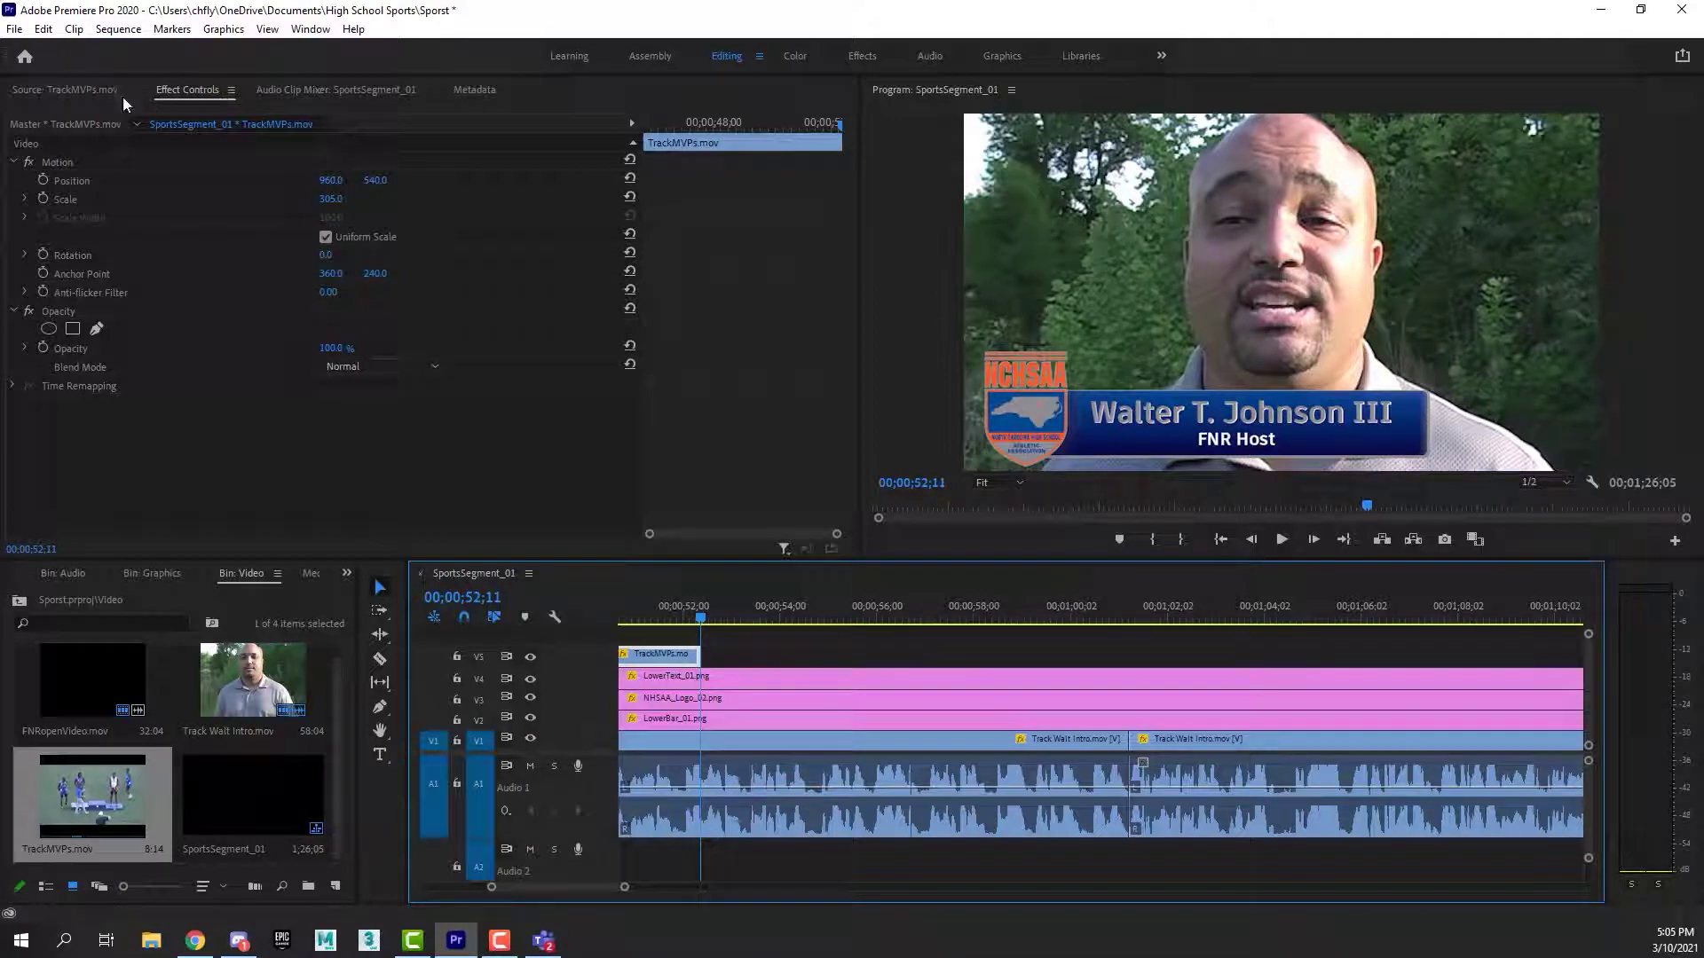
# Mark the team photo shot in the TrackMVPs.mov source with an In point at 00:00:51:09 and an Out point at 00:01:00:25.
pyautogui.click(51, 88)
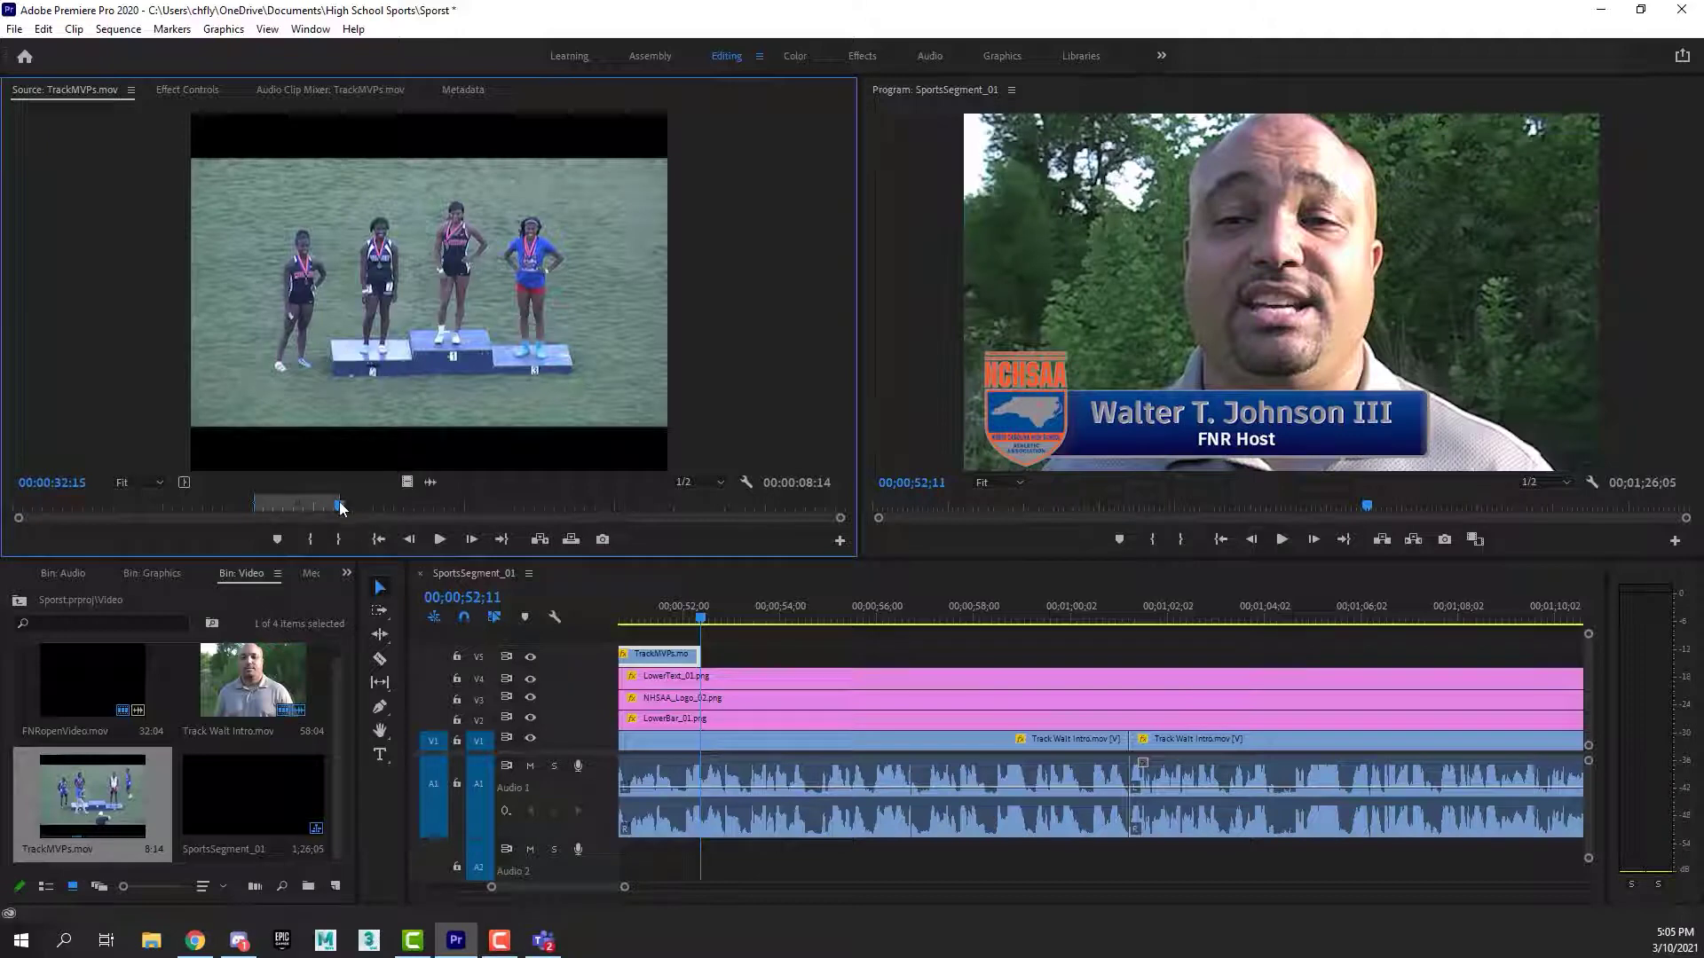
pyautogui.moveTo(342, 508); pyautogui.dragTo(529, 509)
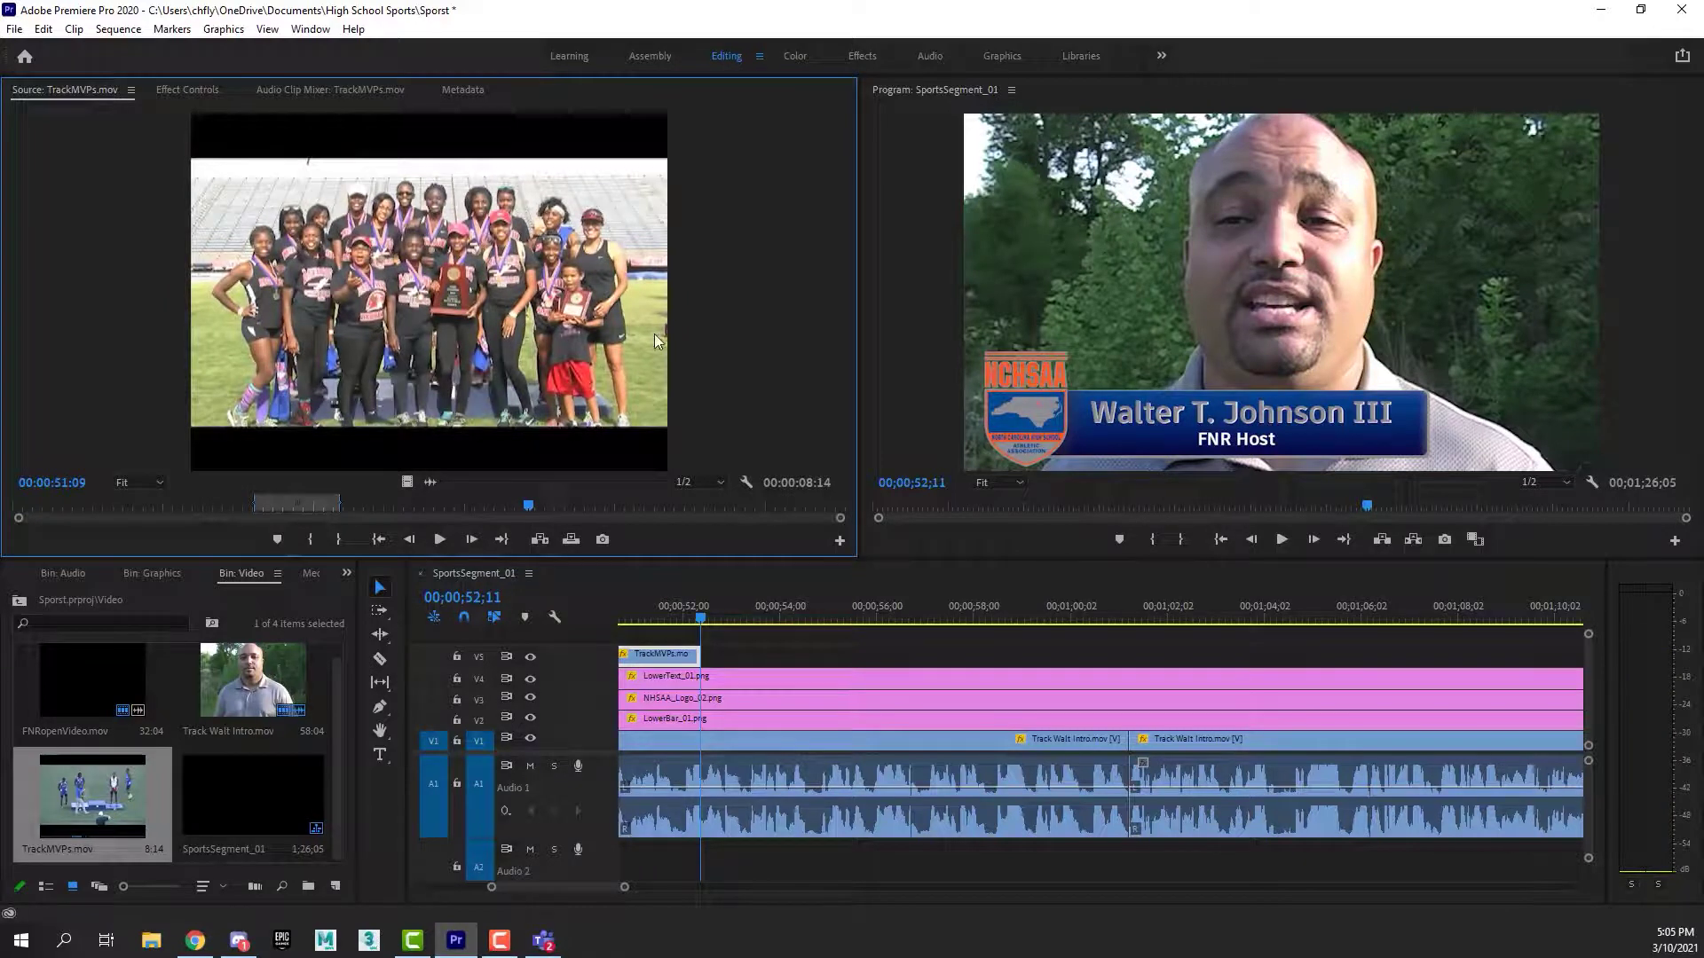
pyautogui.press('i')
pyautogui.press('space')
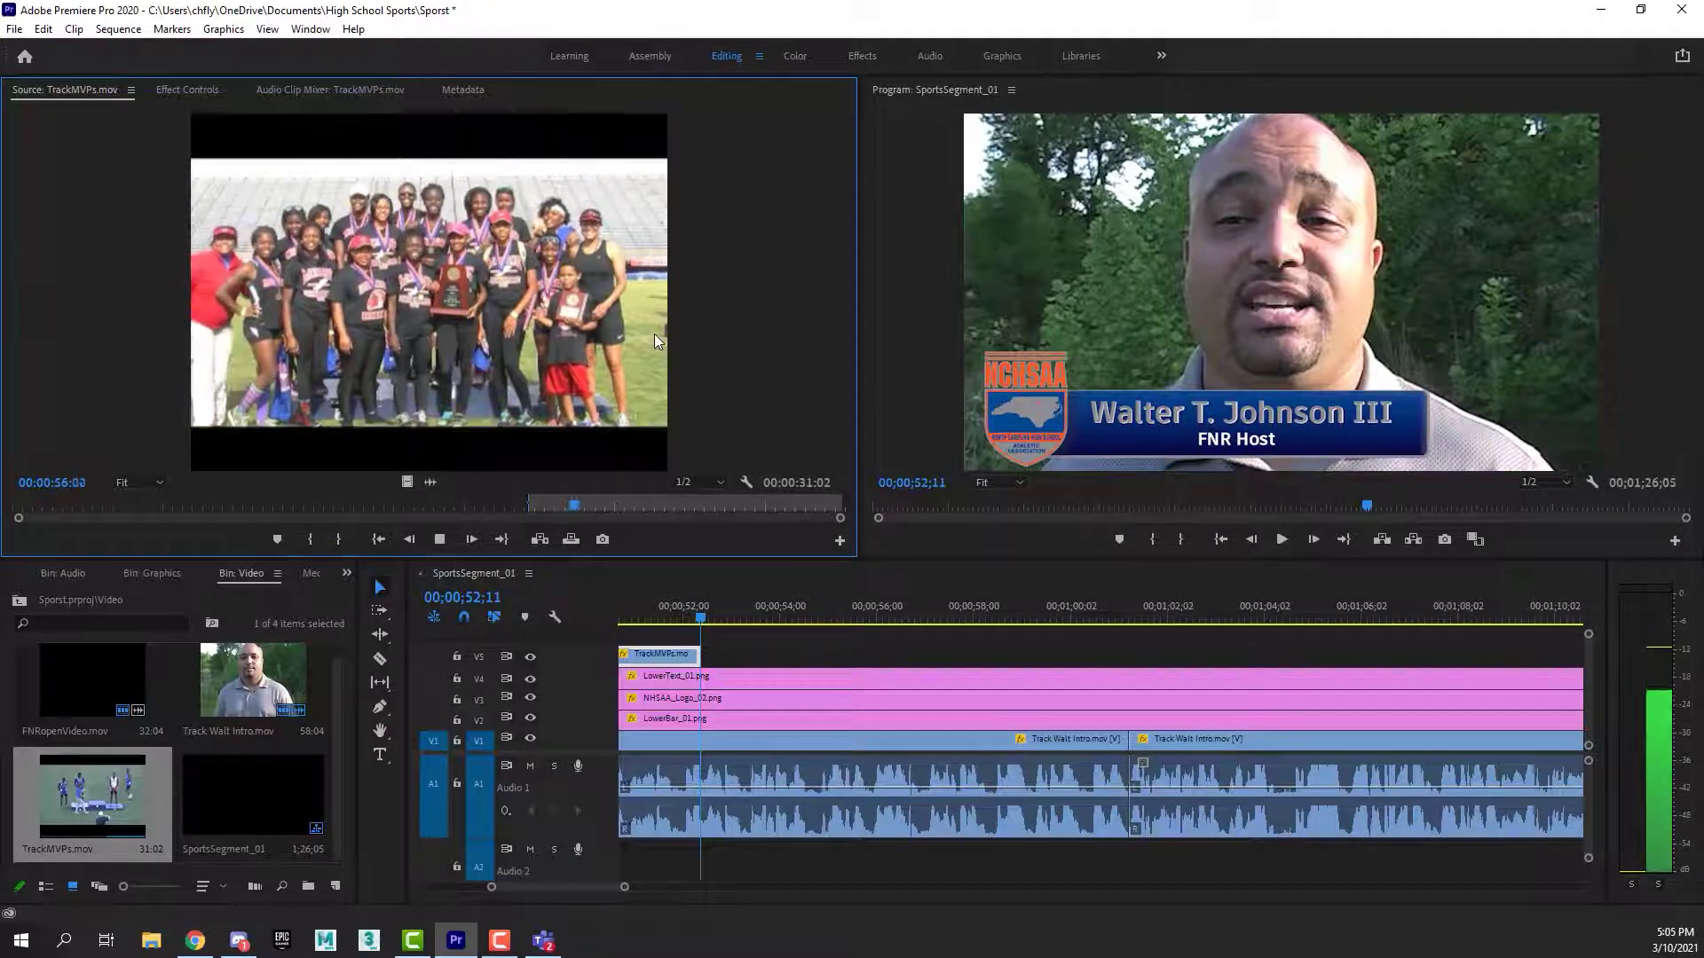
pyautogui.press('space')
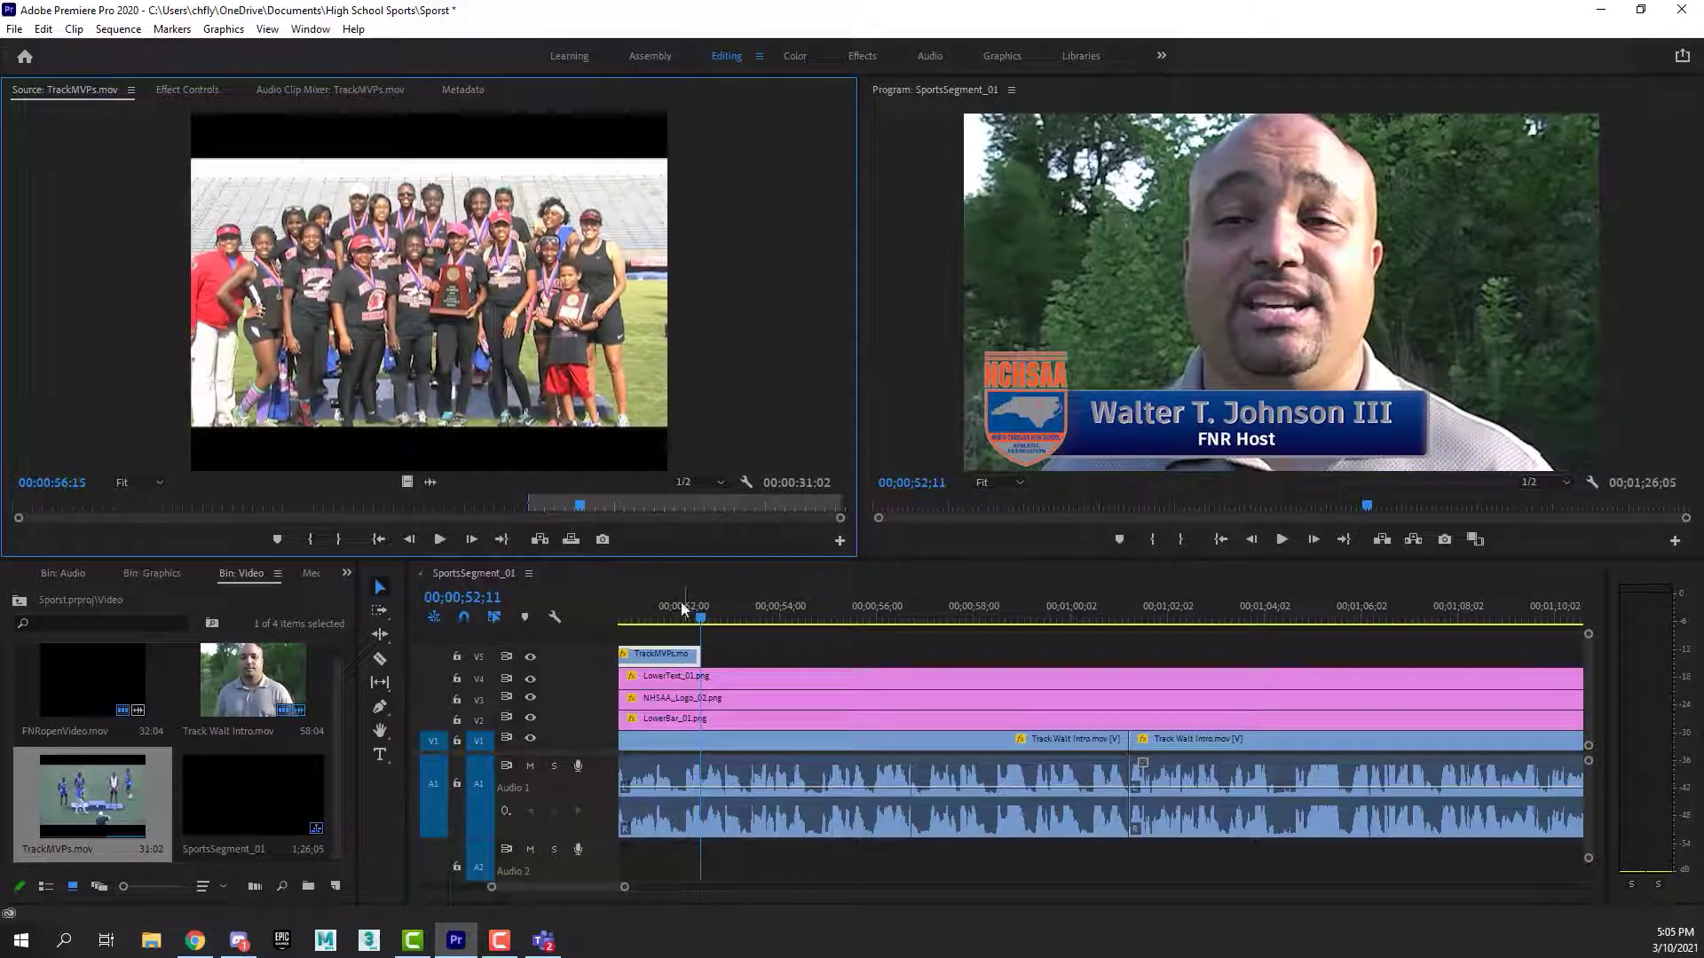
pyautogui.moveTo(582, 507); pyautogui.dragTo(625, 499)
pyautogui.press('o')
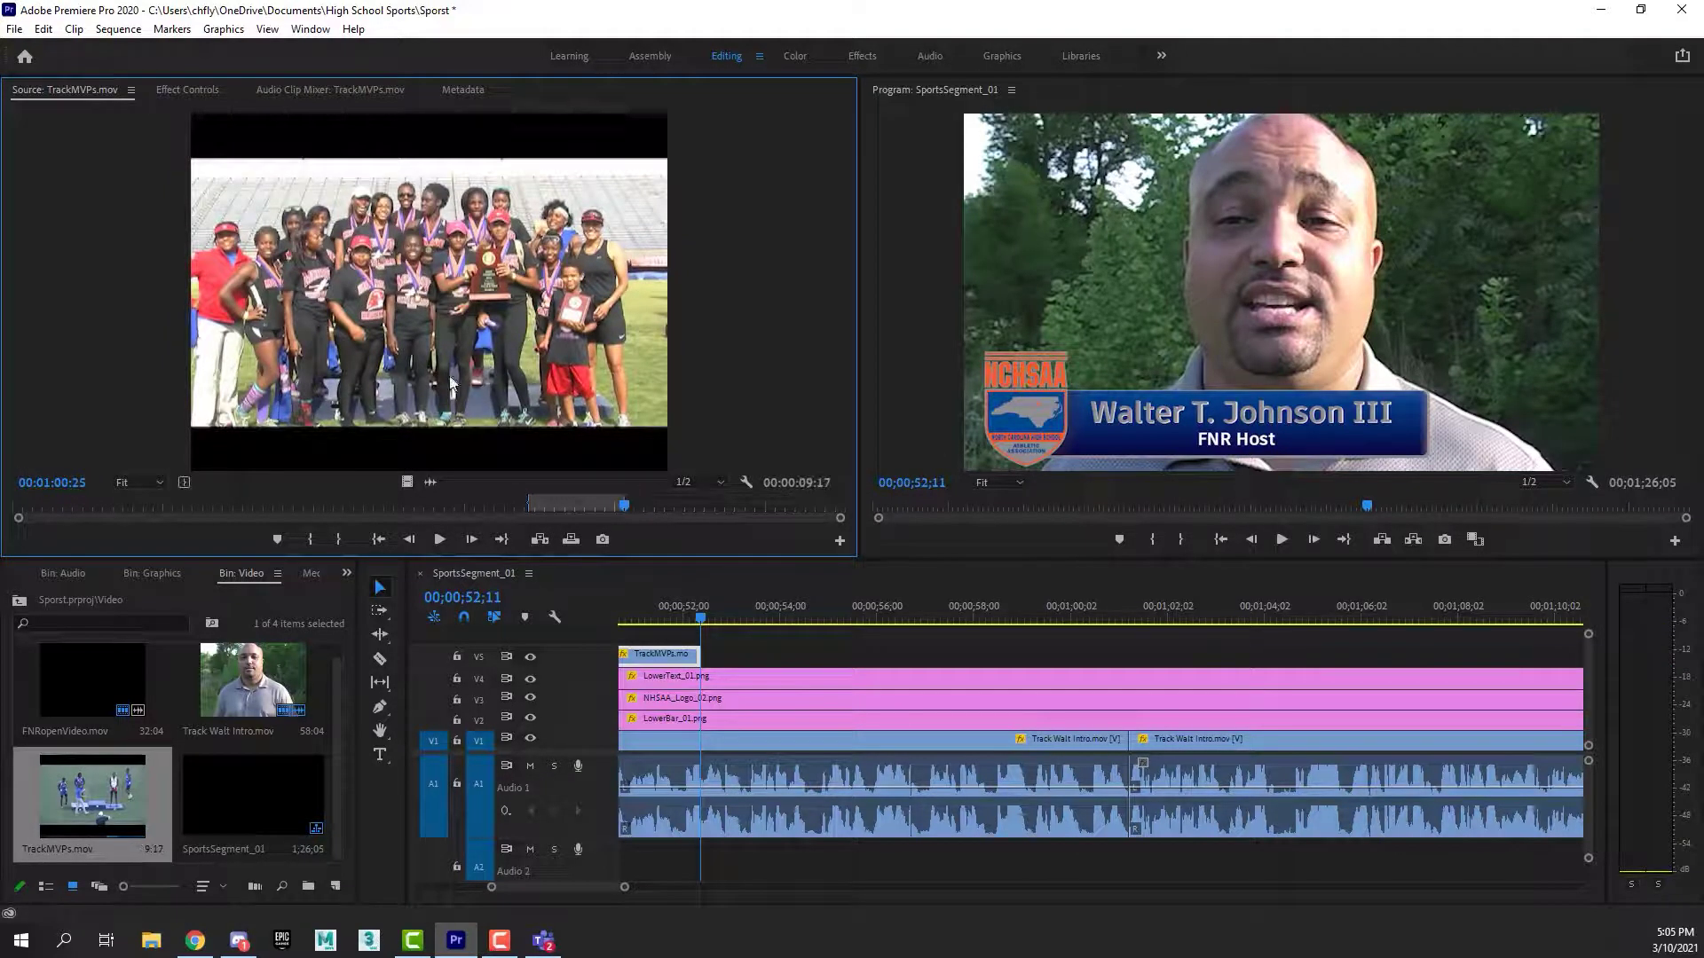
# Place only the video of the team photo shot directly after the podium clip at 00;00;52;11 and scale it to 303.
pyautogui.moveTo(805, 609); pyautogui.dragTo(710, 630)
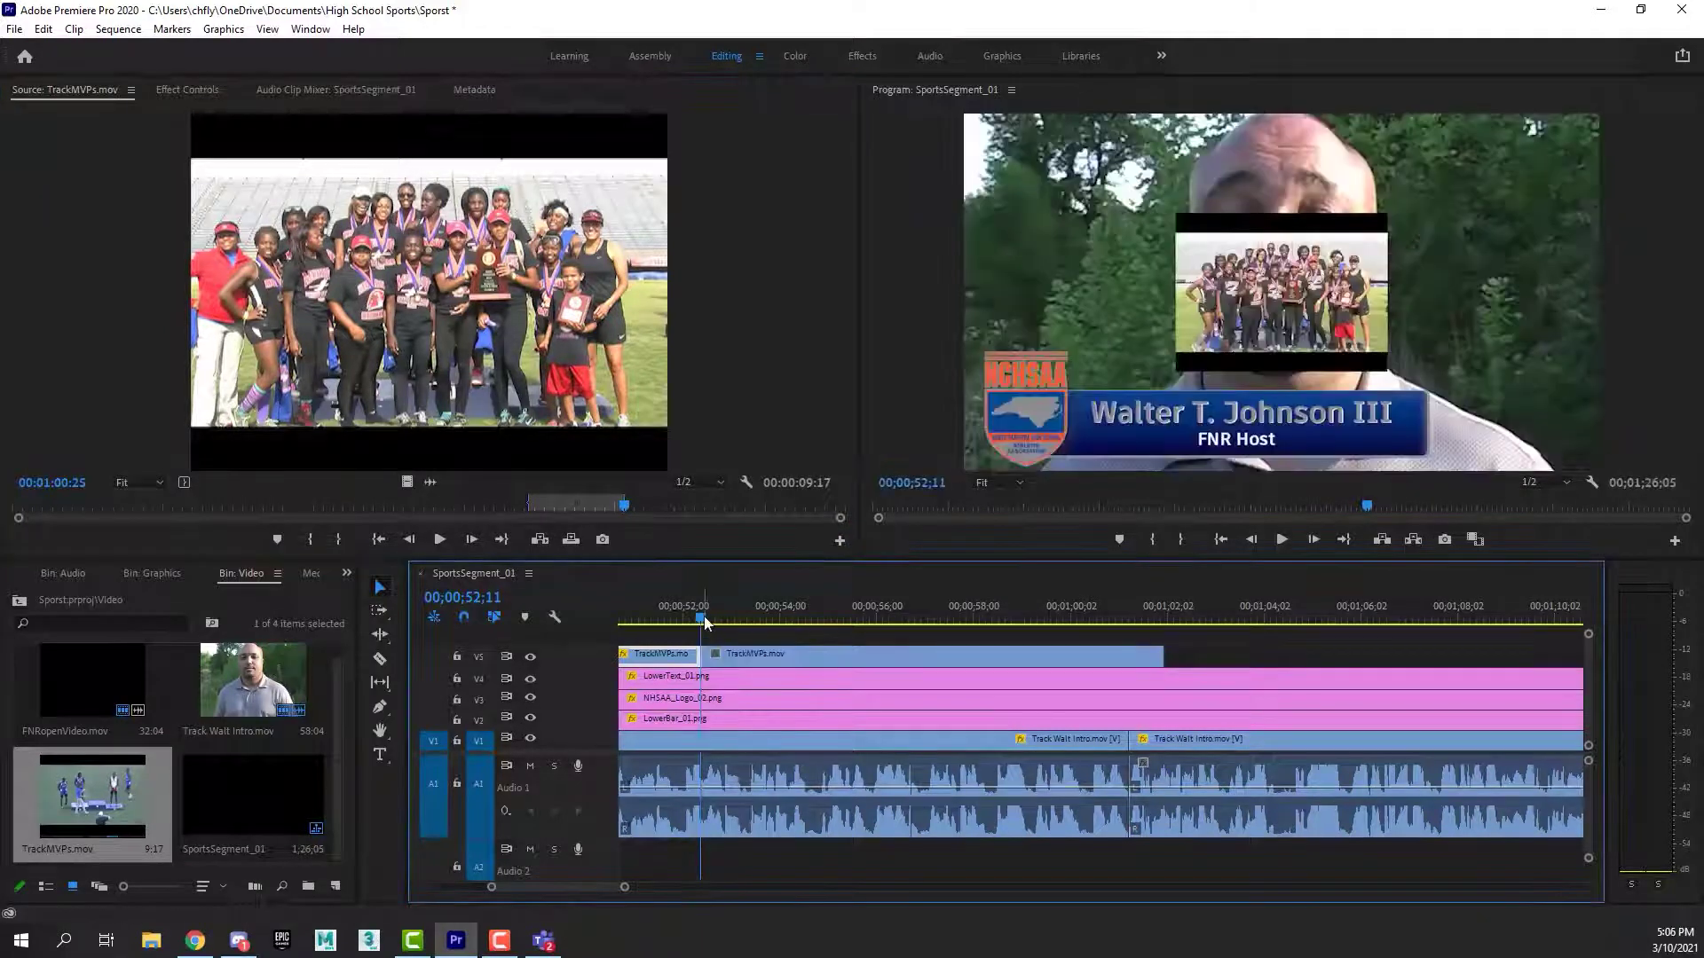
pyautogui.click(905, 655)
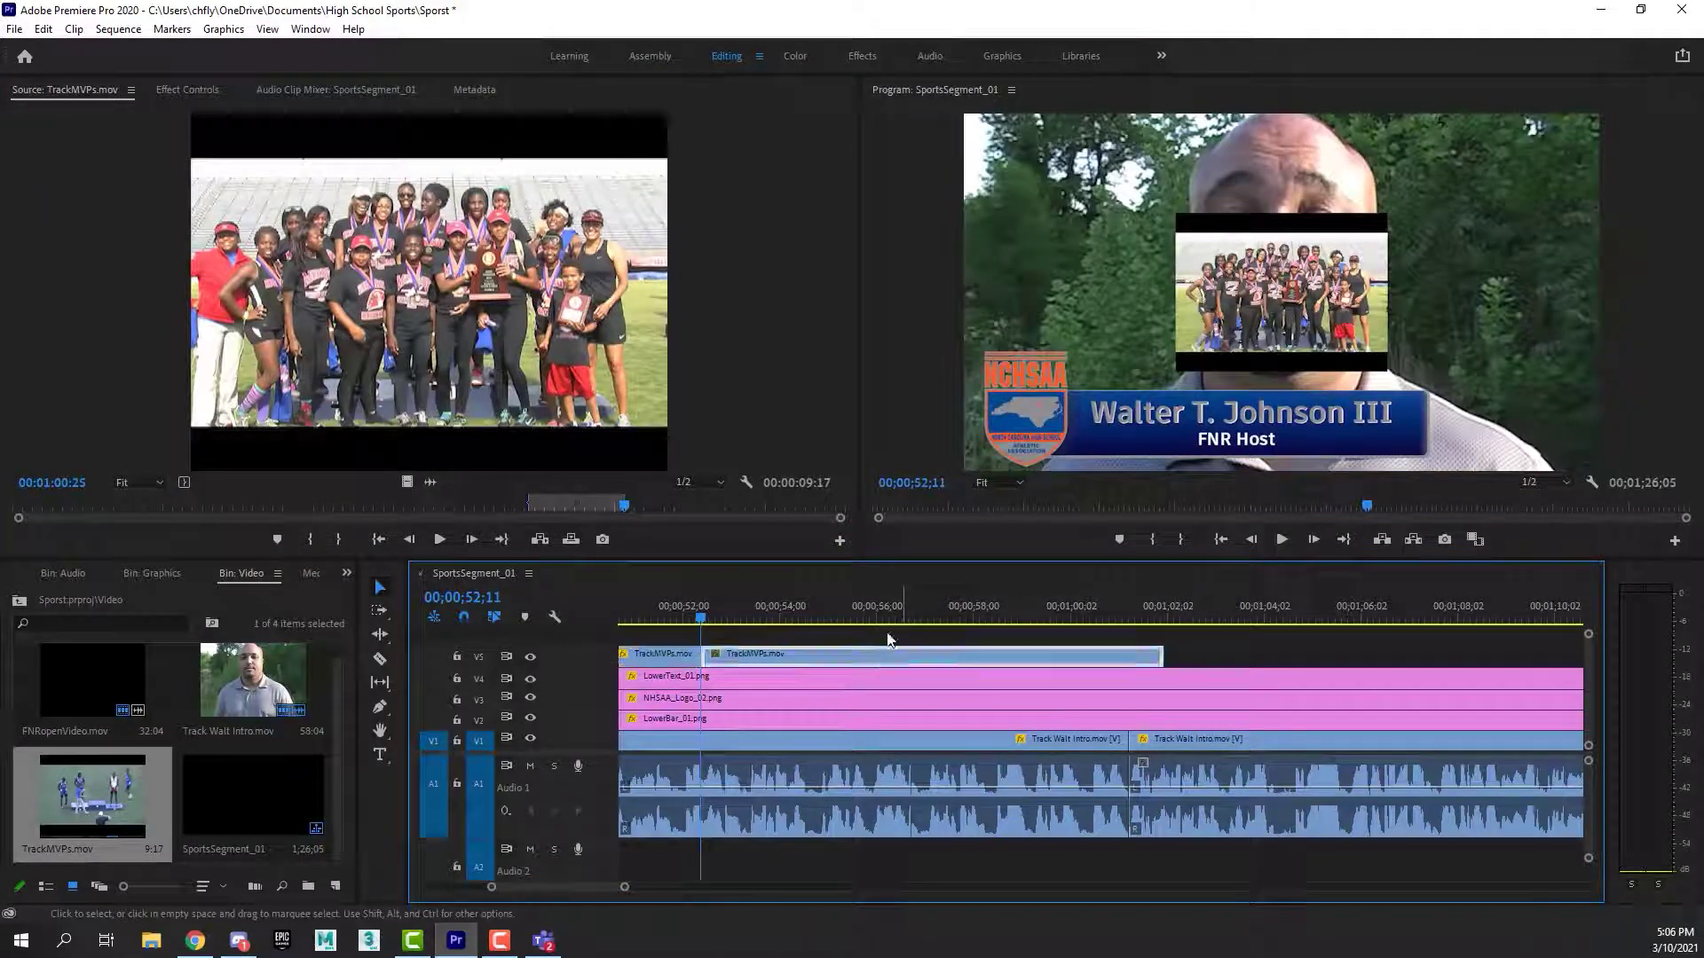
pyautogui.click(162, 89)
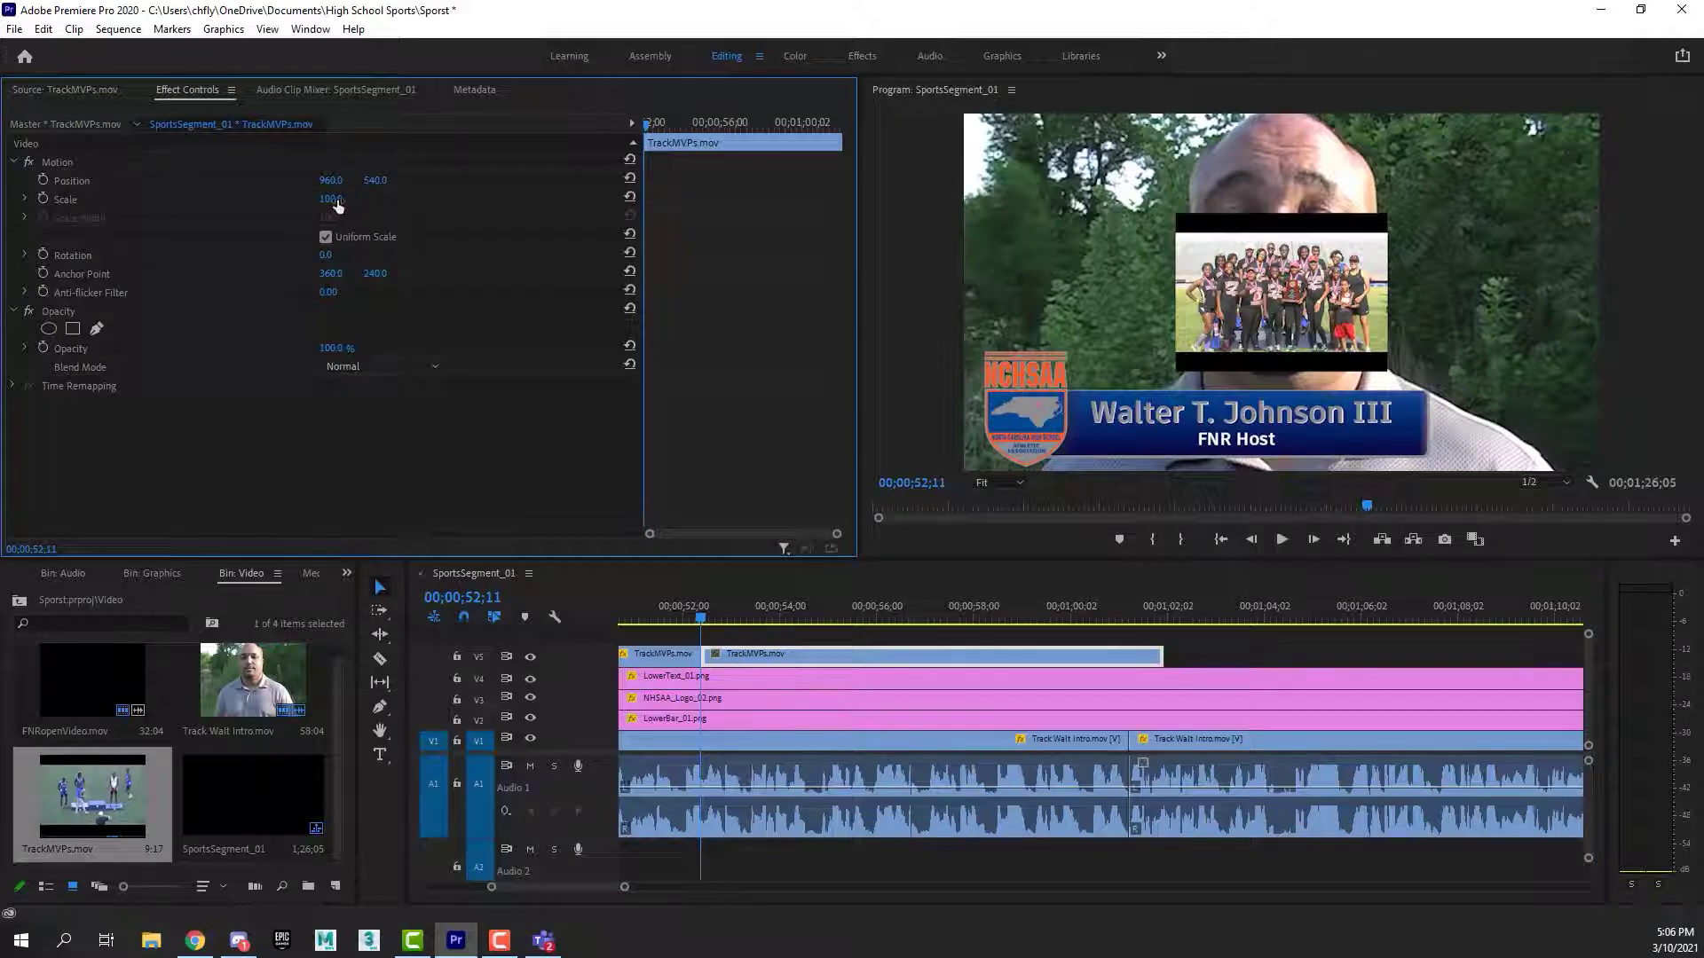
pyautogui.moveTo(337, 205); pyautogui.dragTo(518, 205)
# Trim the opening of the team photo clip in two passes, closing the gap to the podium clip each time.
pyautogui.moveTo(708, 625); pyautogui.dragTo(870, 620)
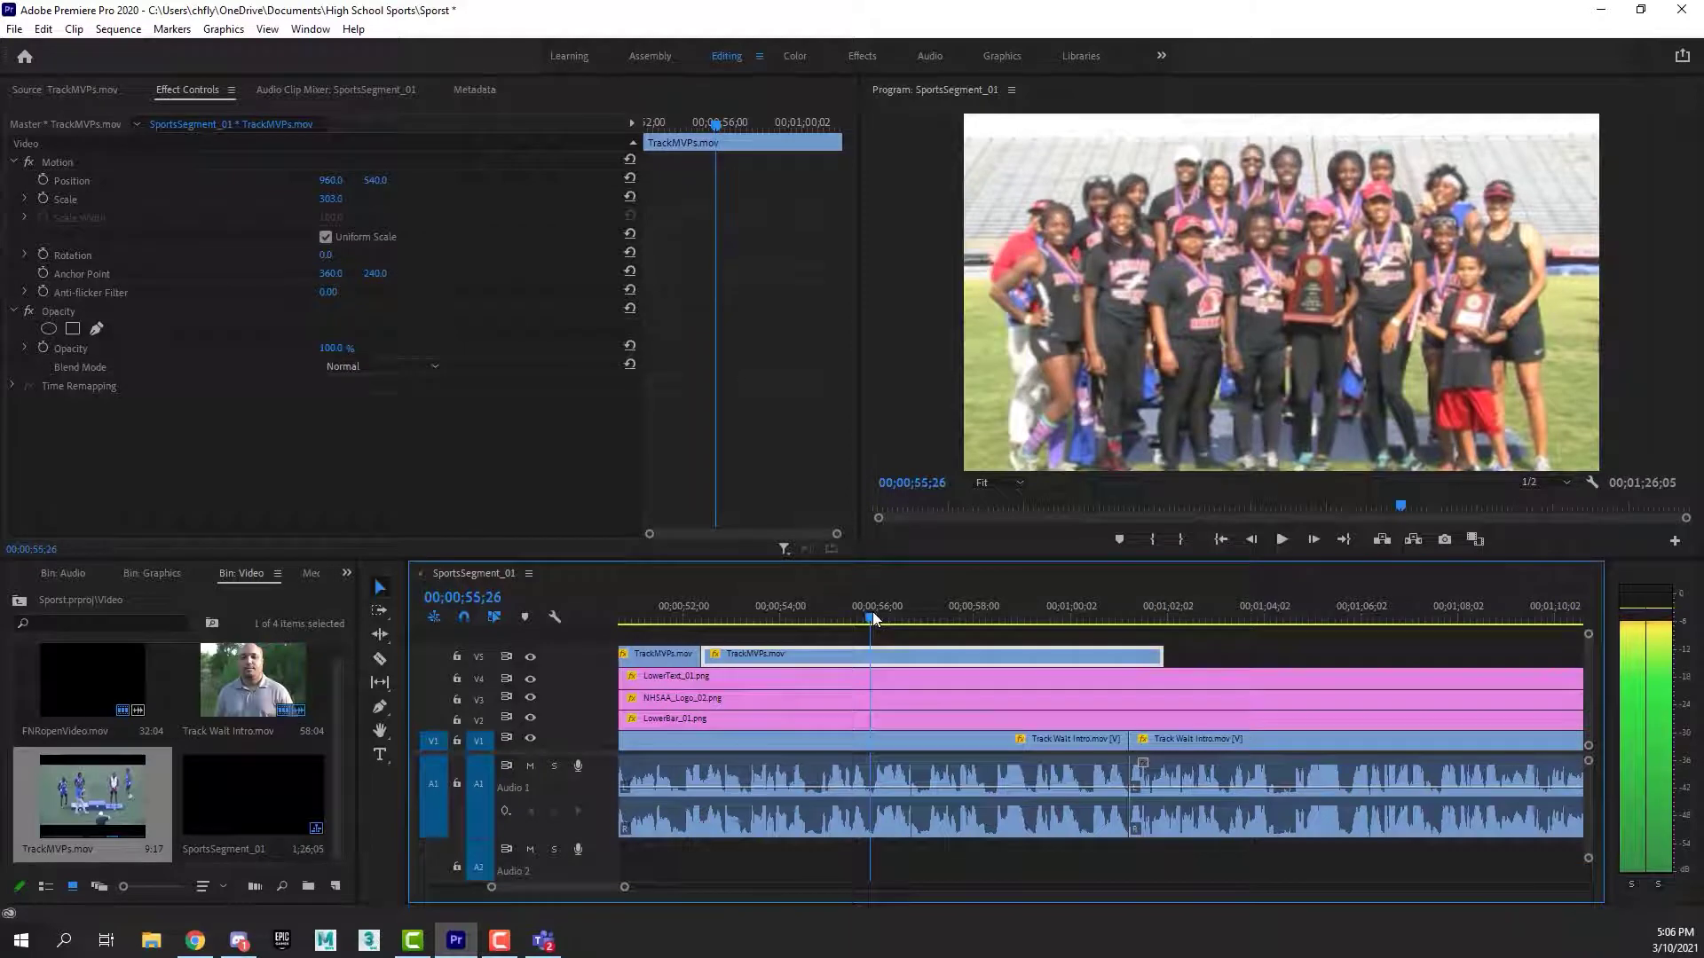
pyautogui.moveTo(709, 661); pyautogui.dragTo(787, 657)
pyautogui.click(683, 616)
pyautogui.press('space')
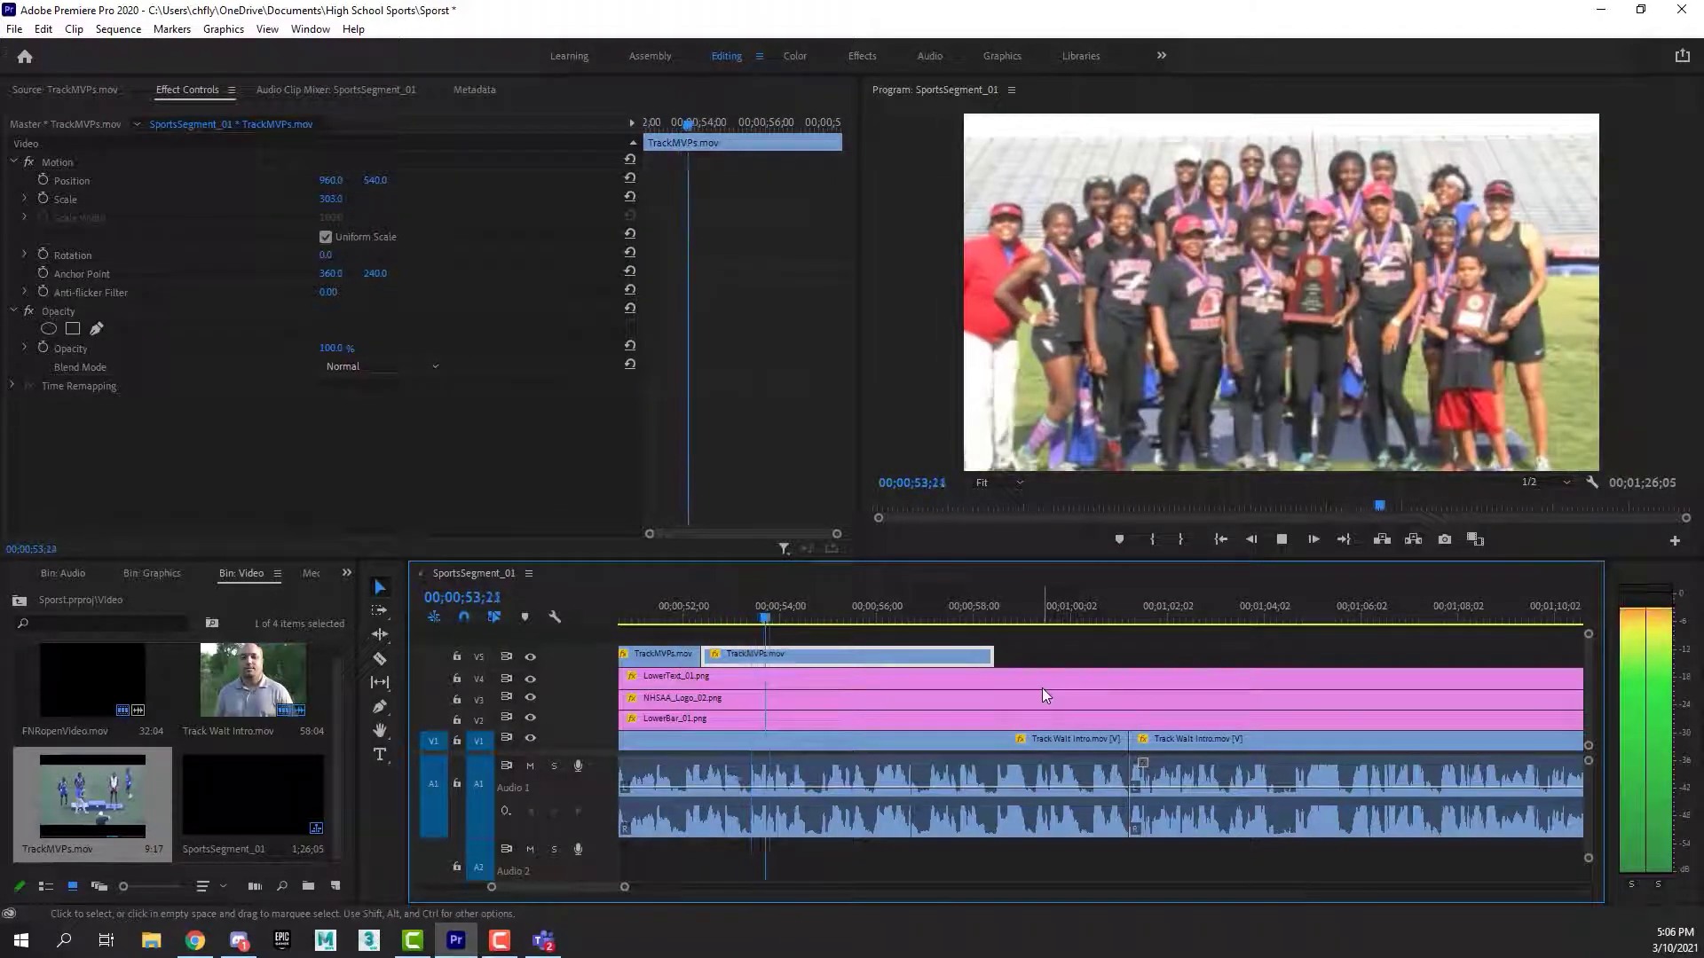
pyautogui.click(853, 619)
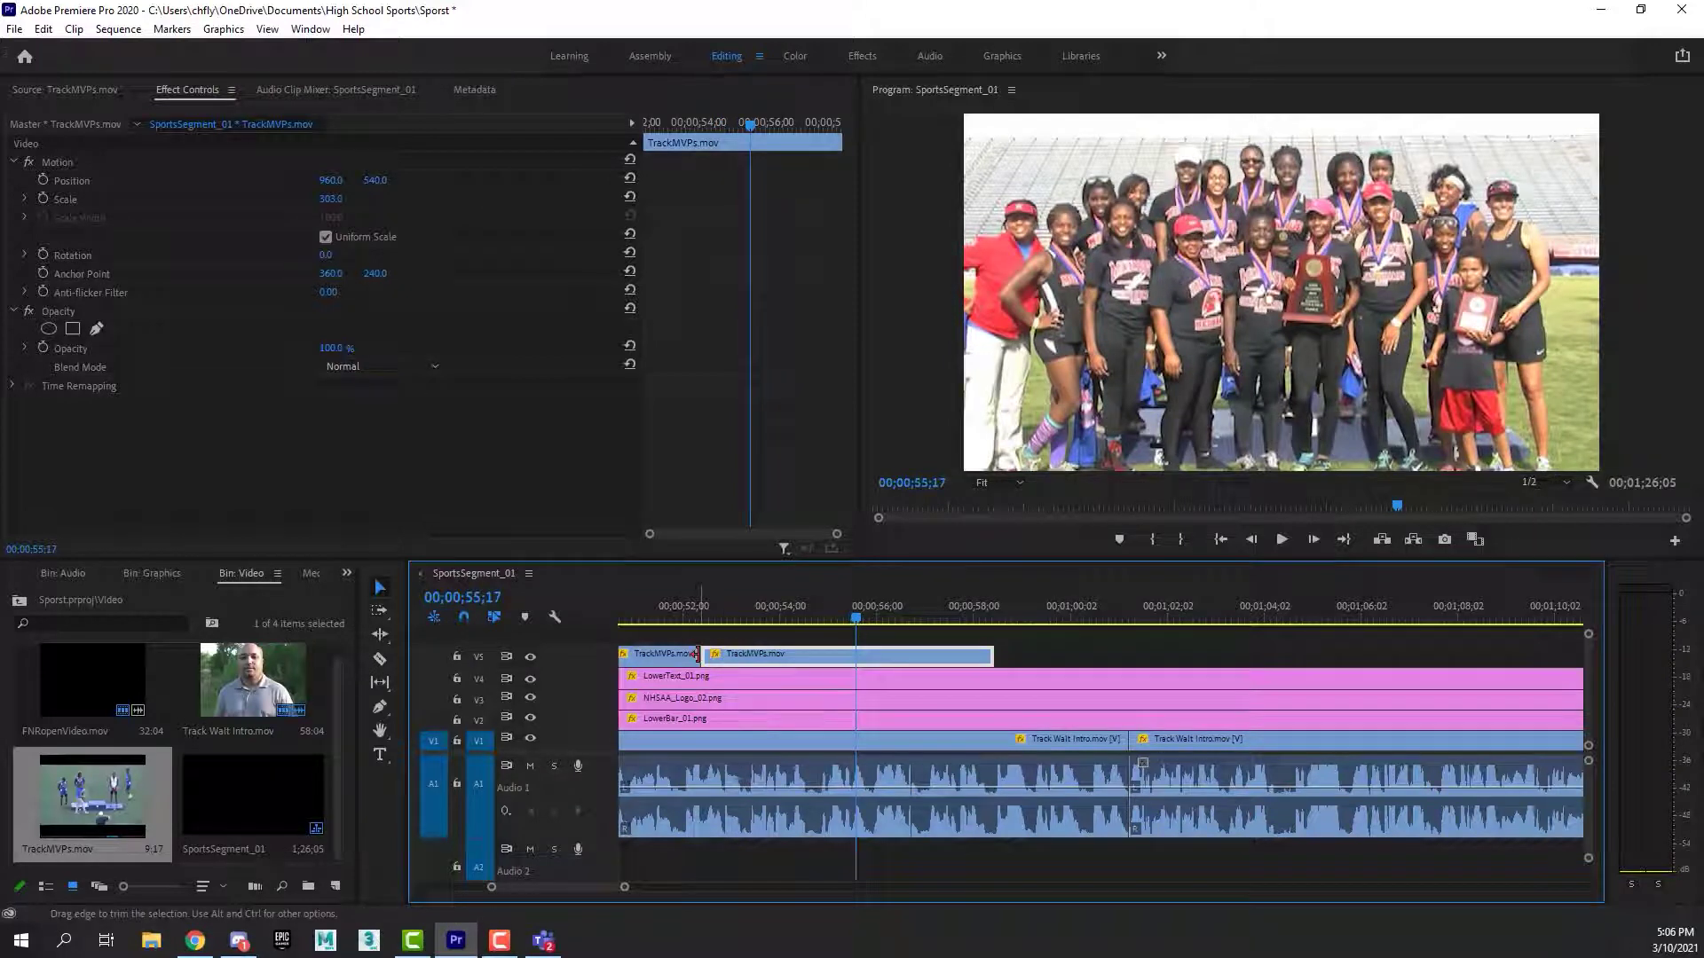
pyautogui.moveTo(706, 654); pyautogui.dragTo(783, 654)
pyautogui.moveTo(910, 658); pyautogui.dragTo(685, 618)
pyautogui.moveTo(733, 621); pyautogui.dragTo(853, 620)
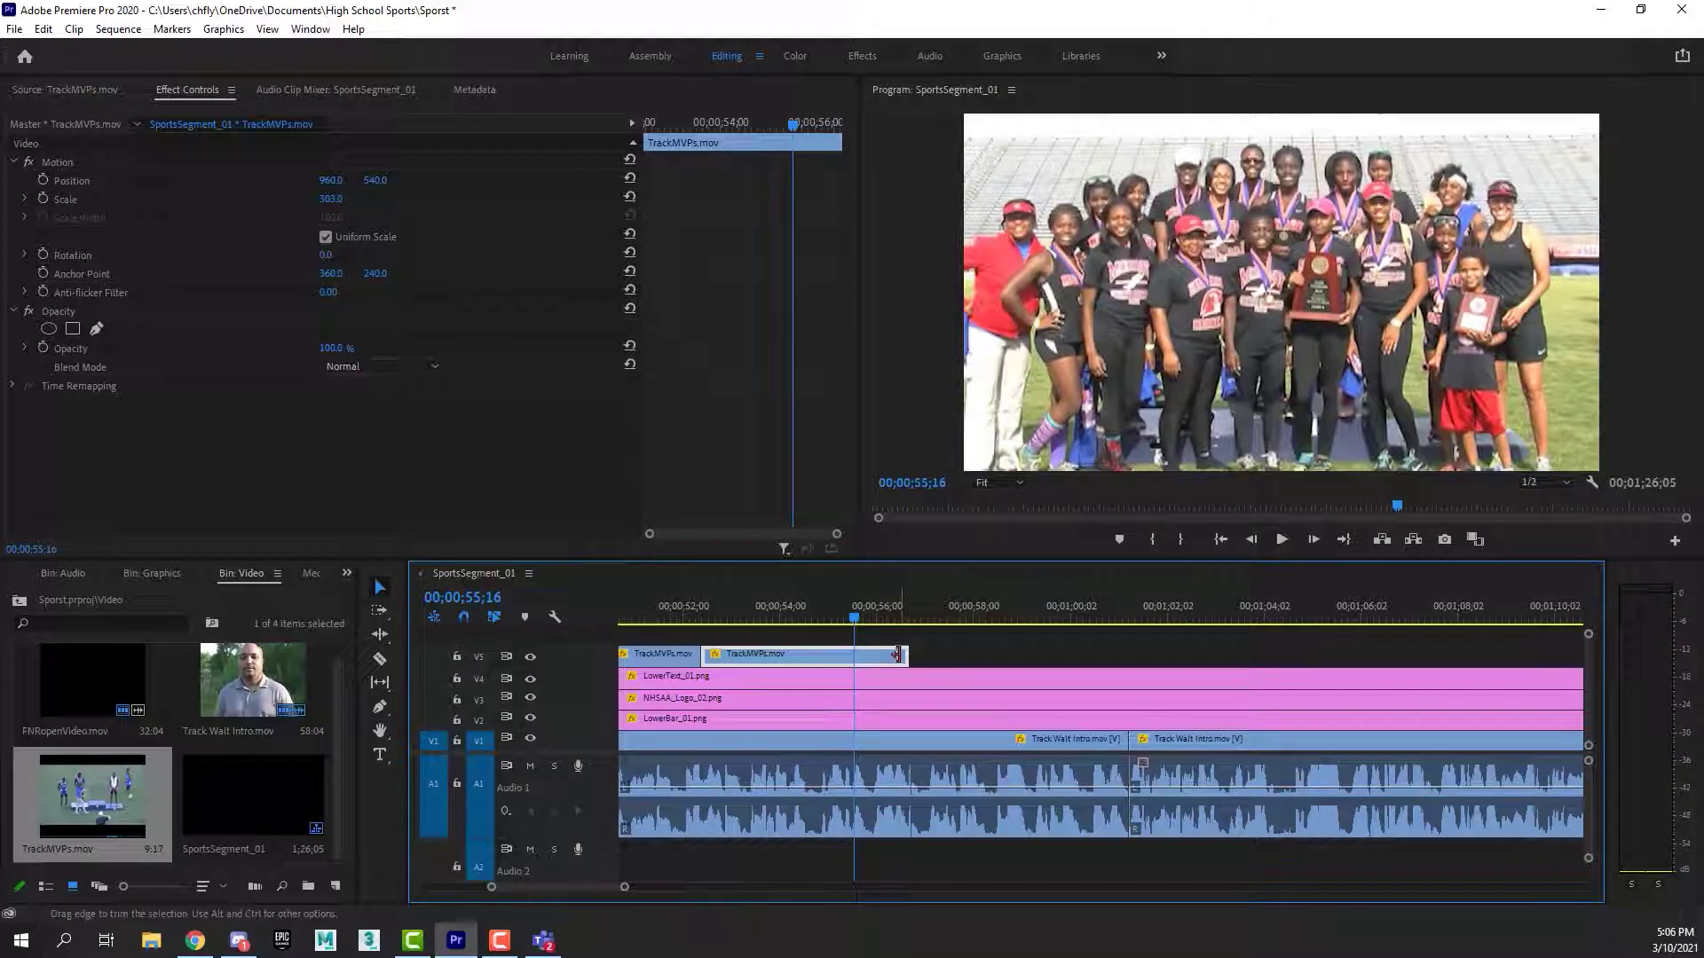
# Play the example video in the browser up to the shot of two athletes holding a plaque, and return to Premiere Pro.
pyautogui.moveTo(853, 617); pyautogui.dragTo(806, 619)
pyautogui.click(195, 941)
pyautogui.click(371, 607)
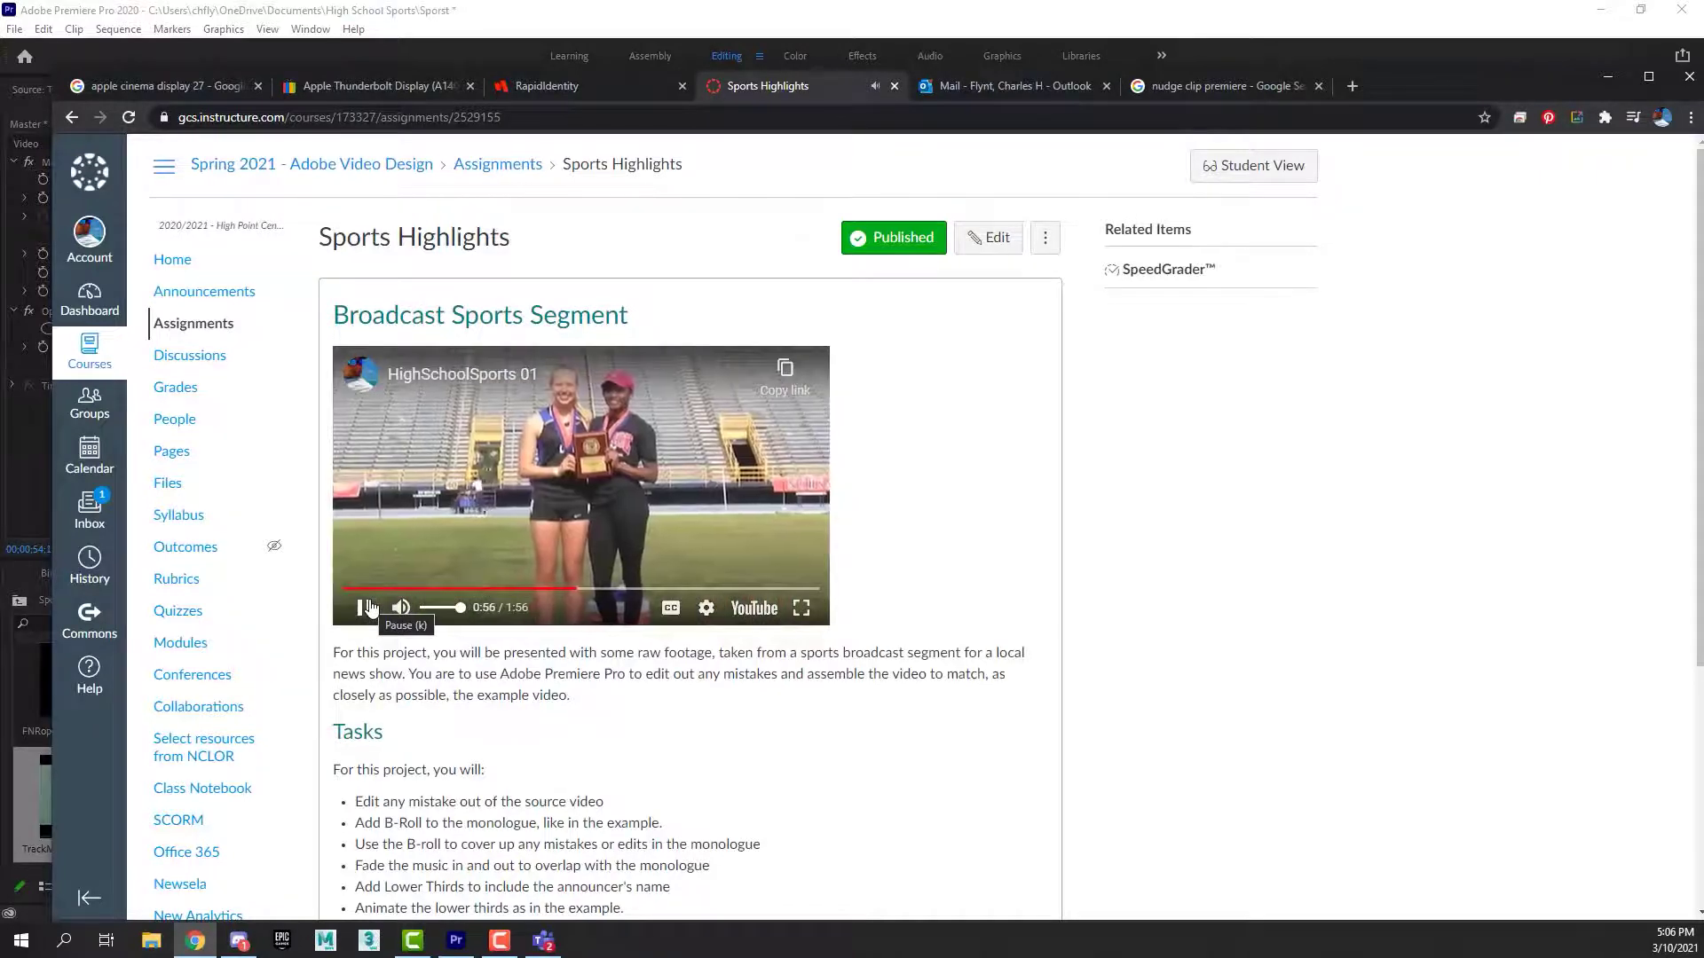
pyautogui.click(371, 607)
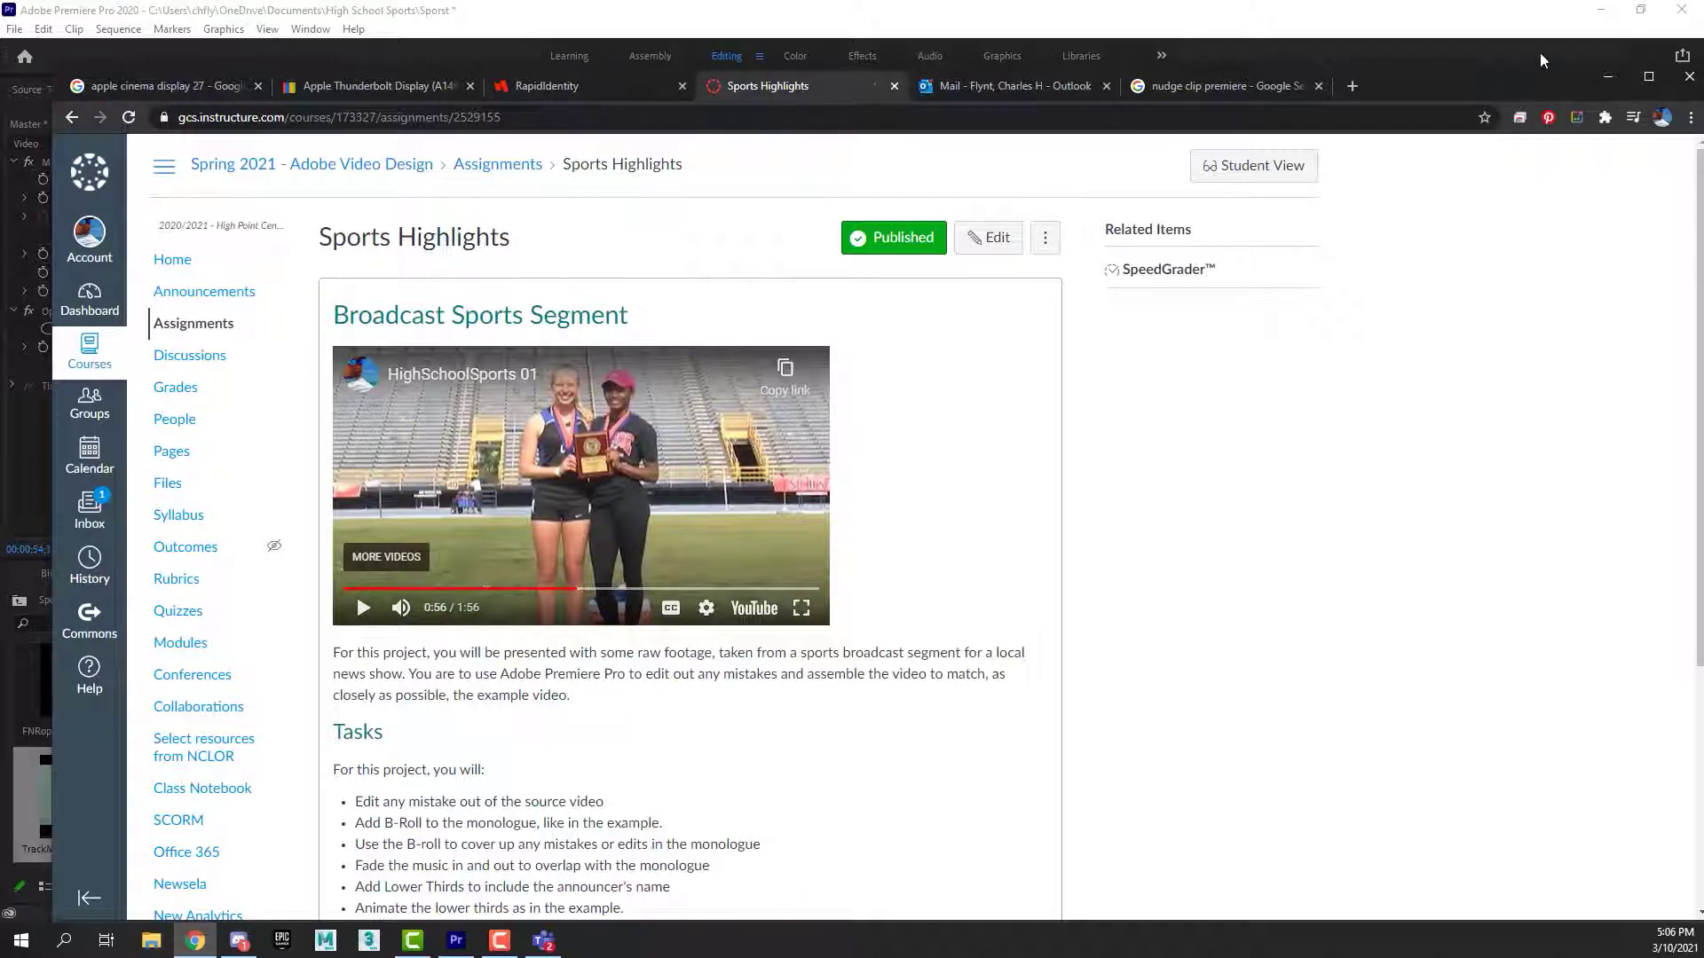
pyautogui.click(1464, 26)
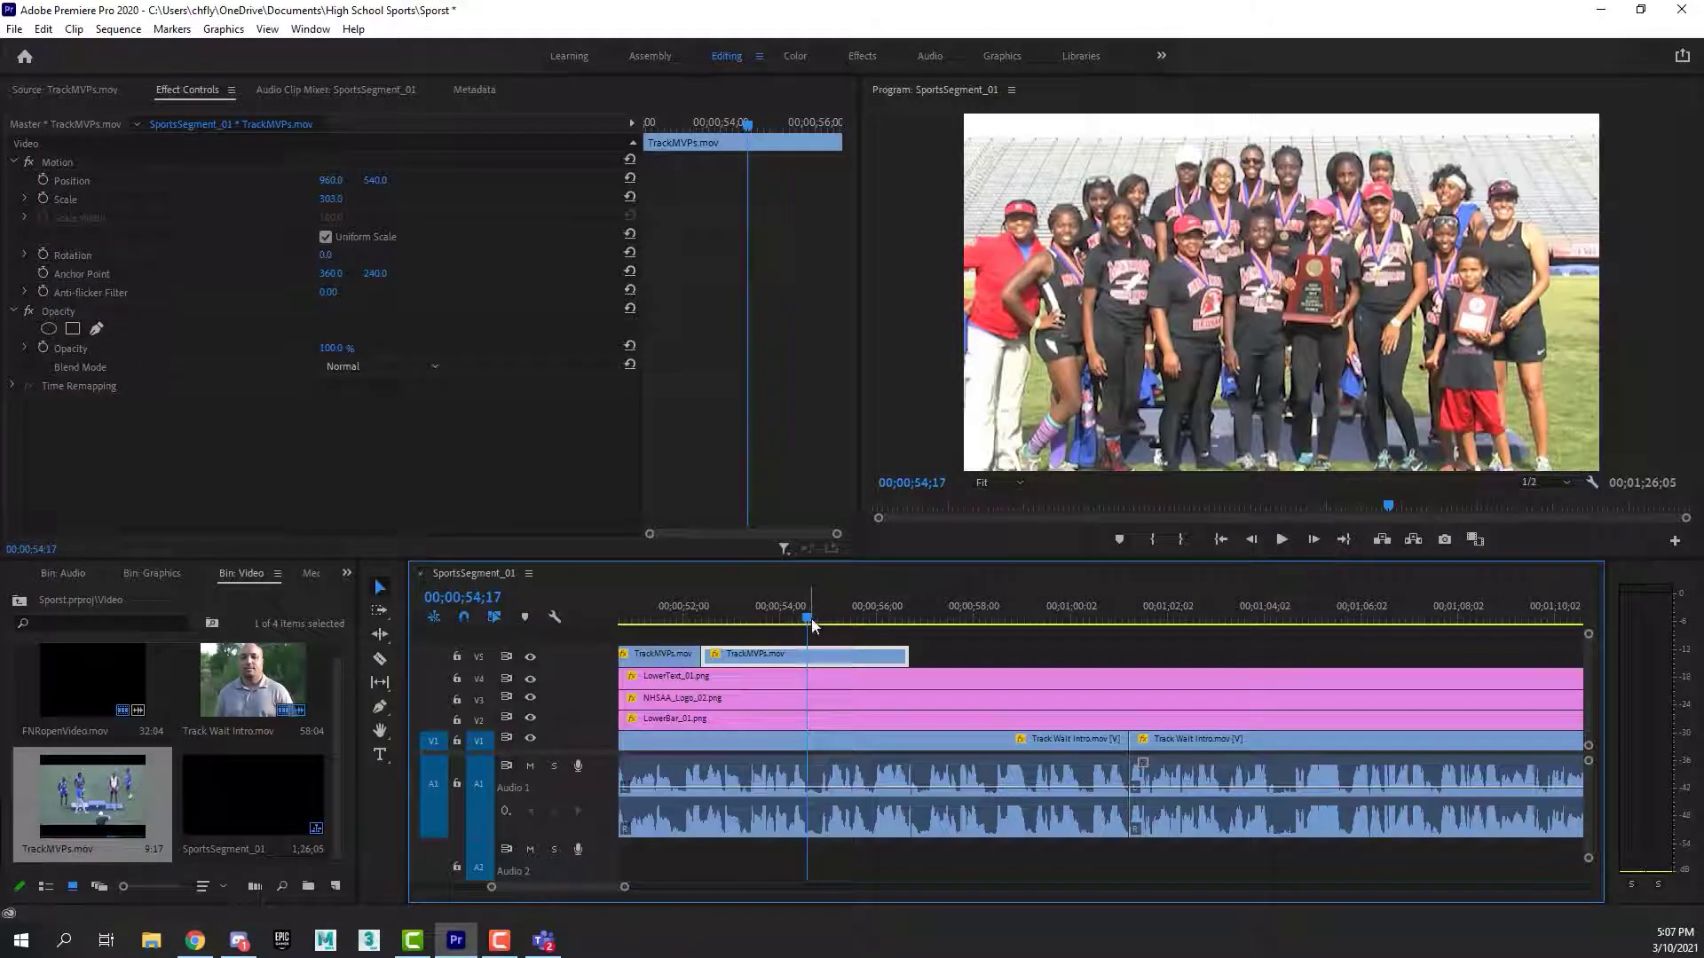
# Play the team photo clip in the sequence and trim its end to 00;00;55;15.
pyautogui.press('space')
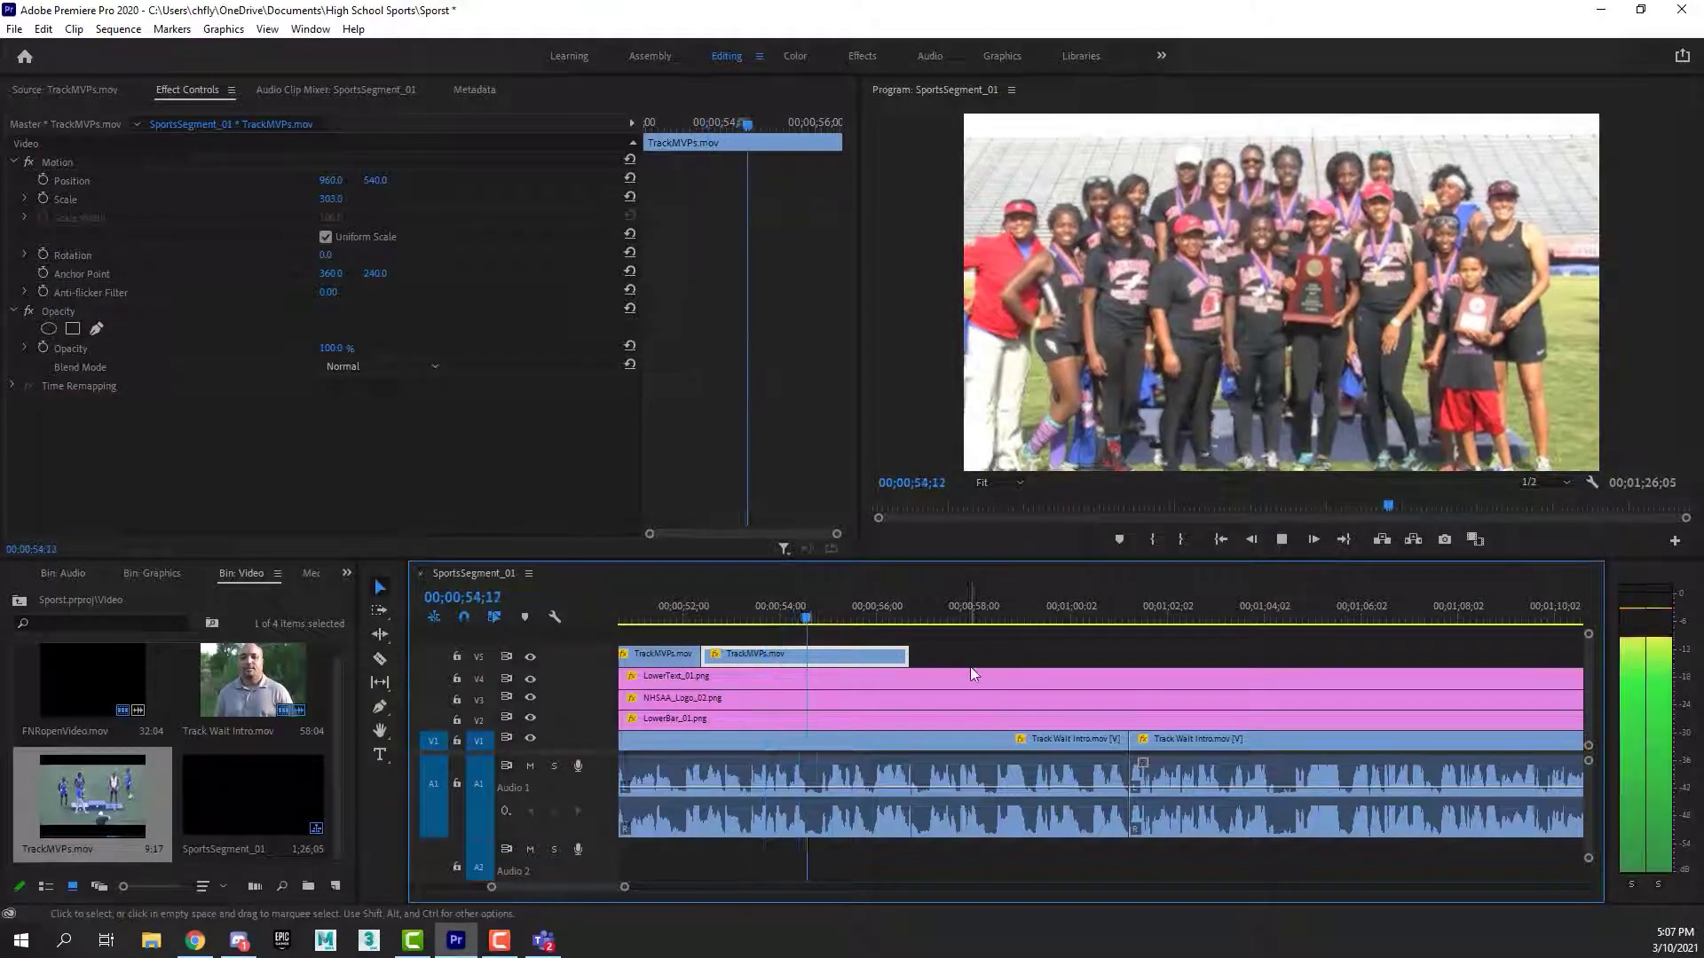
pyautogui.press('space')
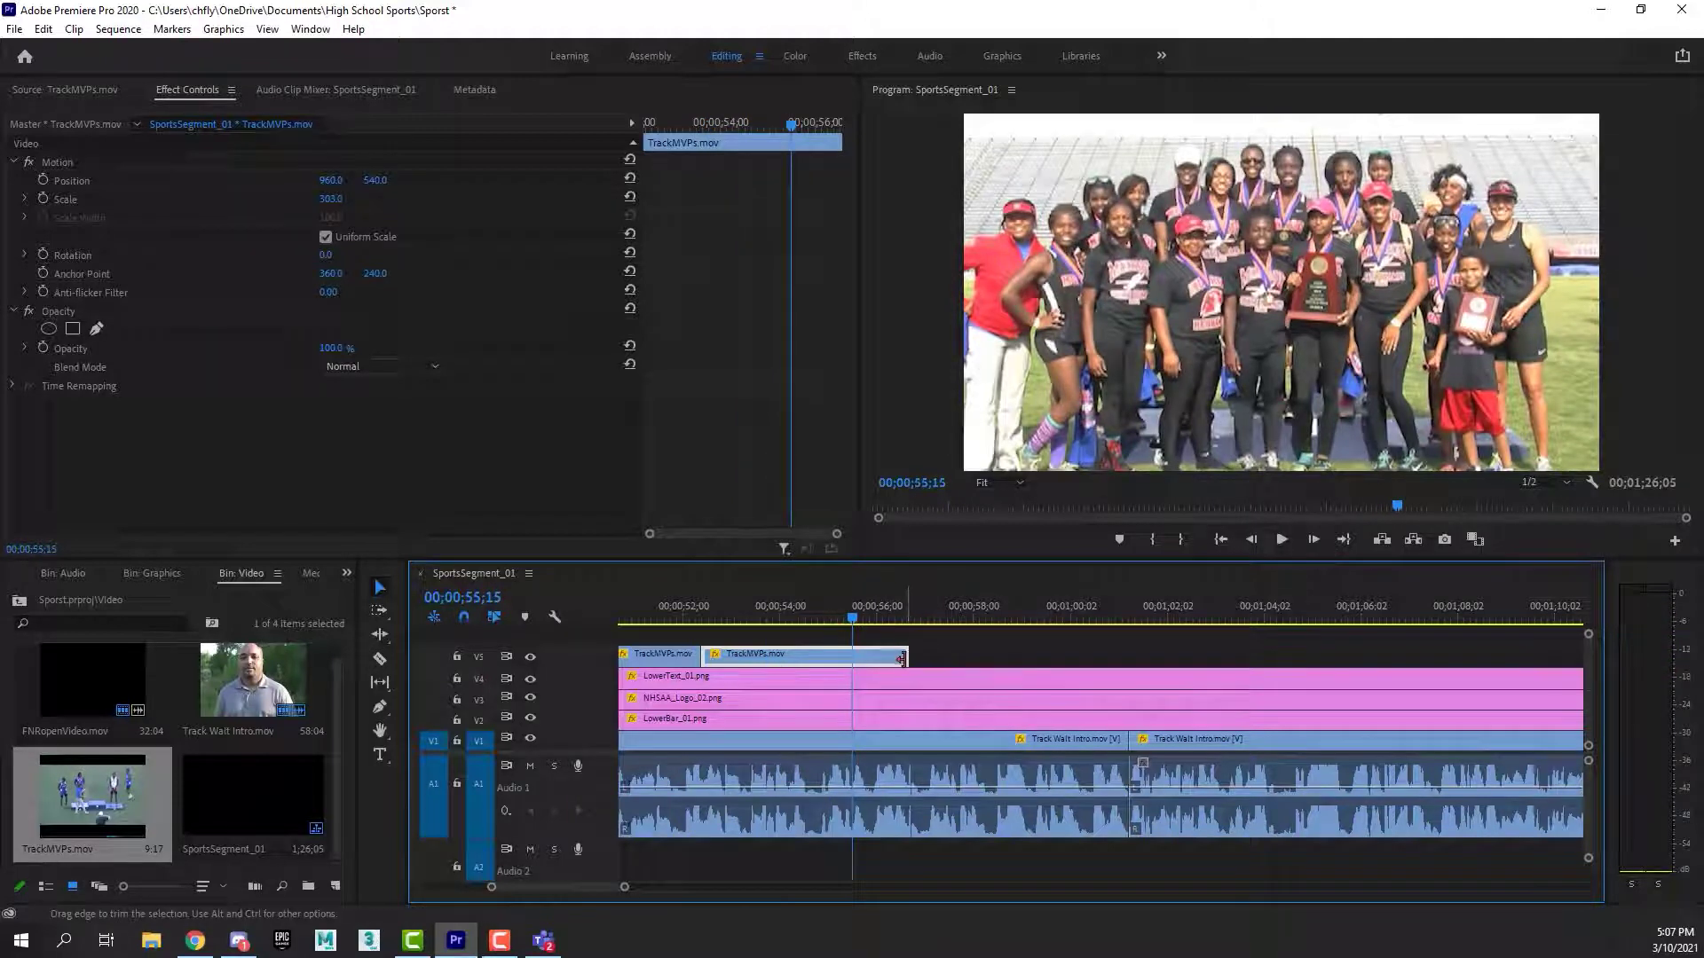
pyautogui.moveTo(898, 659); pyautogui.dragTo(852, 659)
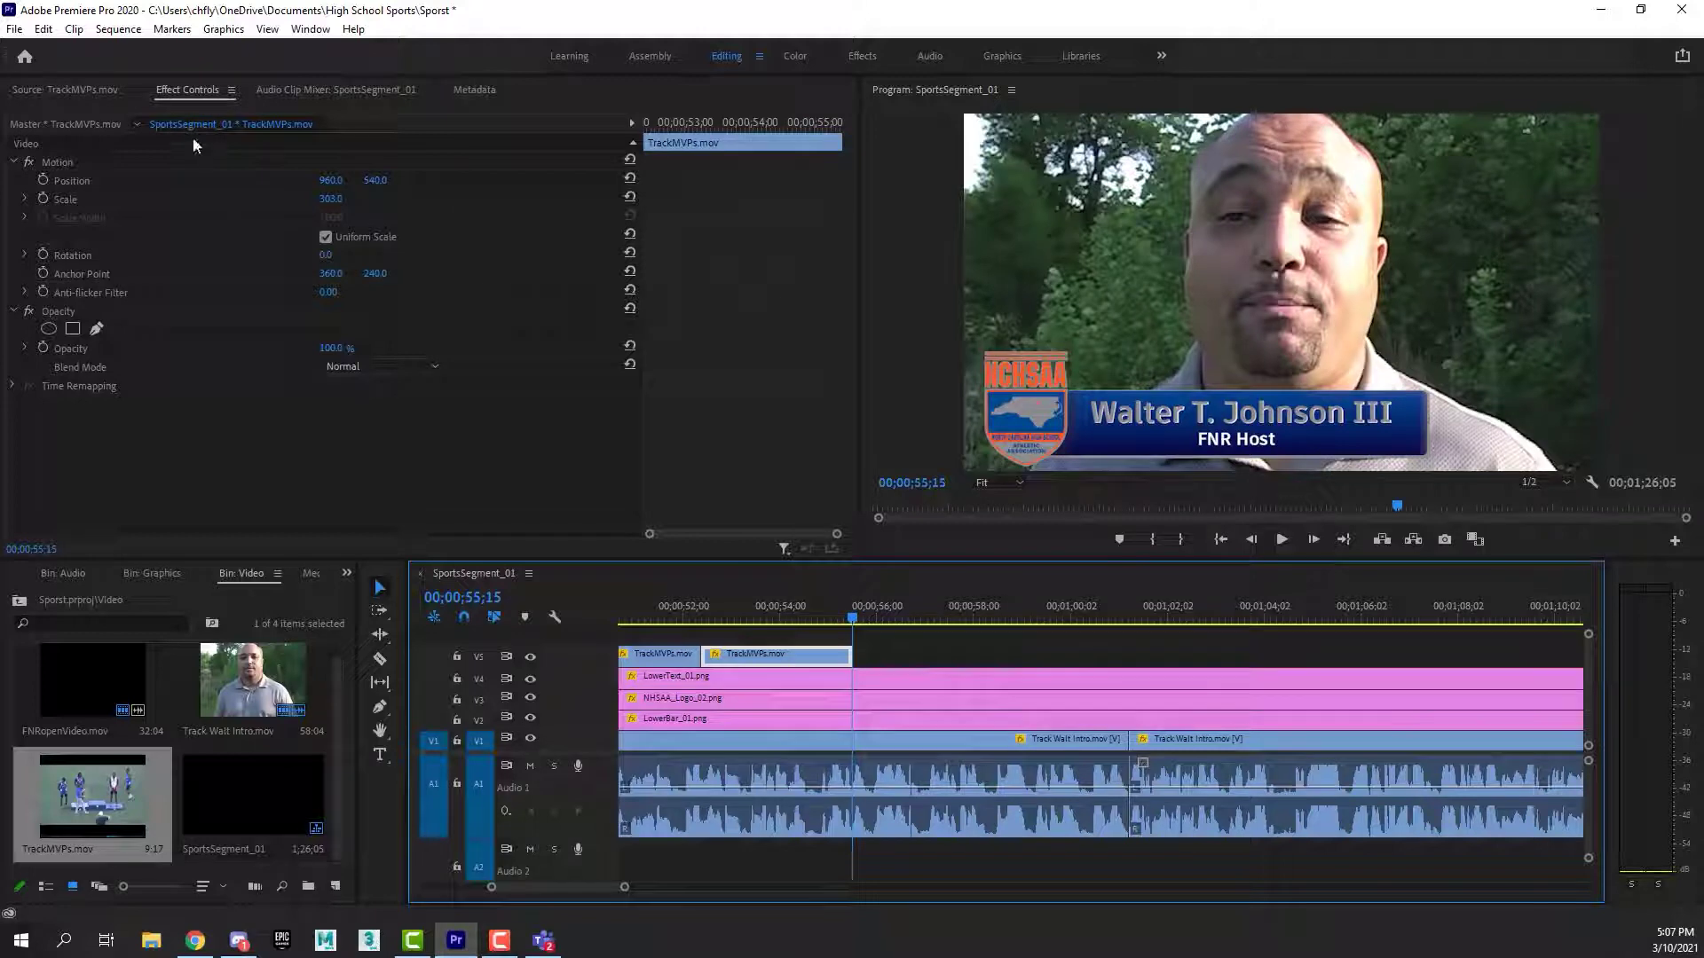
# Find the shot of two athletes holding a plaque in the TrackMVPs.mov source and mark its In point at 00:00:03:29.
pyautogui.click(81, 90)
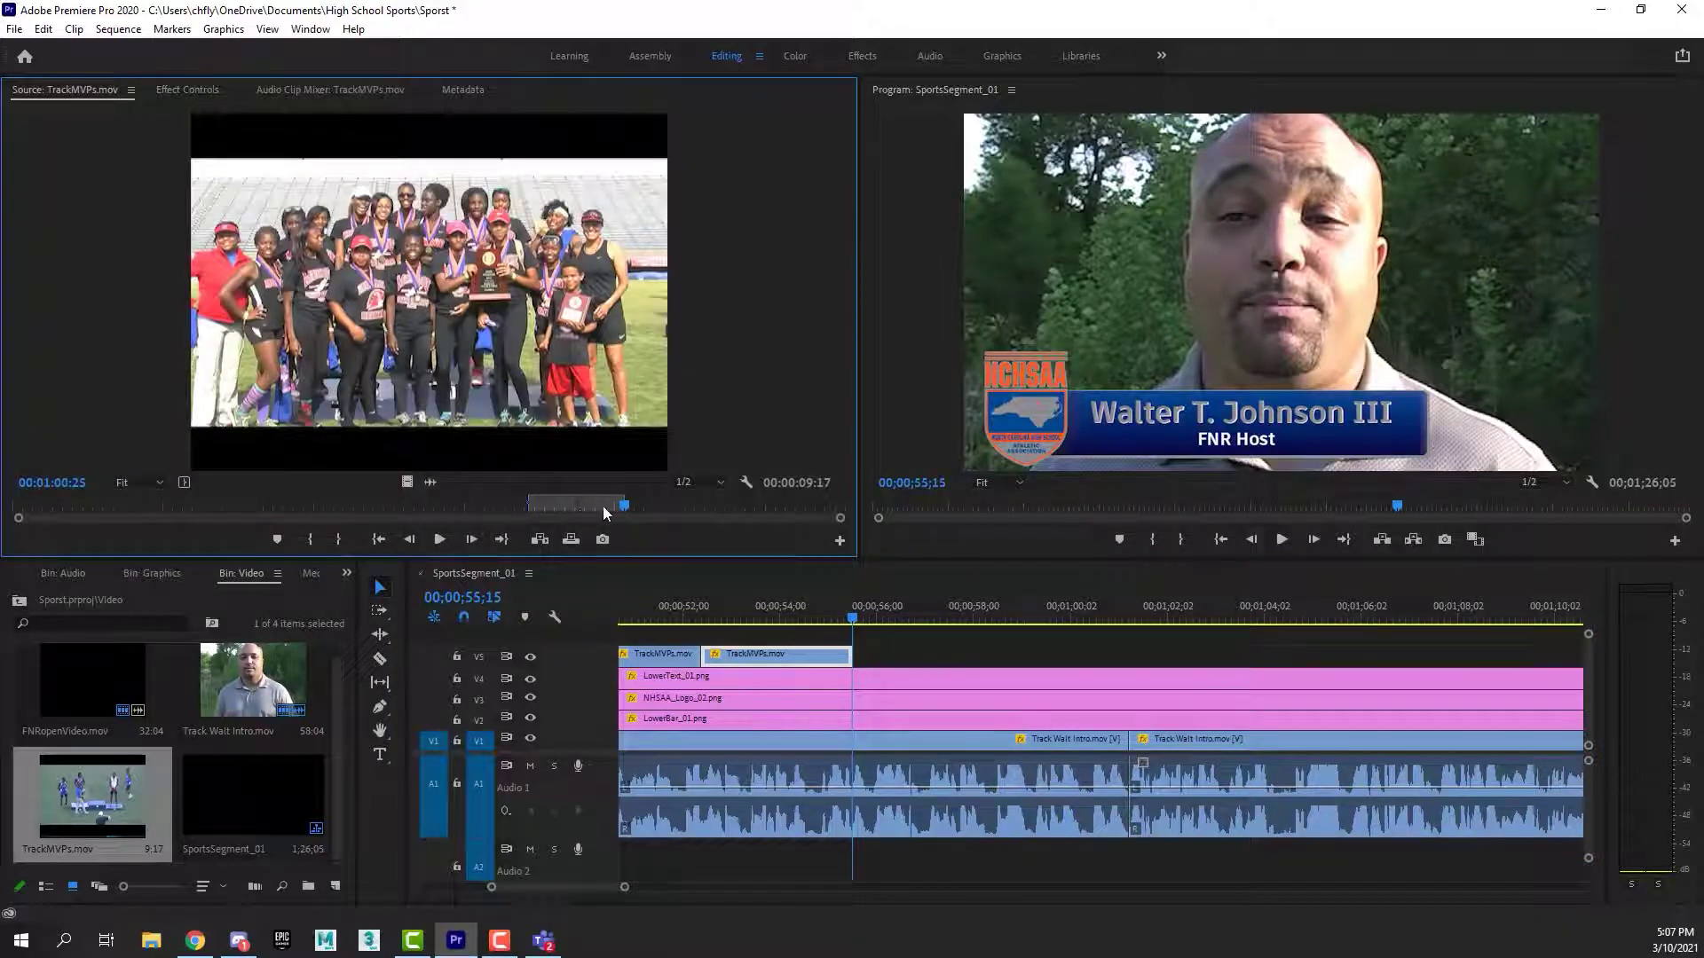
pyautogui.moveTo(625, 509); pyautogui.dragTo(92, 483)
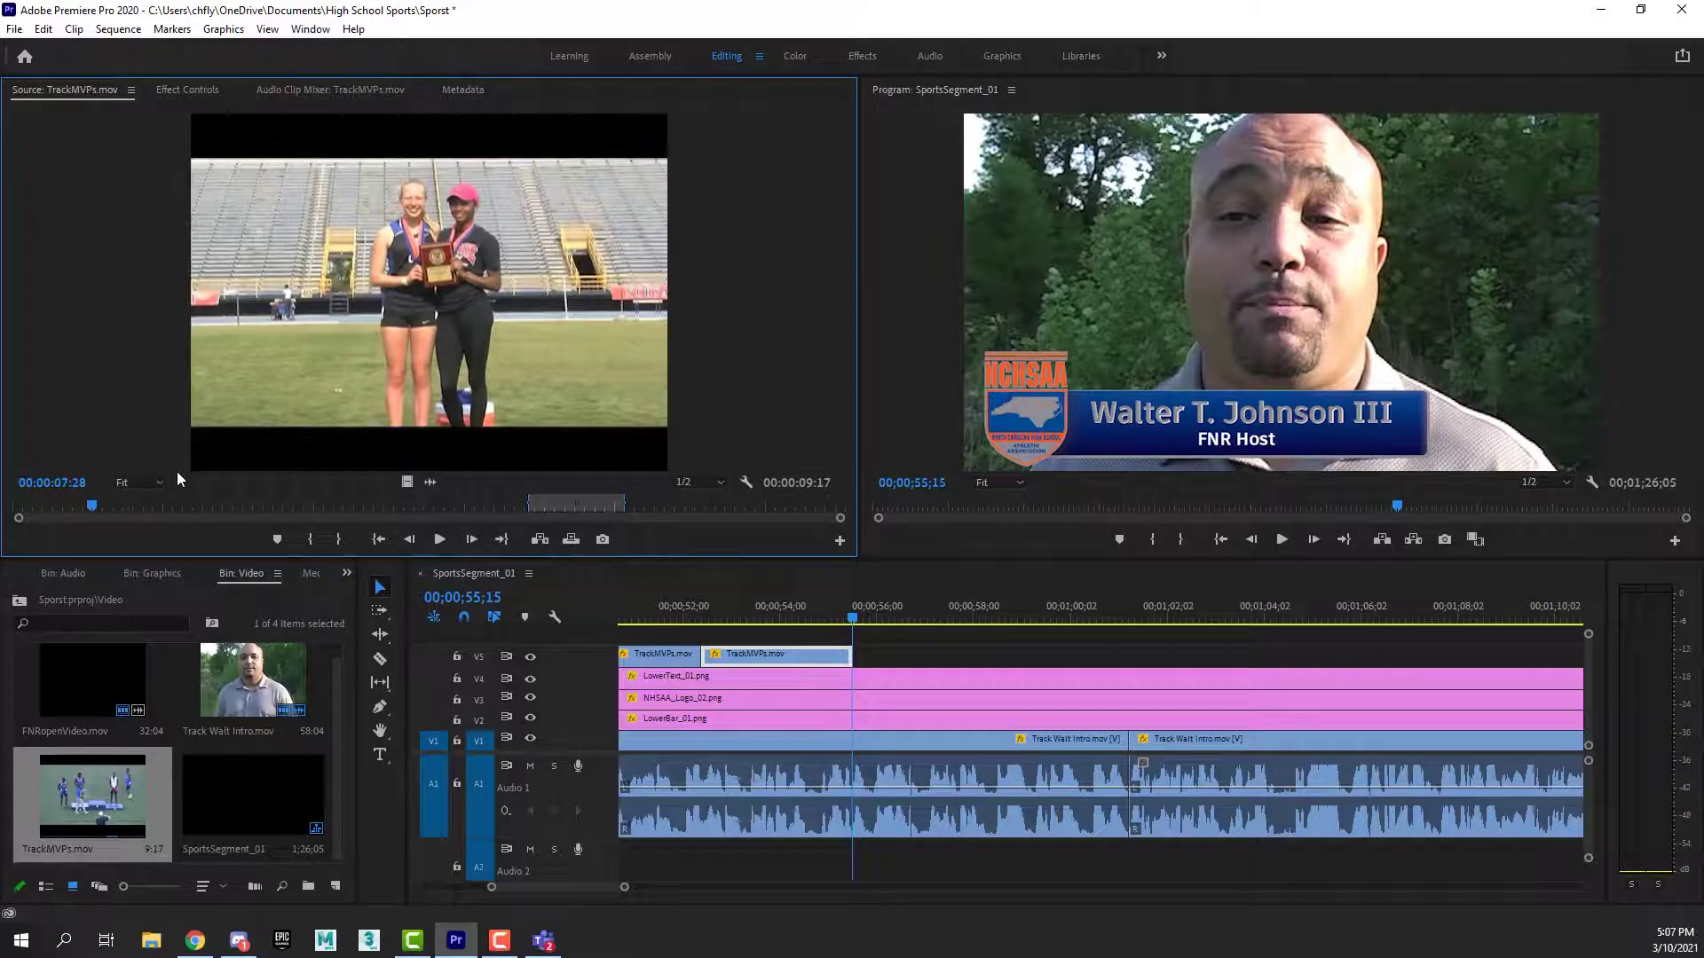
pyautogui.press('space')
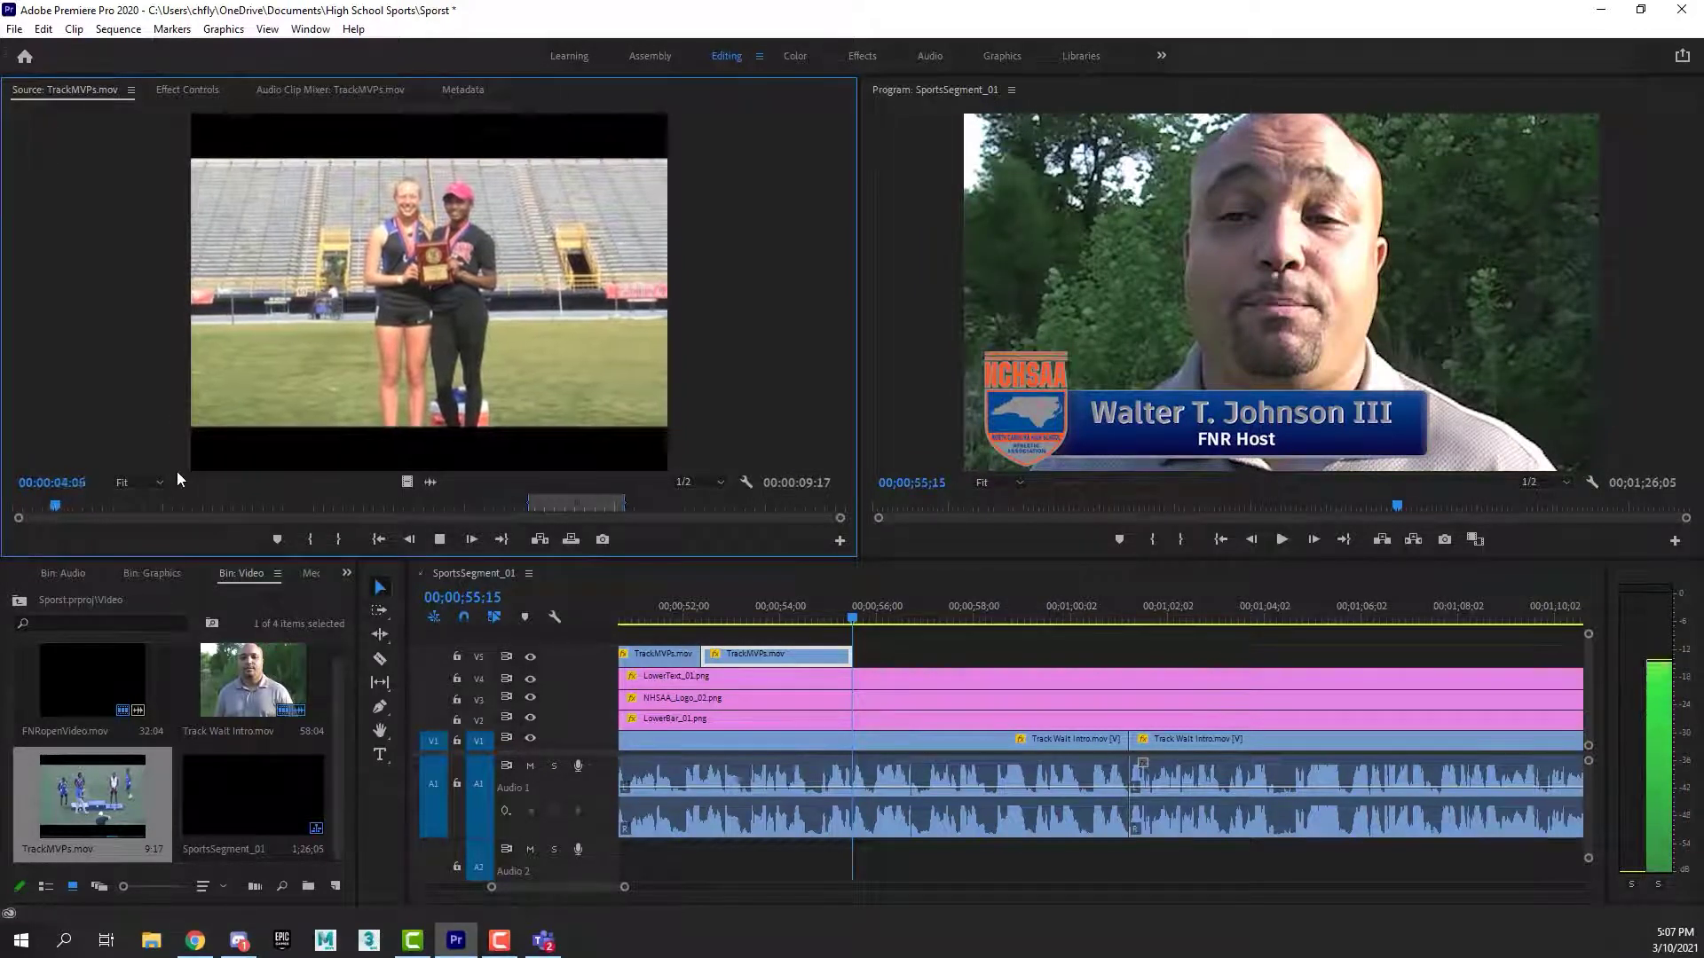
pyautogui.press('space')
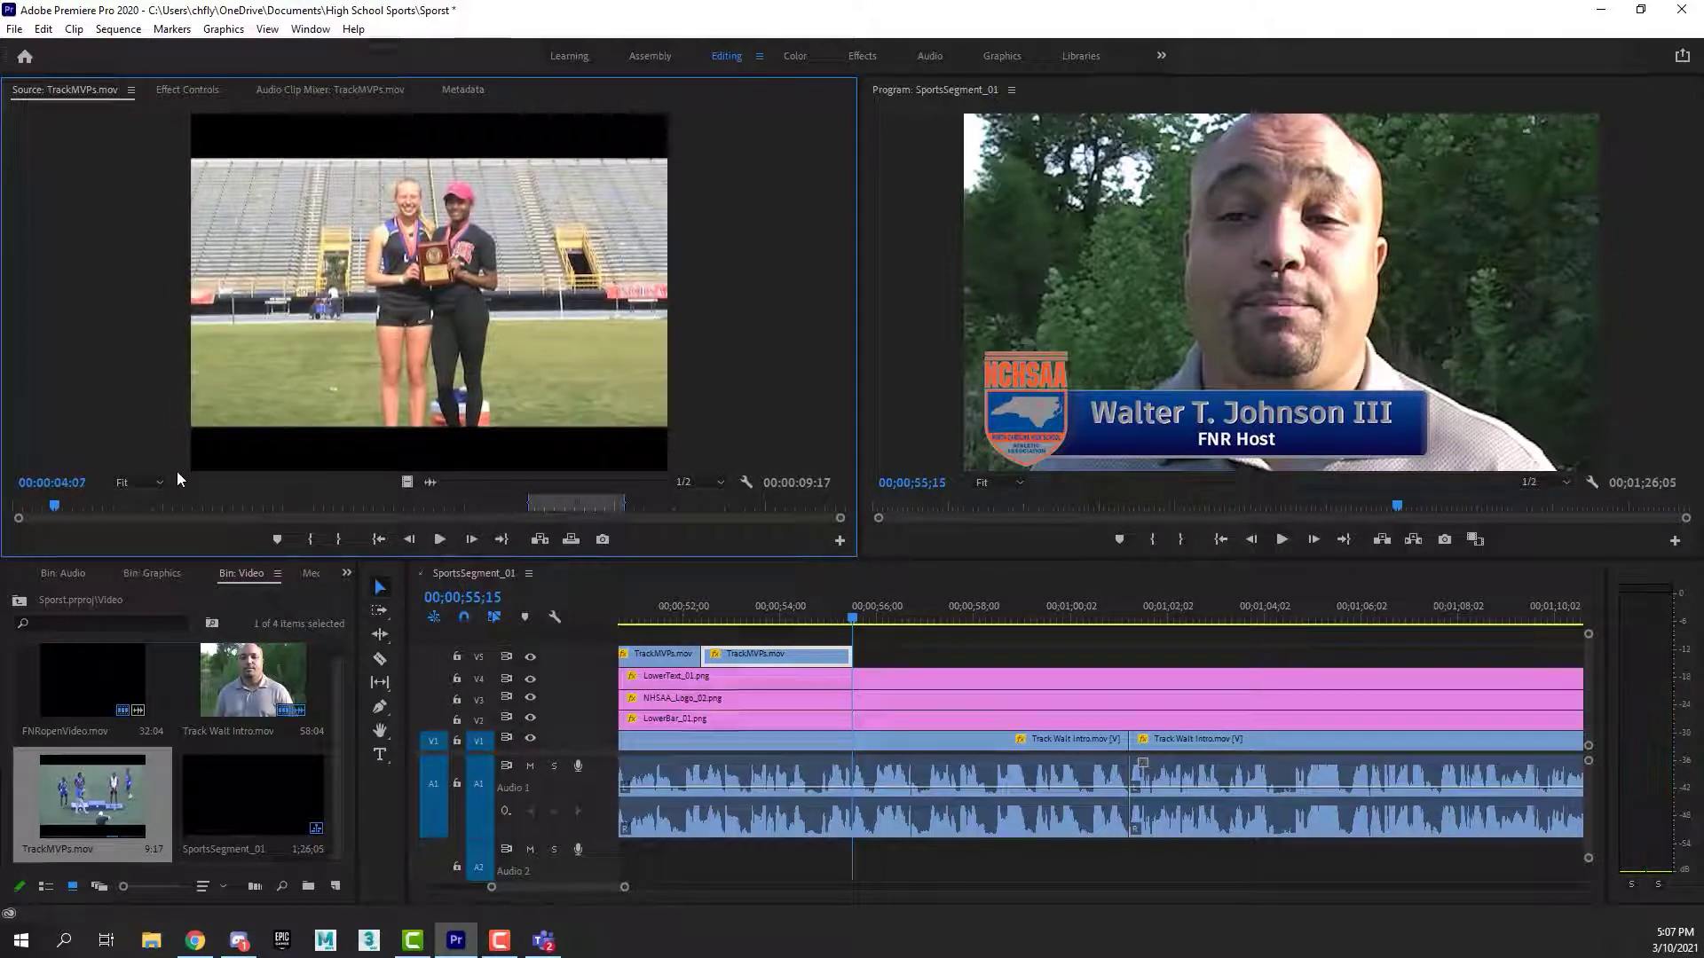
pyautogui.press('Left')
pyautogui.press('Left')
pyautogui.press('Left')
pyautogui.press('Left')
pyautogui.press('Left')
pyautogui.press('Left')
pyautogui.press('Left')
pyautogui.press('Left')
pyautogui.press('Left')
pyautogui.press('Left')
pyautogui.press('Left')
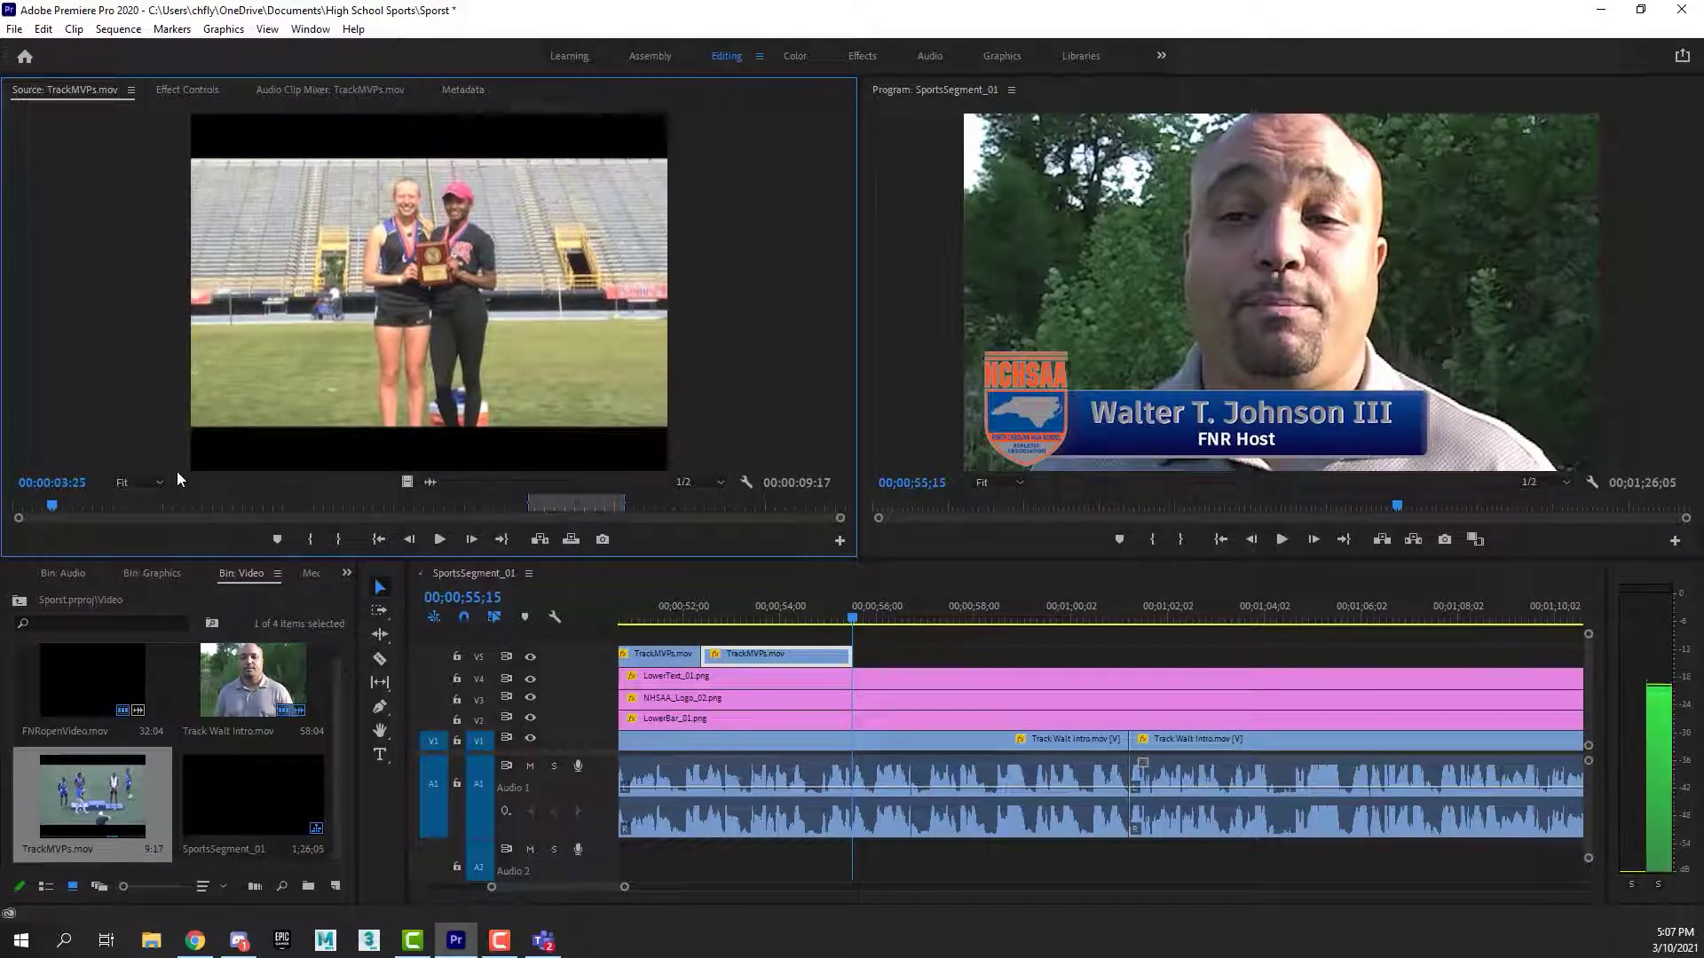
pyautogui.press('Right')
pyautogui.press('Right')
pyautogui.press('Right')
pyautogui.press('Right')
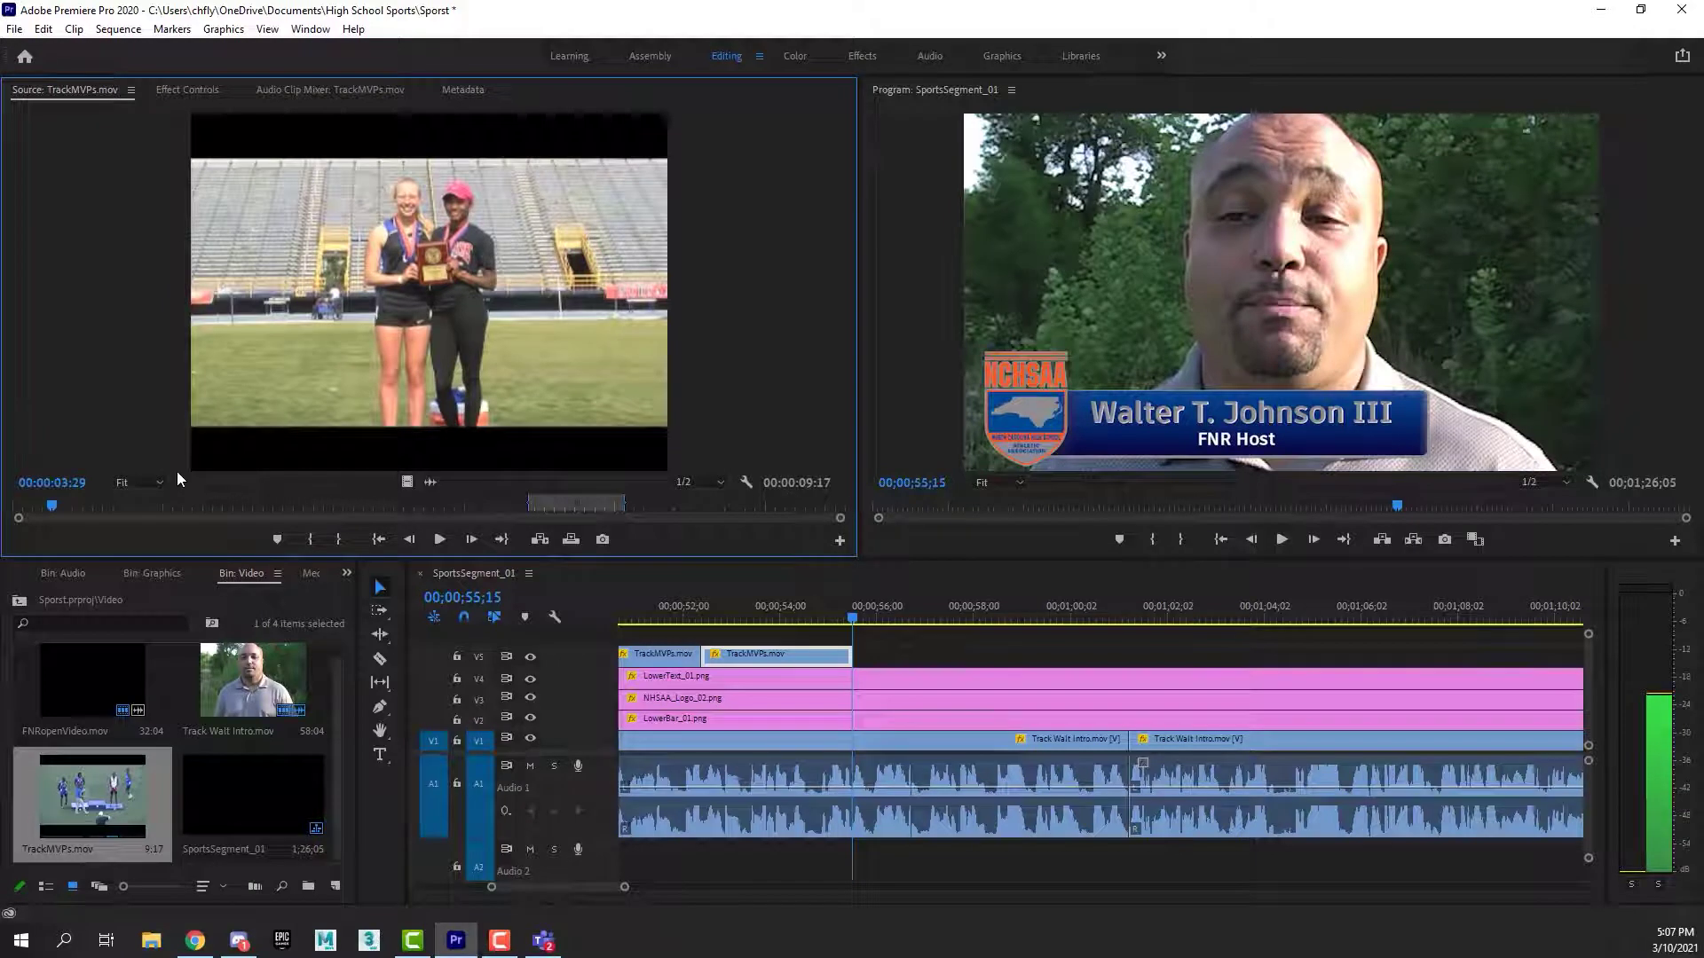
pyautogui.press('i')
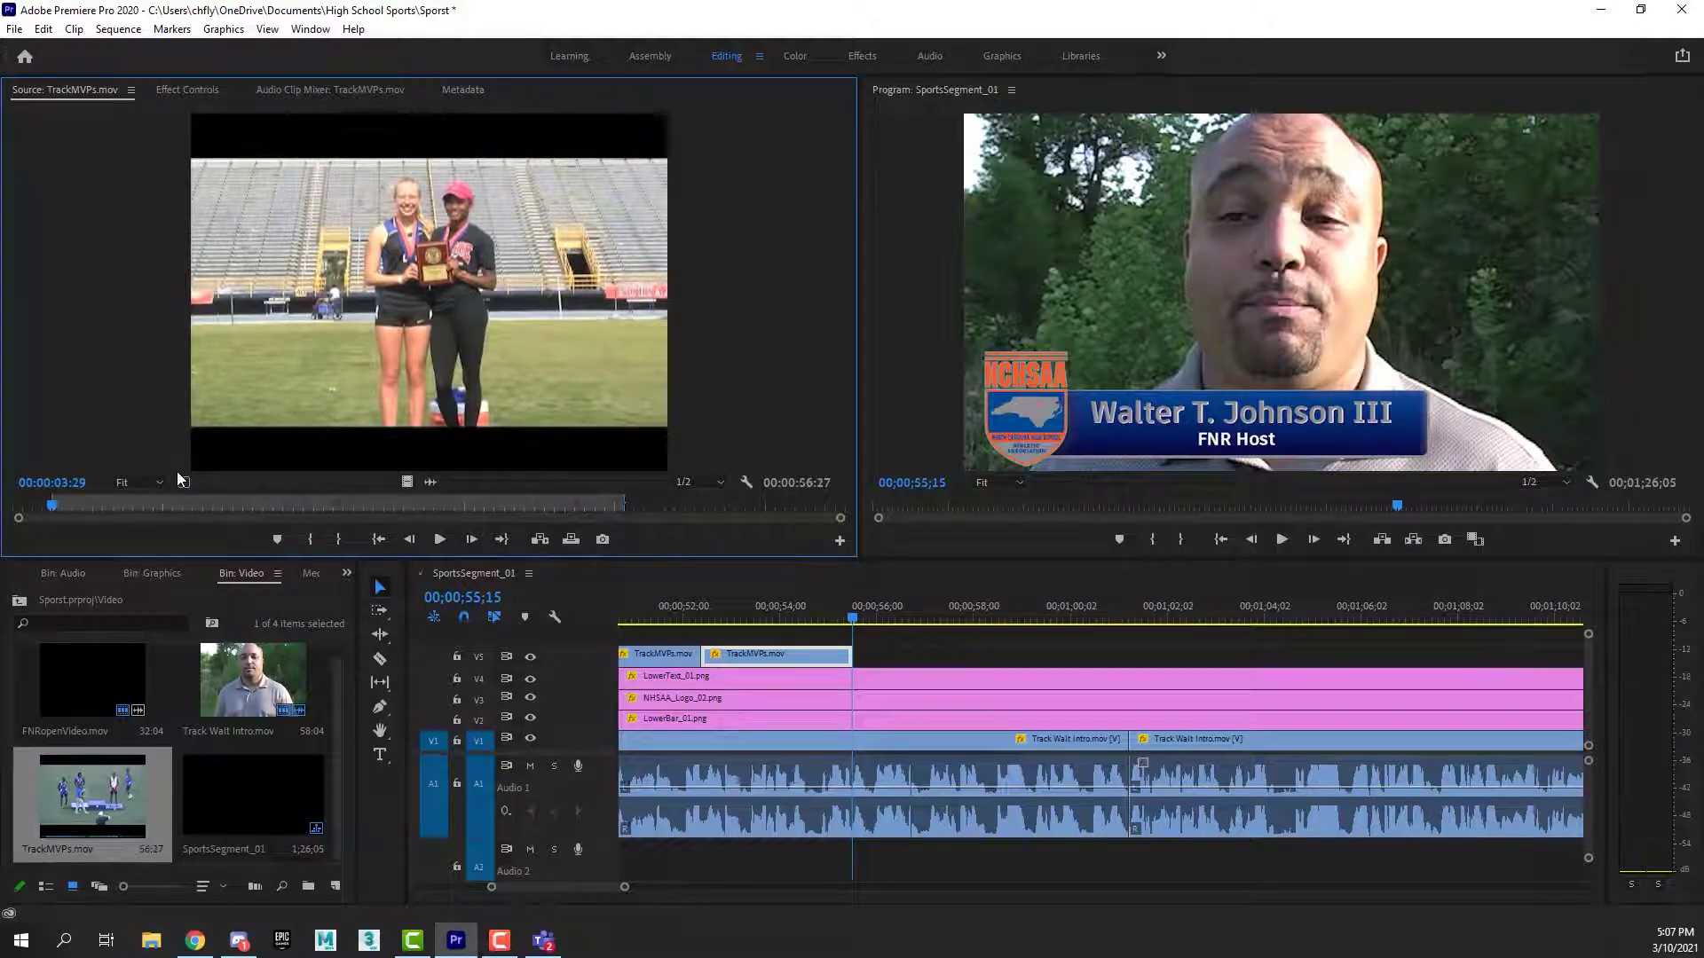
# Play the two-athlete plaque shot in the TrackMVPs.mov source, step back frame by frame, and mark its Out point at 00:00:09:05.
pyautogui.press('space')
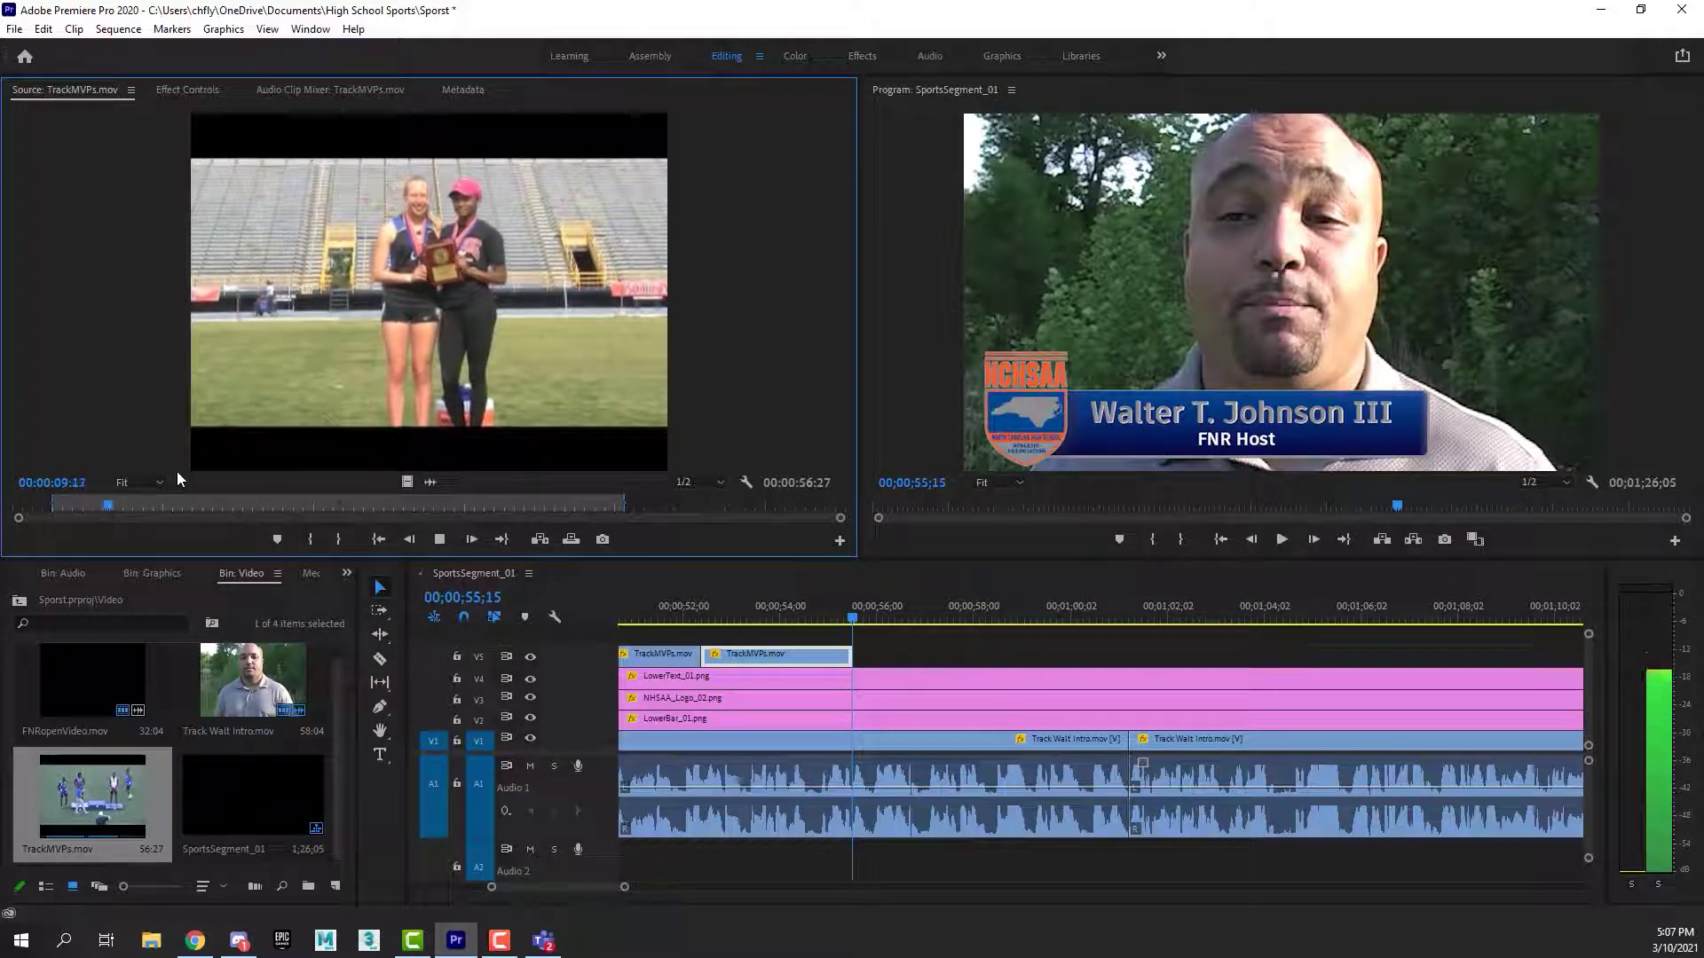
pyautogui.press('space')
pyautogui.press('Left')
pyautogui.press('Left')
pyautogui.press('Left')
pyautogui.press('Left')
pyautogui.press('Left')
pyautogui.press('Left')
pyautogui.press('Left')
pyautogui.press('Left')
pyautogui.press('Left')
pyautogui.press('Left')
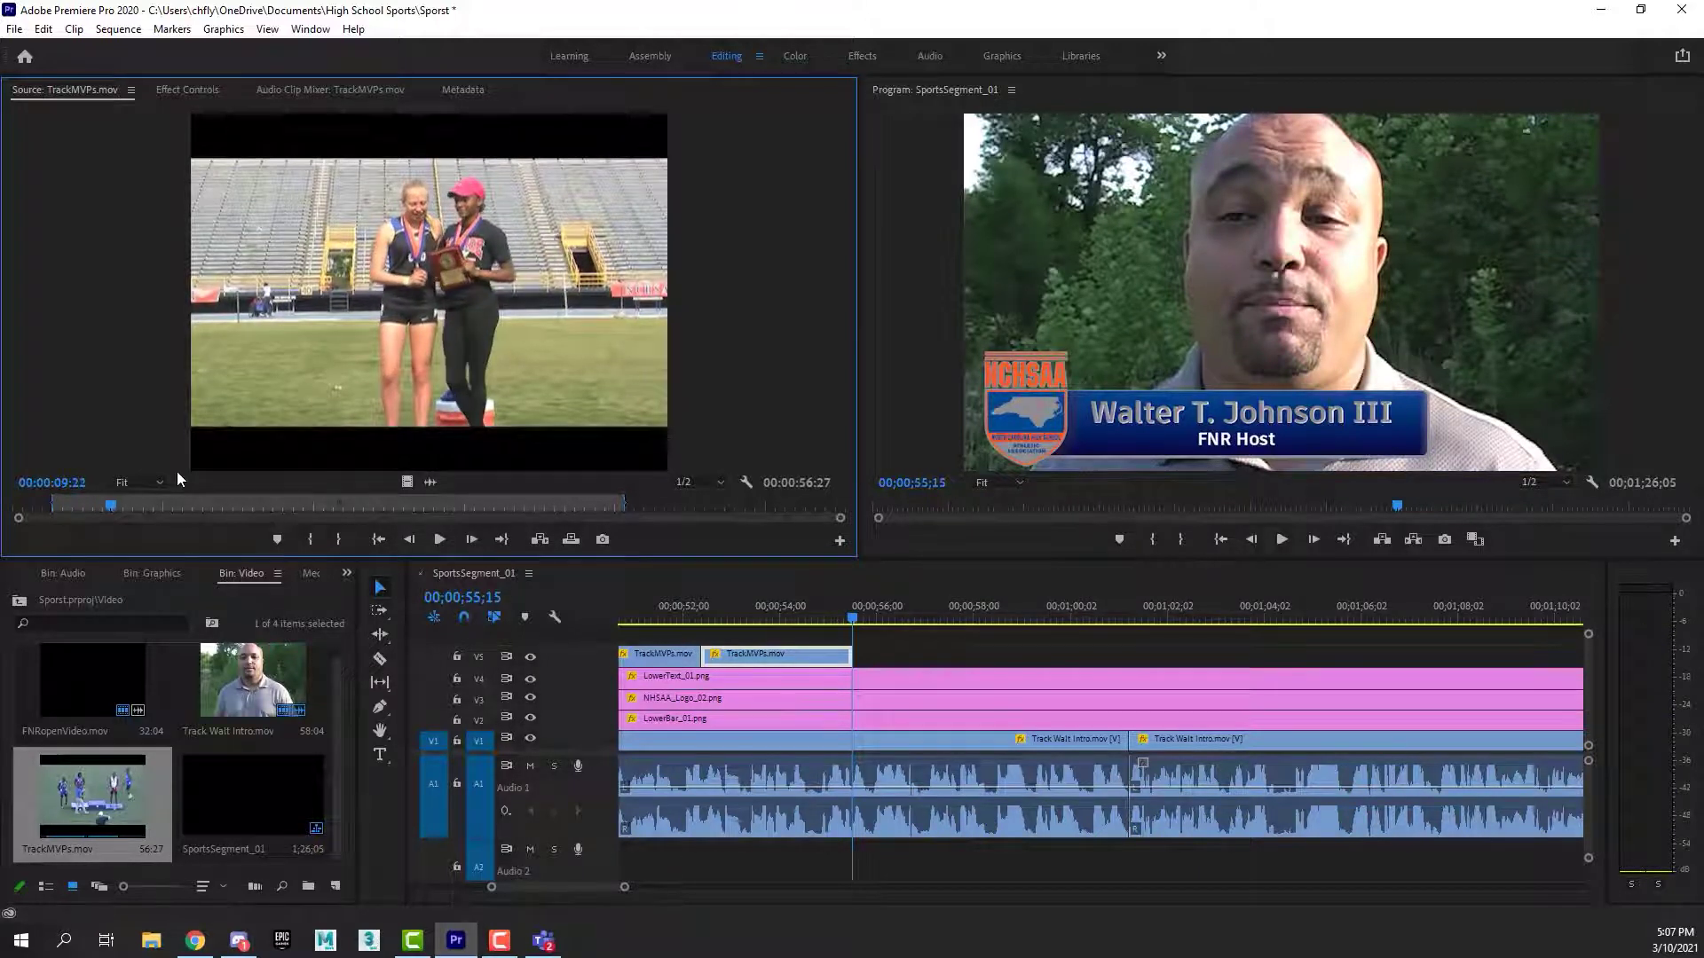
pyautogui.press('Left')
pyautogui.press('Left')
pyautogui.press('Left')
pyautogui.press('Left')
pyautogui.press('Left')
pyautogui.press('Left')
pyautogui.press('Left')
pyautogui.press('Left')
pyautogui.press('Left')
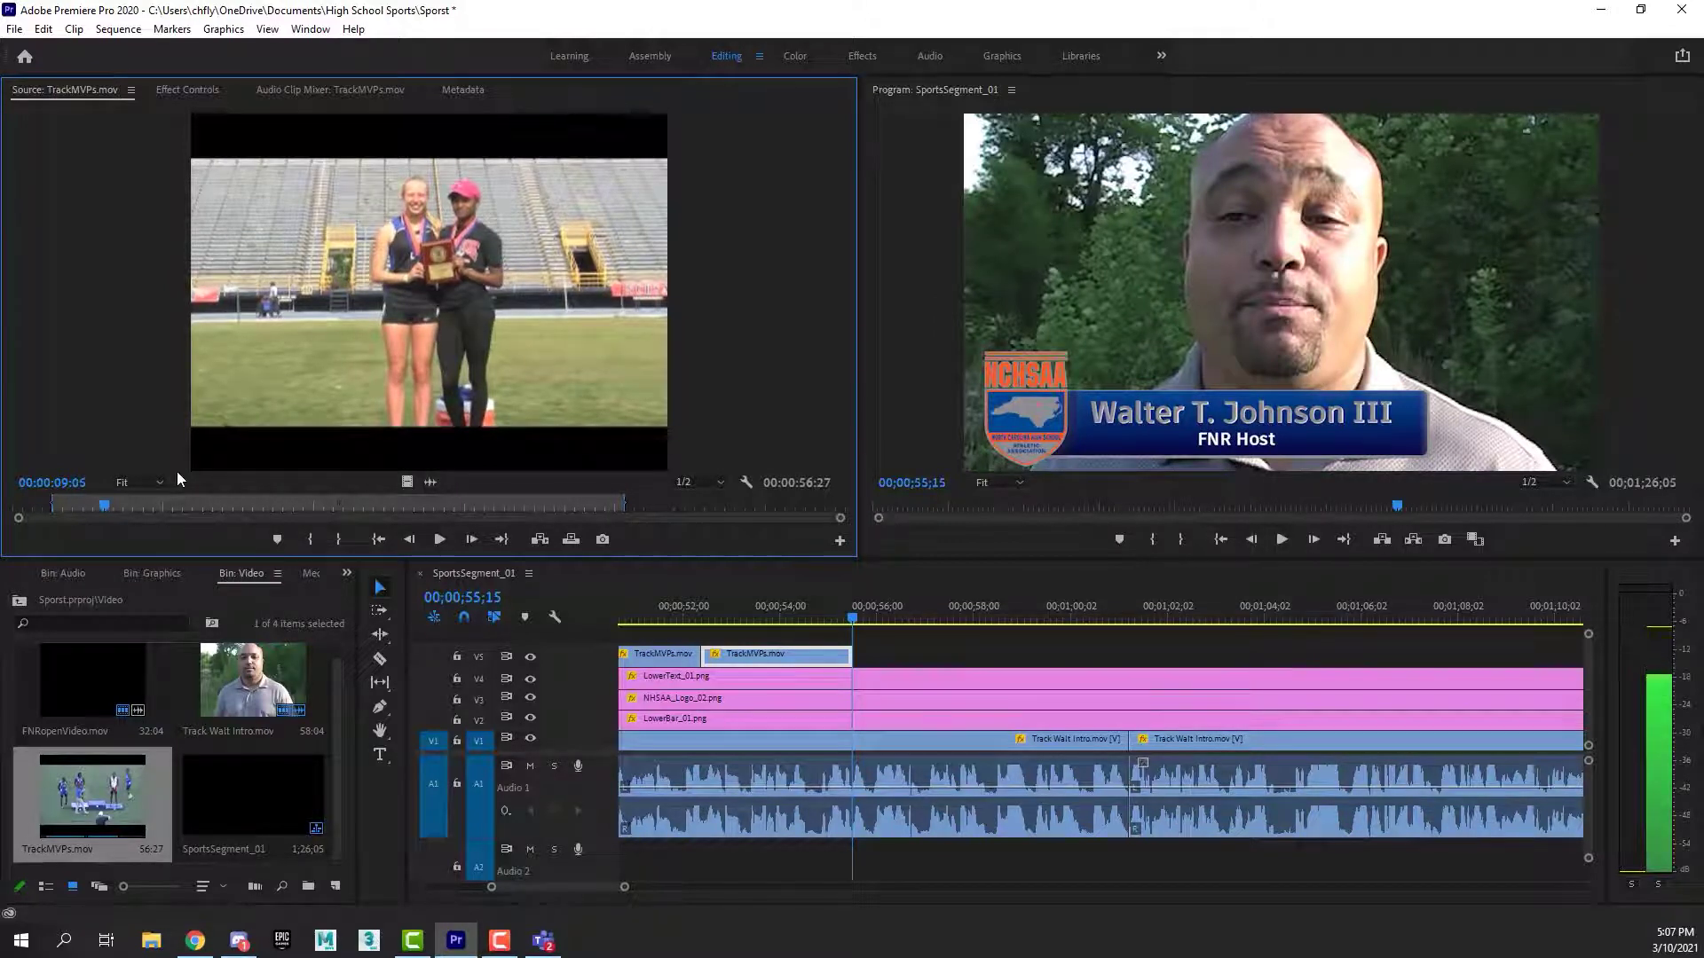
pyautogui.press('o')
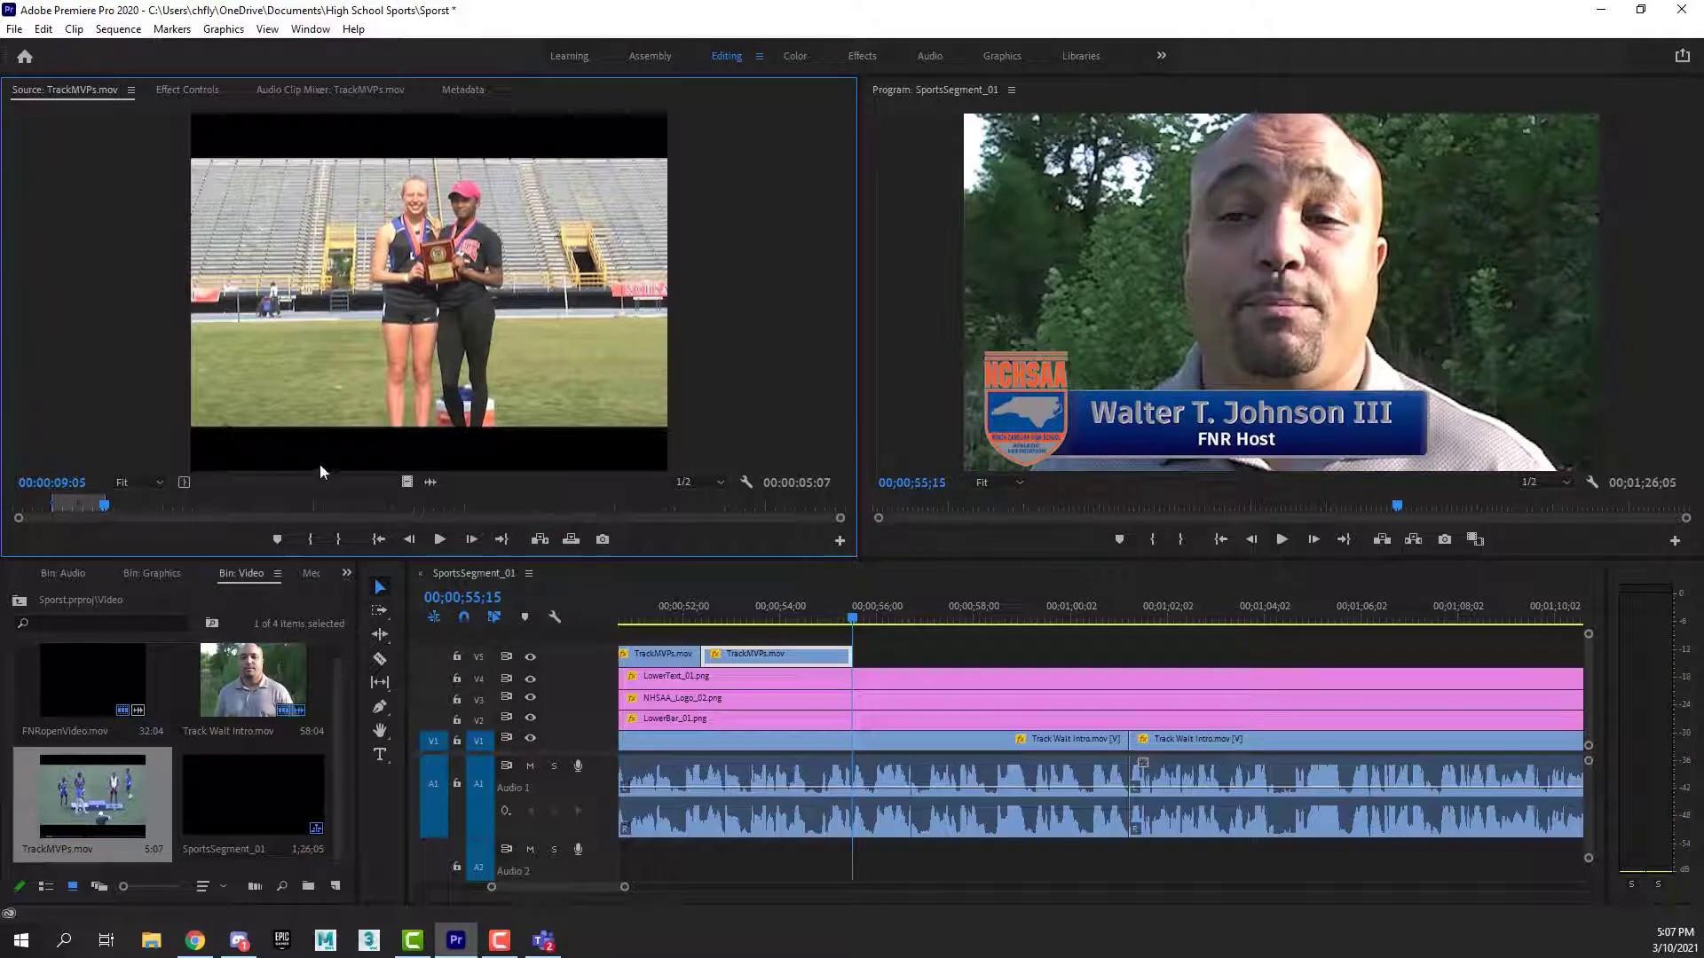
# Add the plaque shot's video directly after the team photo clip on the top track and scale it to 301 to fill the frame.
pyautogui.moveTo(922, 584); pyautogui.dragTo(863, 655)
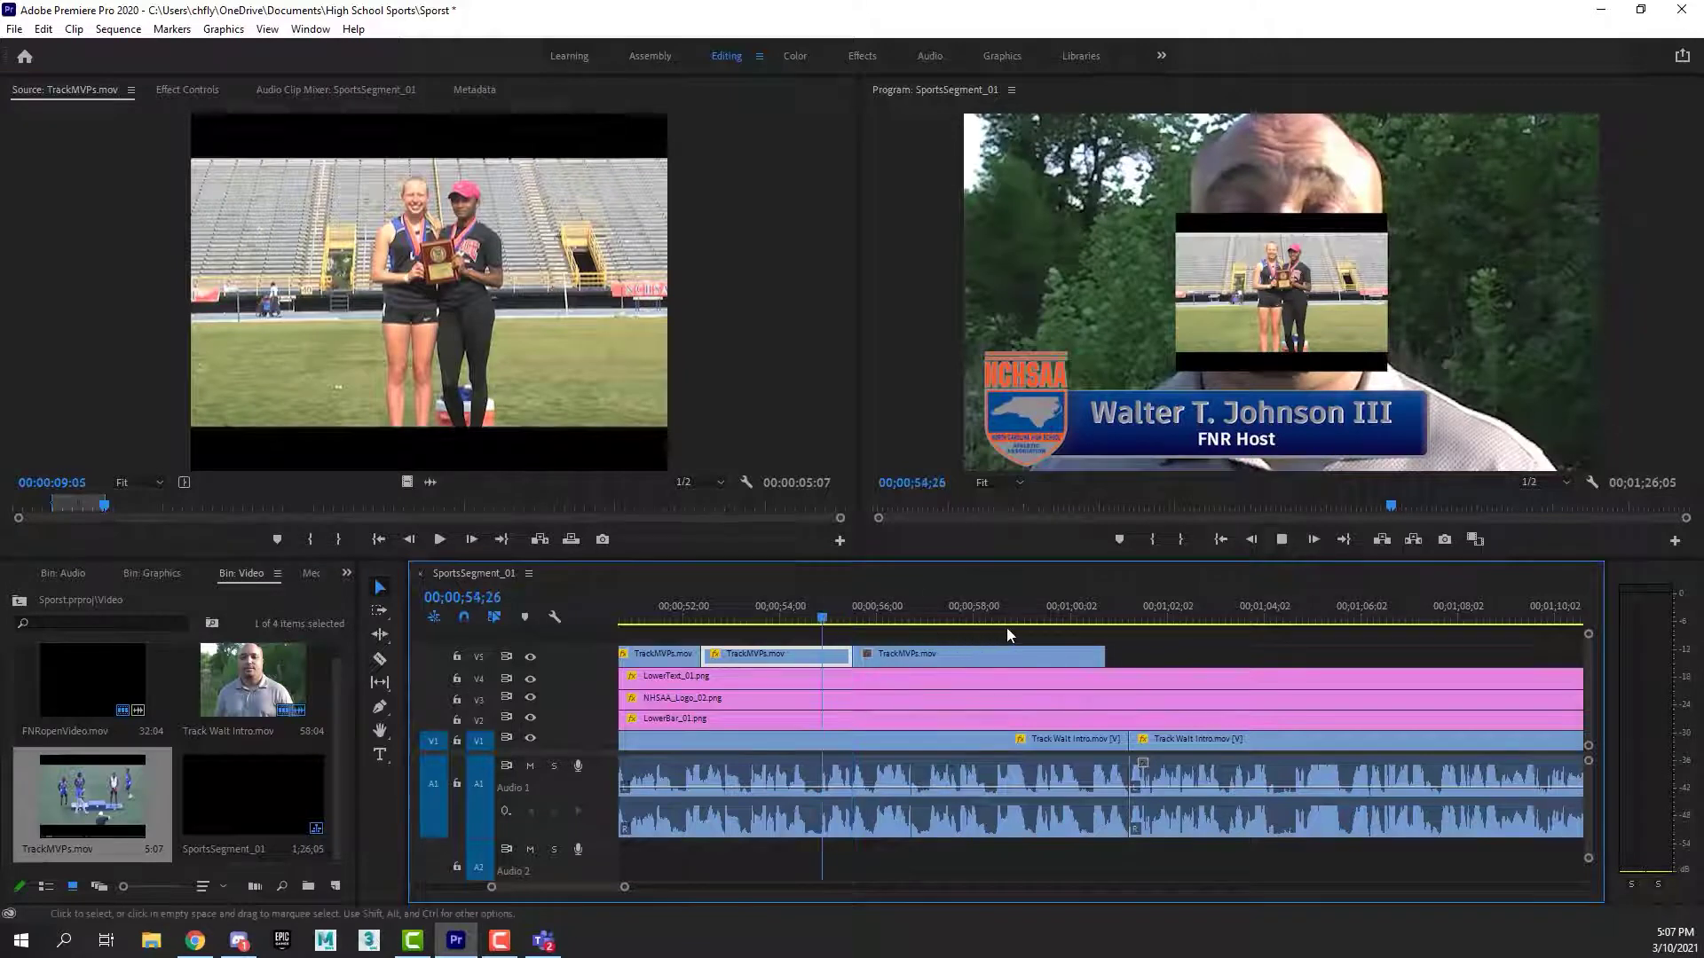
pyautogui.press('space')
pyautogui.click(982, 657)
pyautogui.click(182, 91)
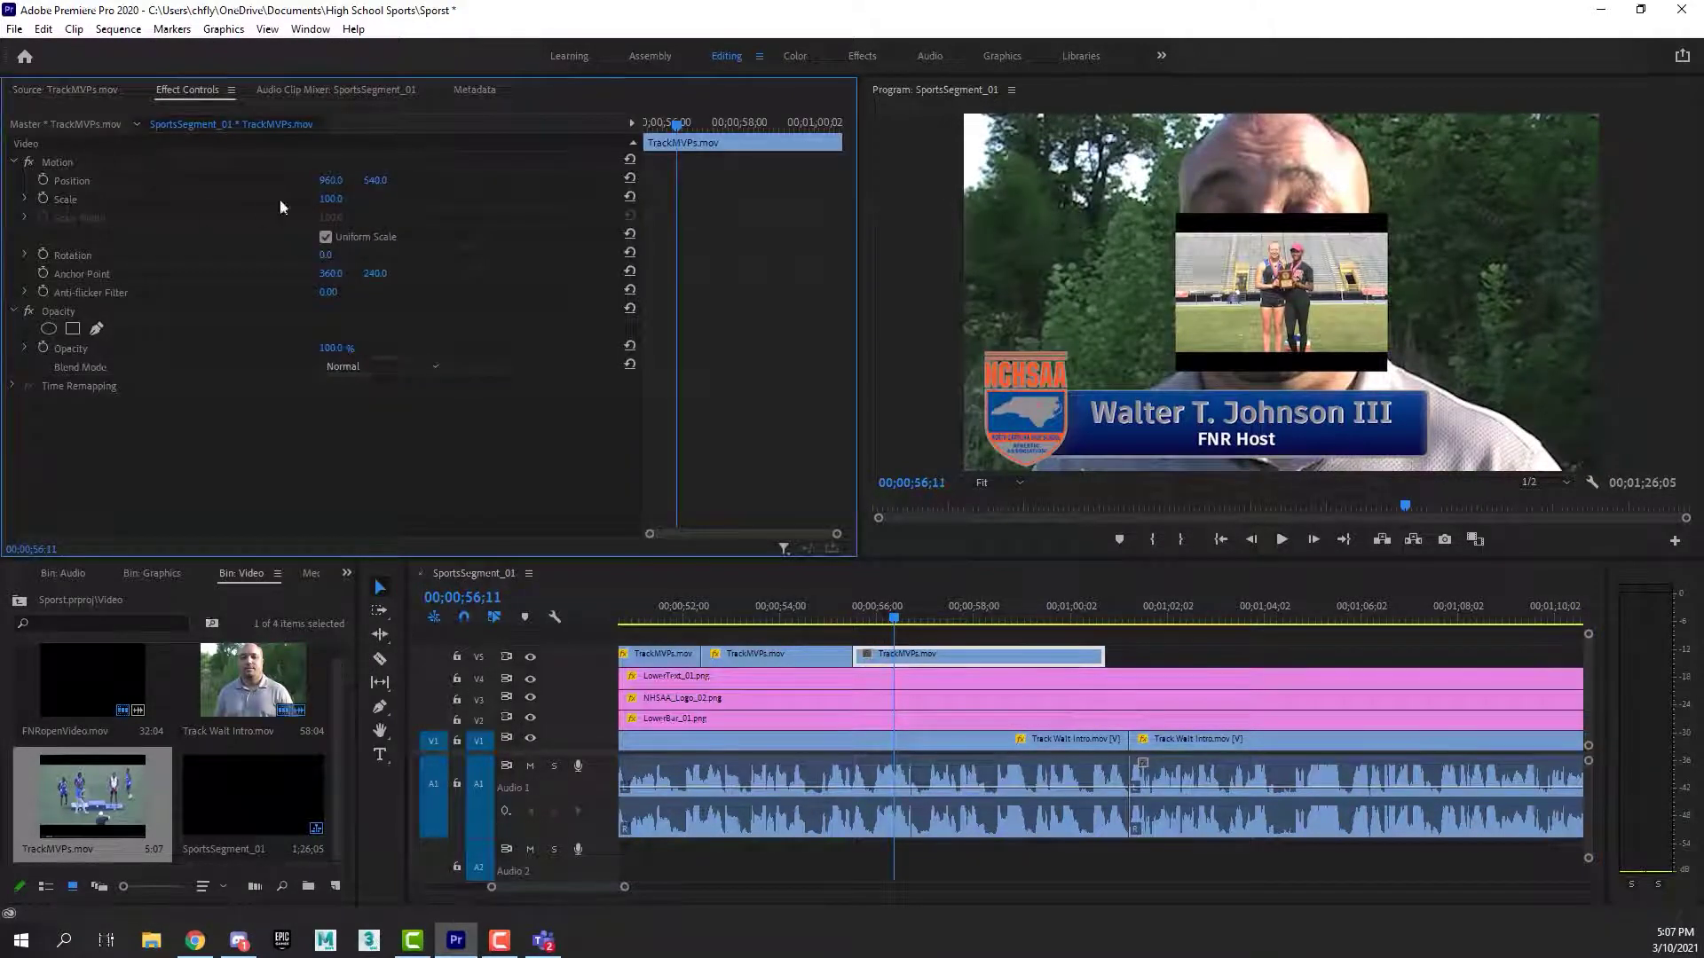
pyautogui.moveTo(330, 199); pyautogui.dragTo(383, 266)
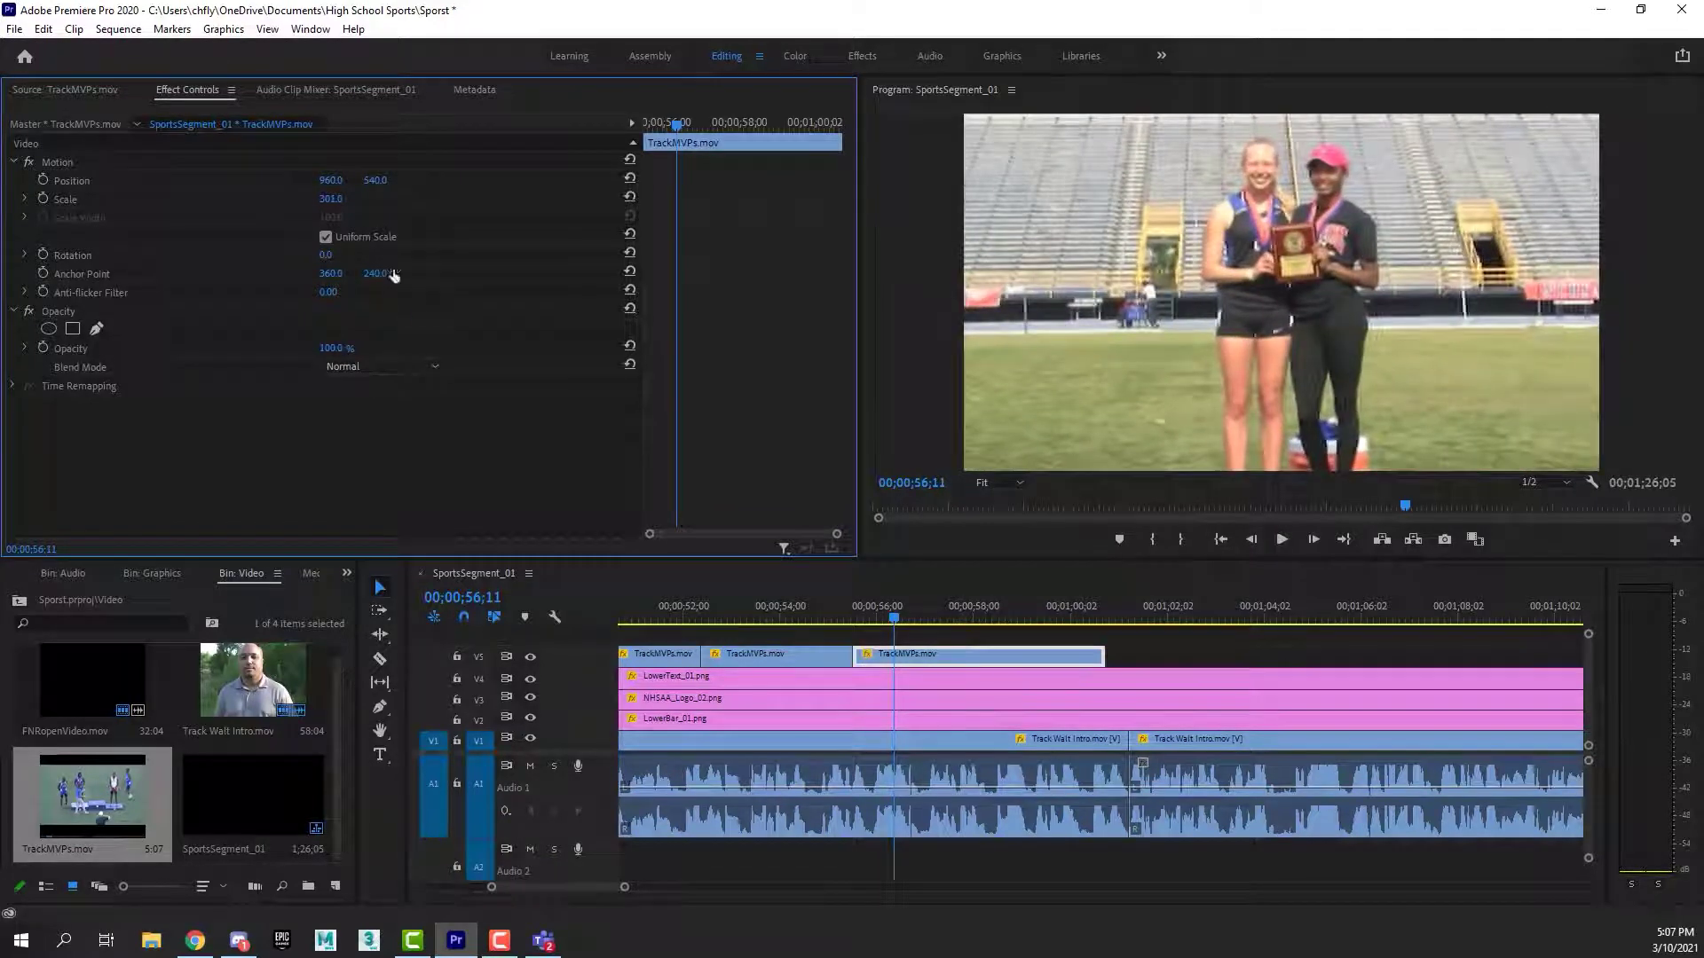
# Play the plaque clip in the sequence past its end and park the playhead at 00;01;01;01.
pyautogui.press('space')
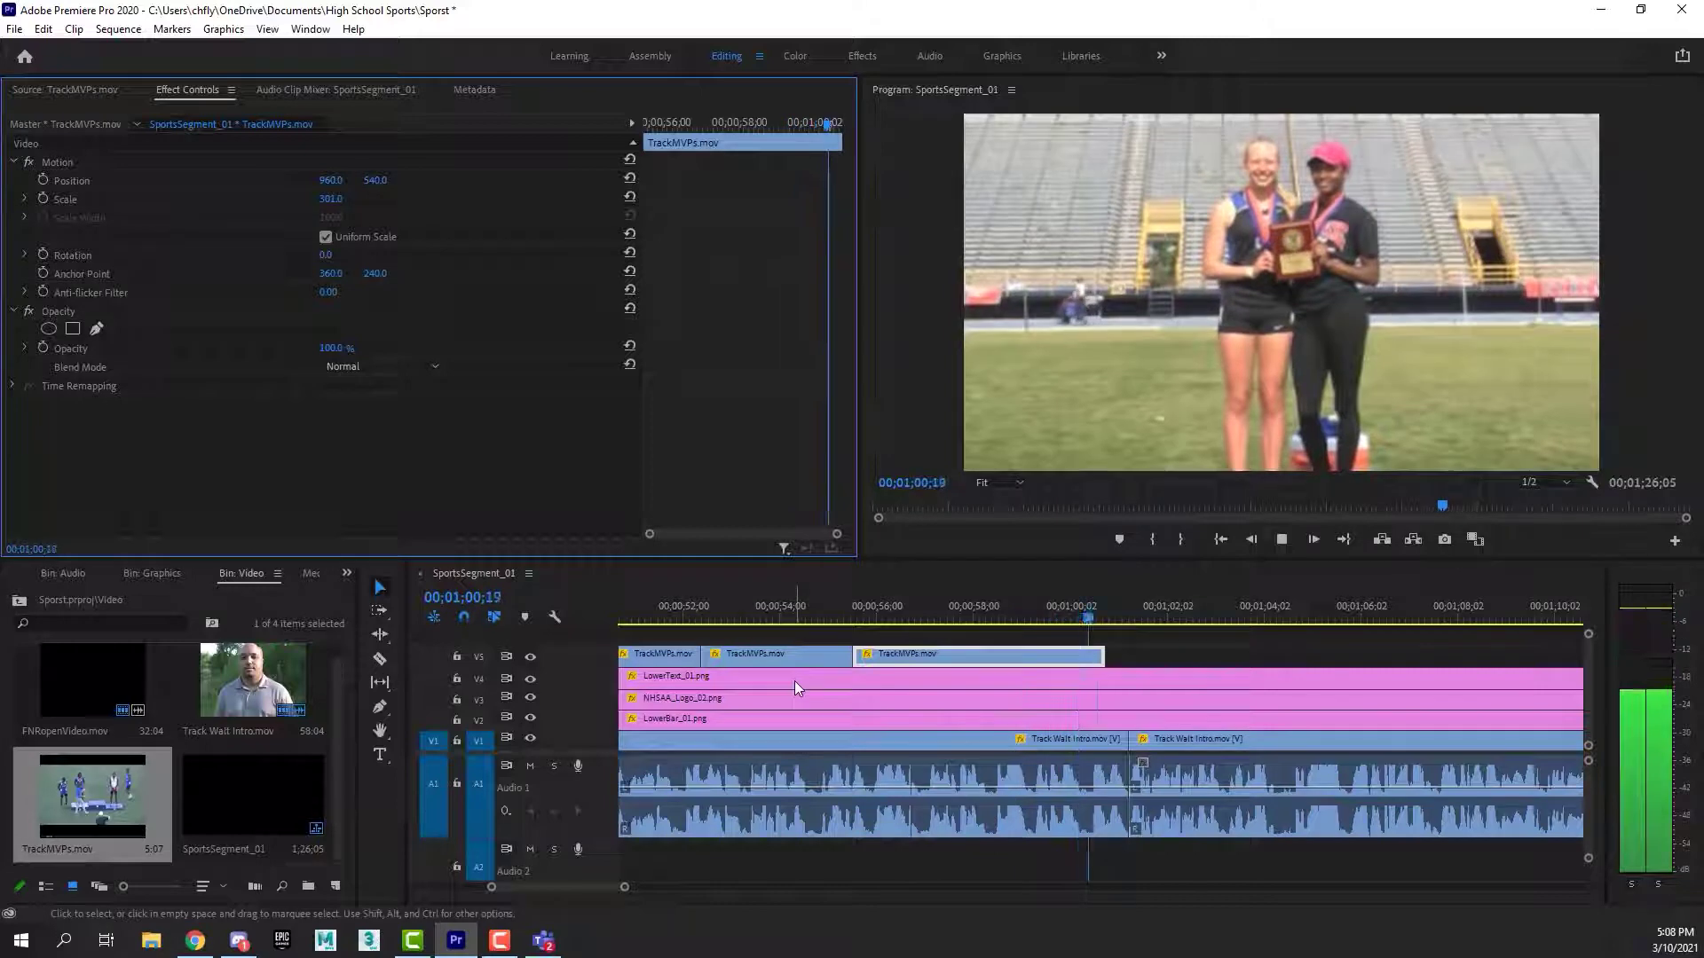
pyautogui.press('space')
pyautogui.moveTo(1148, 614)
pyautogui.mouseDown()
pyautogui.moveTo(1088, 612)
pyautogui.moveTo(1148, 611)
pyautogui.moveTo(1116, 610)
pyautogui.mouseUp()
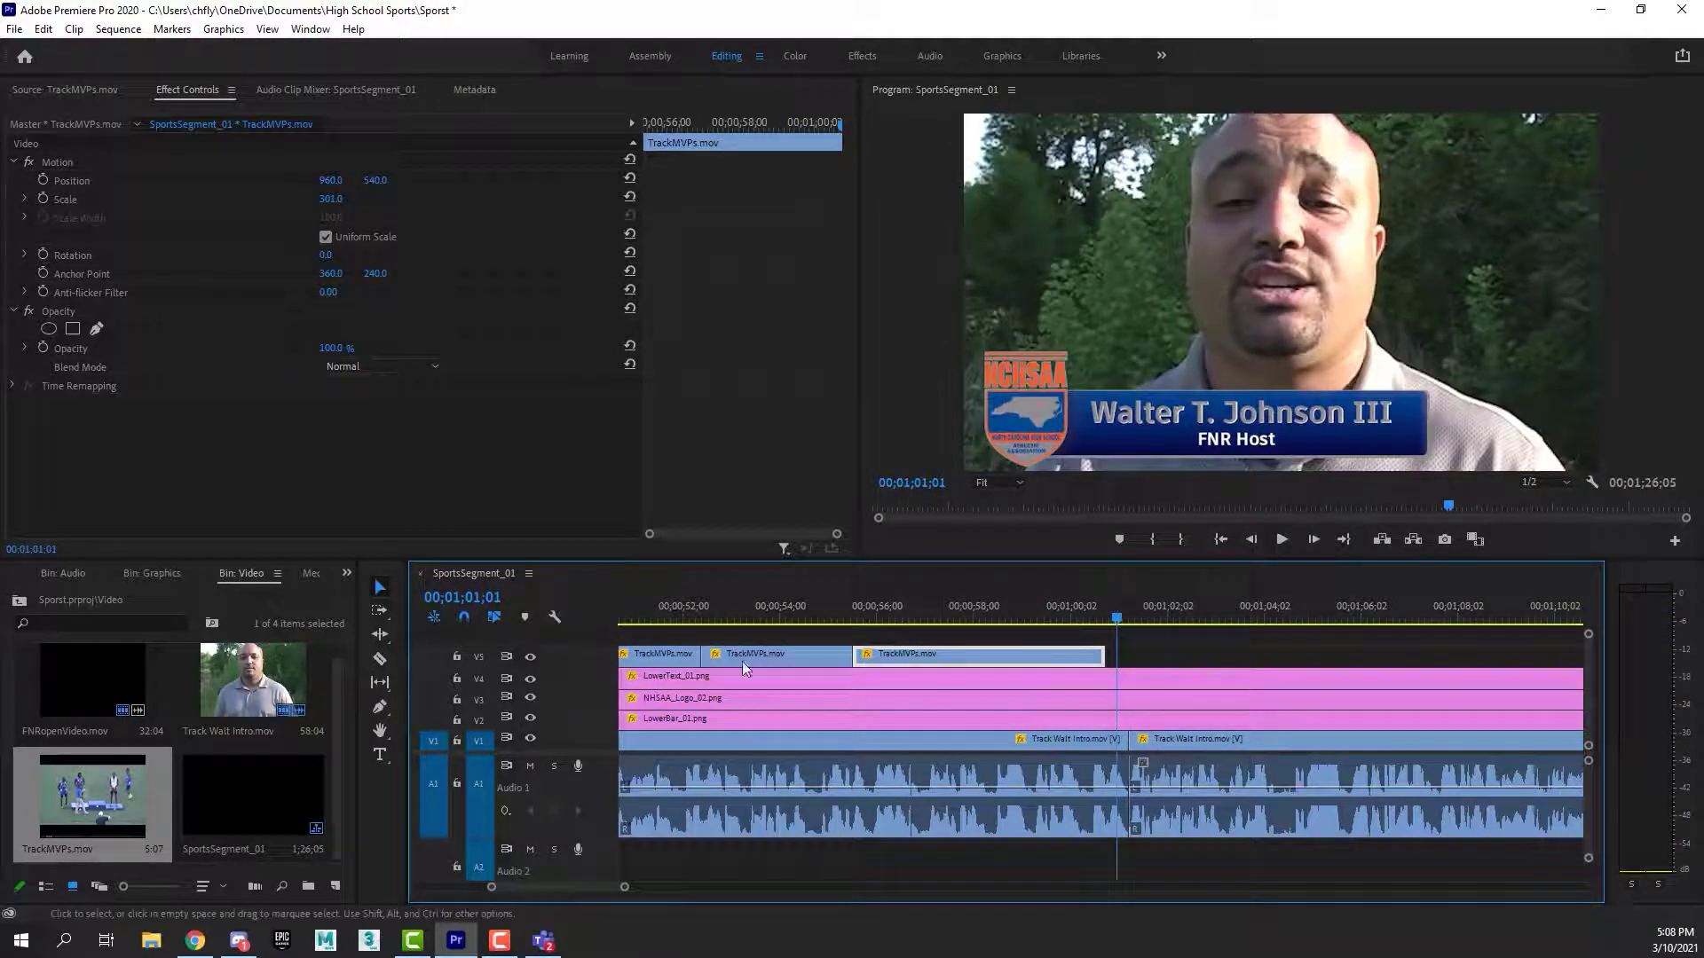
# Play the example video in the browser to 1:02, where the plaque shot returns to the host, and go back to Premiere Pro.
pyautogui.click(196, 941)
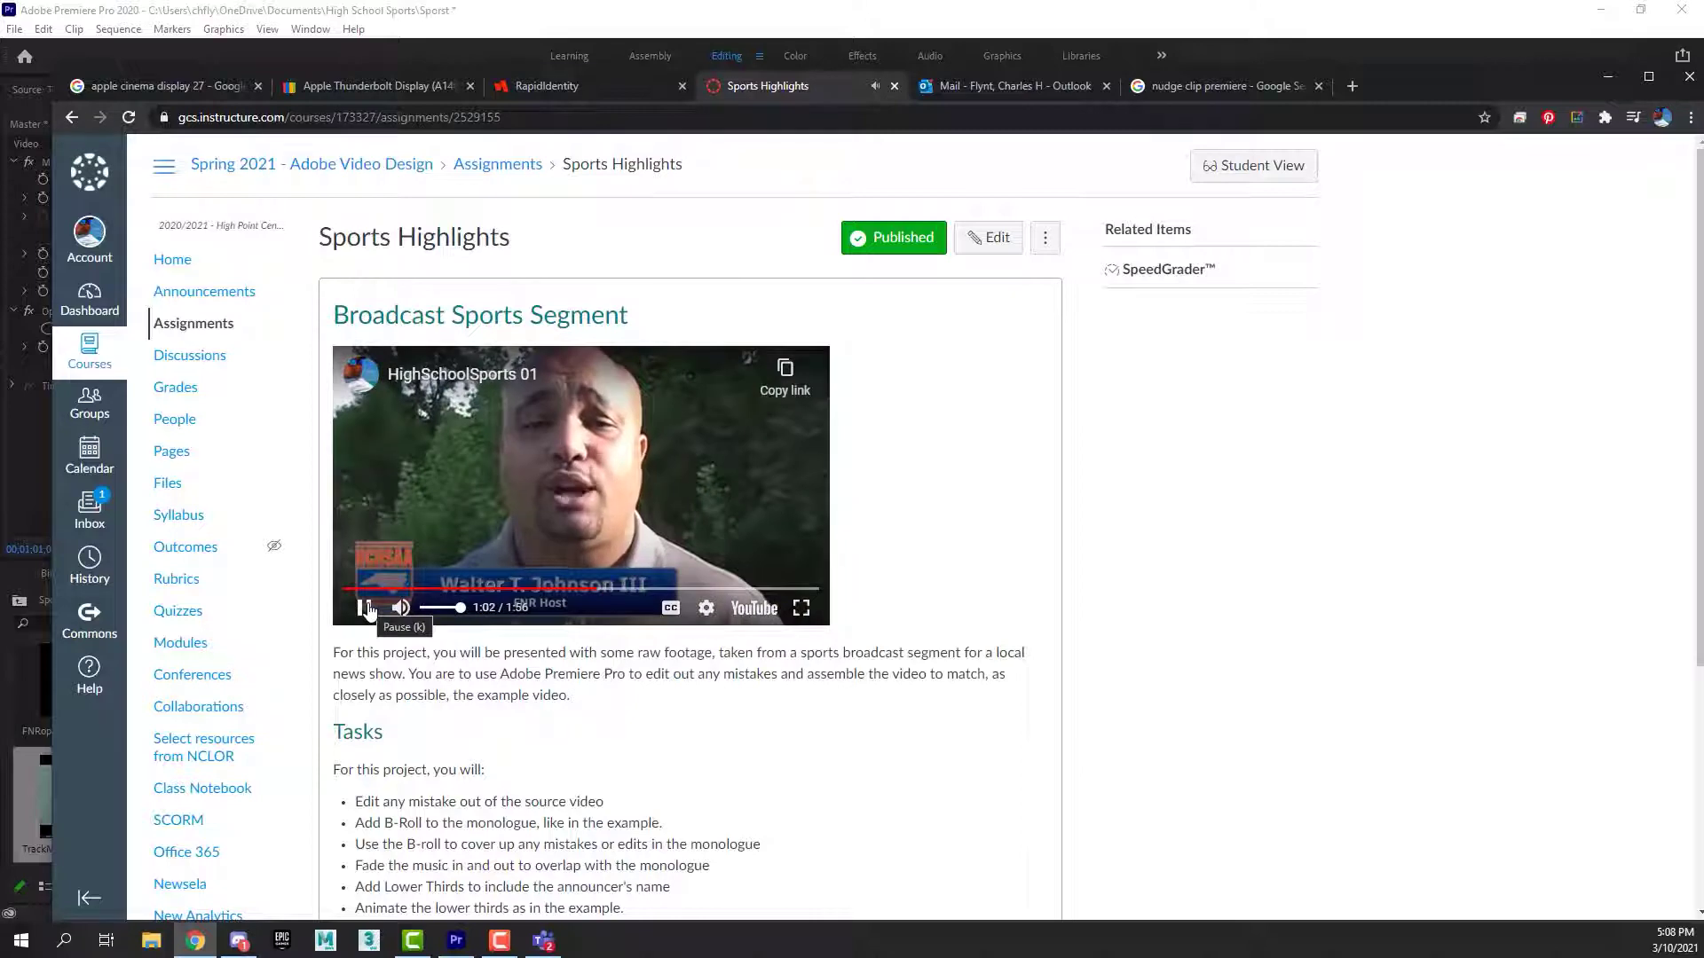
pyautogui.click(365, 609)
pyautogui.click(1440, 64)
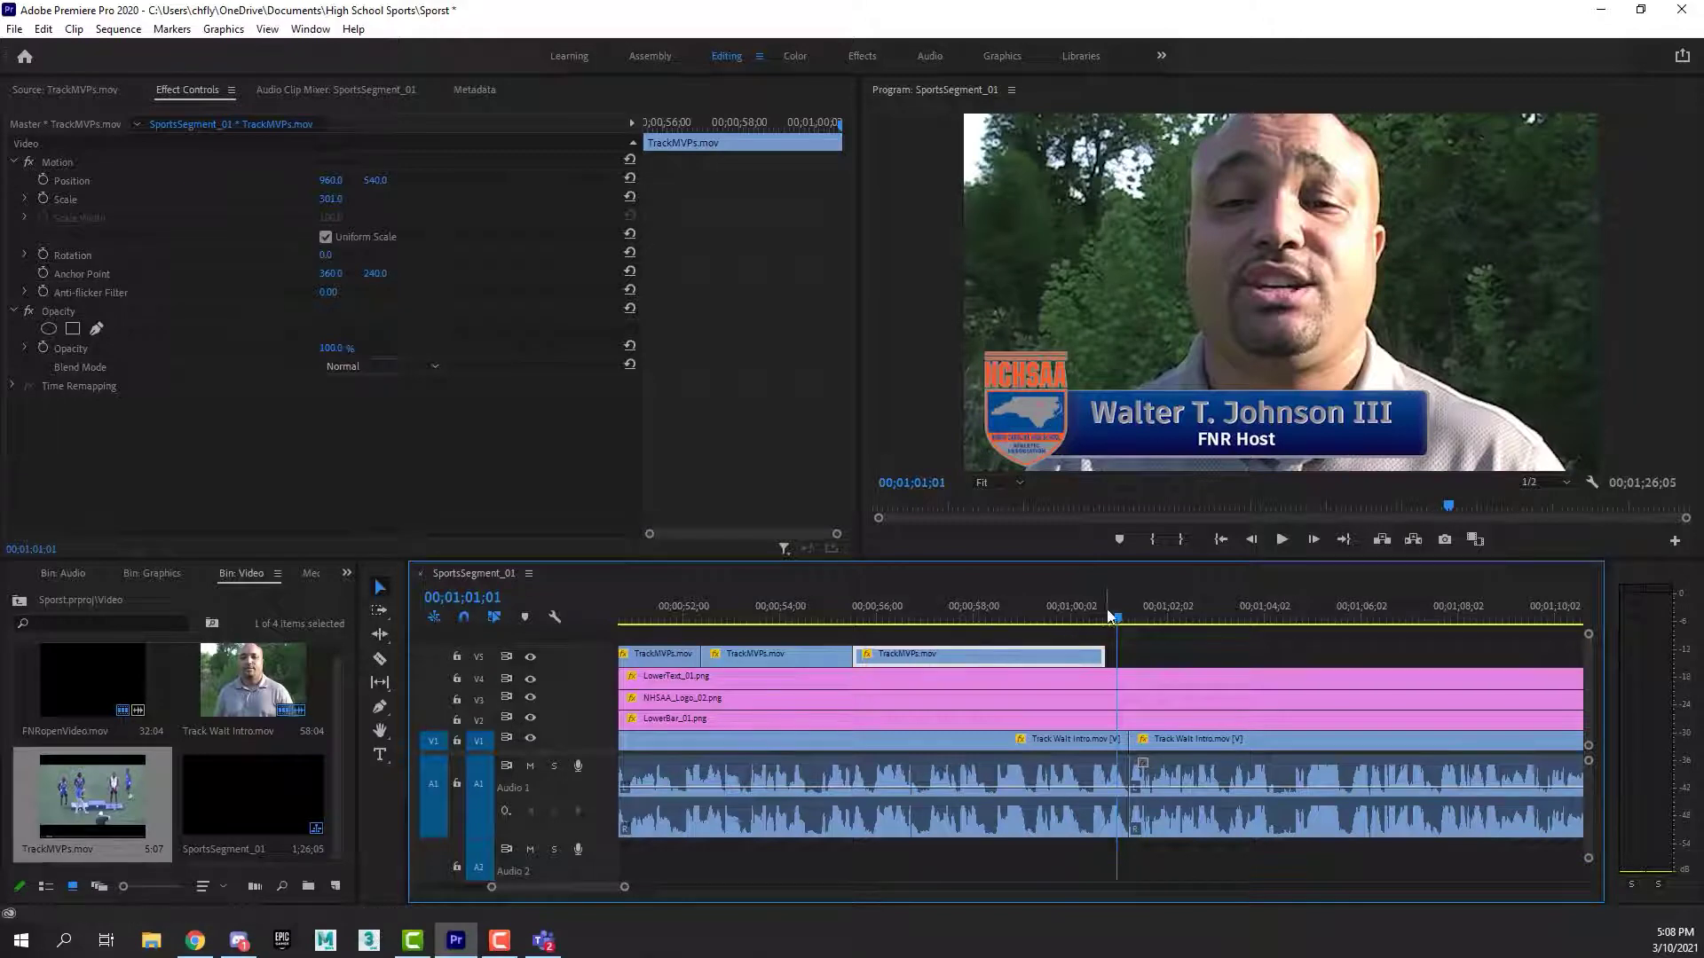
# Replay the host's lines around the end of the plaque clip and the monologue cut to find the matching phrase.
pyautogui.moveTo(1117, 614); pyautogui.dragTo(1093, 619)
pyautogui.press('space')
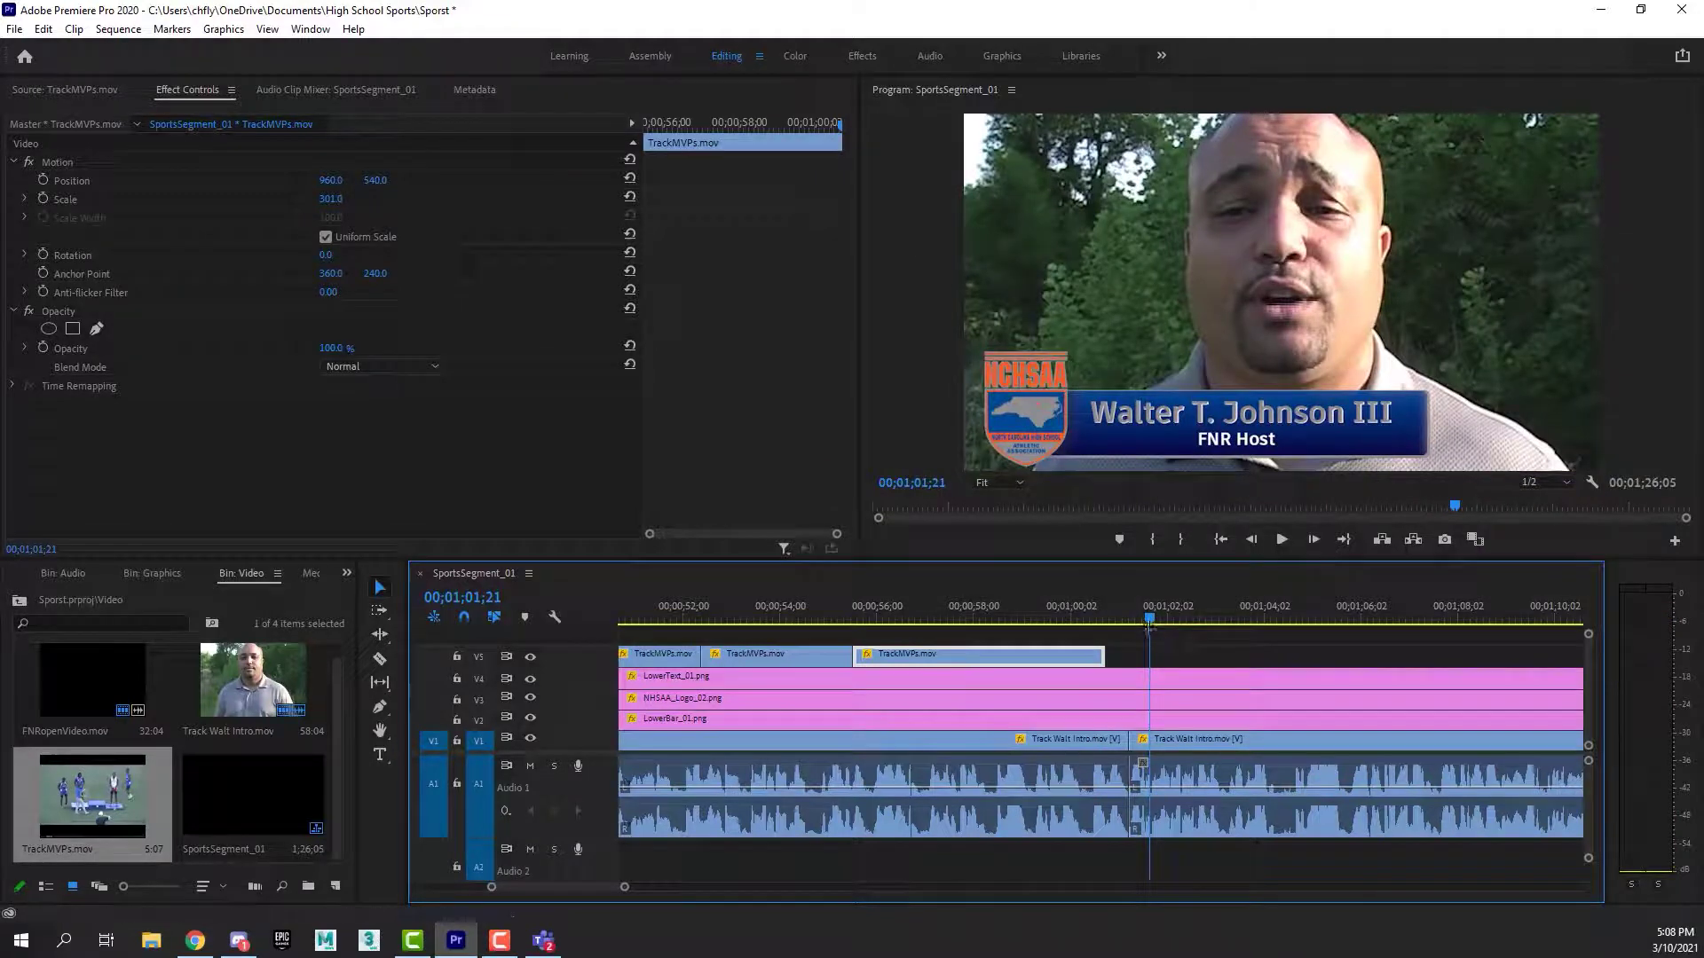
pyautogui.moveTo(1153, 618); pyautogui.dragTo(1134, 618)
pyautogui.press('space')
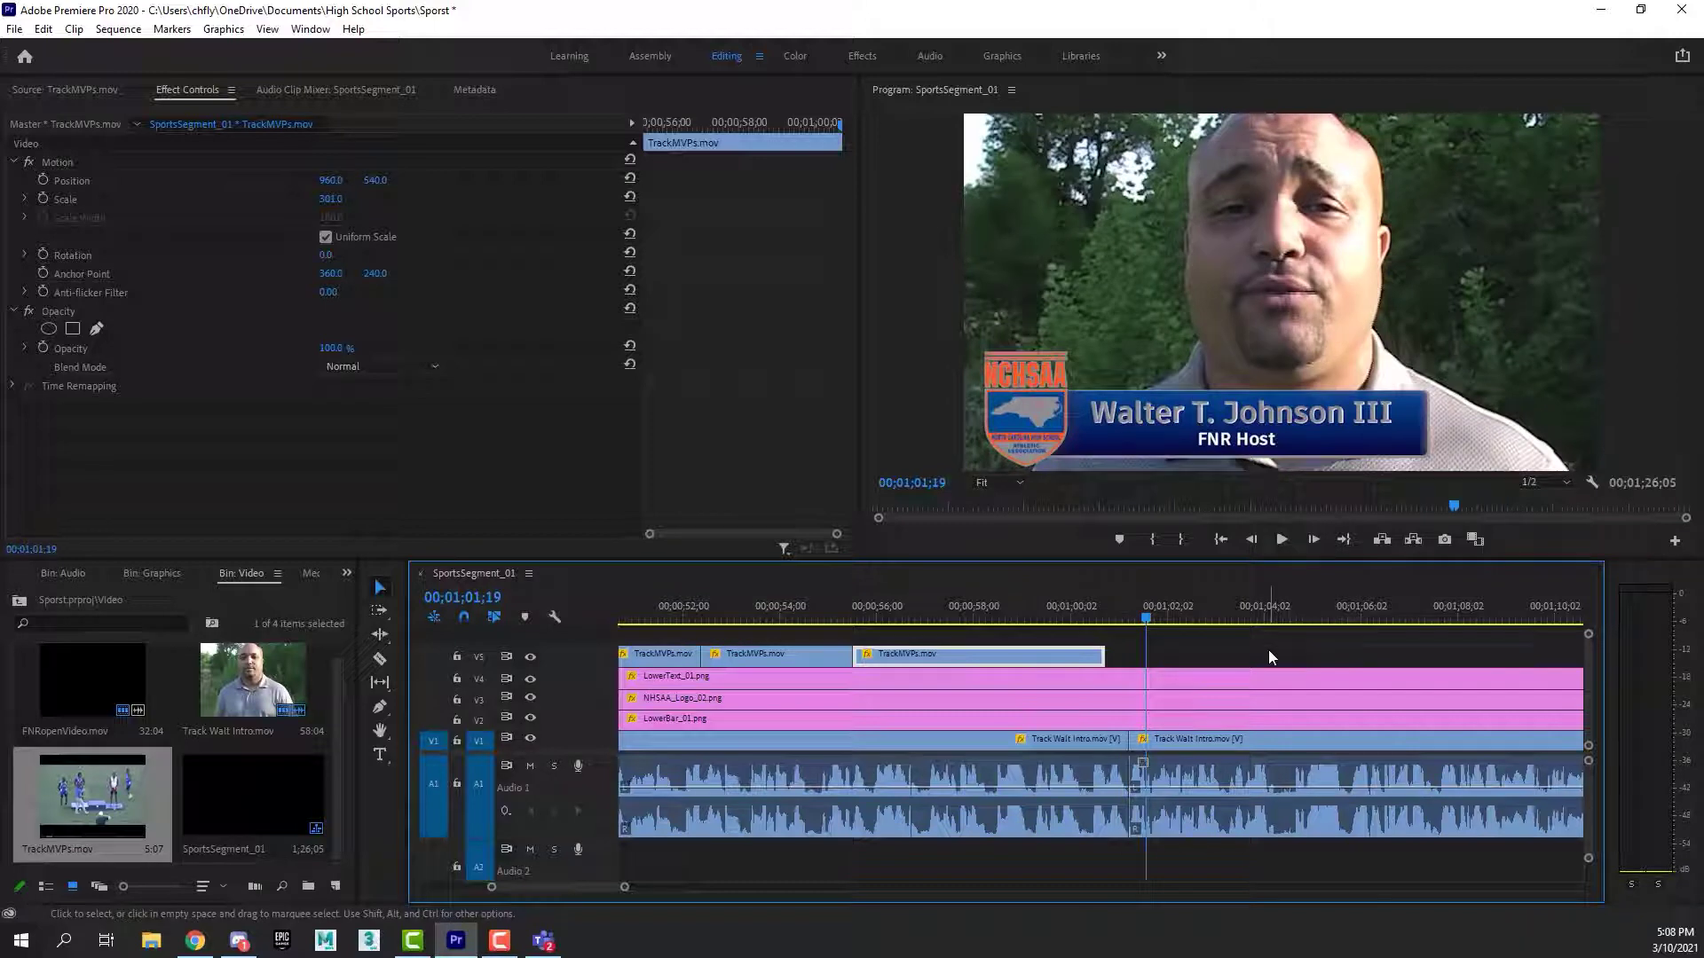
pyautogui.press('space')
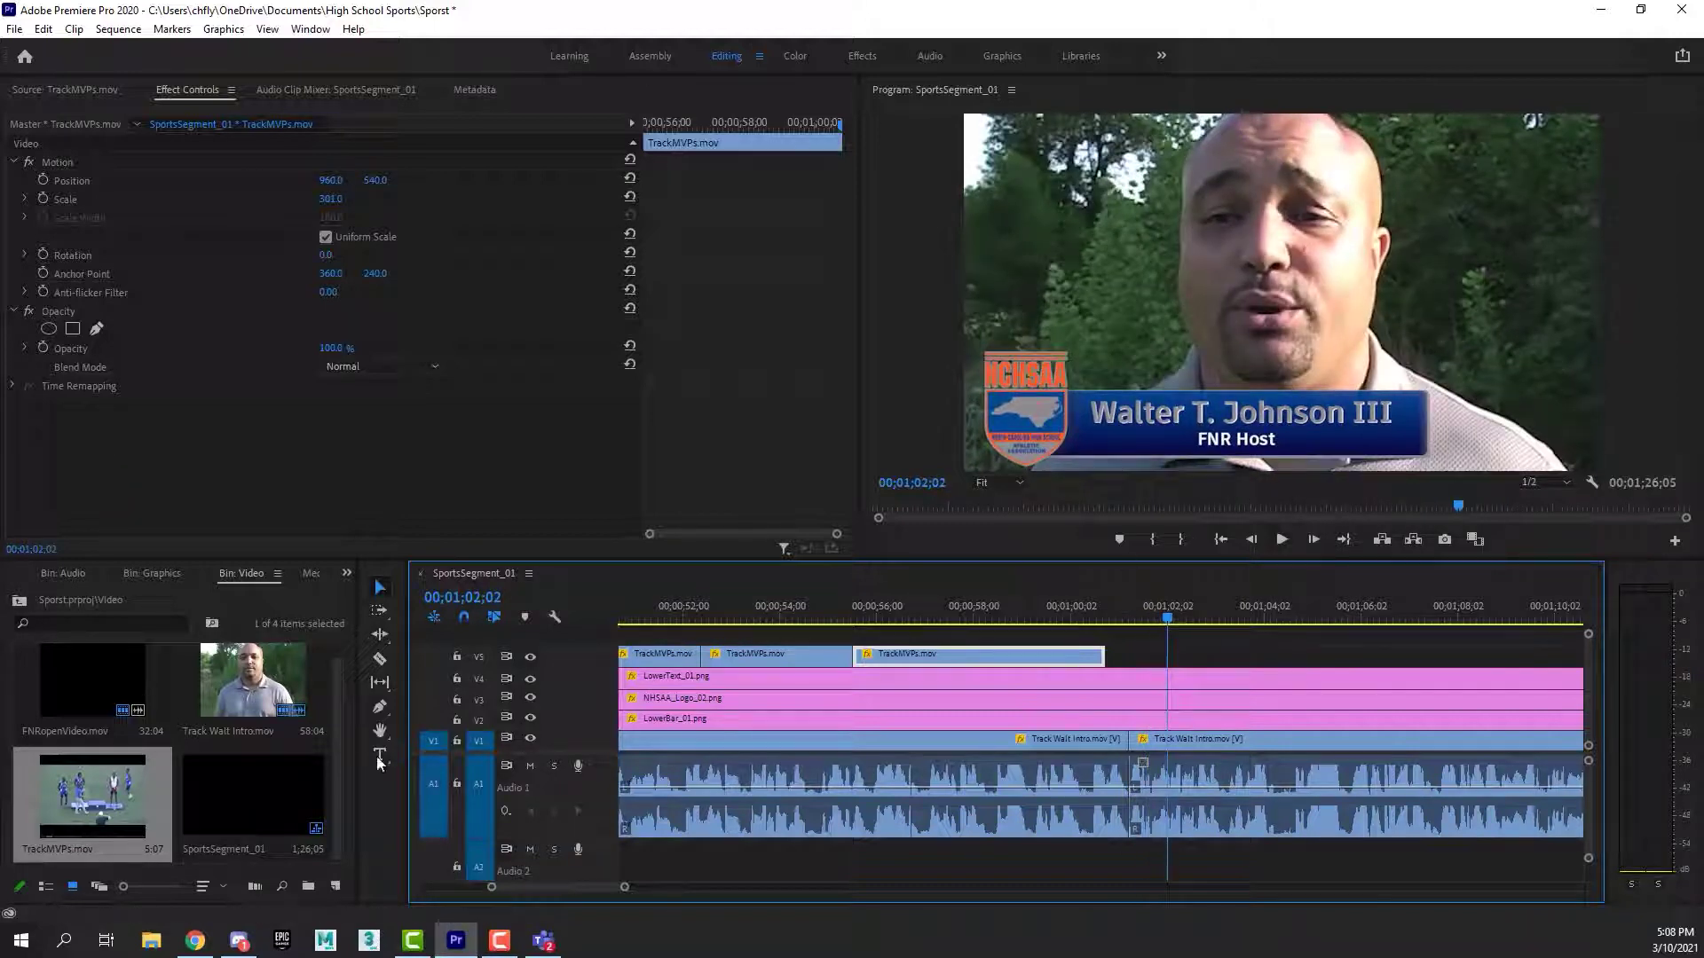
# Replay the example video from the plaque shot to the host's return at 1:02, and switch back to Premiere Pro.
pyautogui.click(204, 938)
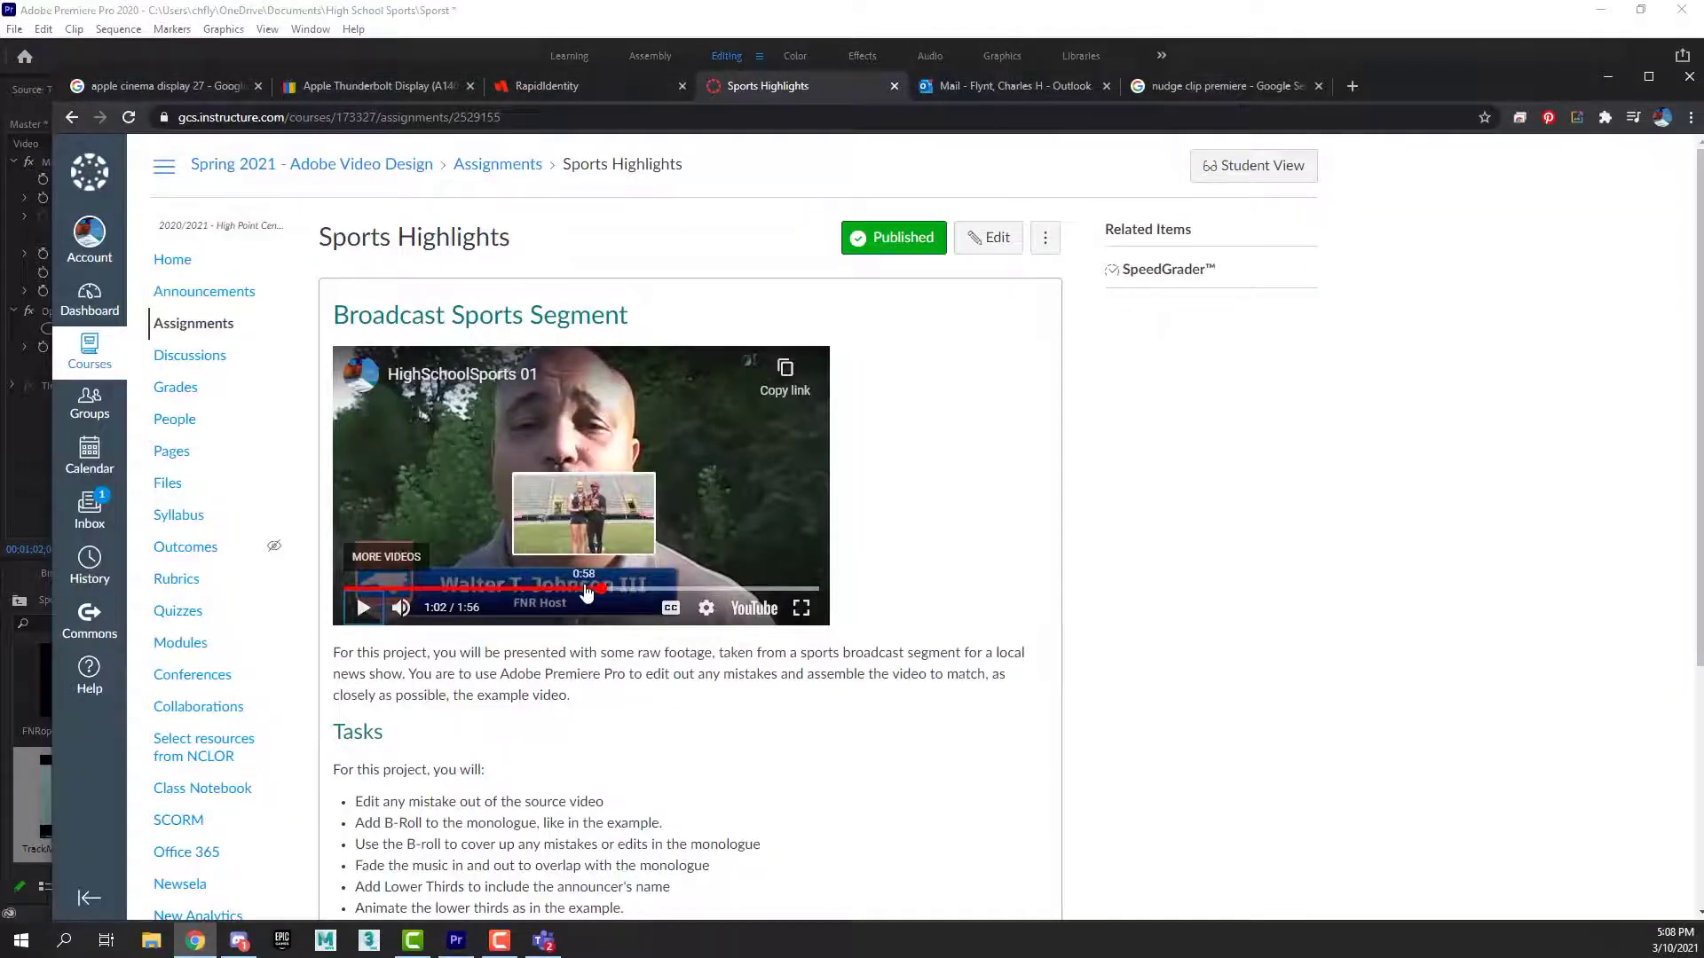
pyautogui.click(578, 588)
pyautogui.click(363, 608)
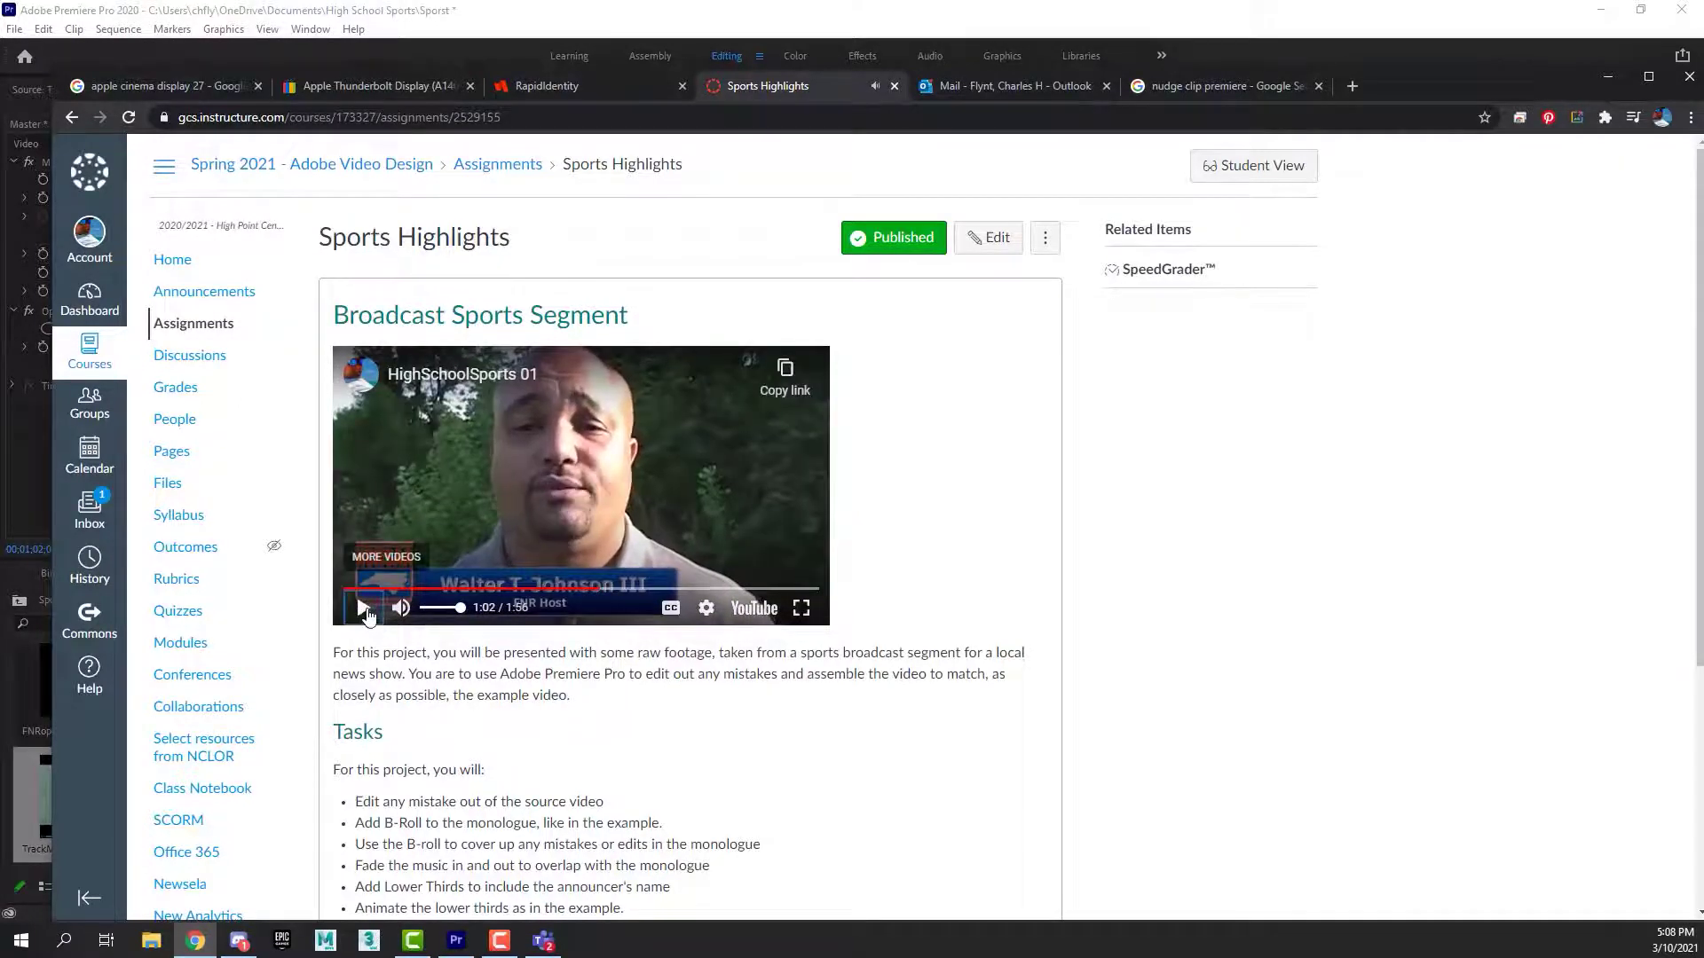
pyautogui.hotkey('alt', 'Tab')
# Locate the matching end point at 00;01;01;08 in the sequence and shift the plaque clip so it ends there, over the monologue cut.
pyautogui.moveTo(1166, 616); pyautogui.dragTo(1103, 616)
pyautogui.press('space')
pyautogui.press('space')
pyautogui.moveTo(1145, 620); pyautogui.dragTo(1128, 619)
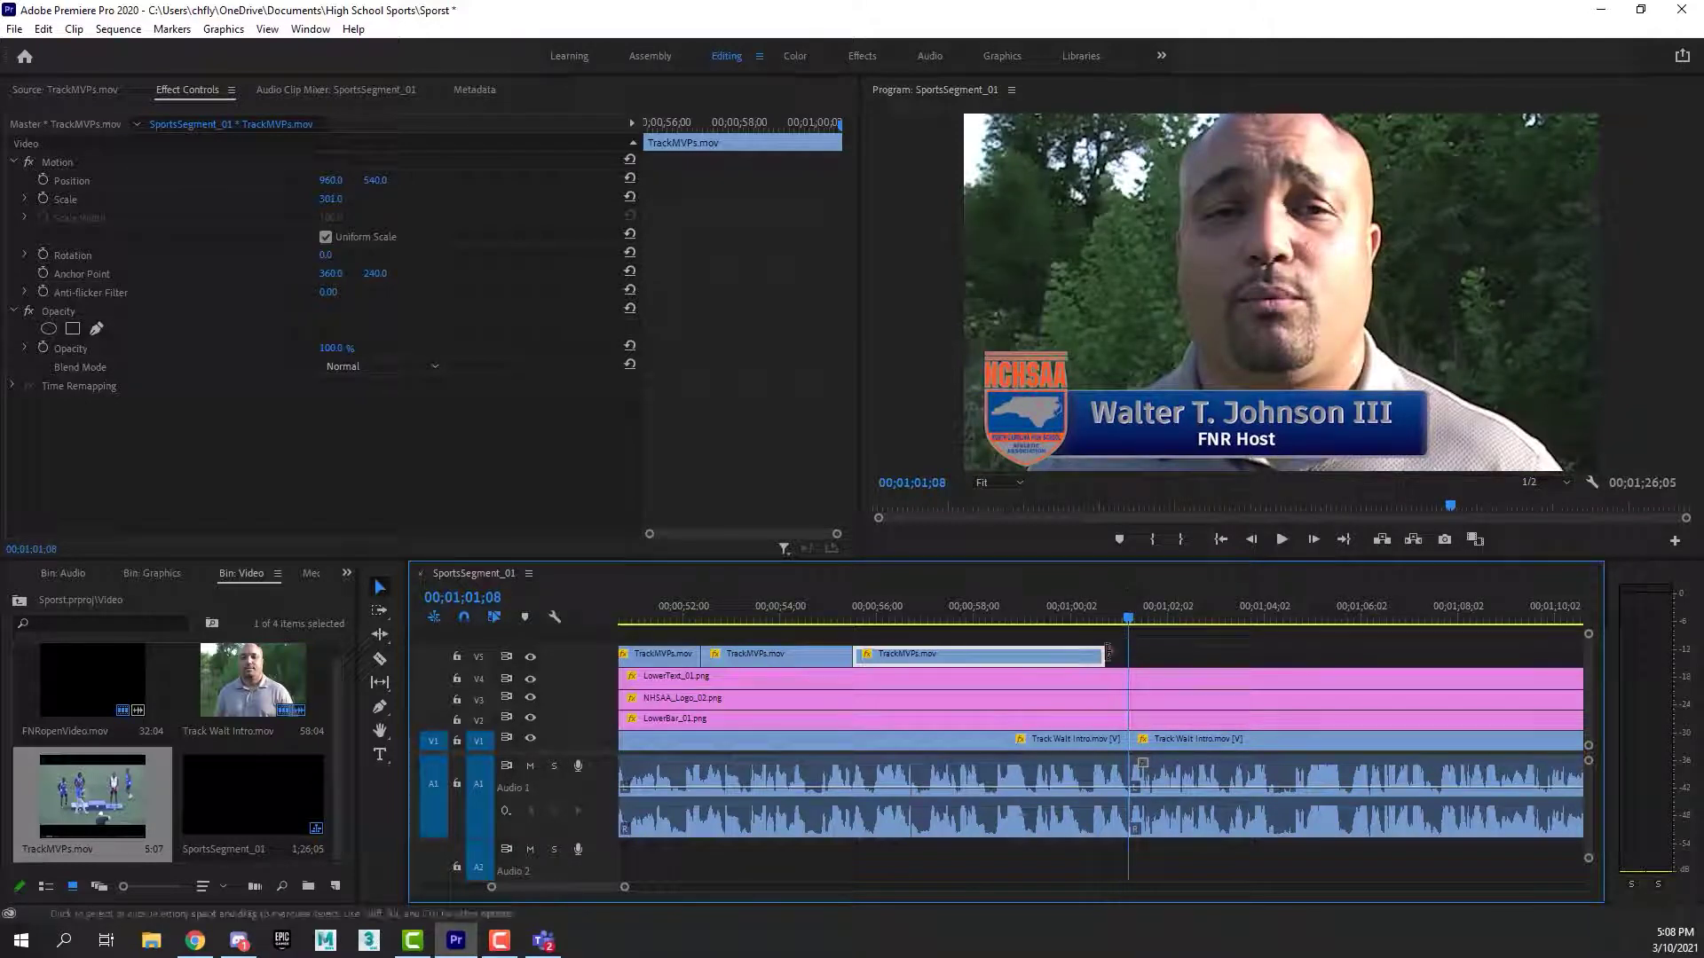
pyautogui.moveTo(1079, 664); pyautogui.dragTo(1103, 665)
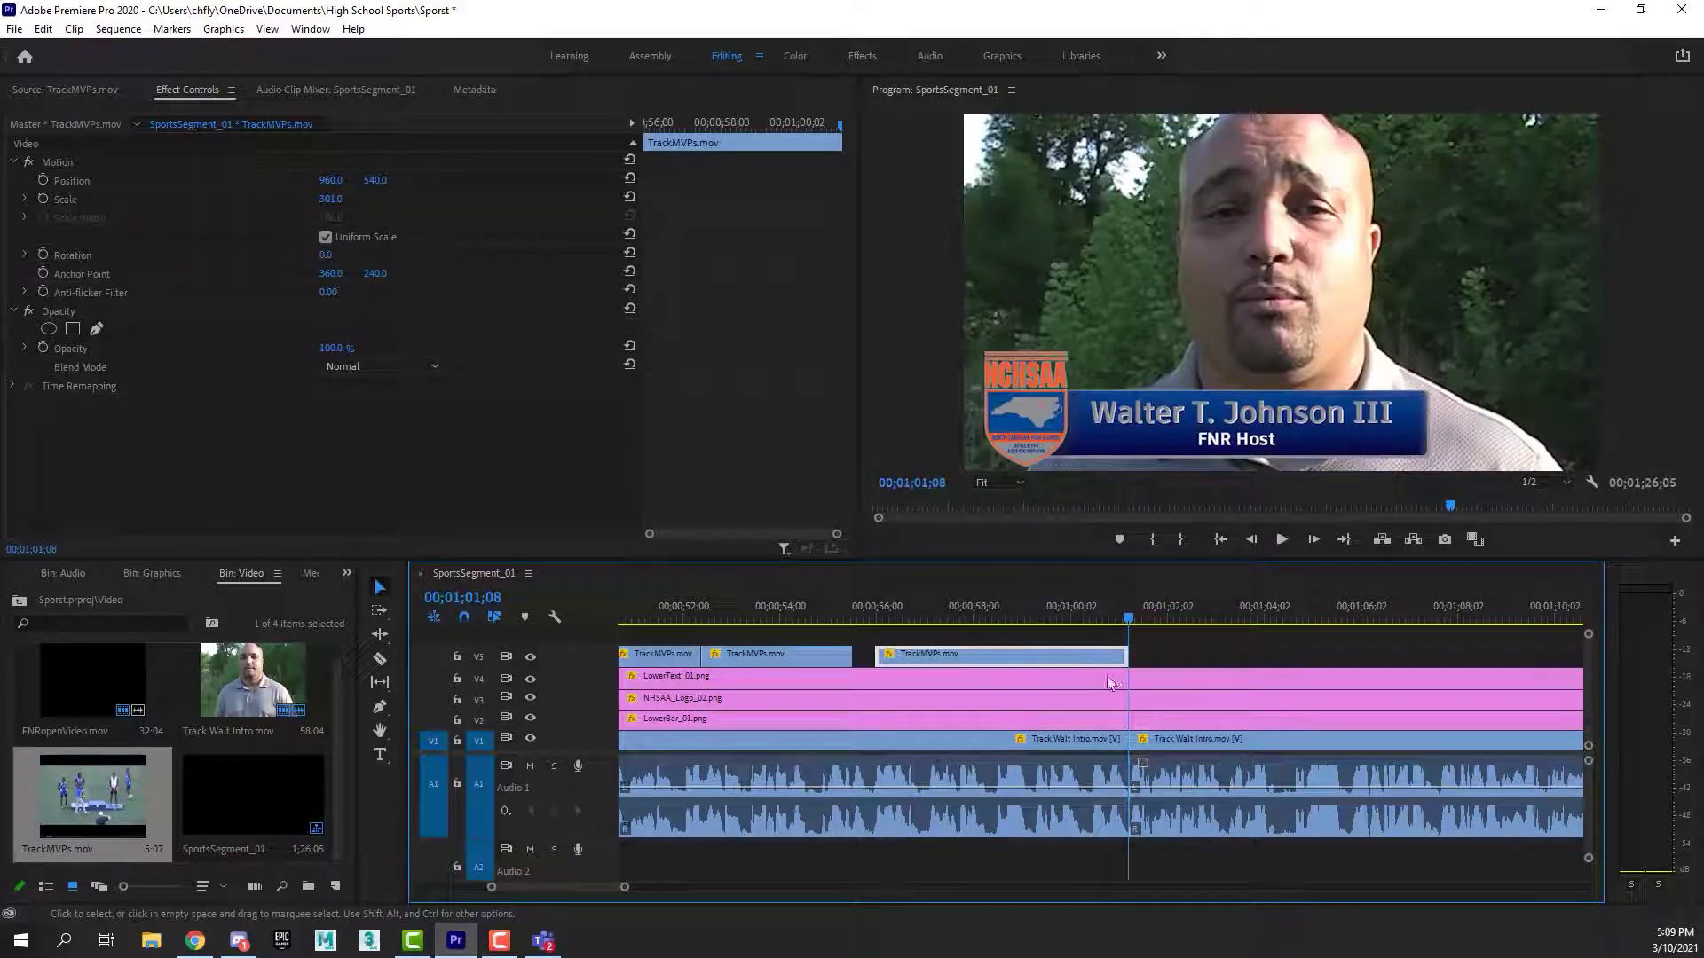
# Shift the team photo clip and the two B-roll clips before it later in the sequence, closing the gaps up to the plaque clip.
pyautogui.moveTo(818, 652); pyautogui.dragTo(805, 655)
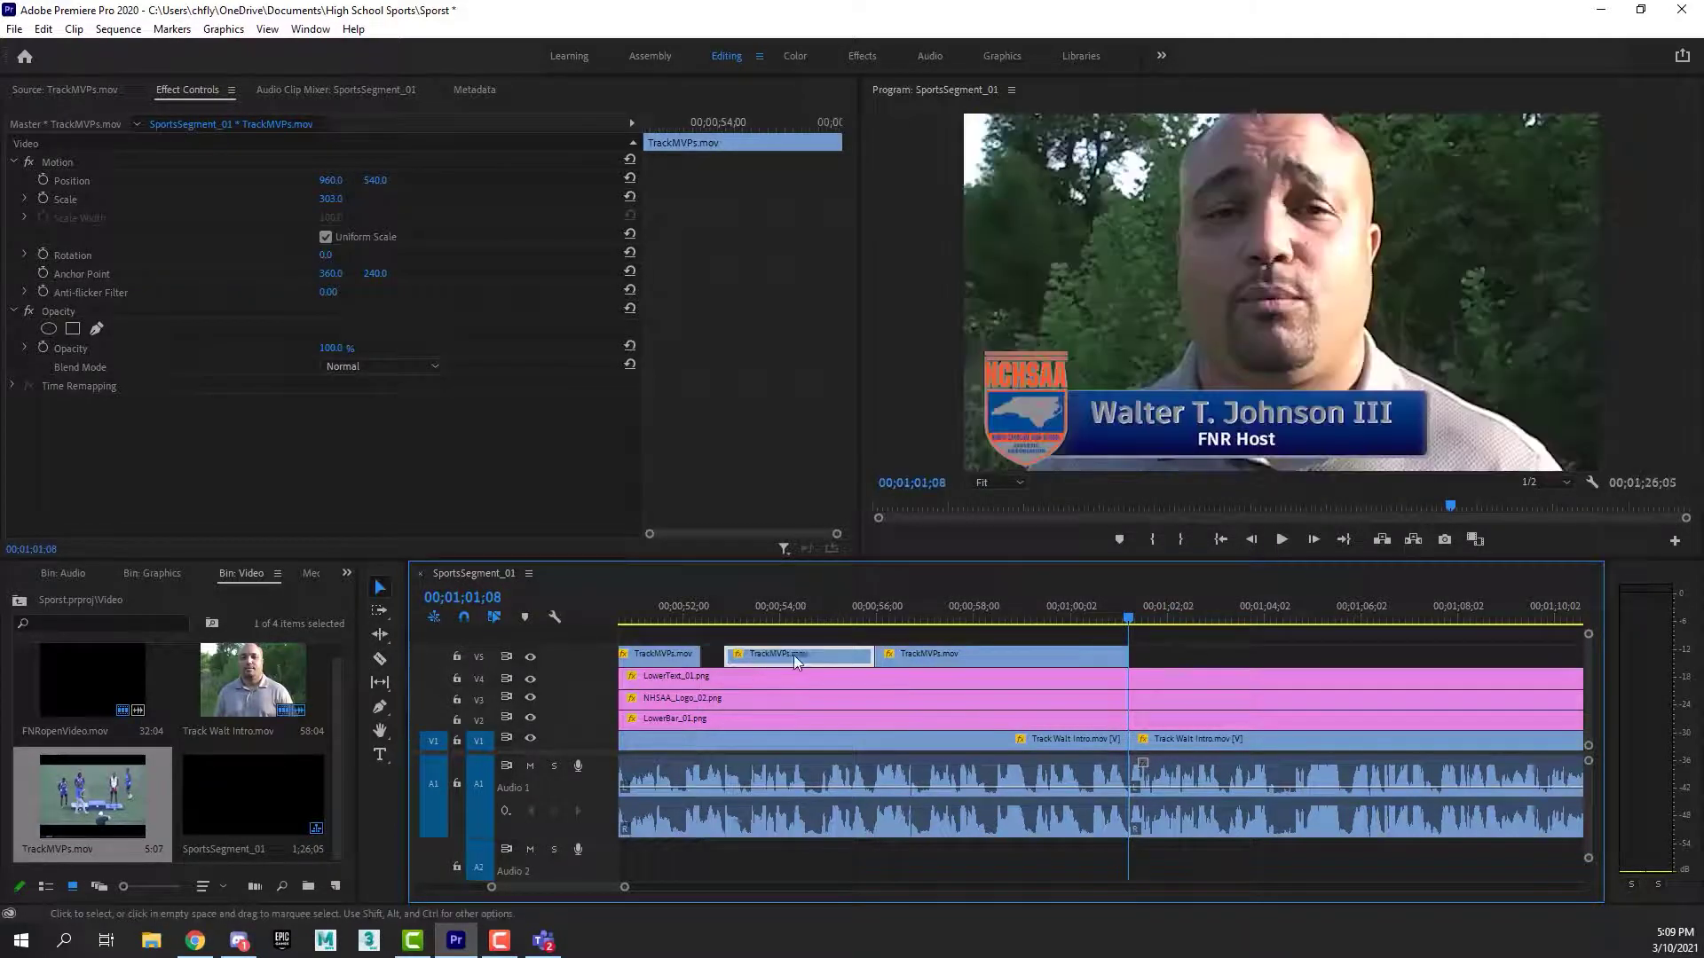
pyautogui.moveTo(674, 653); pyautogui.dragTo(696, 655)
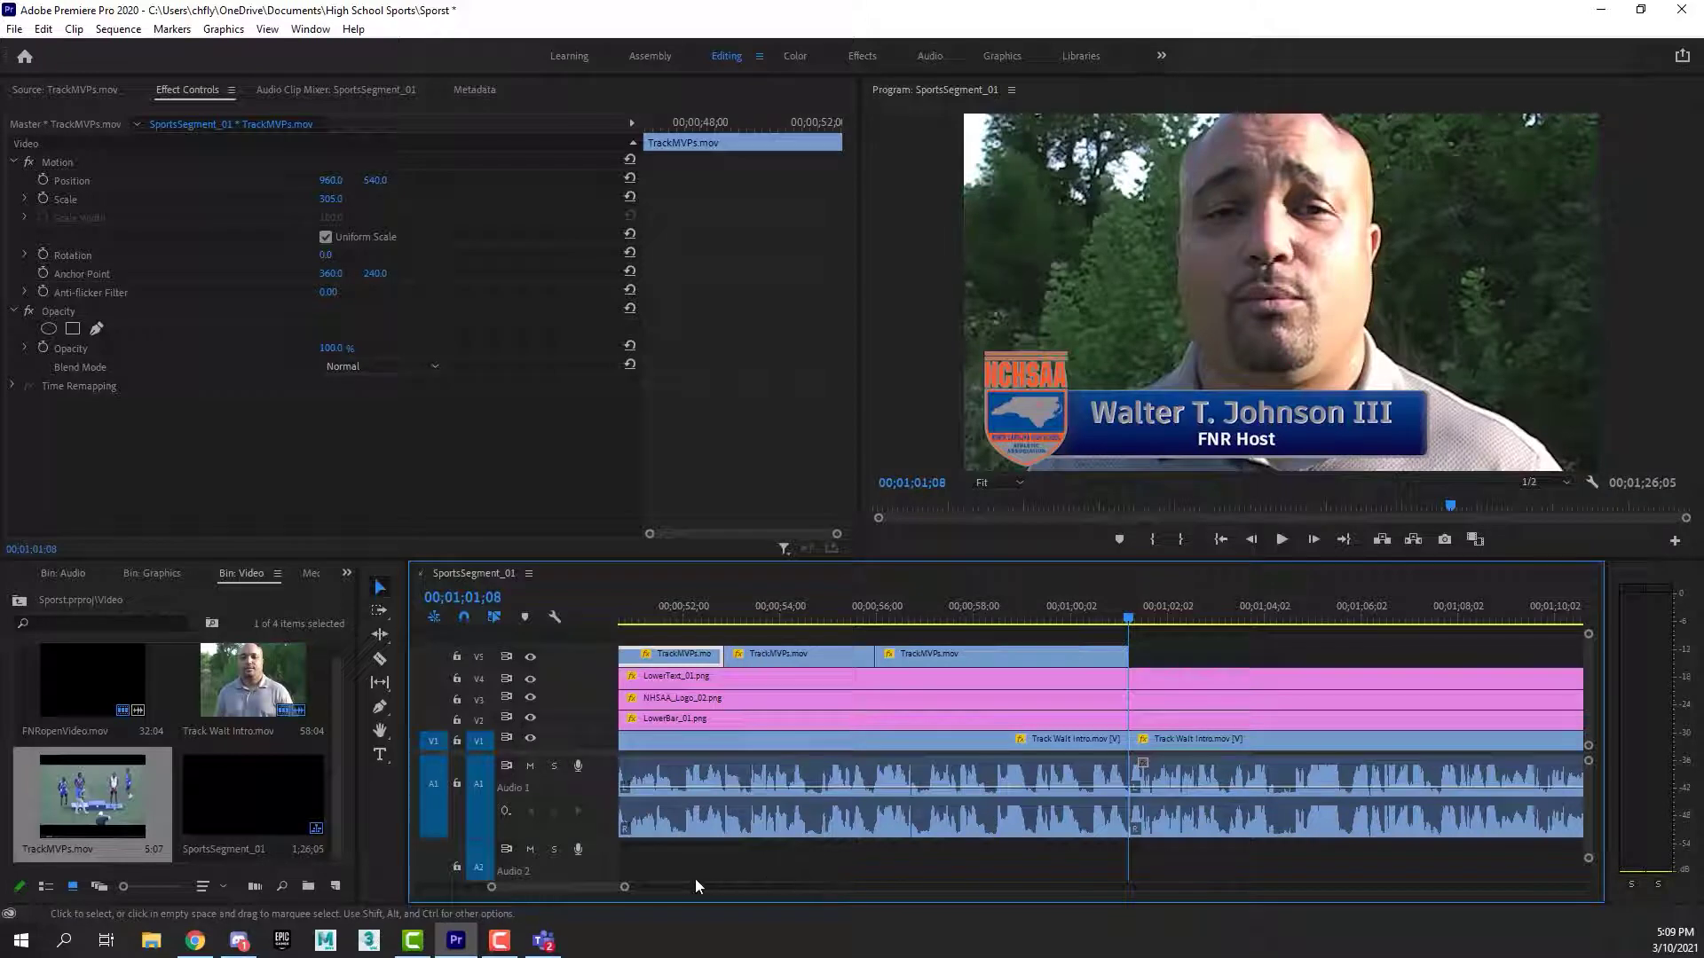
pyautogui.moveTo(594, 886); pyautogui.dragTo(588, 886)
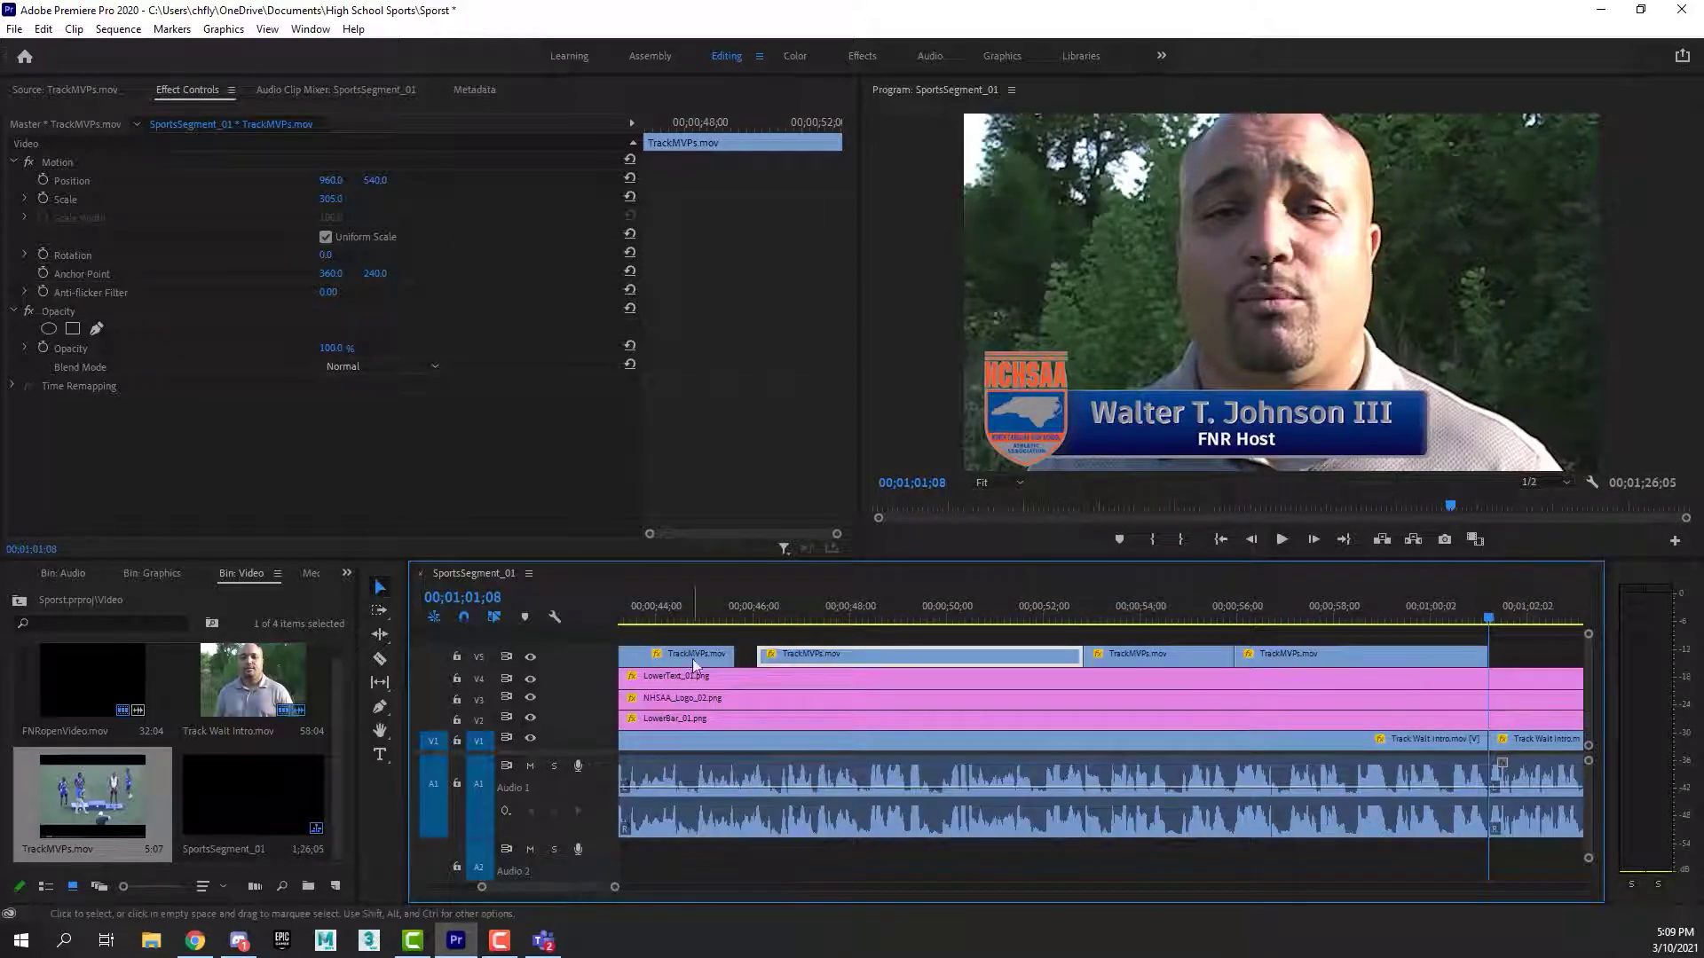
pyautogui.moveTo(696, 654); pyautogui.dragTo(577, 614)
# Play the sequence from before the first B-roll clip through all the B-roll shots and stop at 00;01;04;16.
pyautogui.click(709, 610)
pyautogui.press('j')
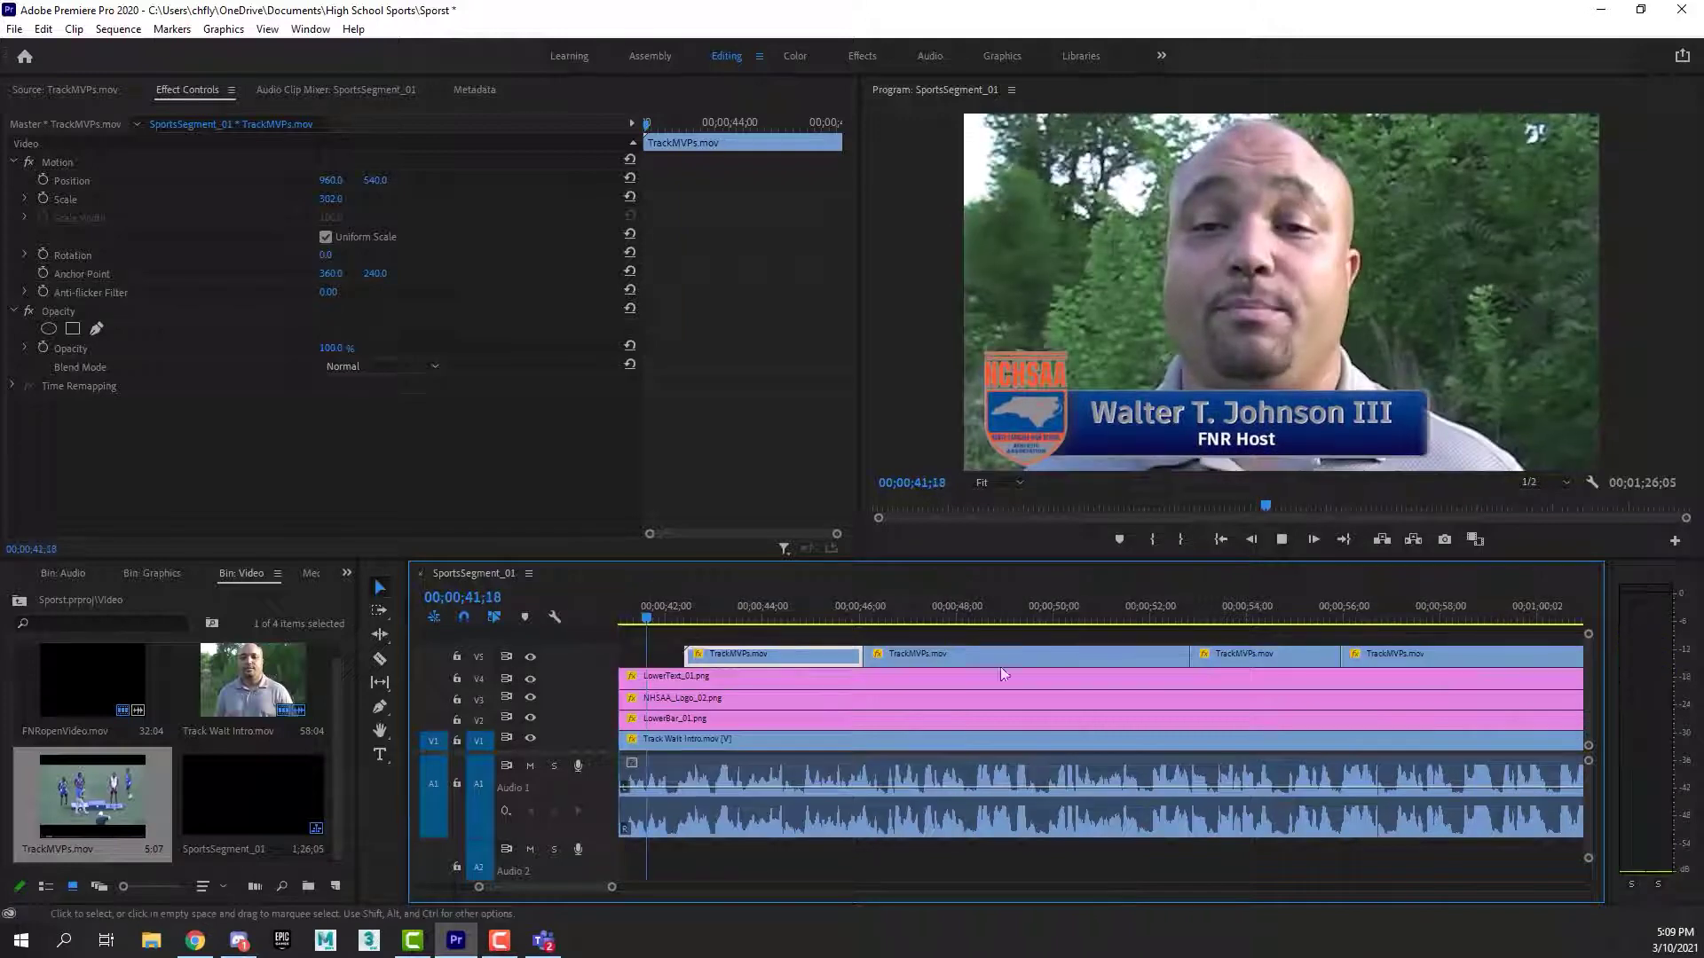
pyautogui.press('l')
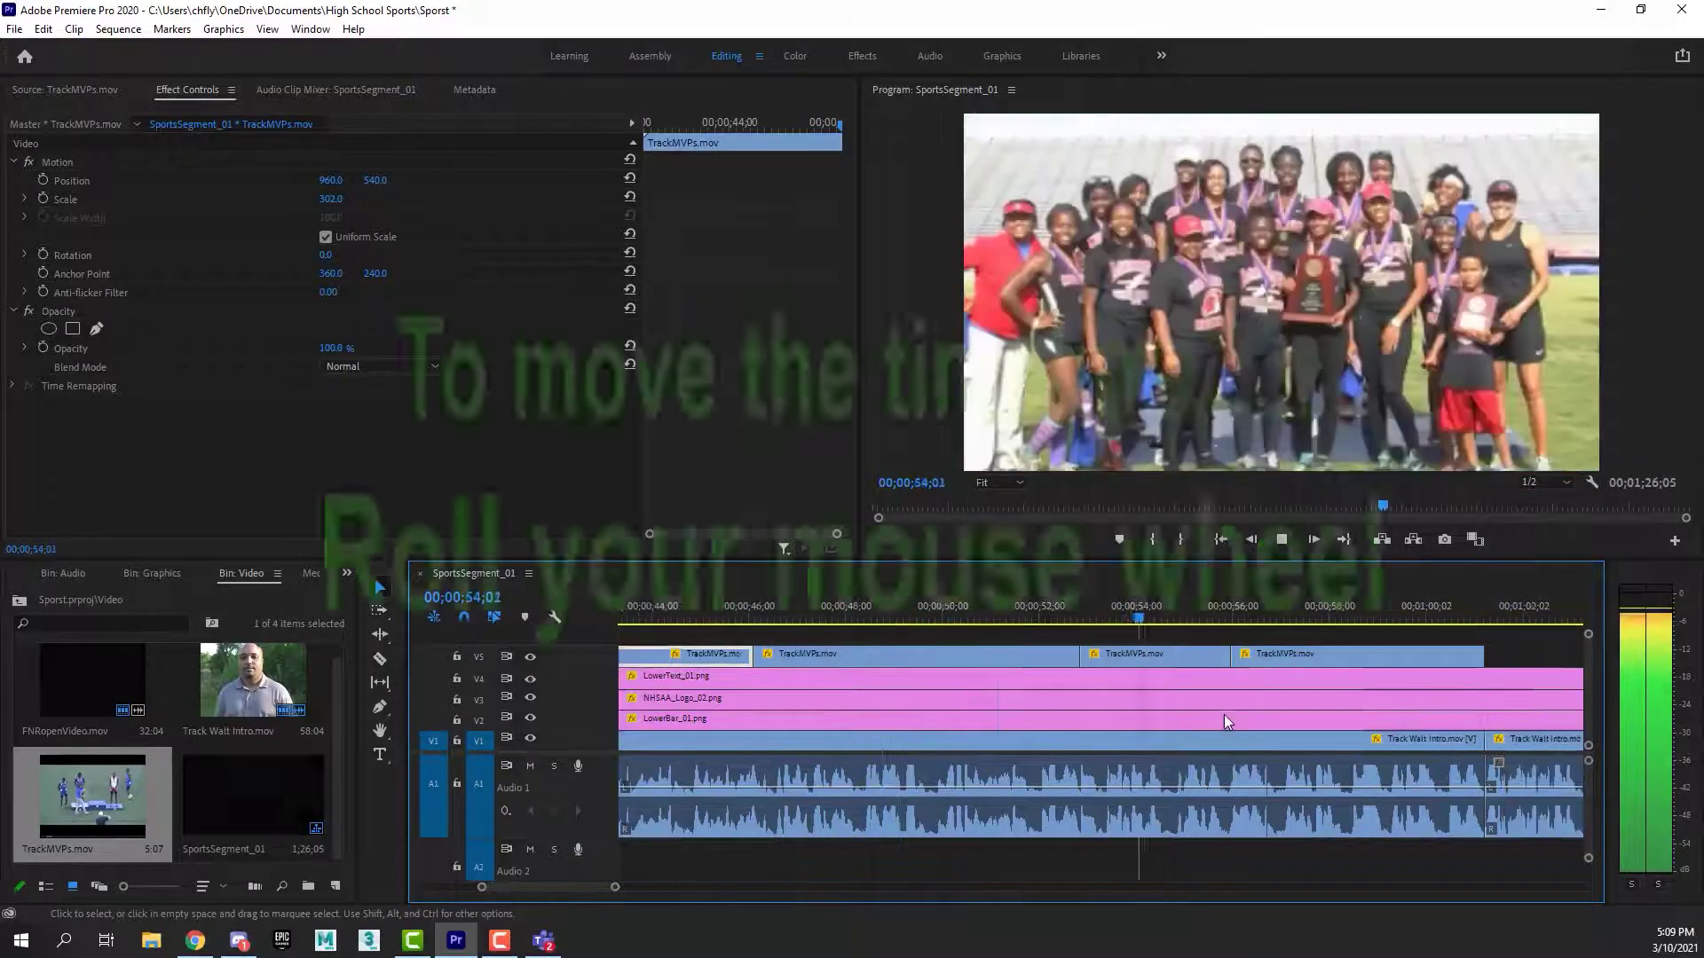
pyautogui.scroll(-4, 1225, 721)
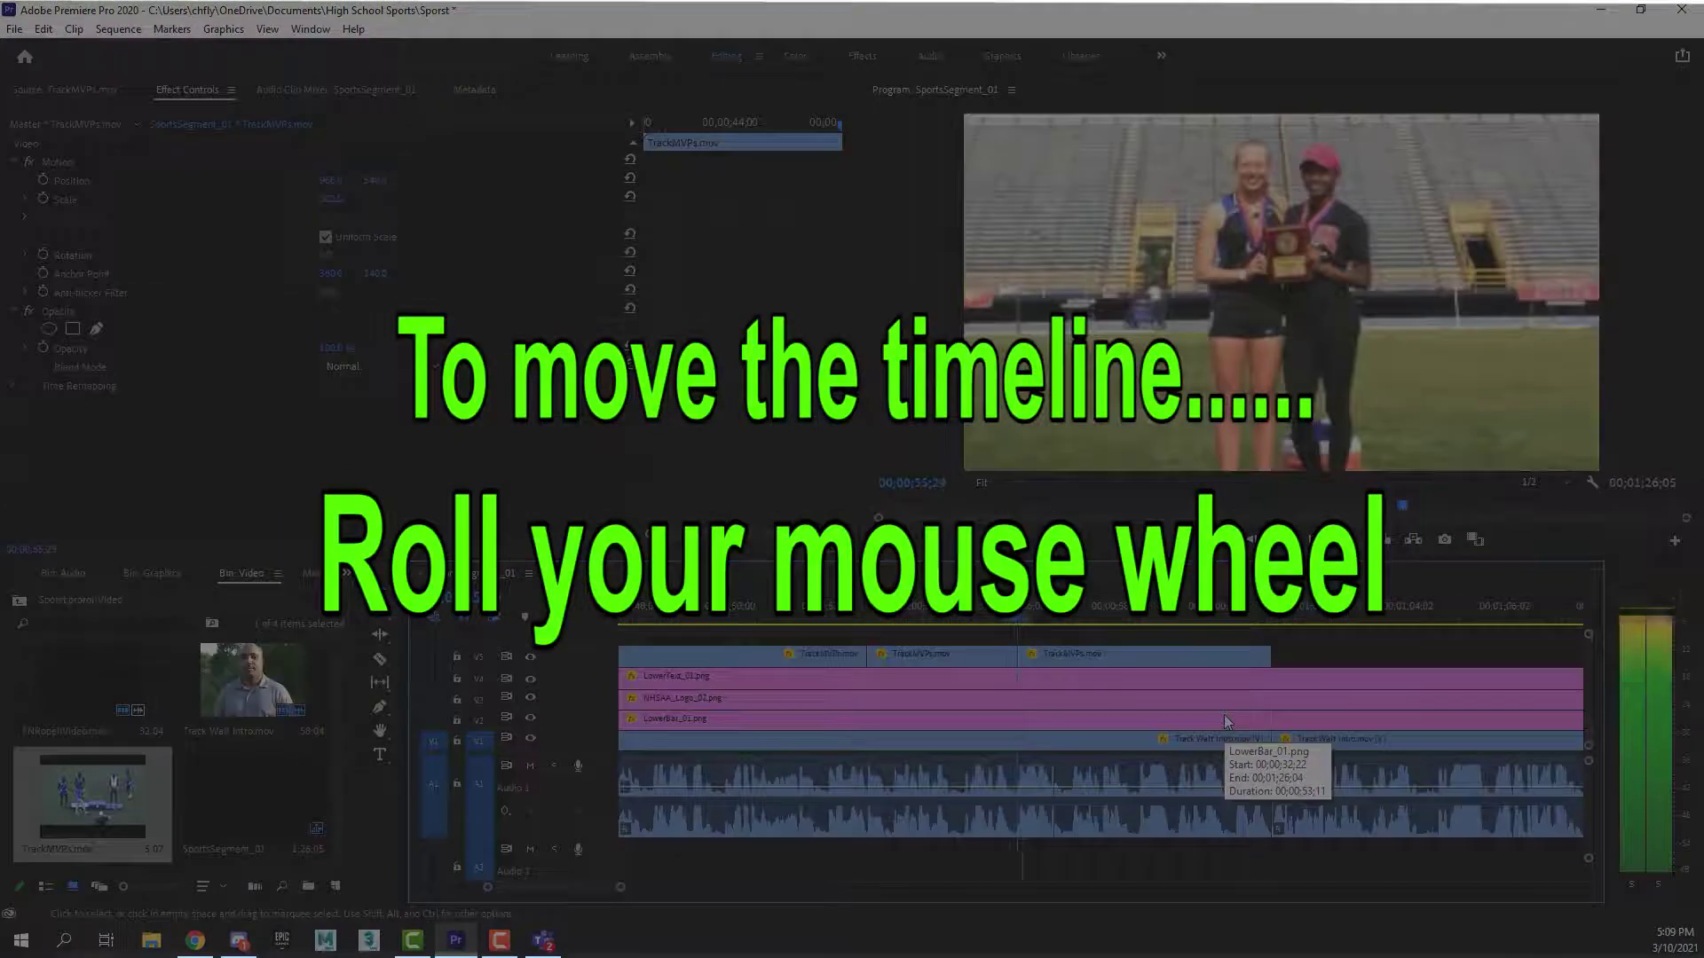
pyautogui.scroll(-5, 1227, 721)
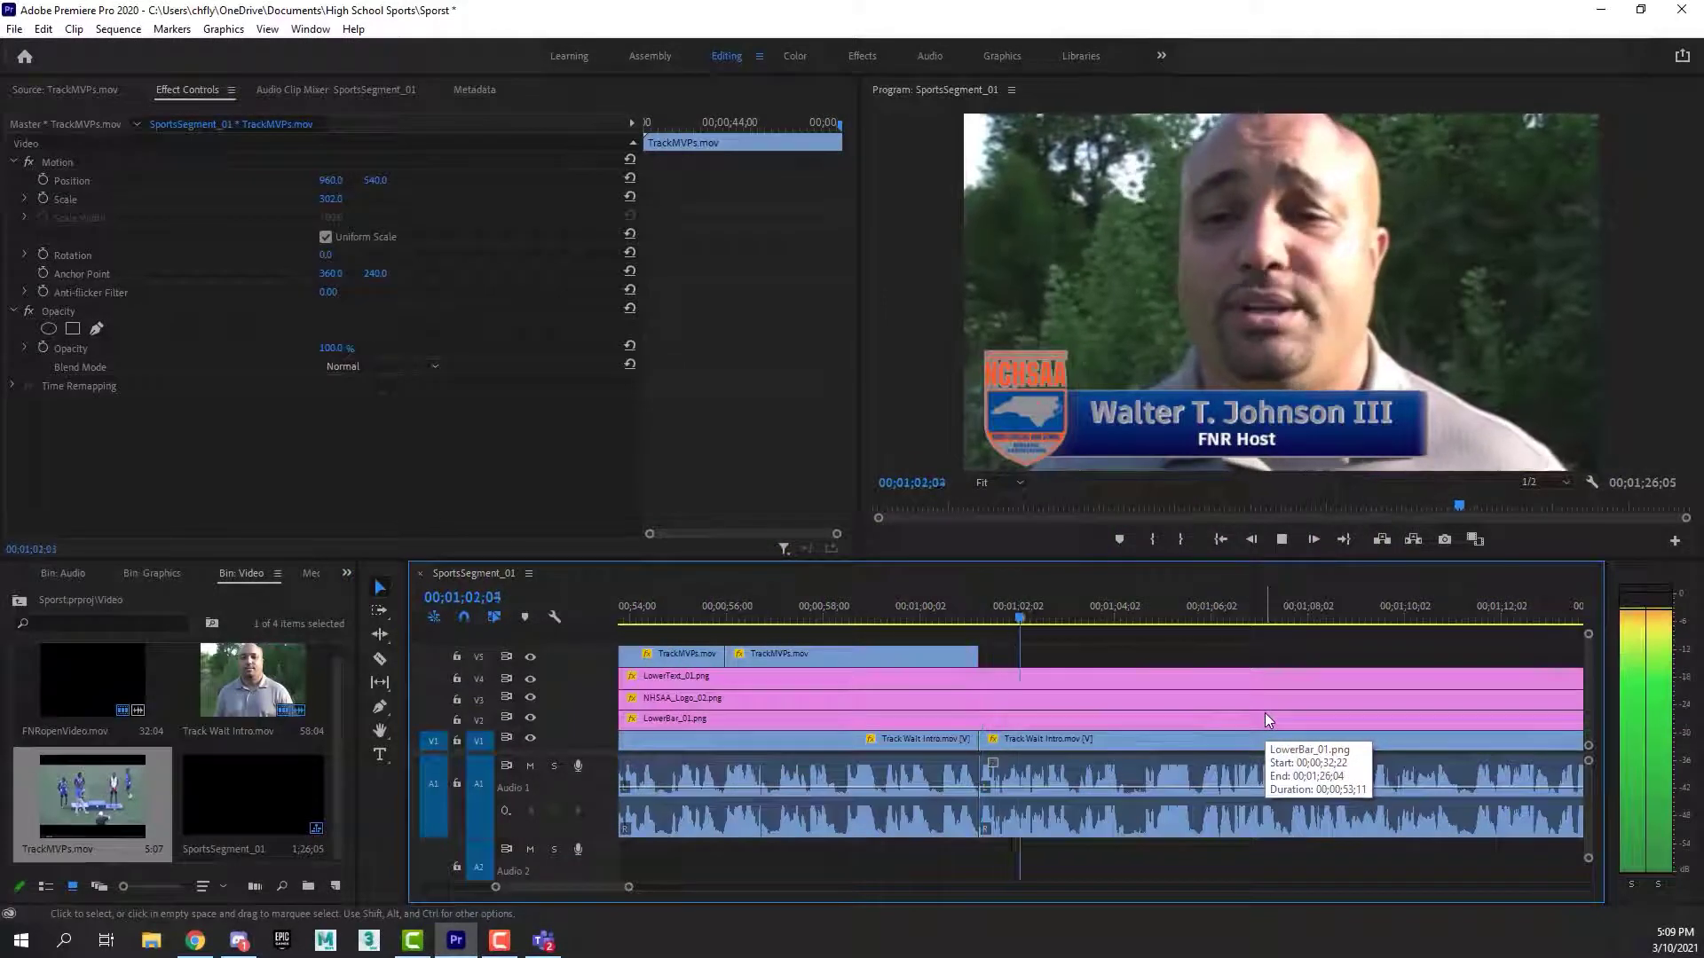
pyautogui.scroll(-1, 1264, 712)
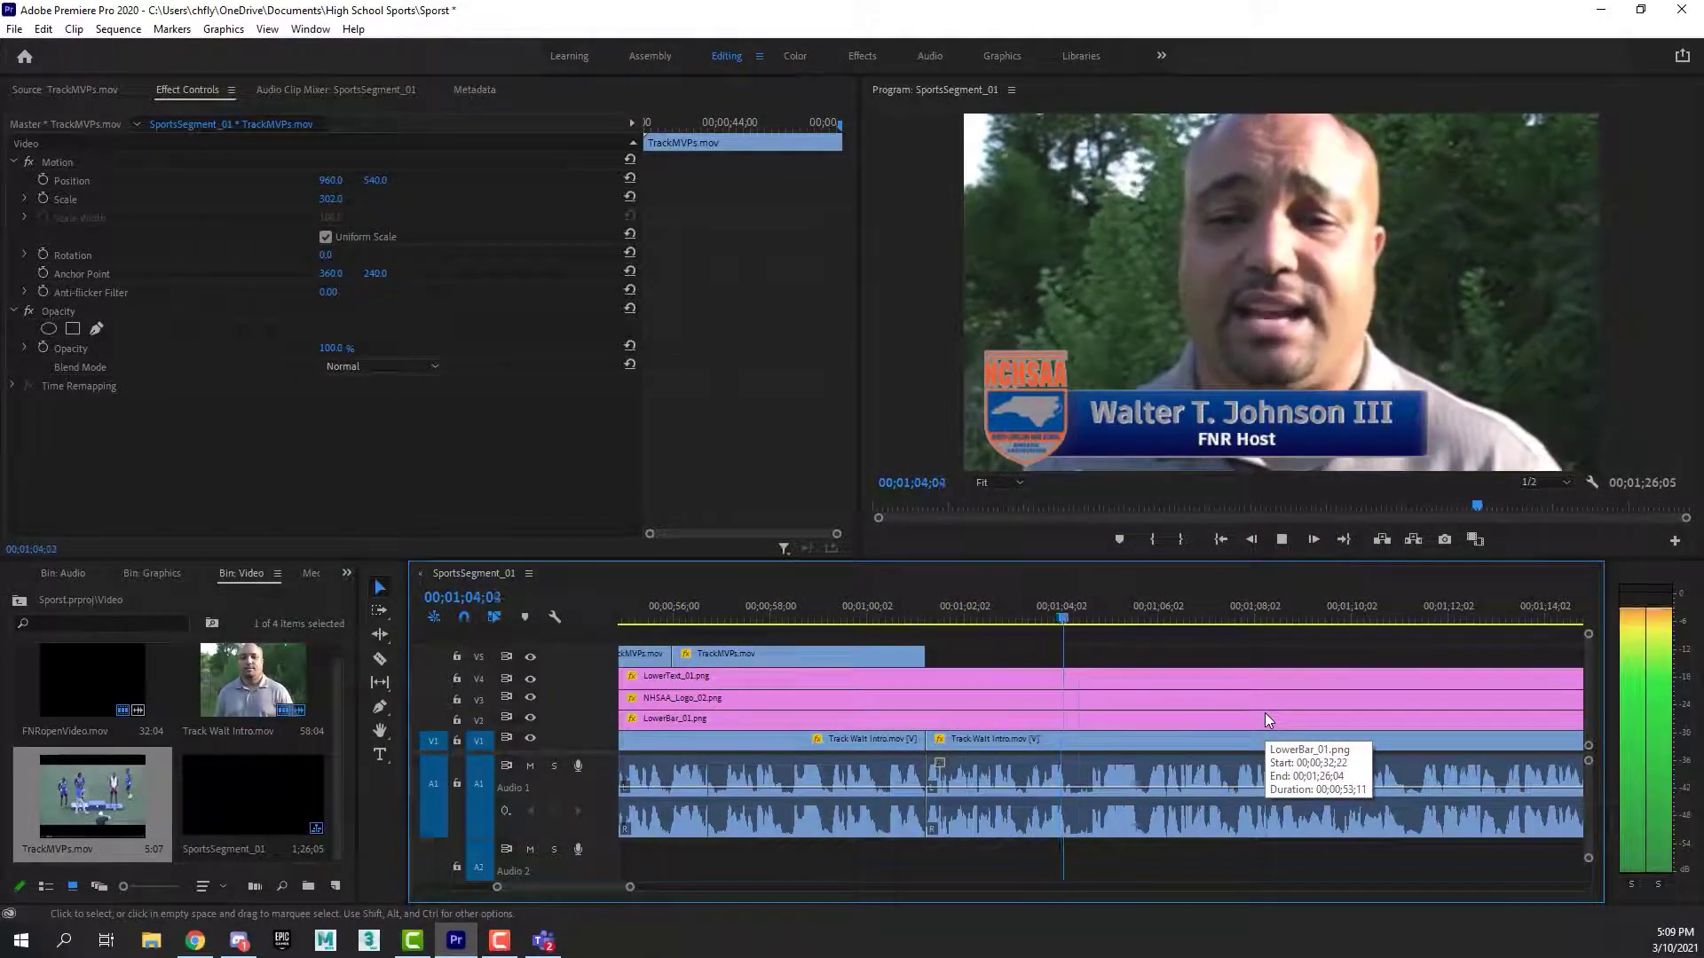
pyautogui.press('space')
pyautogui.scroll(-1, 1222, 706)
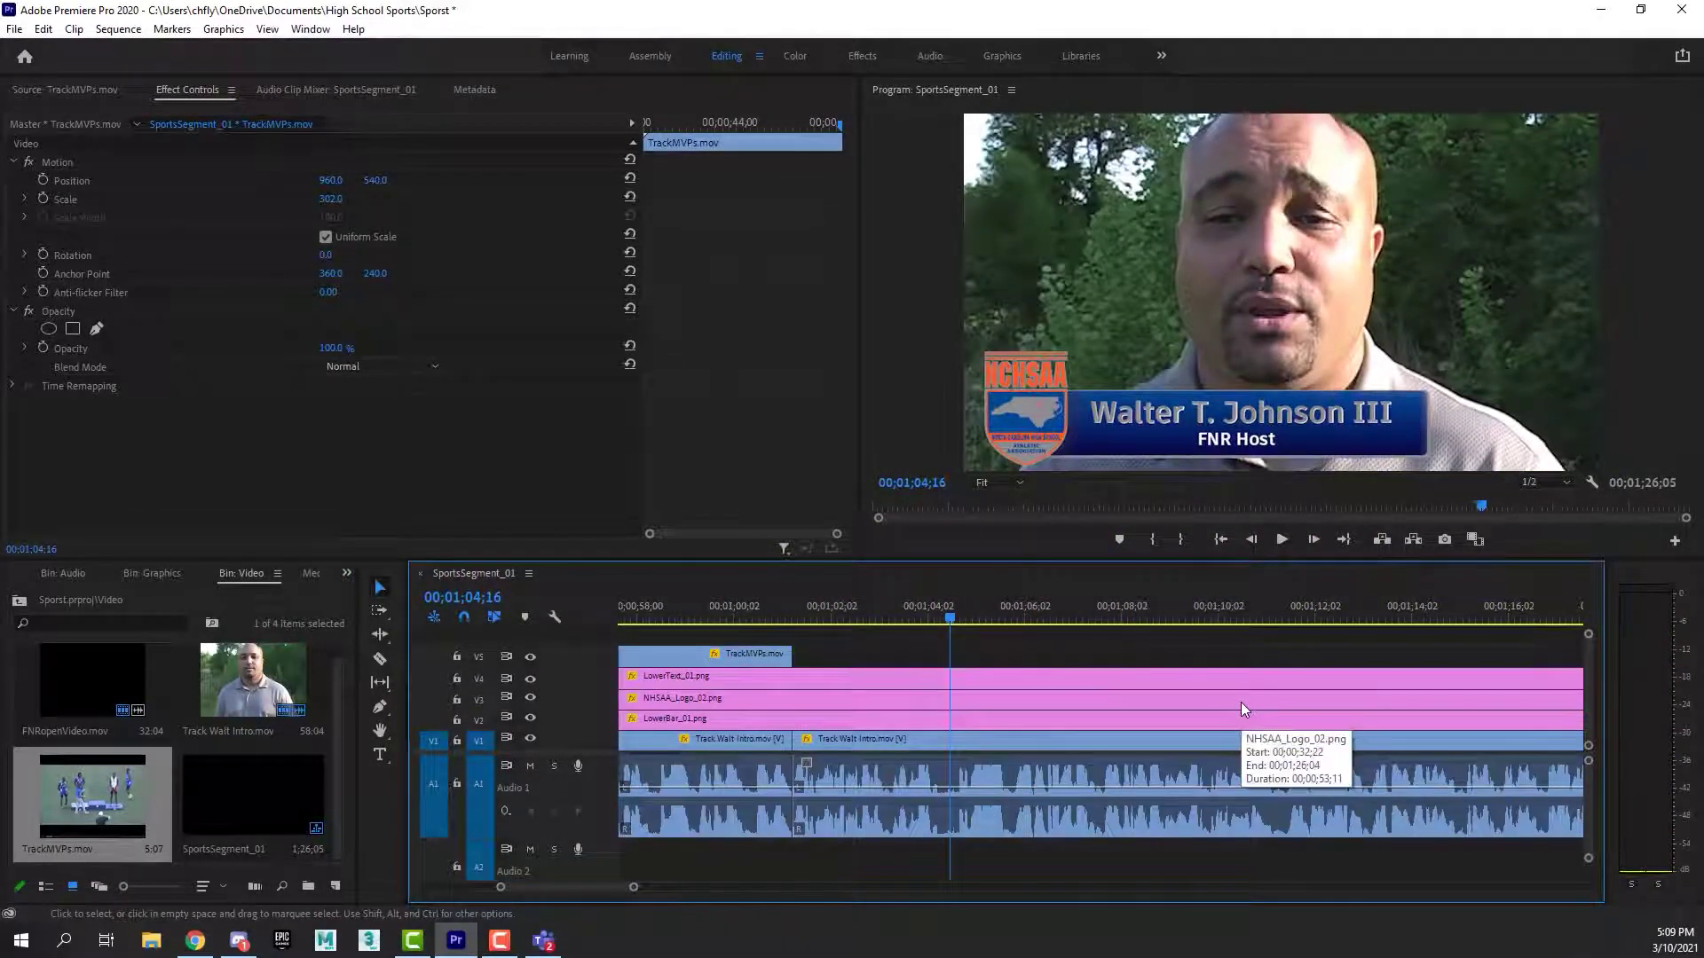
# Play the example video in the browser from 1:02 to the podium shot at 1:09, and return to Premiere Pro.
pyautogui.click(196, 940)
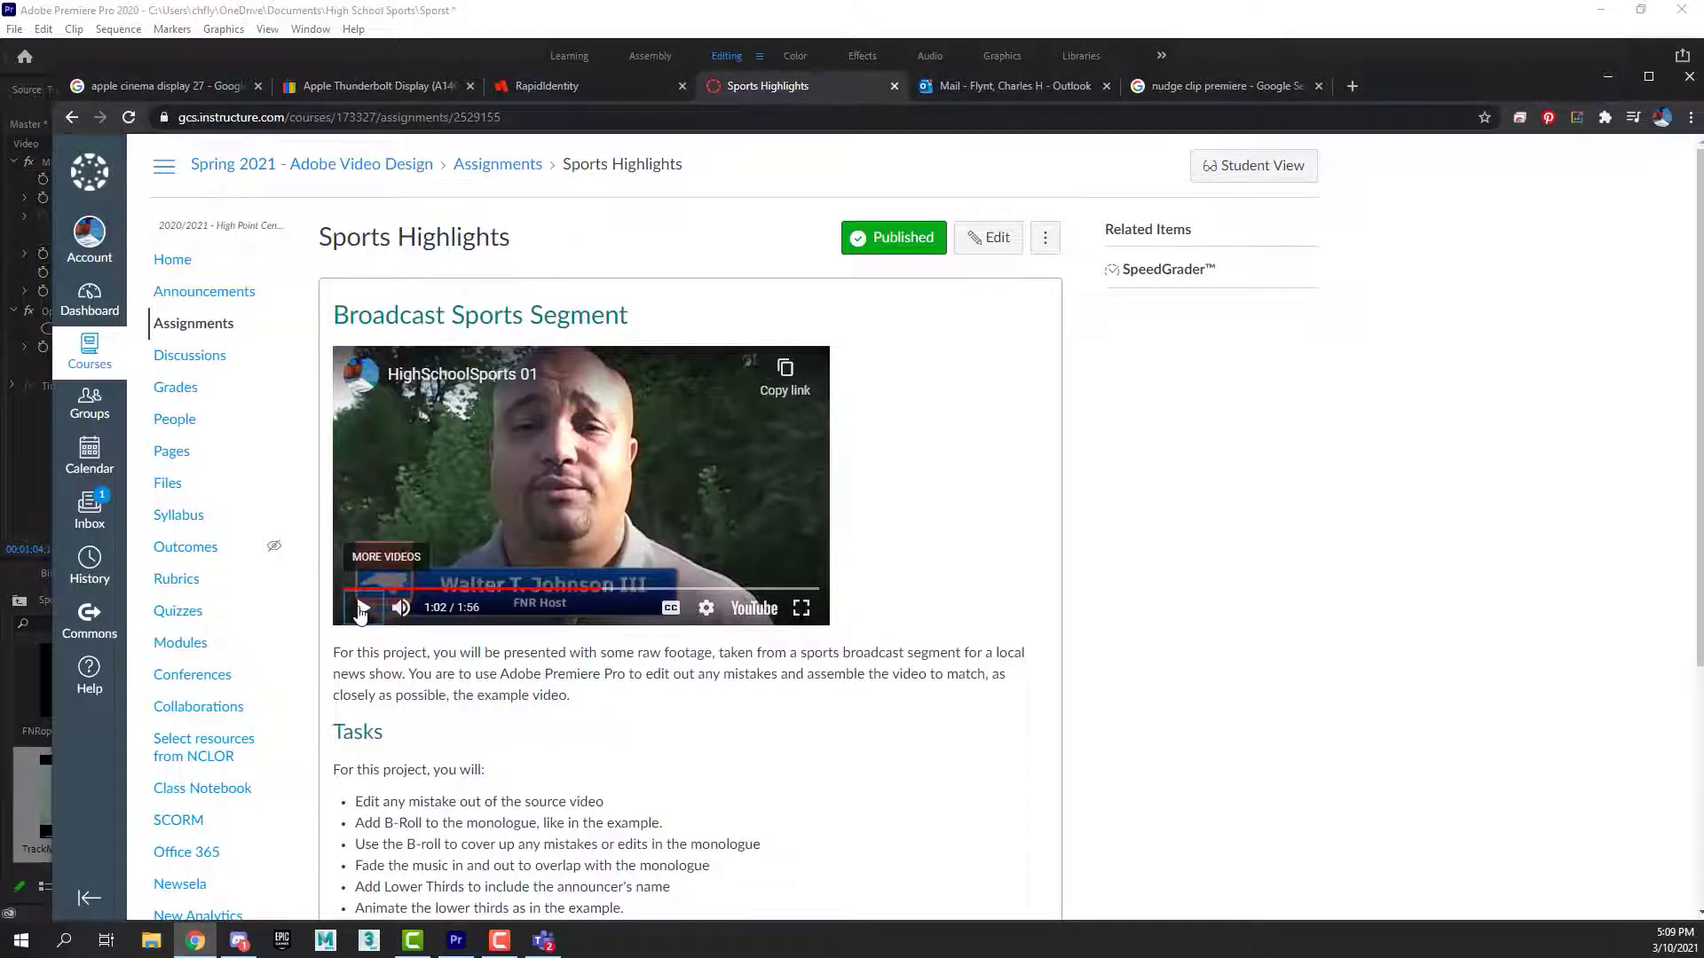
pyautogui.click(362, 610)
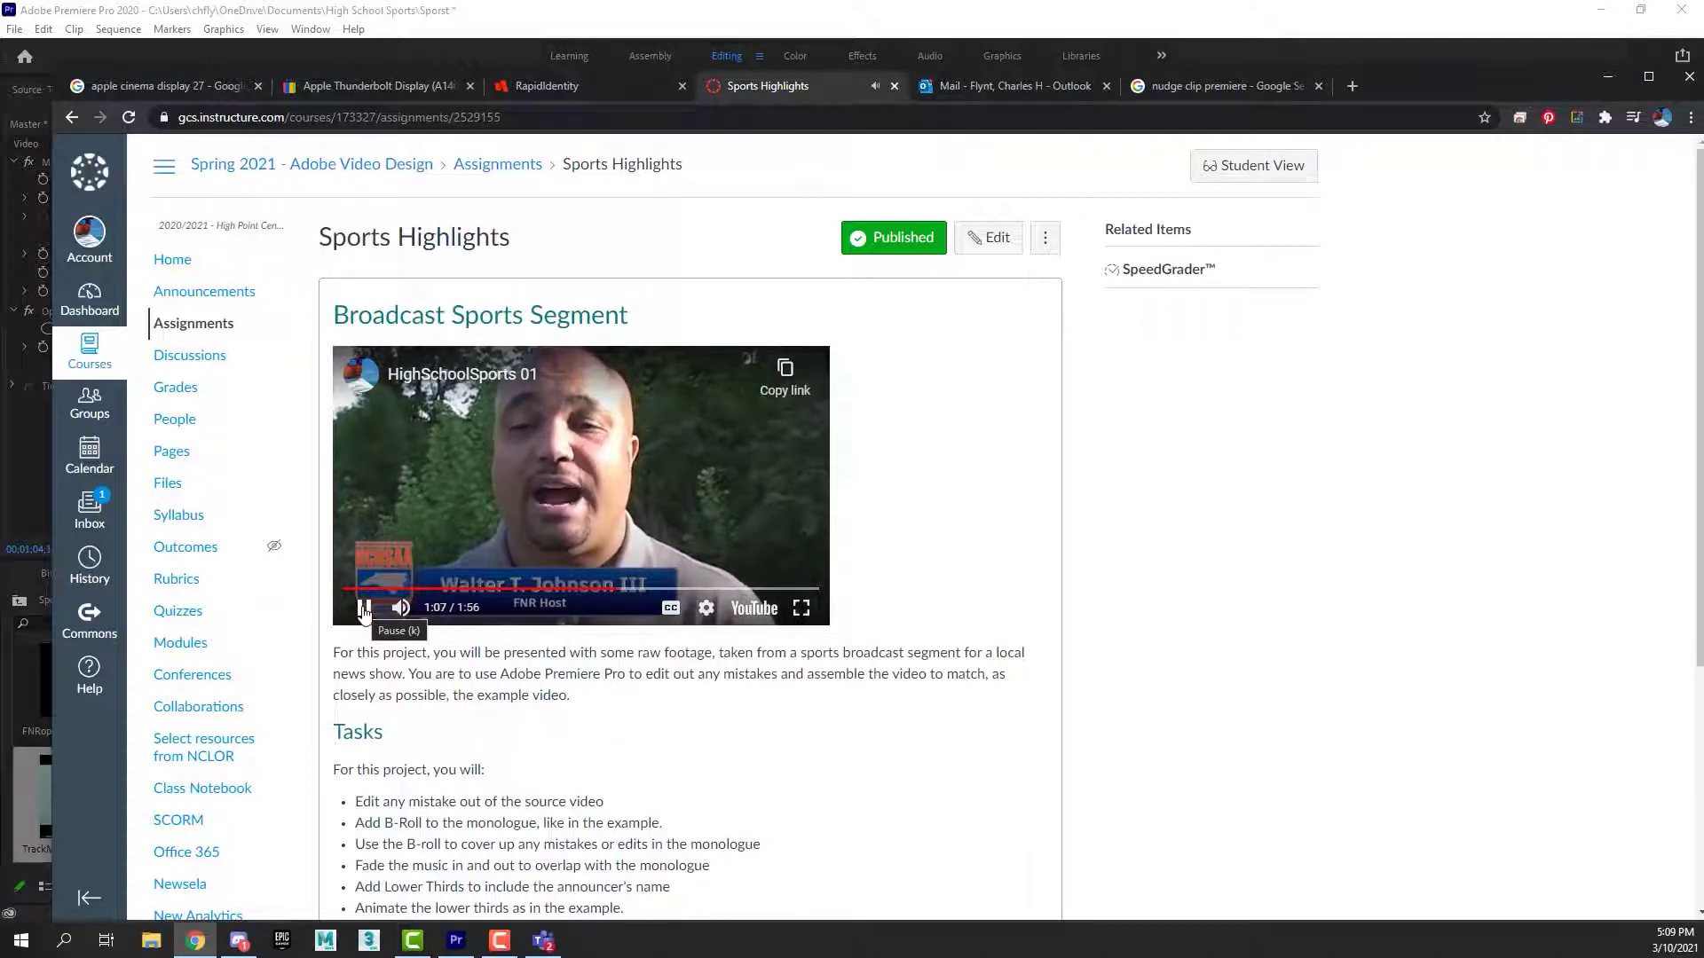
pyautogui.click(356, 611)
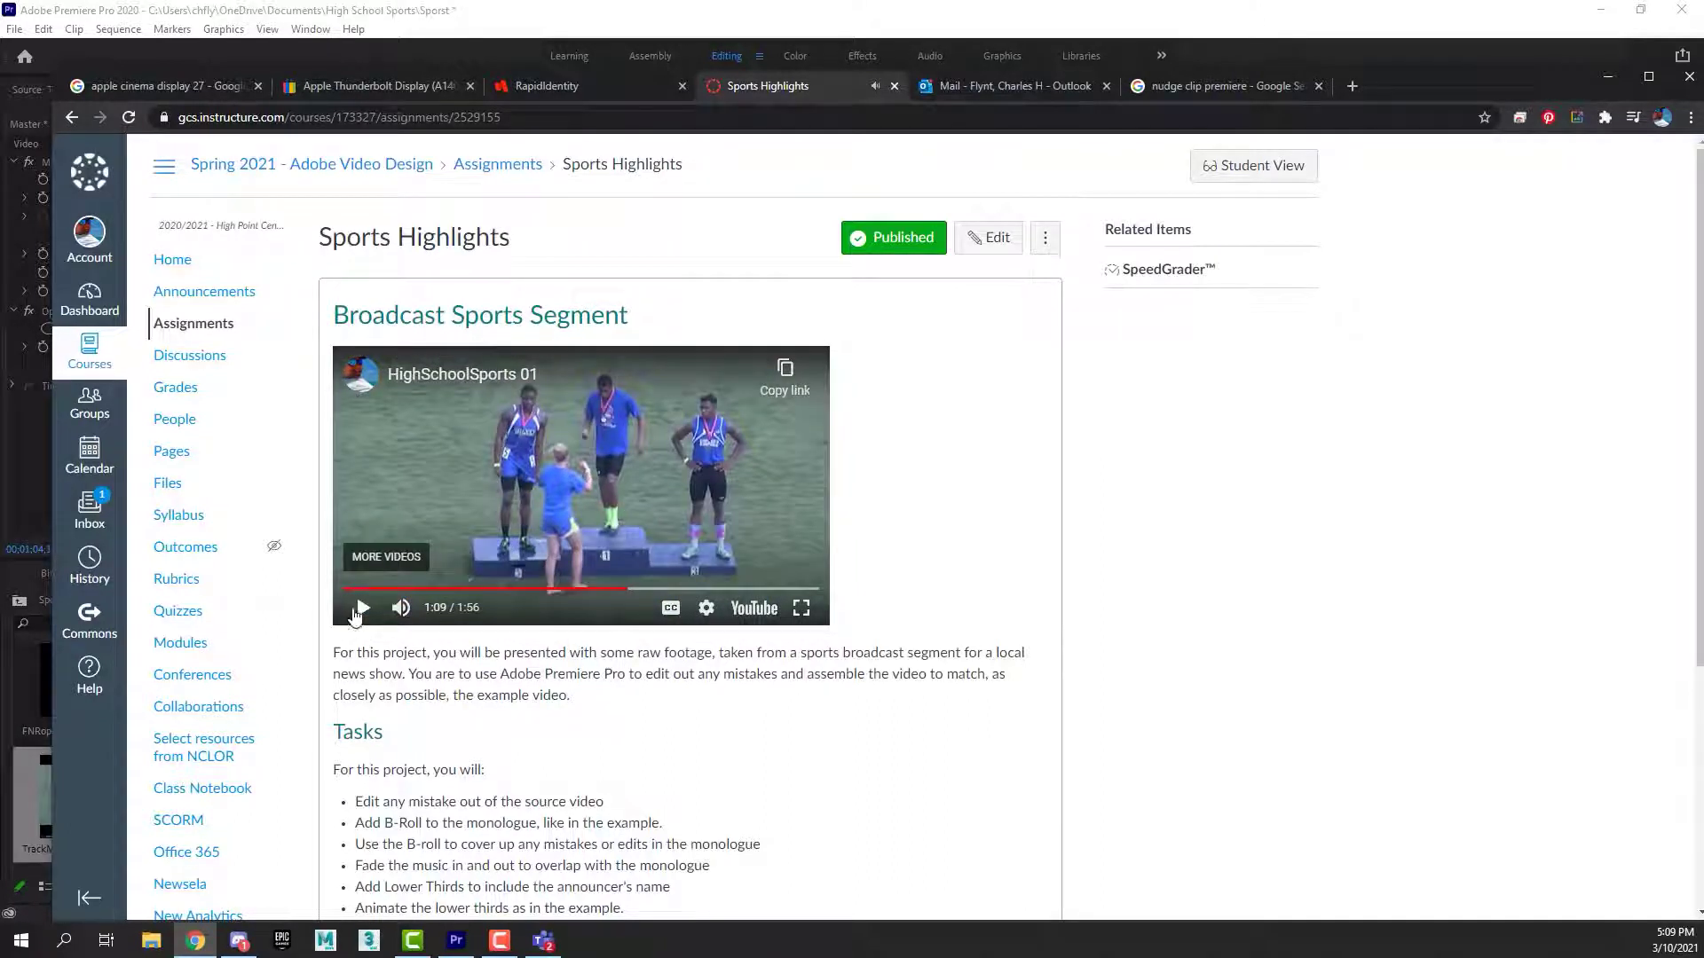
pyautogui.click(1466, 53)
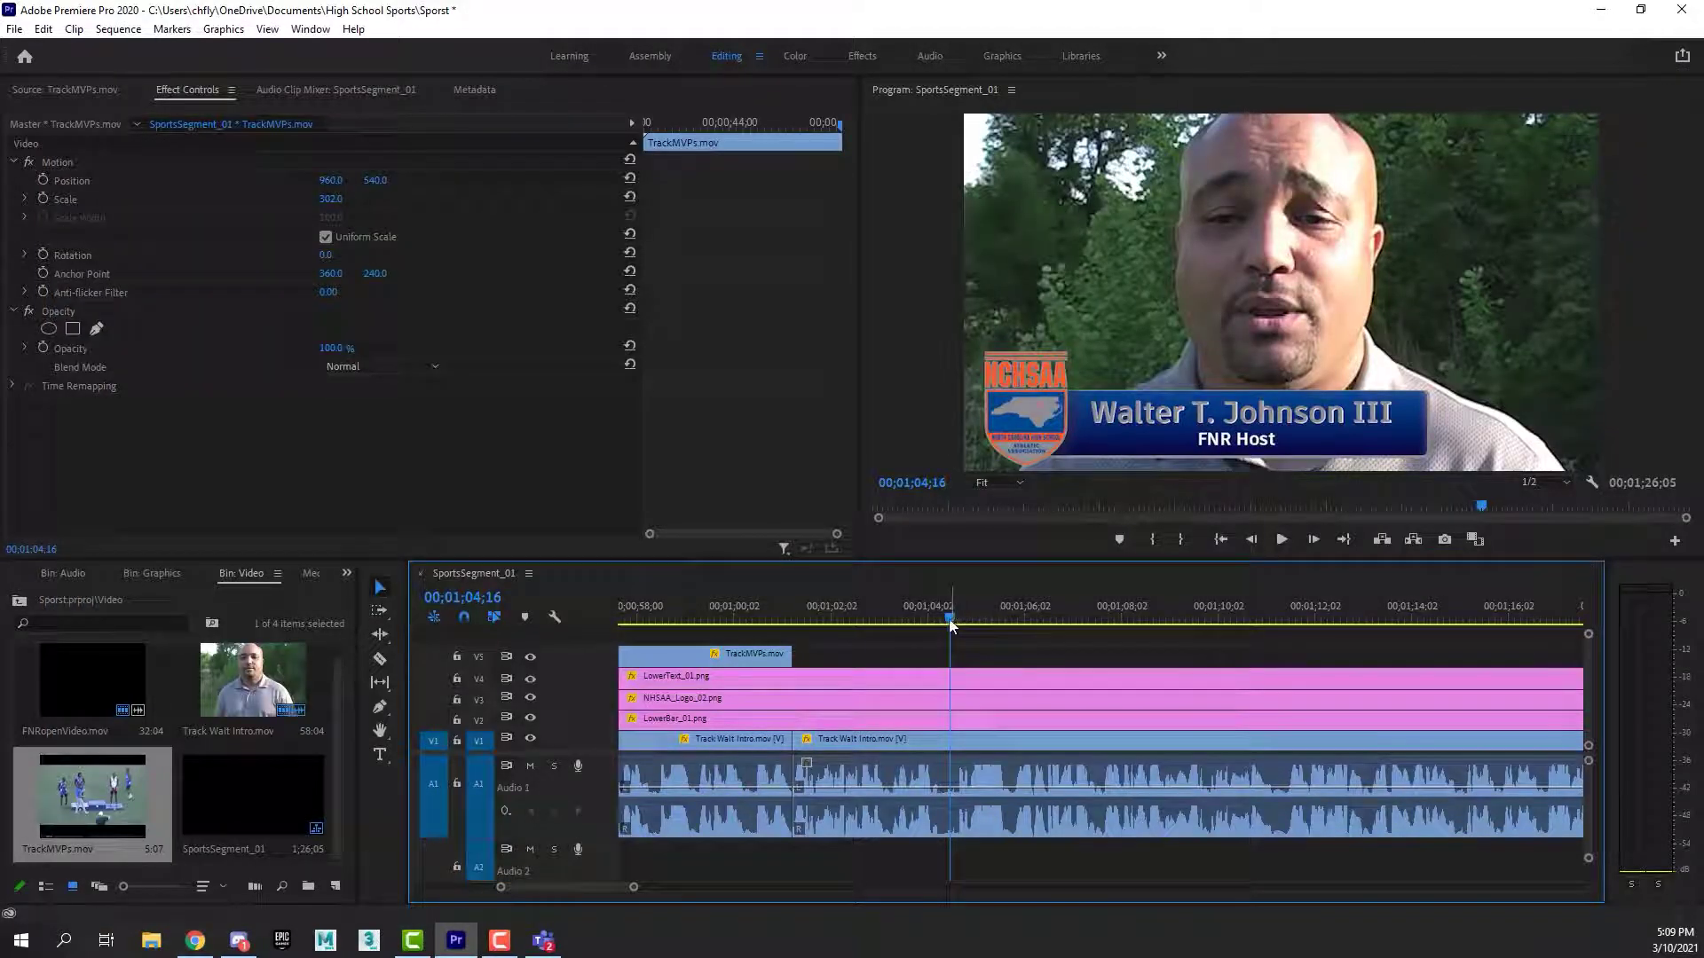
# Play the host's monologue after the plaque clip and park the playhead at 00;01;08;06, where the example cuts to the podium shot.
pyautogui.moveTo(953, 625); pyautogui.dragTo(836, 626)
pyautogui.press('space')
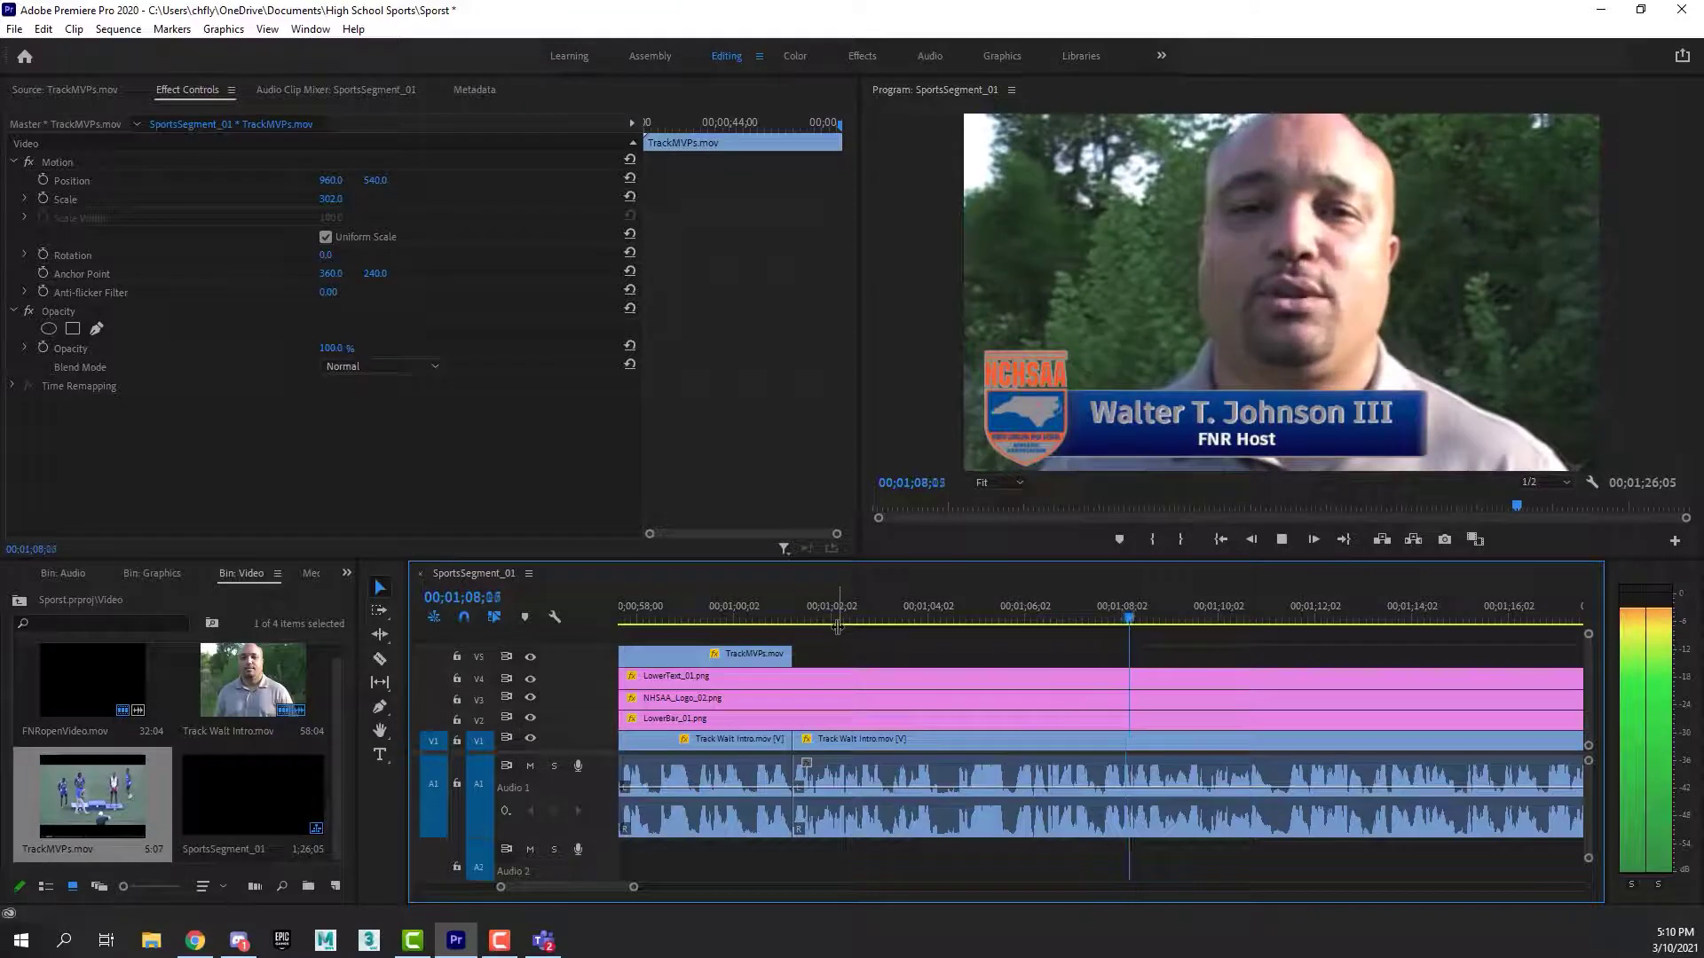
pyautogui.press('space')
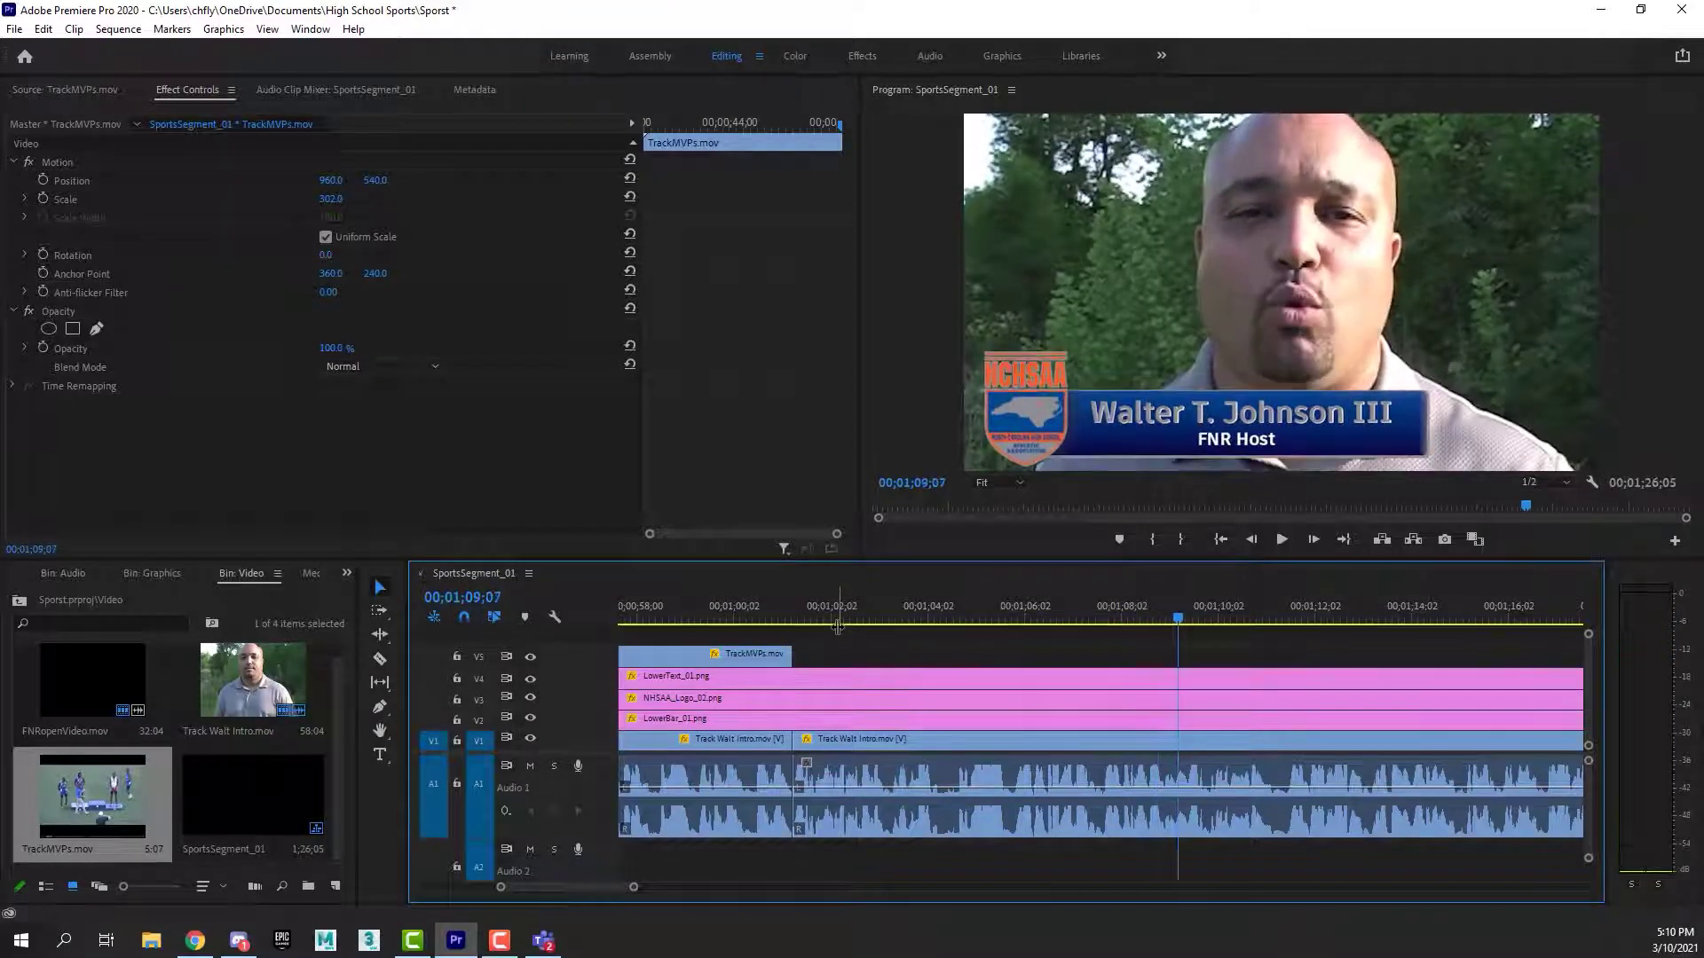
pyautogui.press('j')
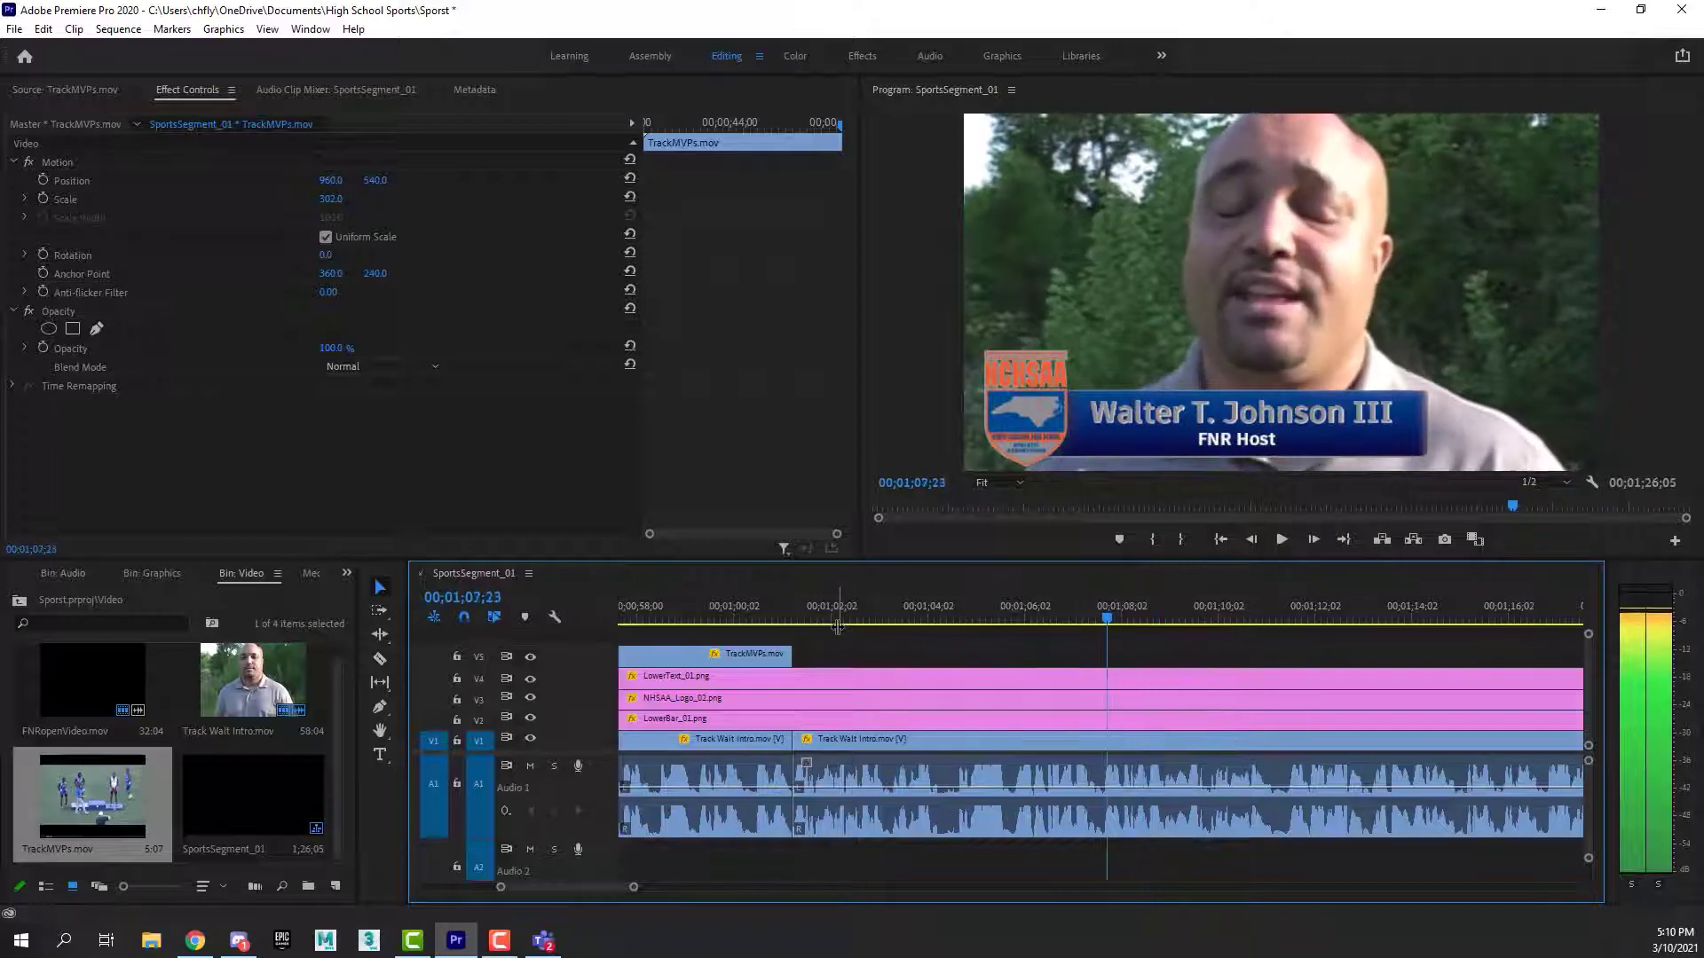
pyautogui.press('l')
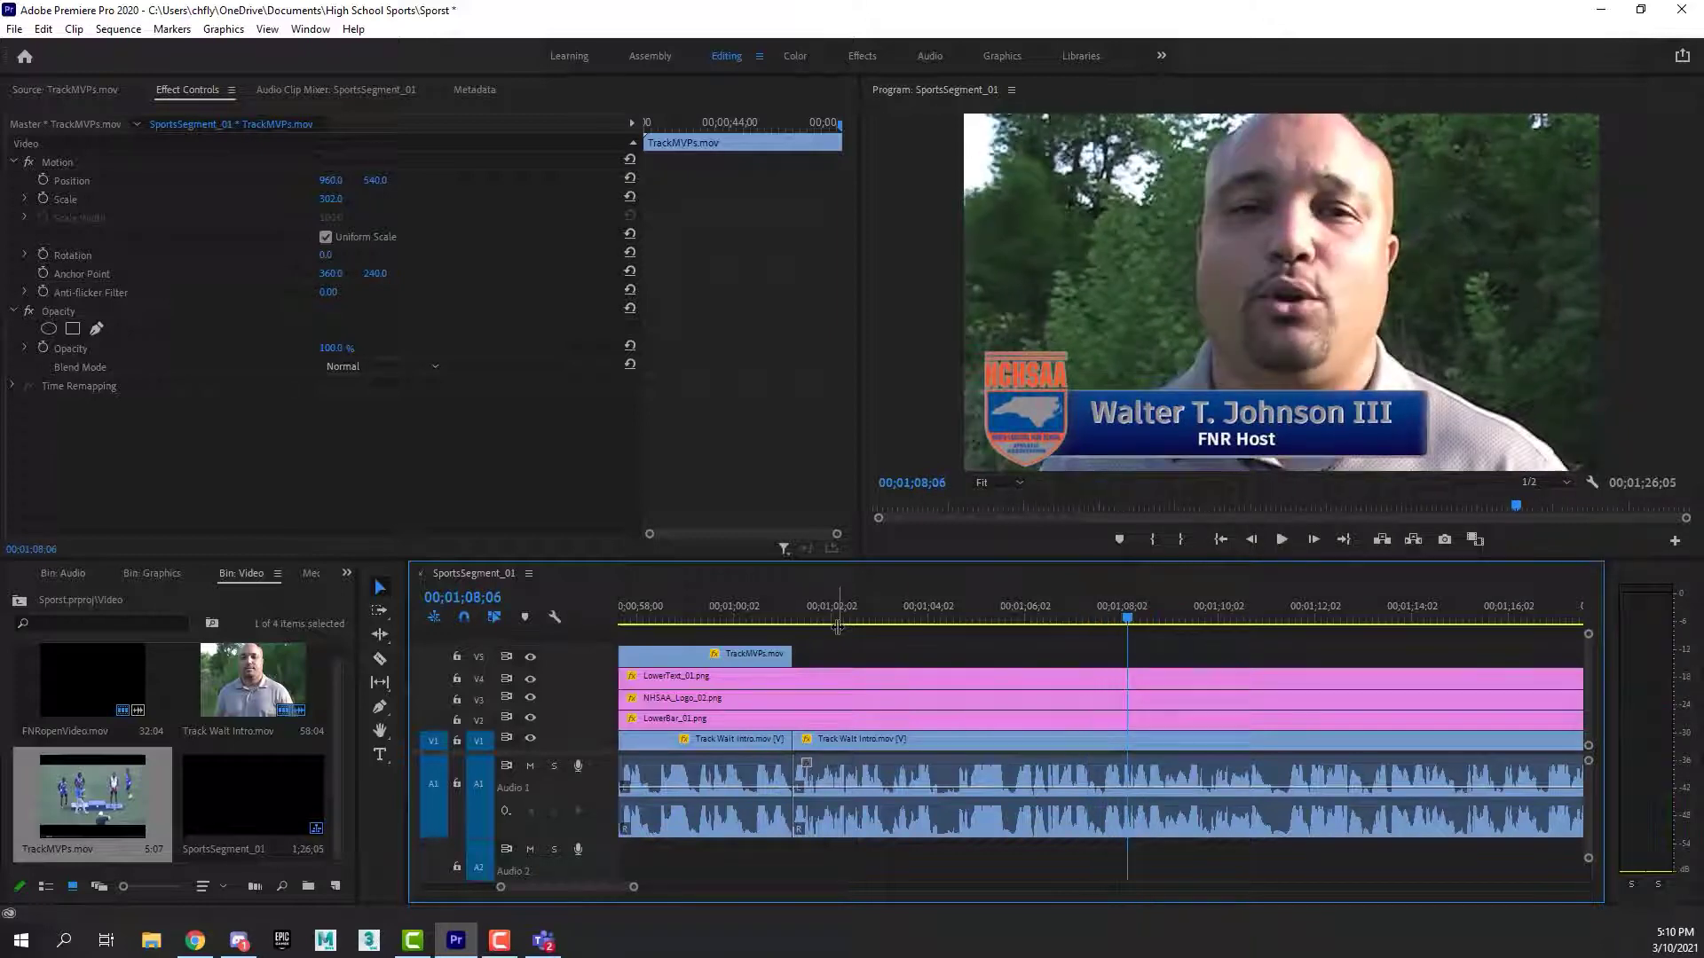
# Stop the sequence, replay the example video in the browser from 1:04 towards the podium shot, and return to Premiere Pro.
pyautogui.press('k')
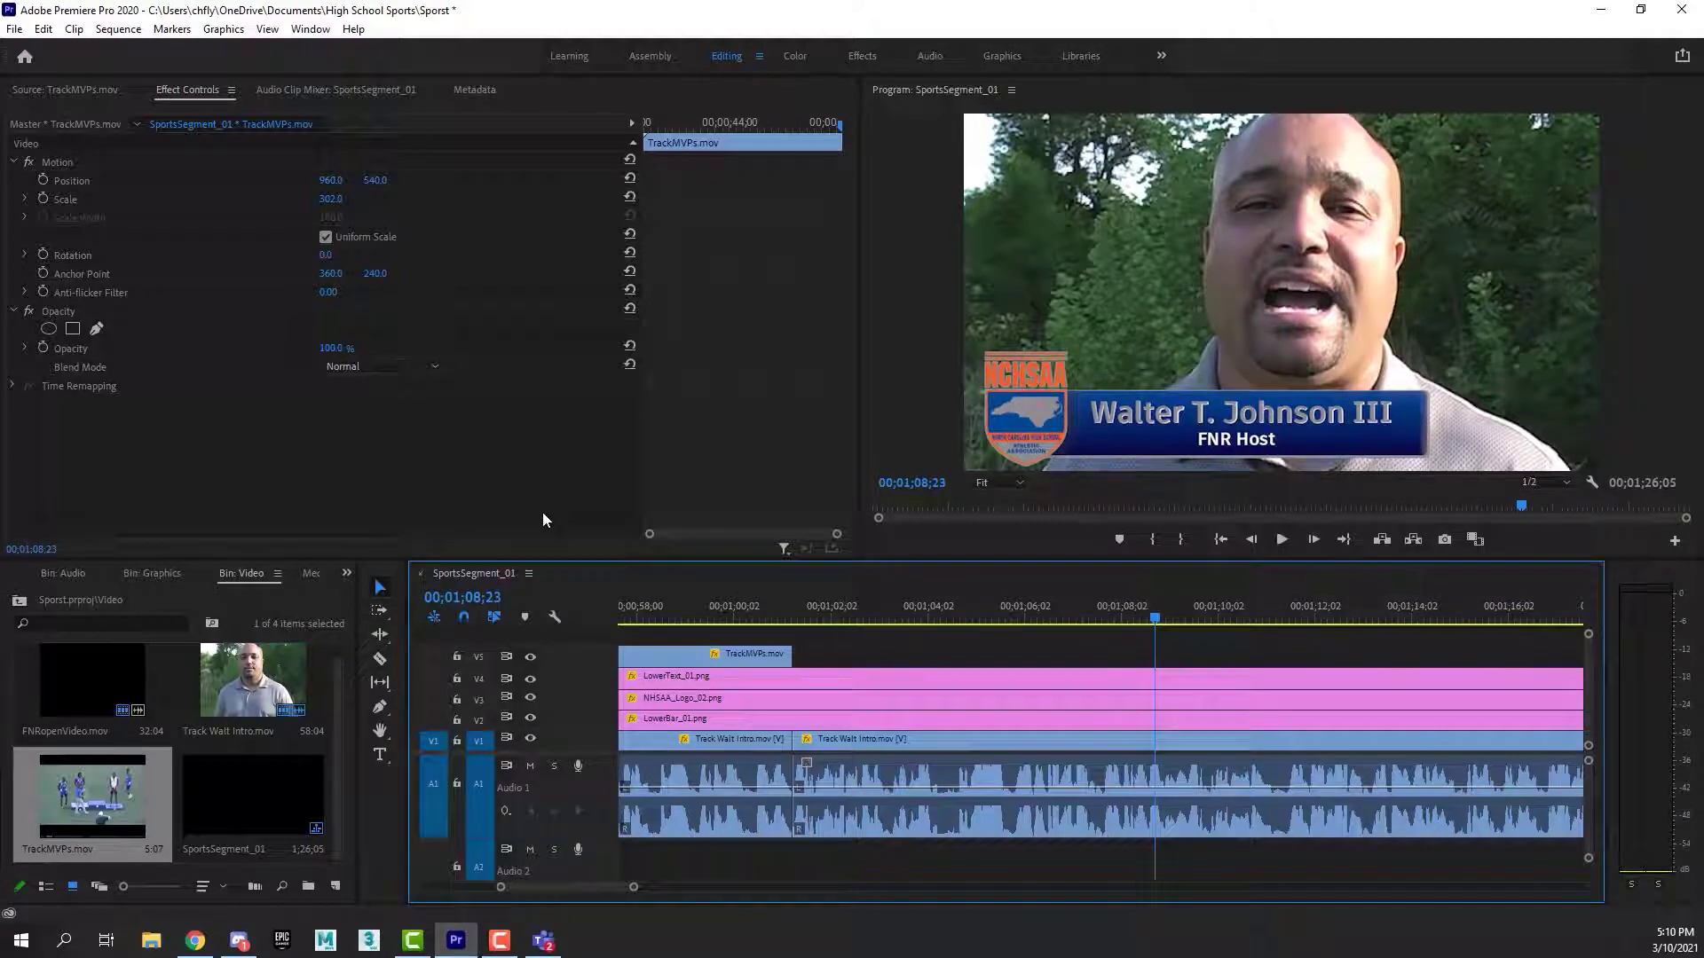
pyautogui.click(49, 88)
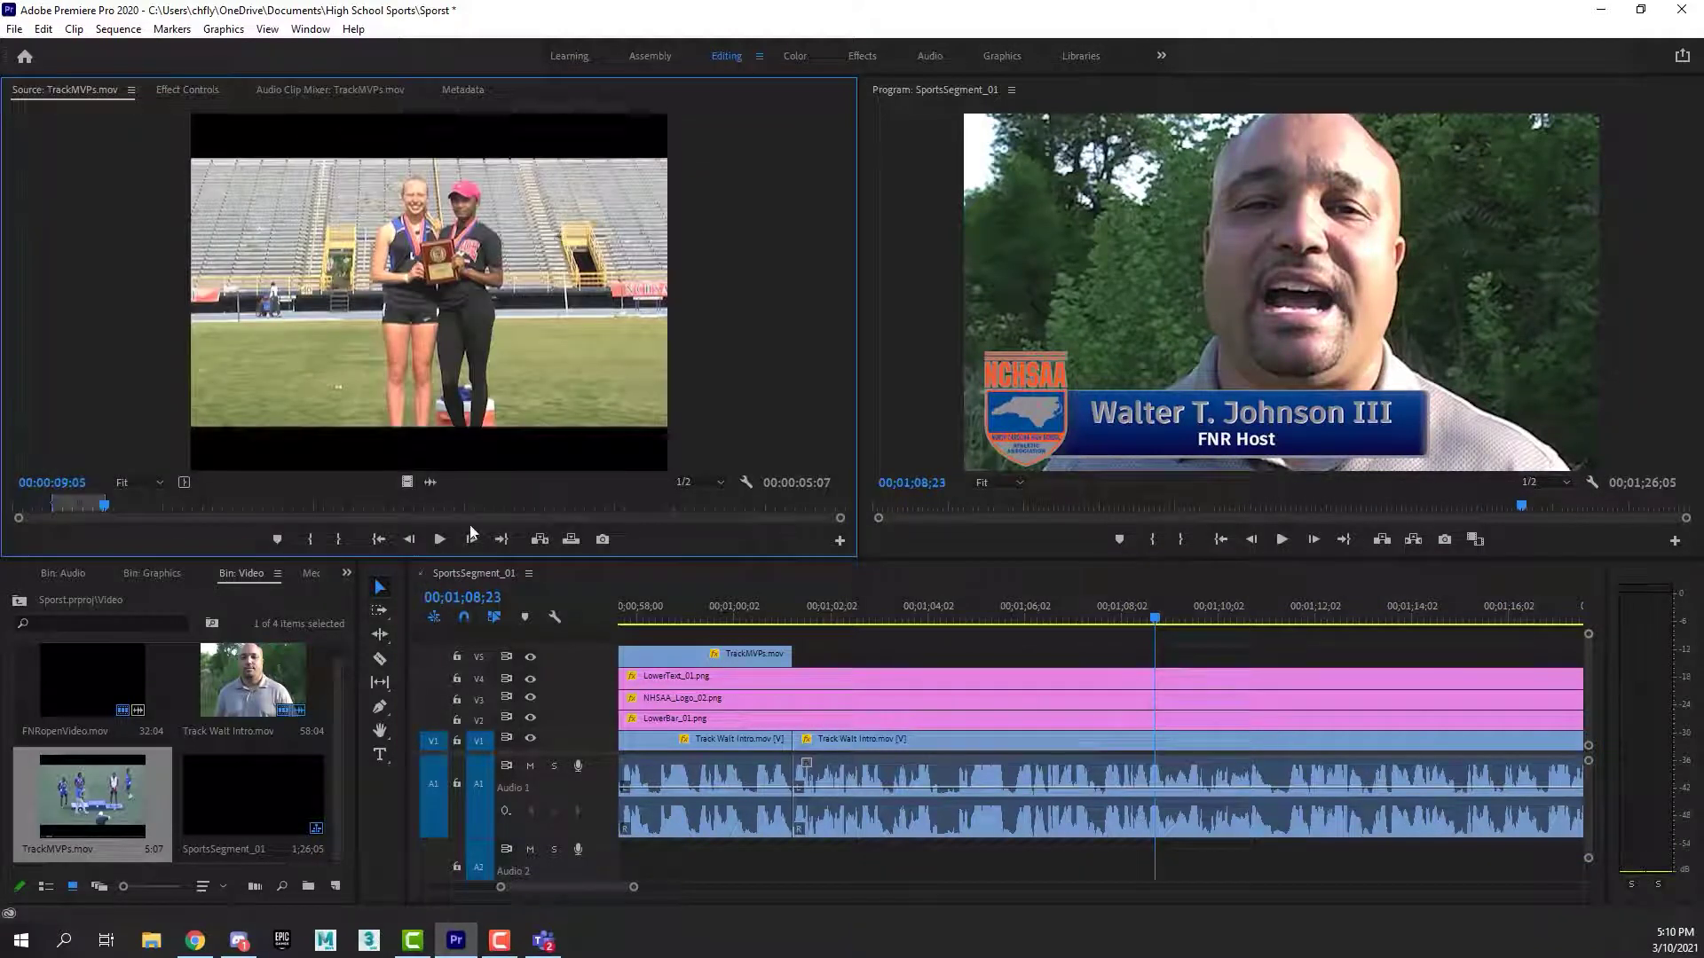
pyautogui.click(195, 941)
pyautogui.moveTo(391, 605)
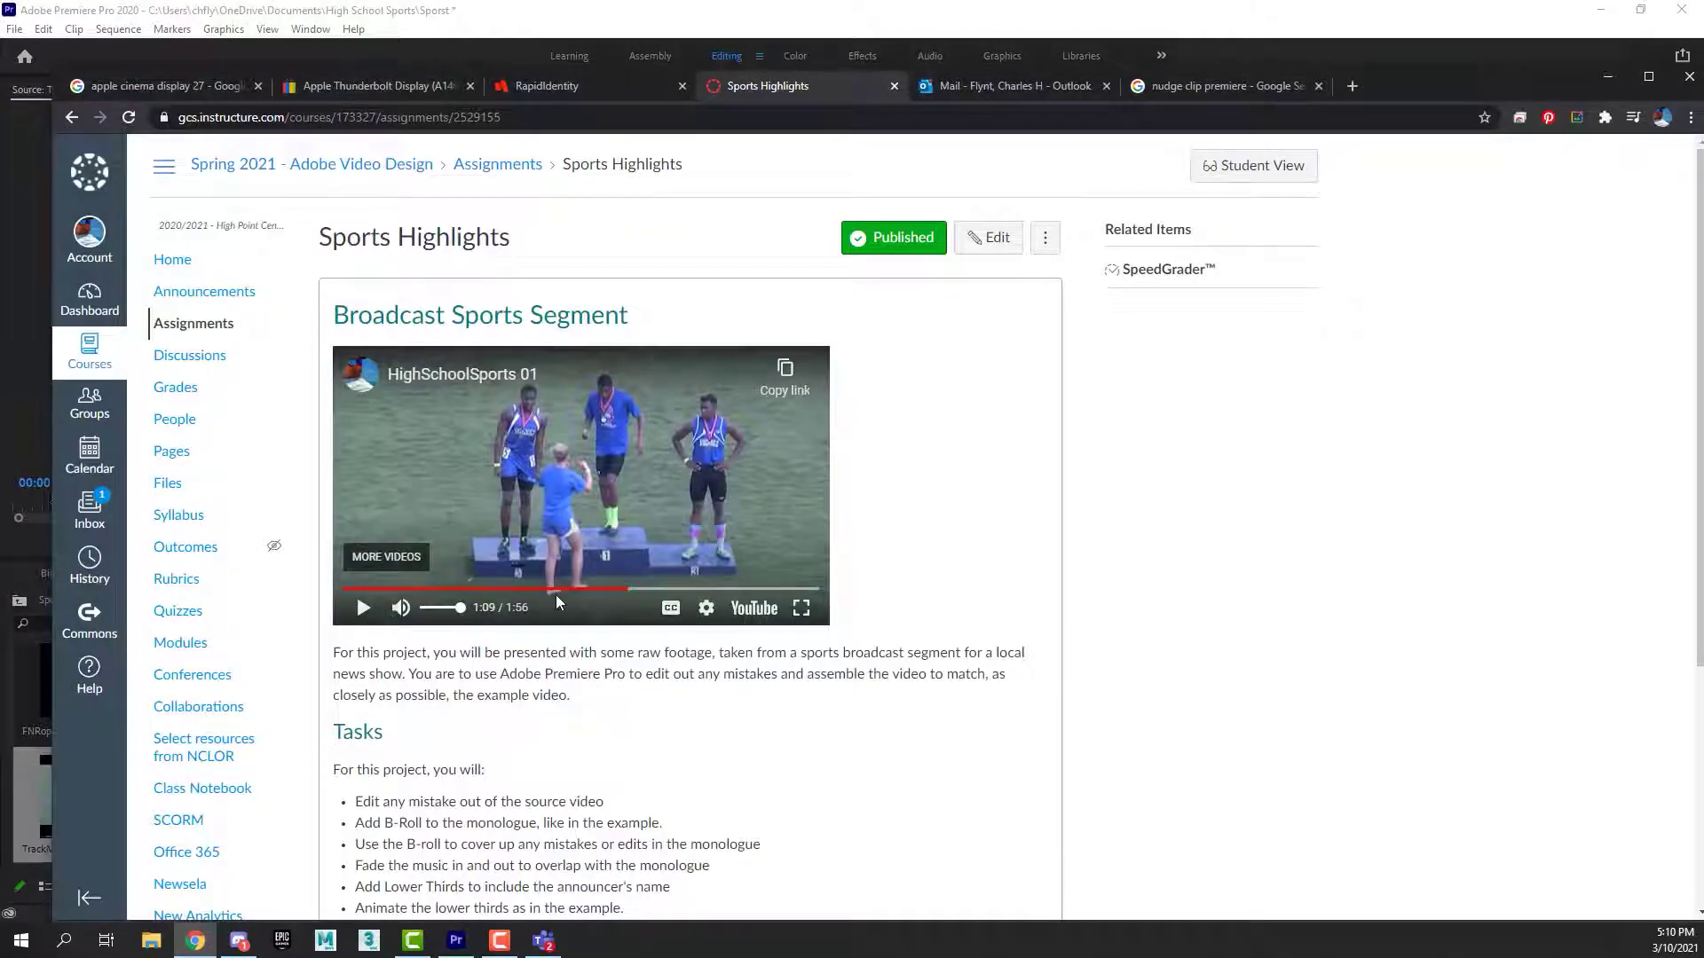
pyautogui.click(606, 589)
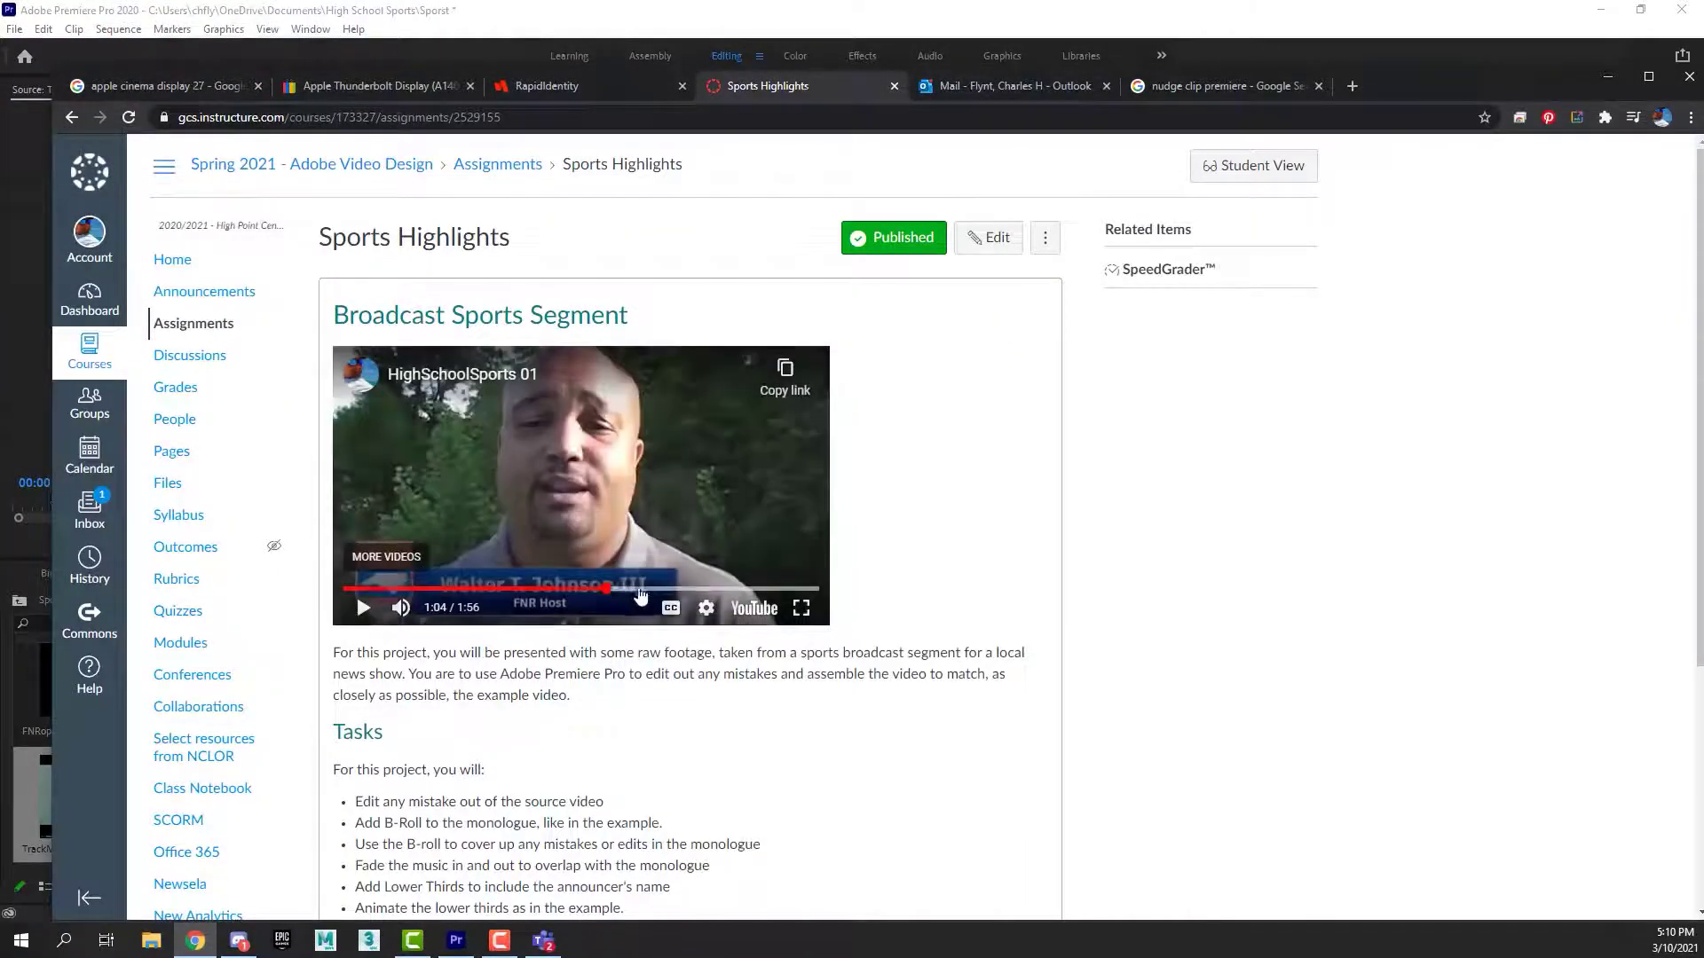
pyautogui.click(635, 592)
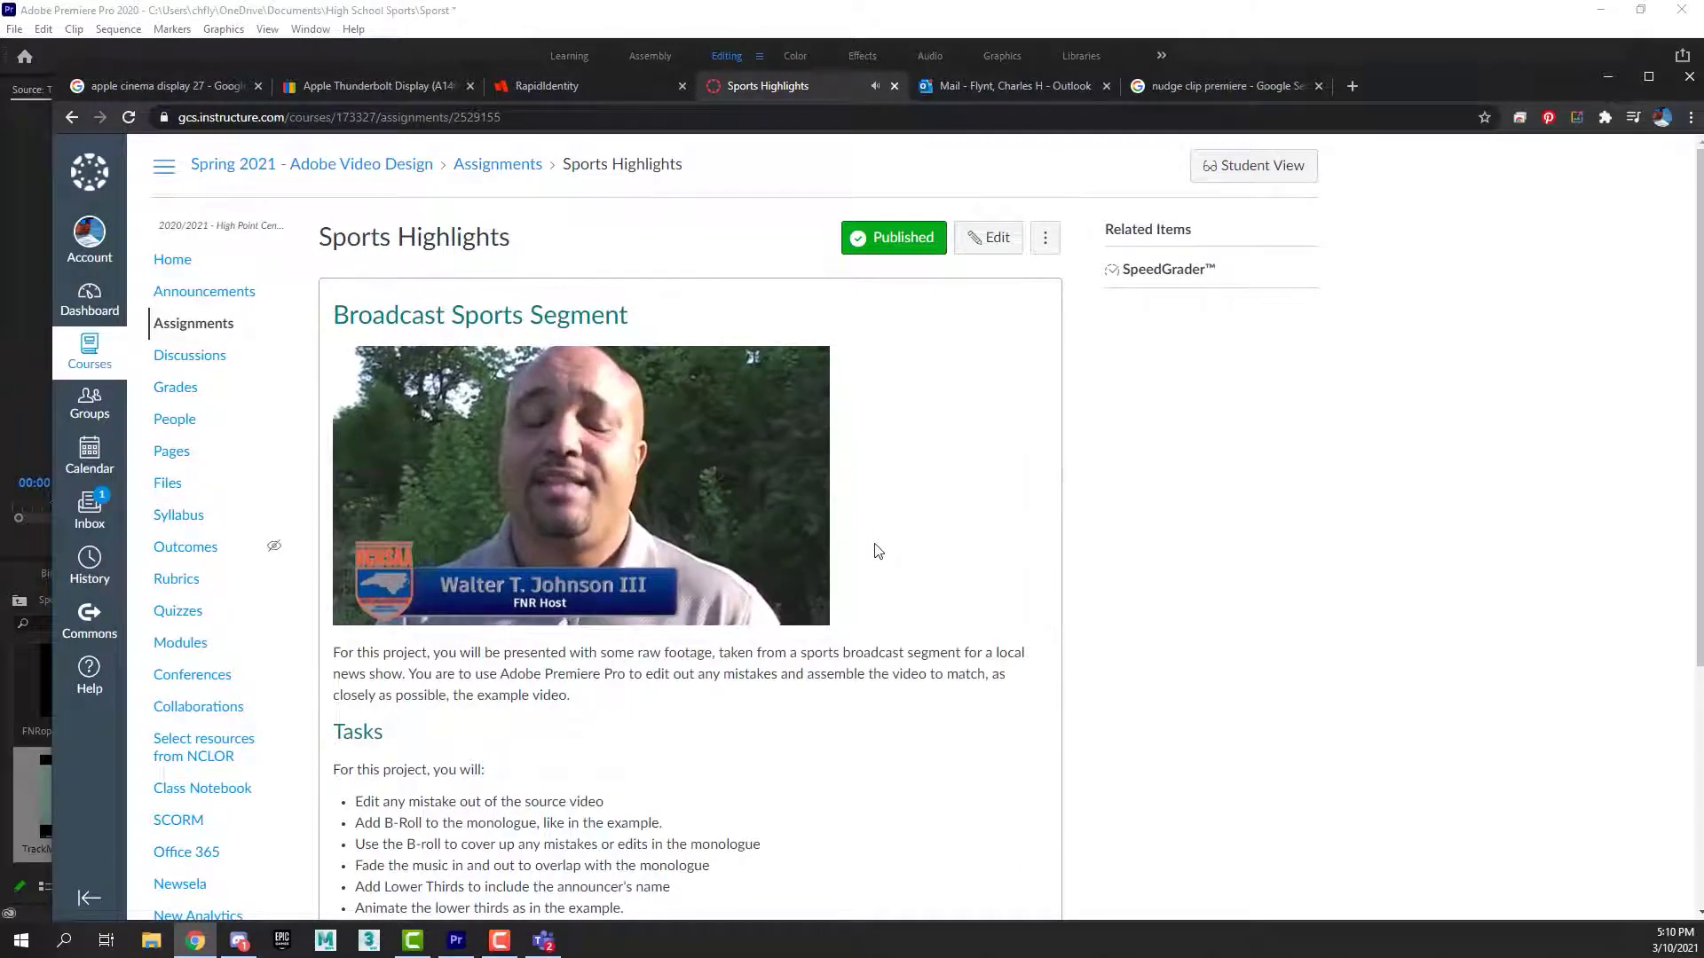
pyautogui.click(1456, 21)
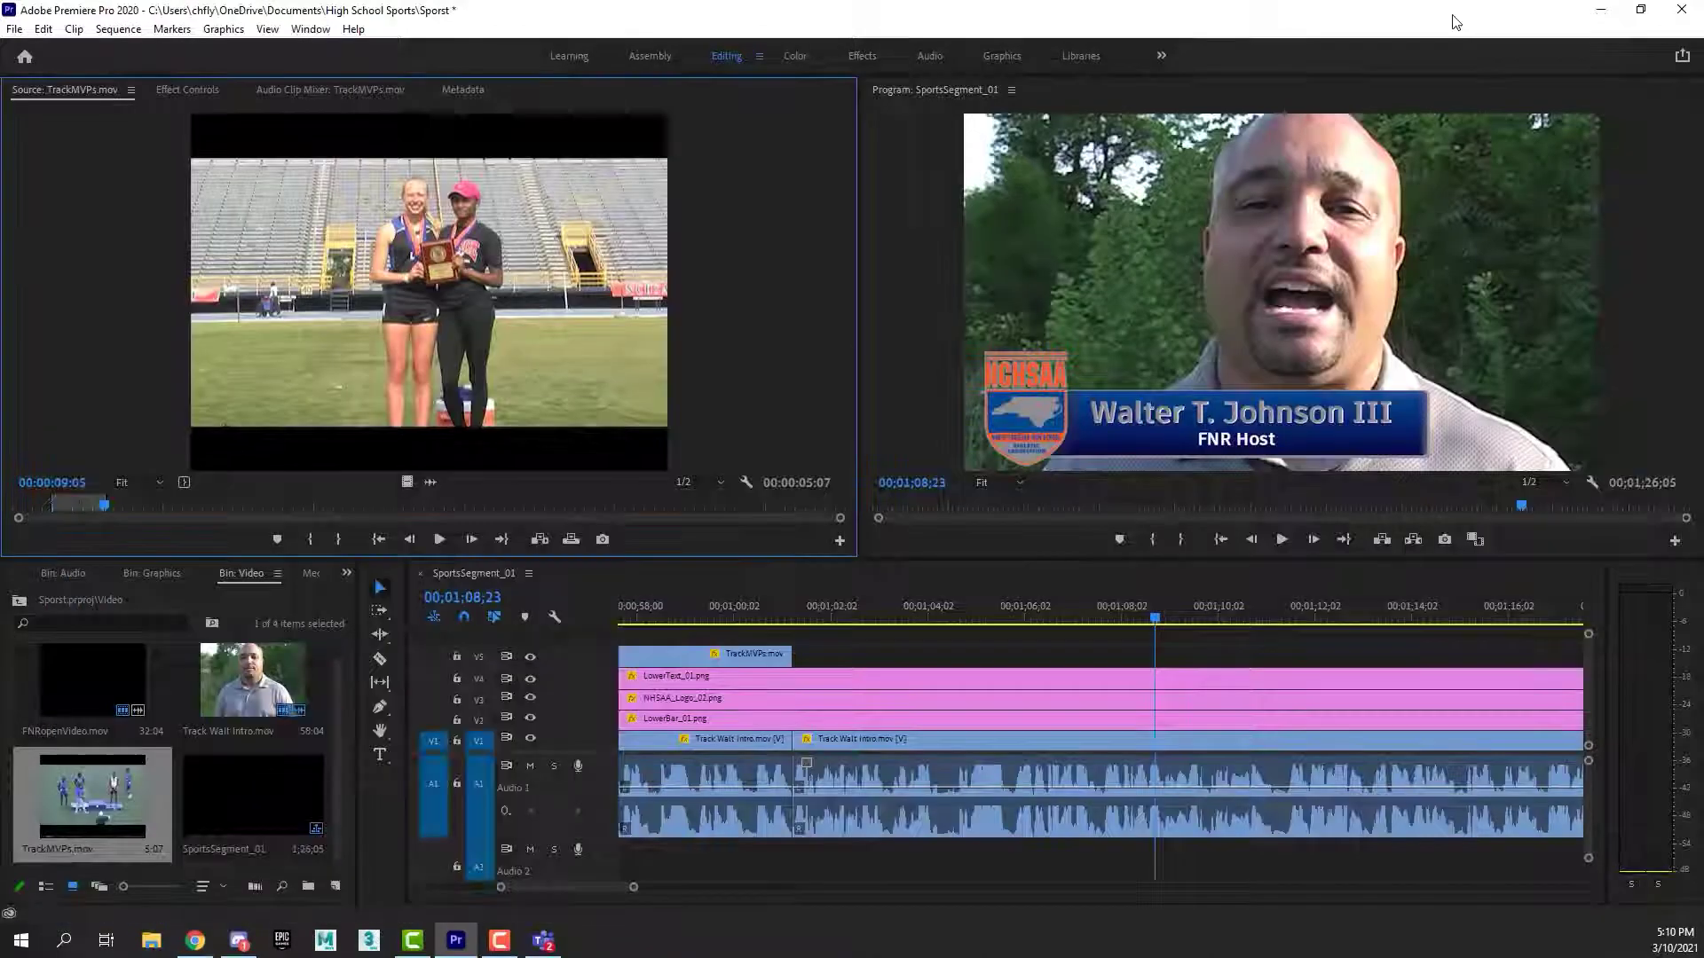
# Park the sequence playhead at 00;01;08;18 and mark a fresh In point for the podium shot at 00:00:13:05 in the TrackMVPs.mov source.
pyautogui.click(1157, 620)
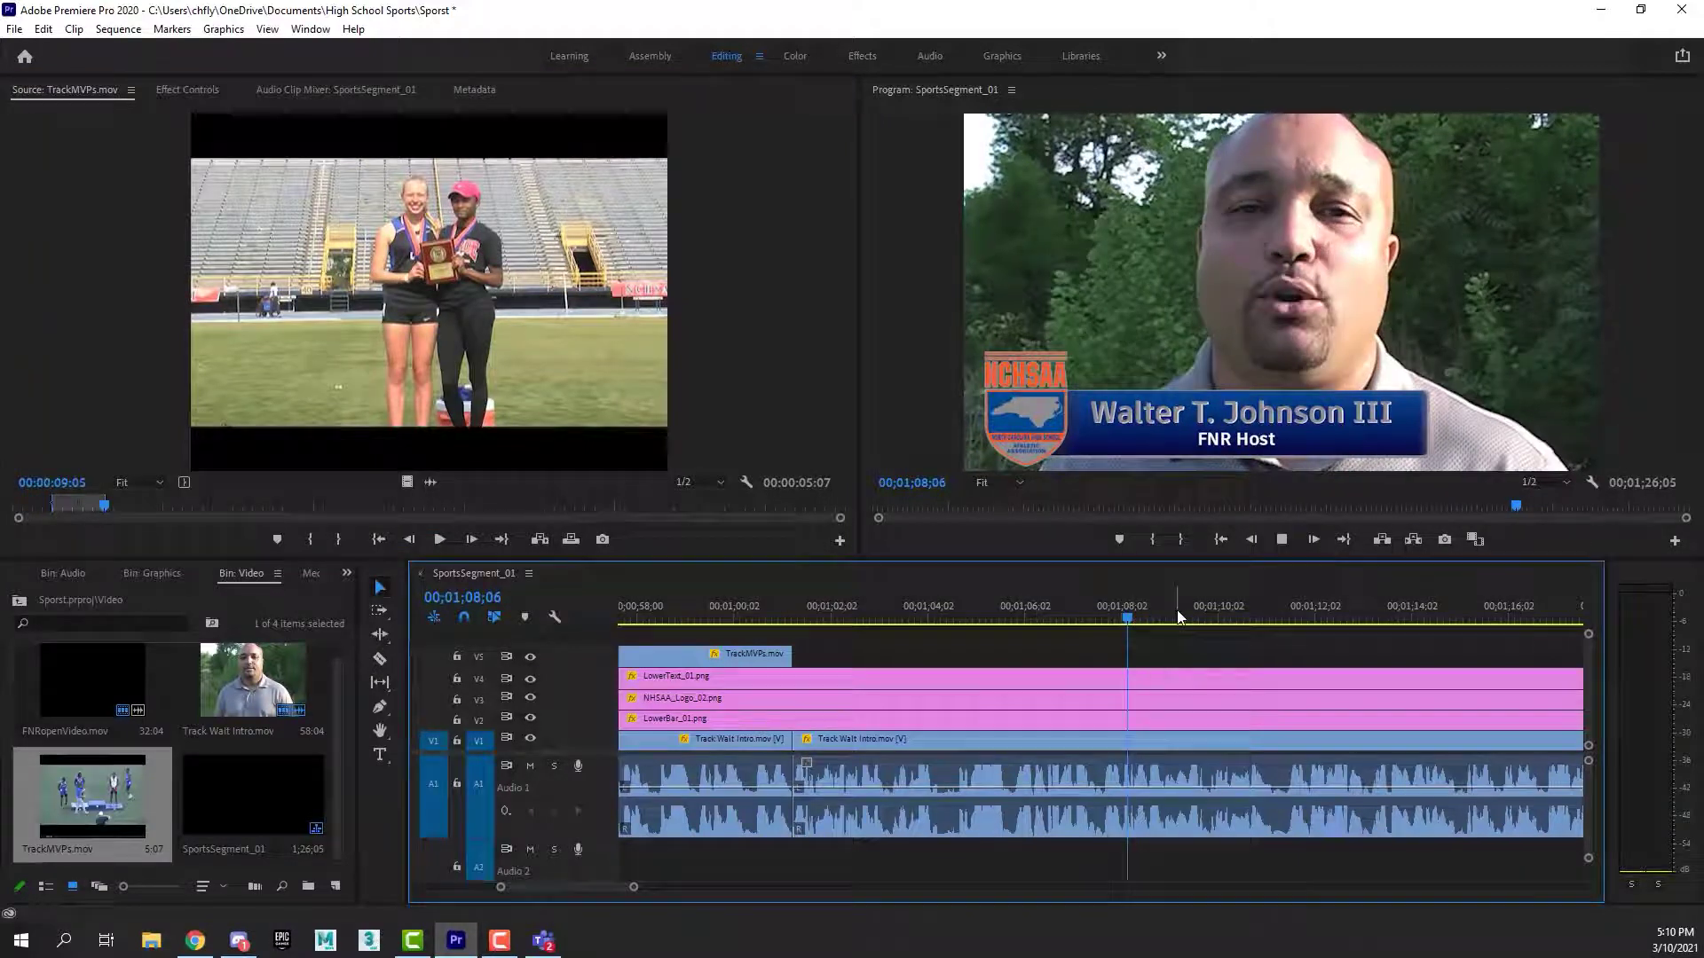
pyautogui.moveTo(1156, 621)
pyautogui.mouseDown()
pyautogui.moveTo(1116, 621)
pyautogui.moveTo(1148, 621)
pyautogui.mouseUp()
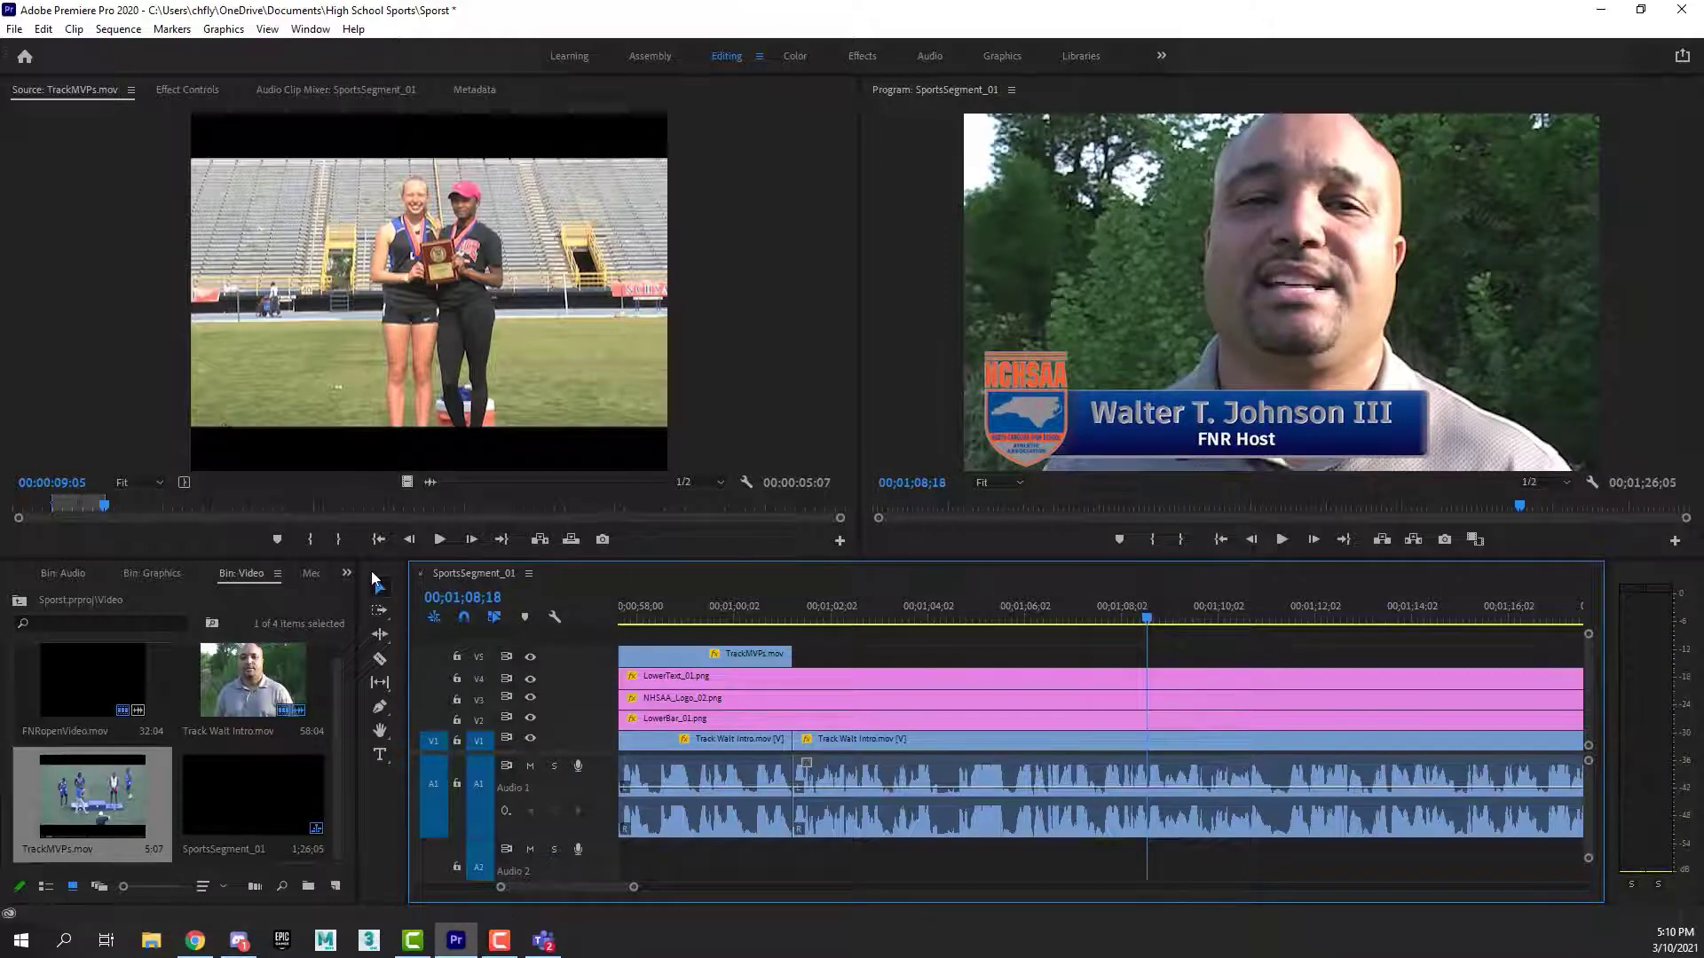
pyautogui.moveTo(104, 513); pyautogui.dragTo(144, 507)
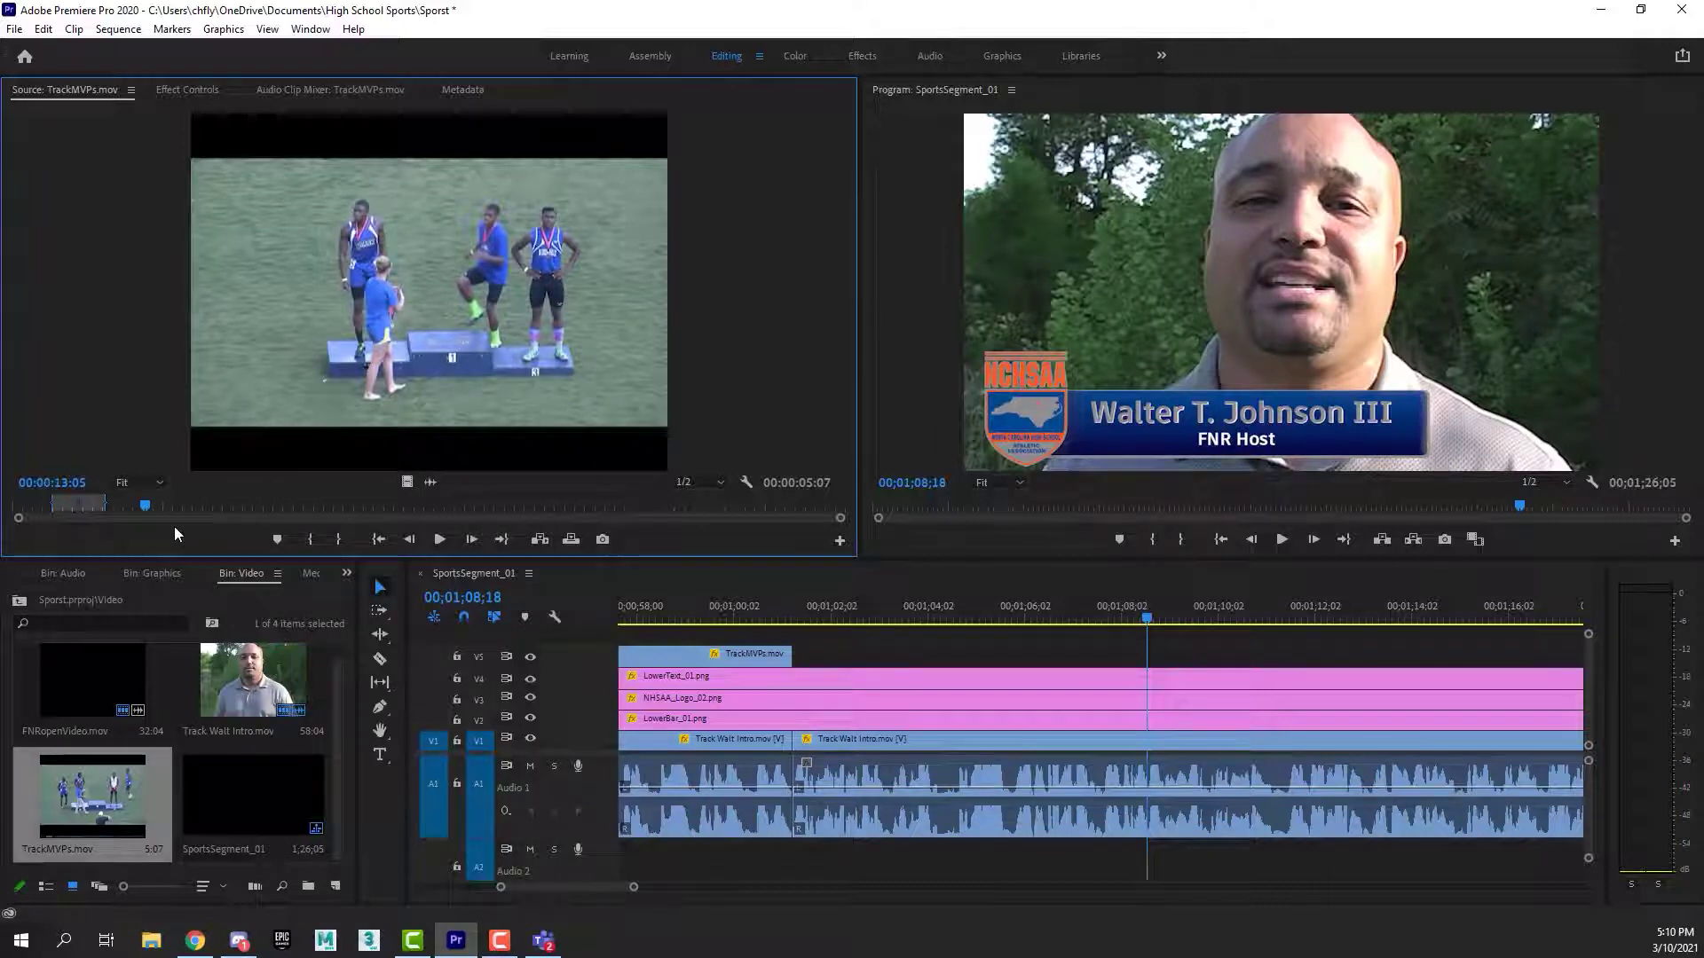
pyautogui.hotkey('ctrl', 'shift', 'x')
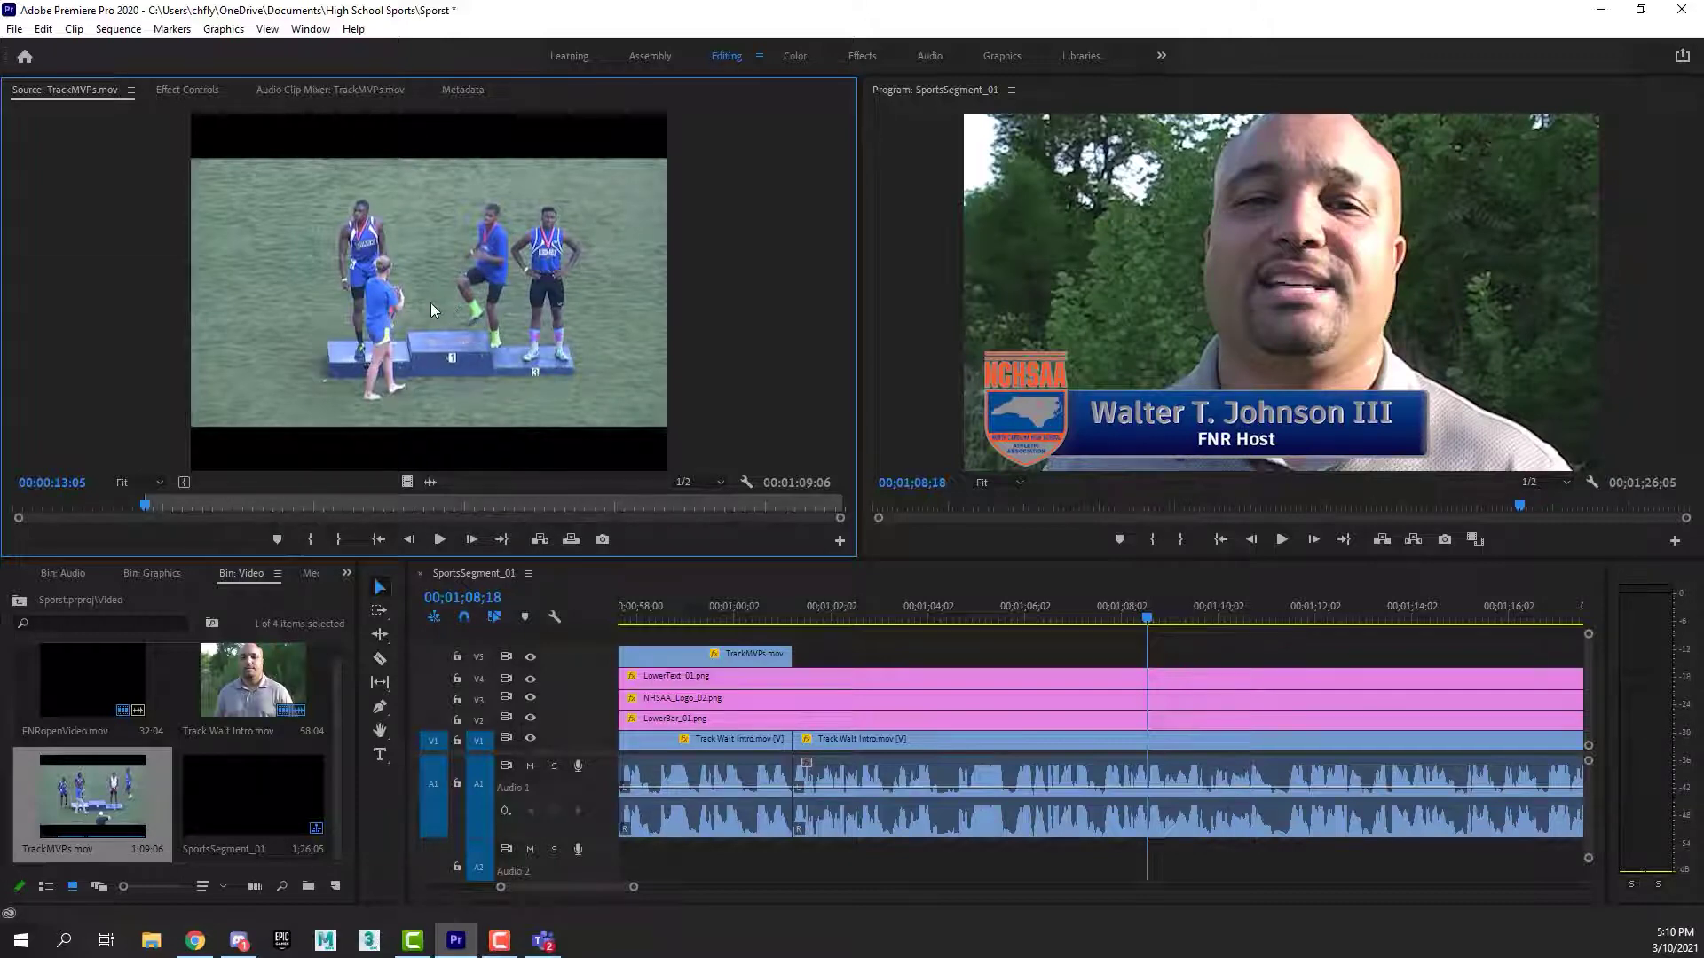
# Mark the podium shot's Out point at 00:00:20:11 and place only its video above the lower-third graphics, starting at 00;01;08;18.
pyautogui.press('space')
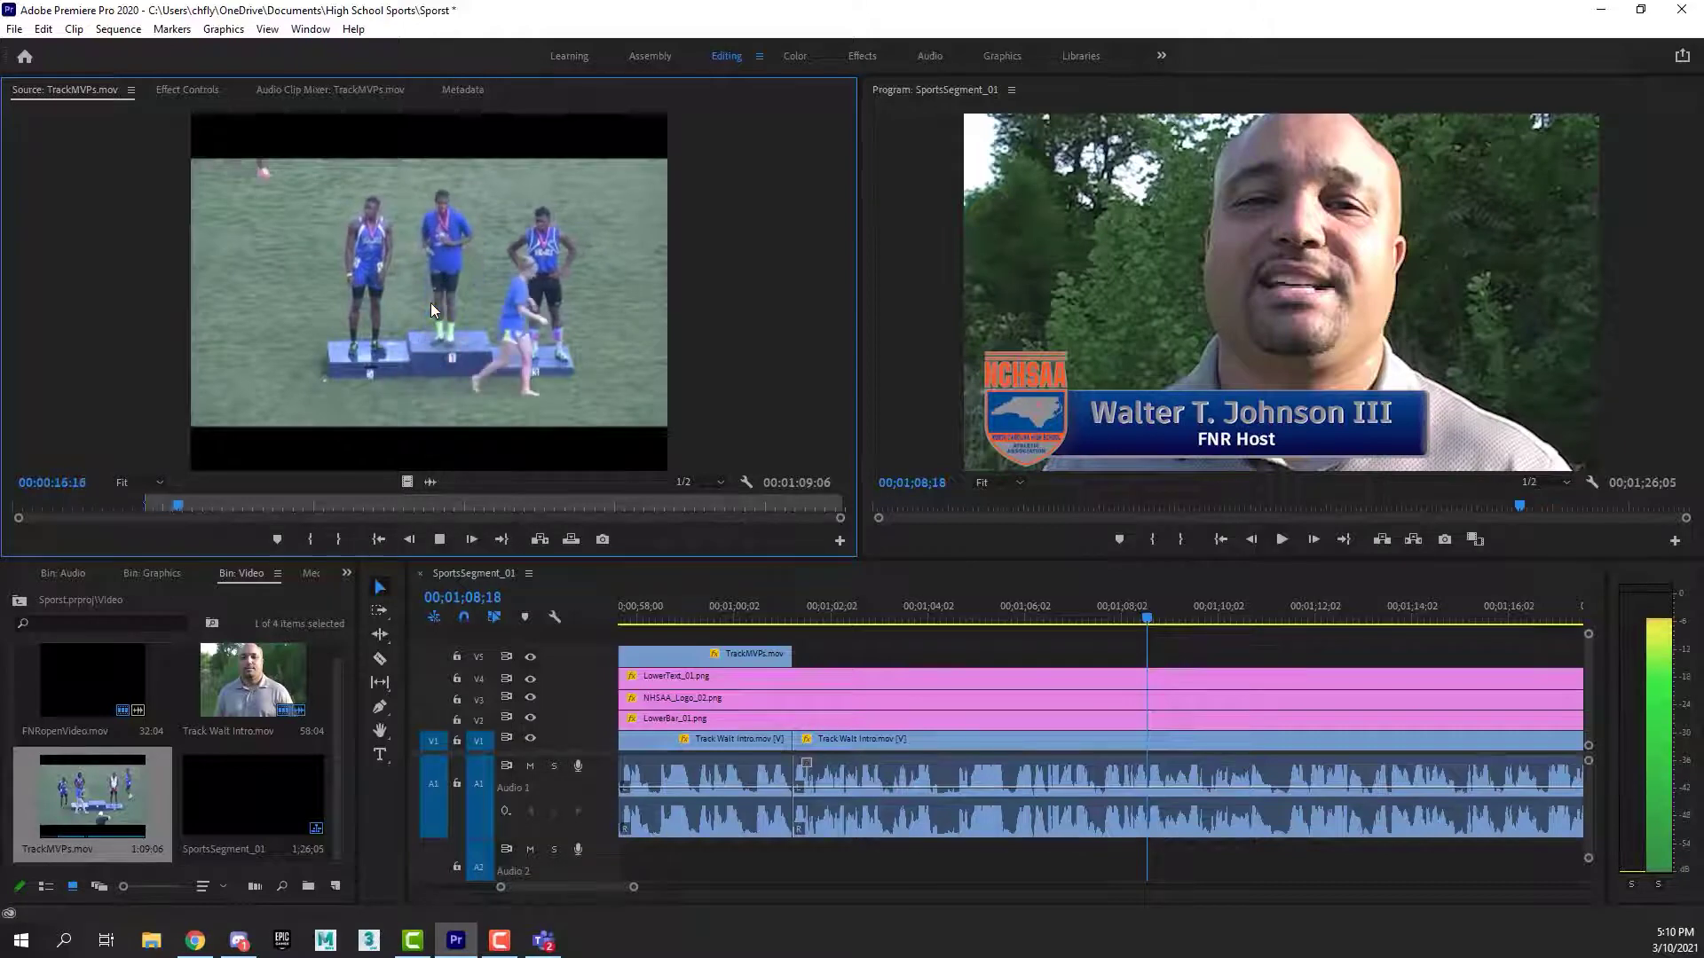
pyautogui.press('space')
pyautogui.press('space')
pyautogui.press('space')
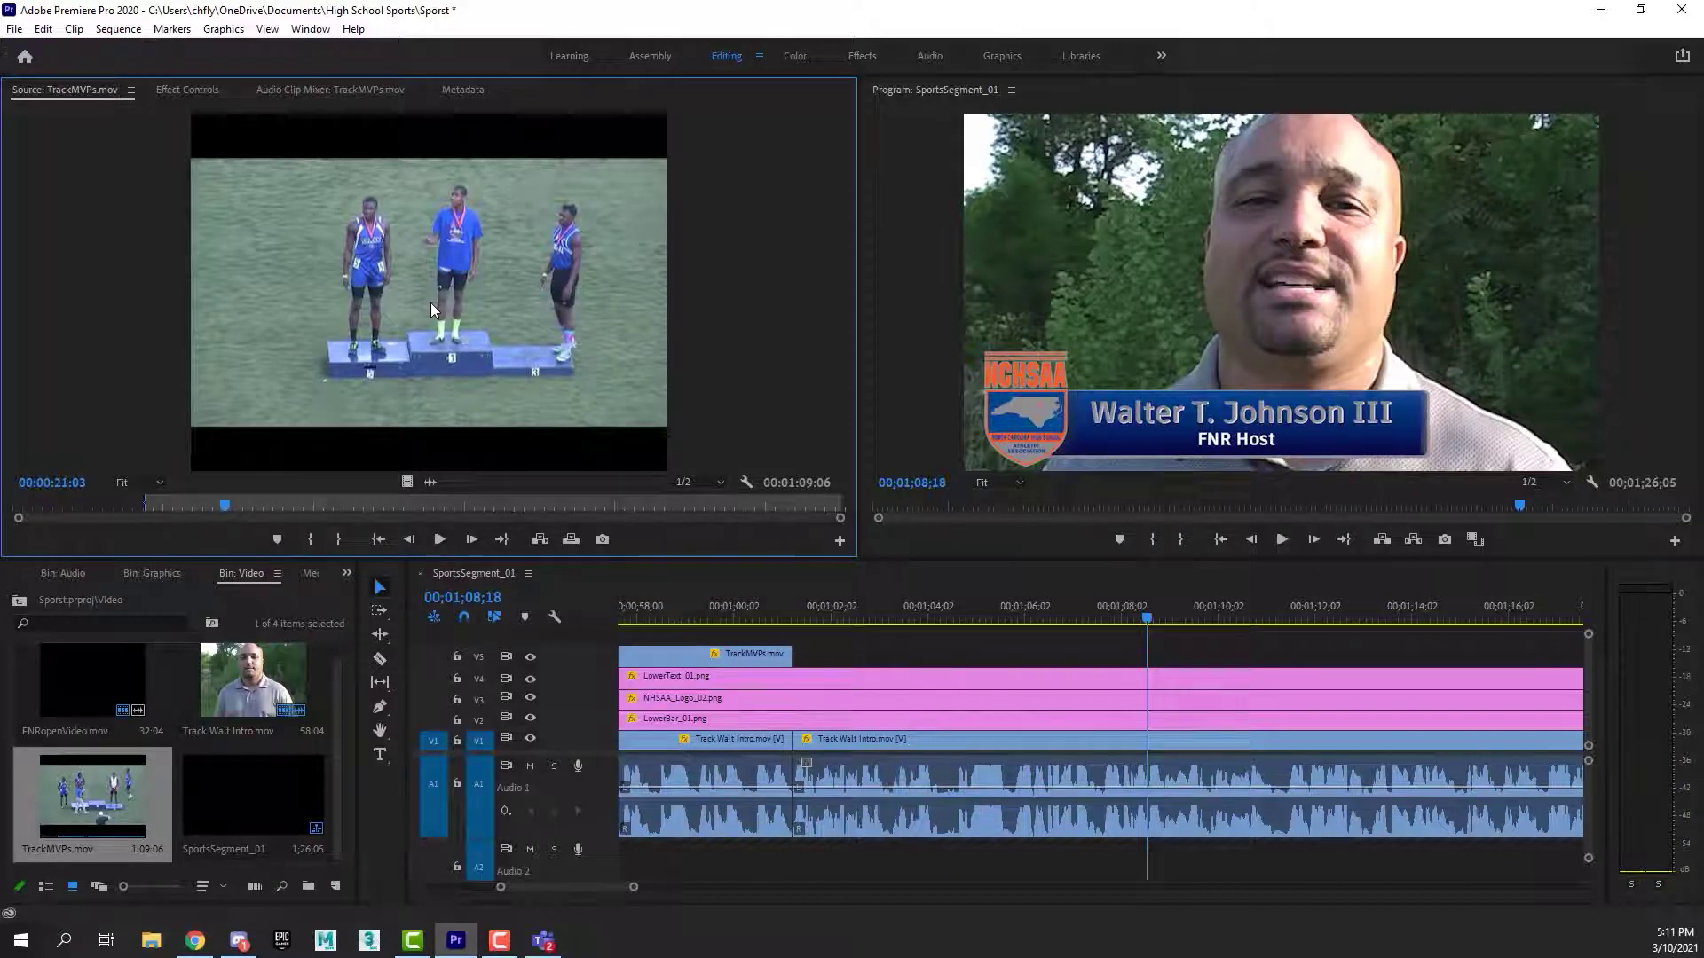
pyautogui.press('Left')
pyautogui.press('Left')
pyautogui.press('Left')
pyautogui.press('Left')
pyautogui.press('Left')
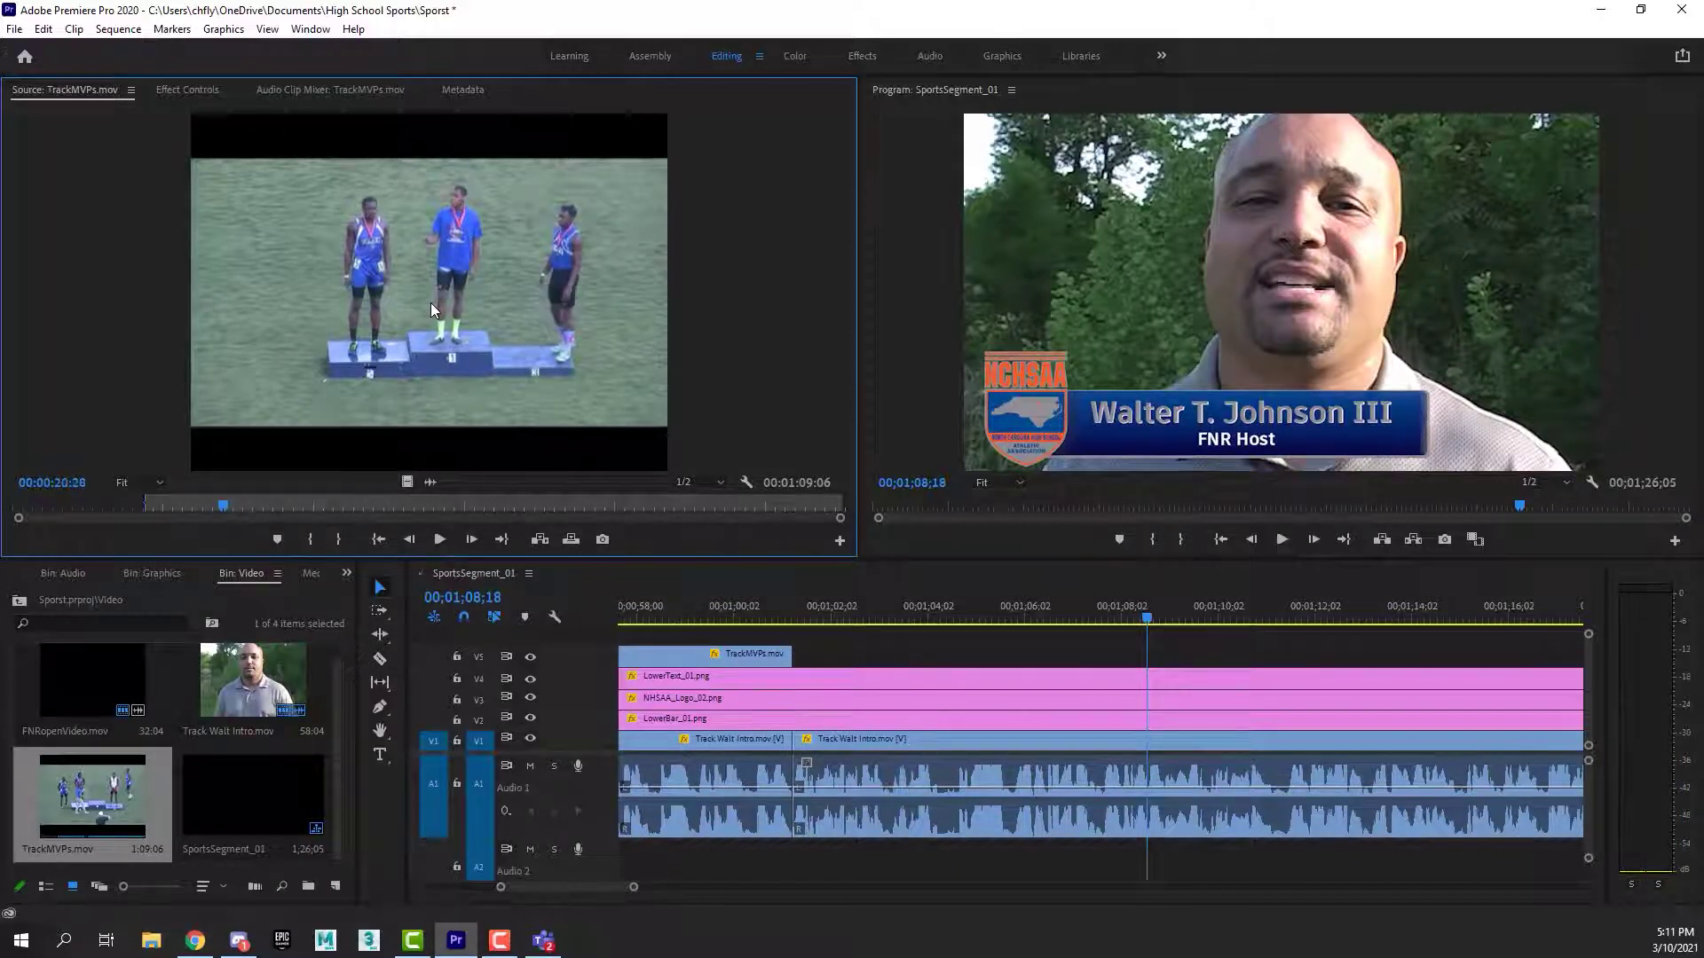
pyautogui.press('Left')
pyautogui.press('Left')
pyautogui.press('Left')
pyautogui.press('Left')
pyautogui.press('Left')
pyautogui.press('Left')
pyautogui.press('Left')
pyautogui.press('Left')
pyautogui.press('Left')
pyautogui.press('Left')
pyautogui.press('Left')
pyautogui.press('Left')
pyautogui.press('Left')
pyautogui.press('Left')
pyautogui.press('Left')
pyautogui.press('Left')
pyautogui.press('Left')
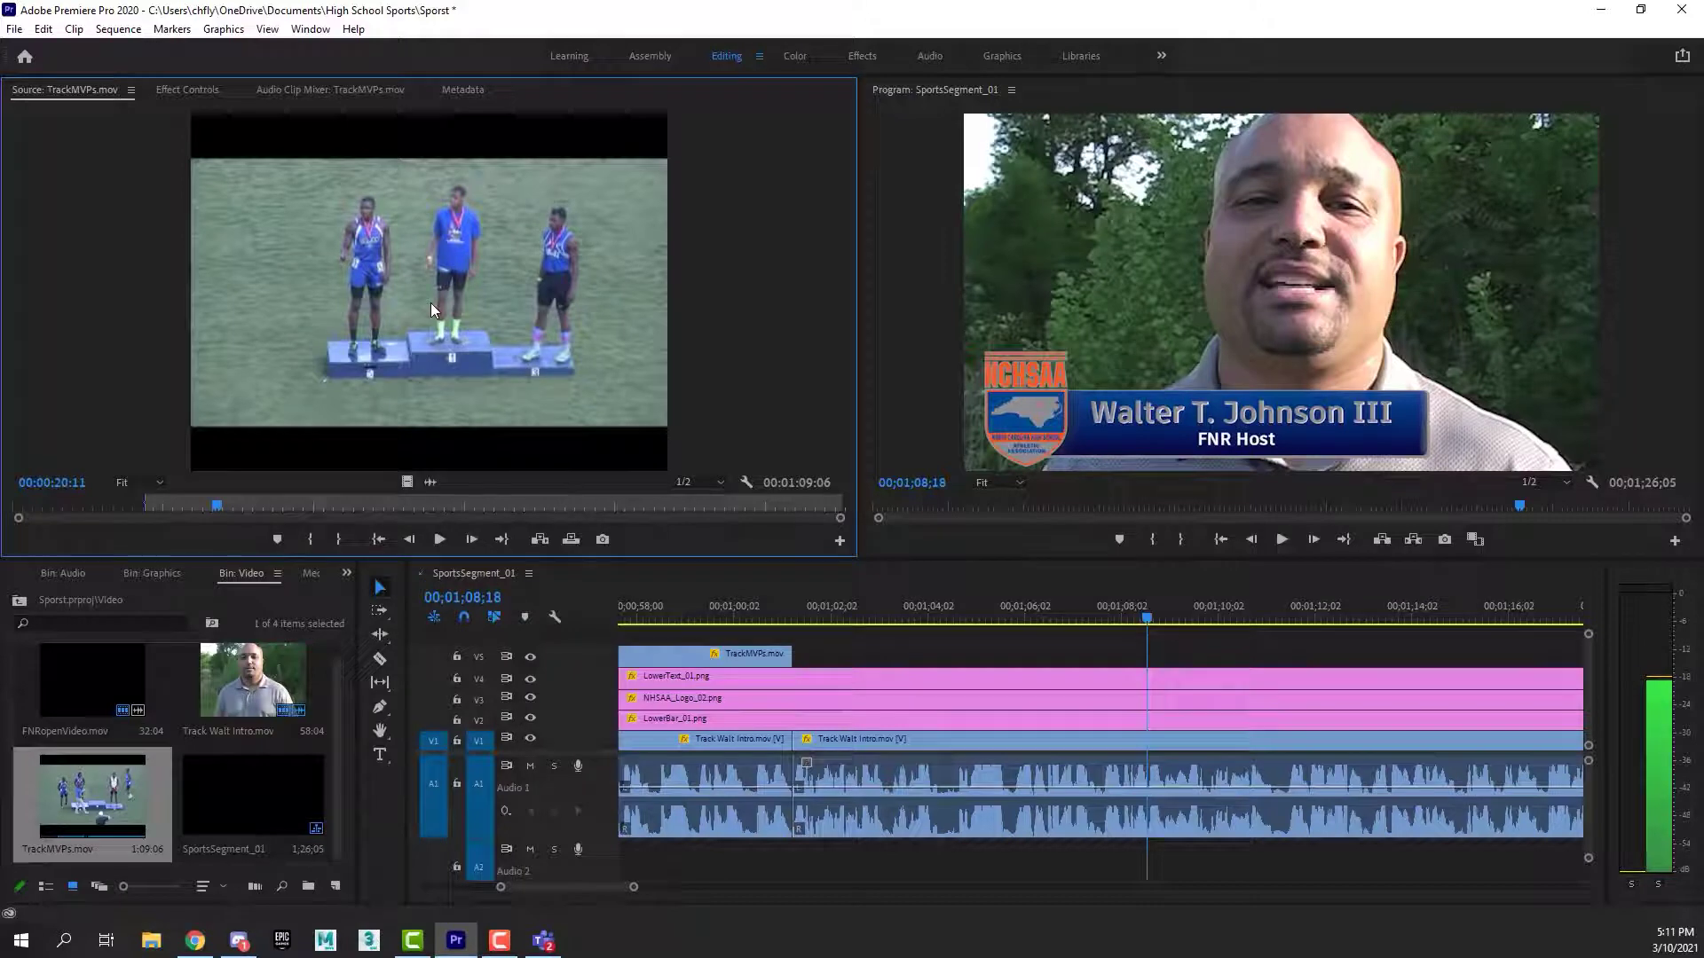
pyautogui.press('o')
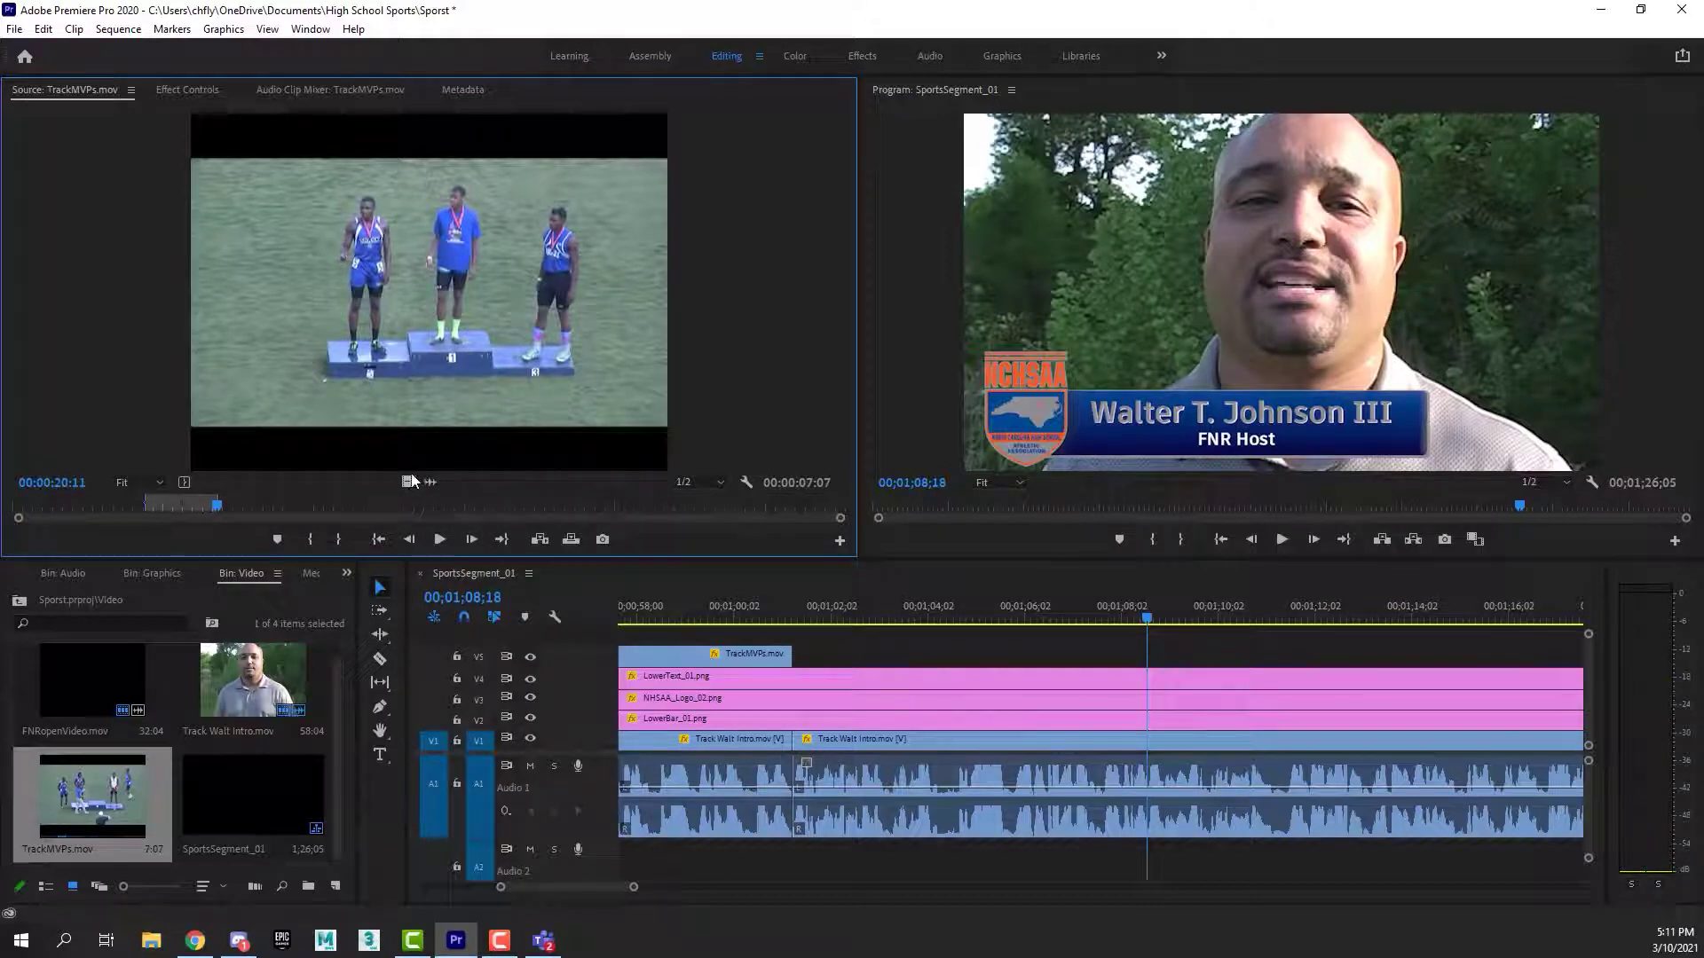
pyautogui.moveTo(496, 483); pyautogui.dragTo(1124, 621)
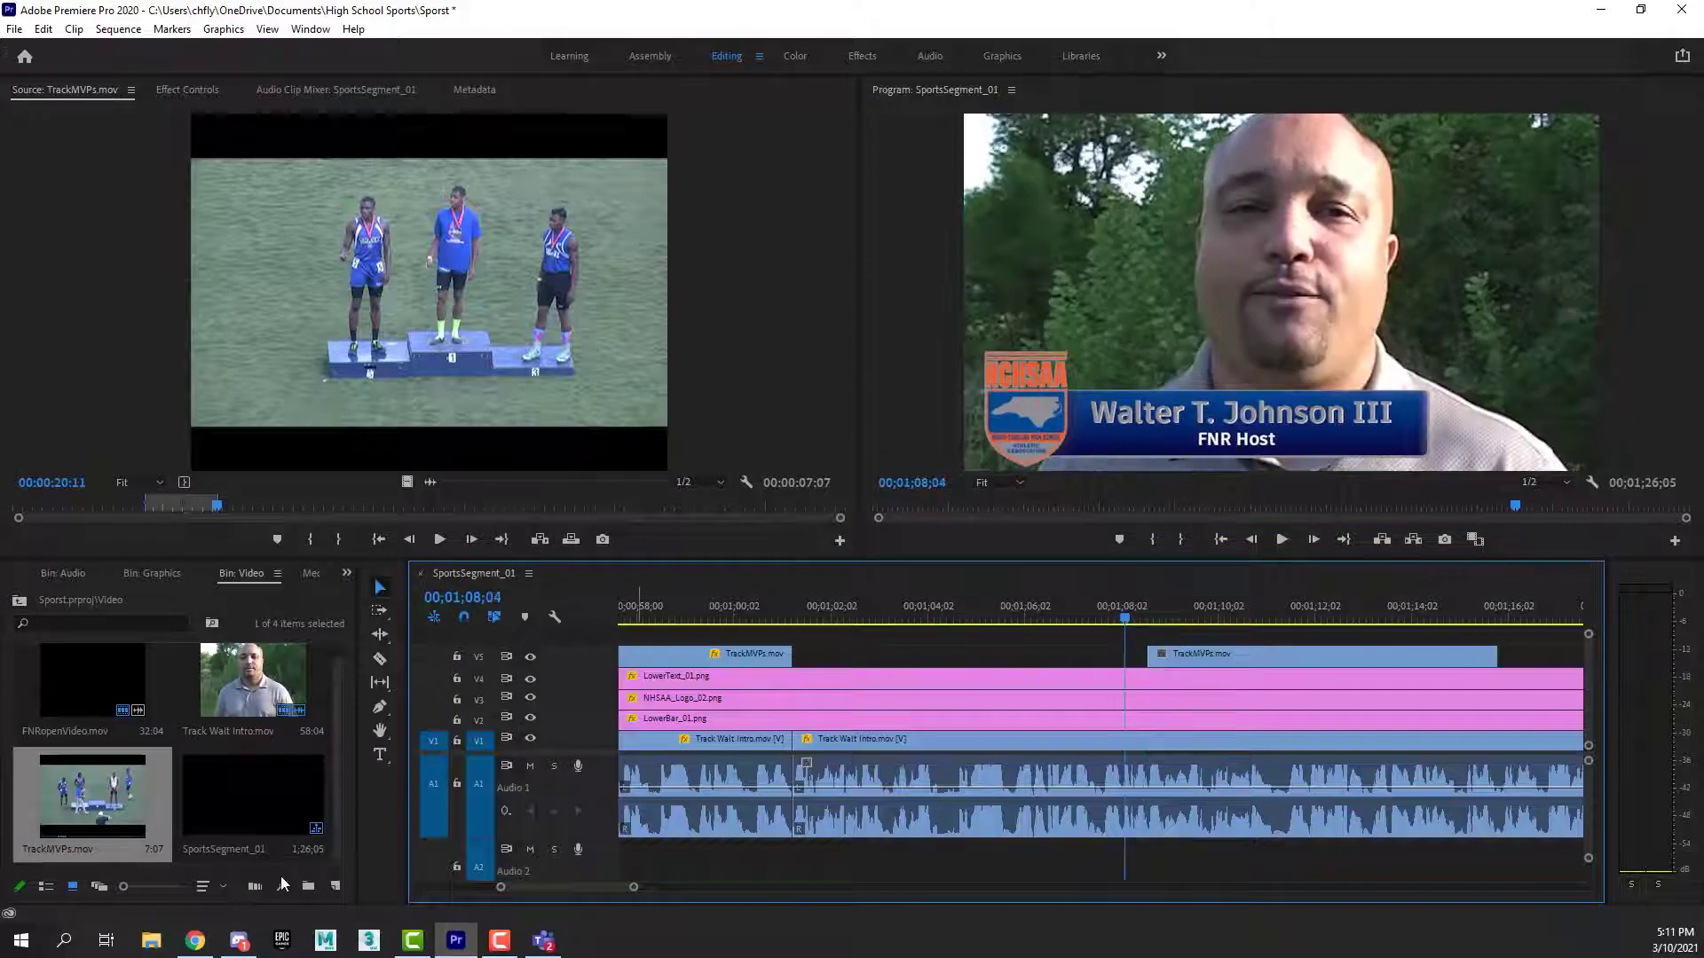
# Play the example video in the browser to the running shot at 1:13, pause it, and return to Premiere Pro.
pyautogui.click(195, 942)
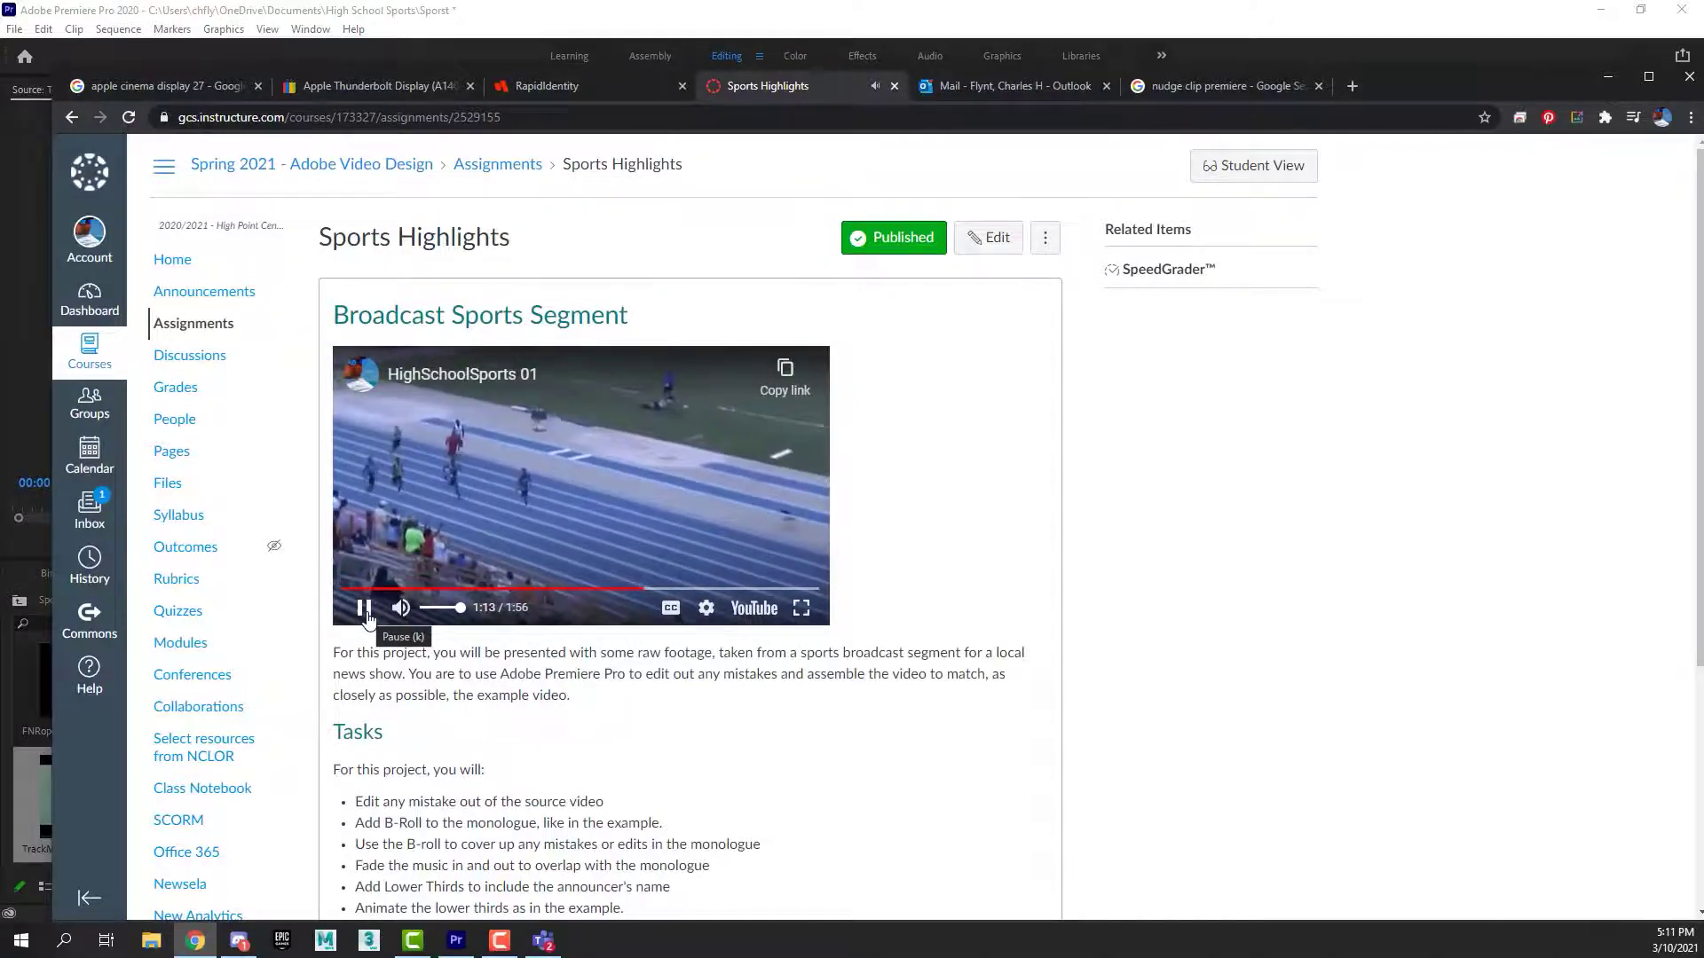
pyautogui.click(364, 611)
pyautogui.hotkey('alt', 'Tab')
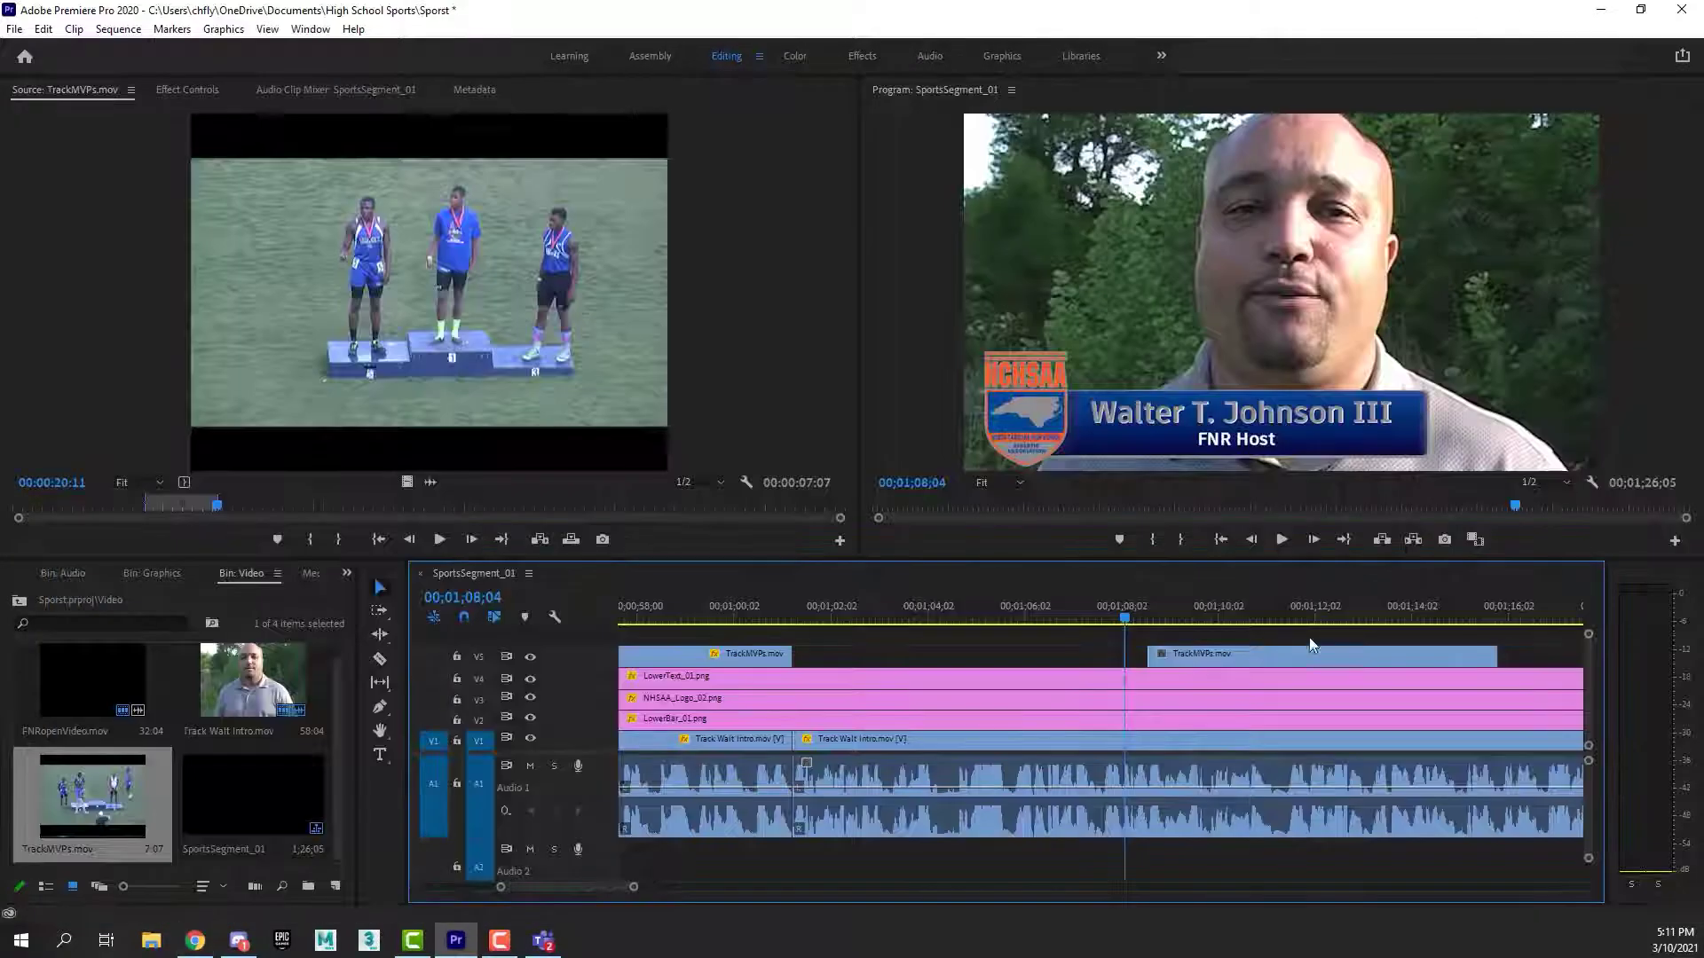
# Scale the podium clip to 321 so it fills the frame and trim its end to 00;01;12;15.
pyautogui.press('space')
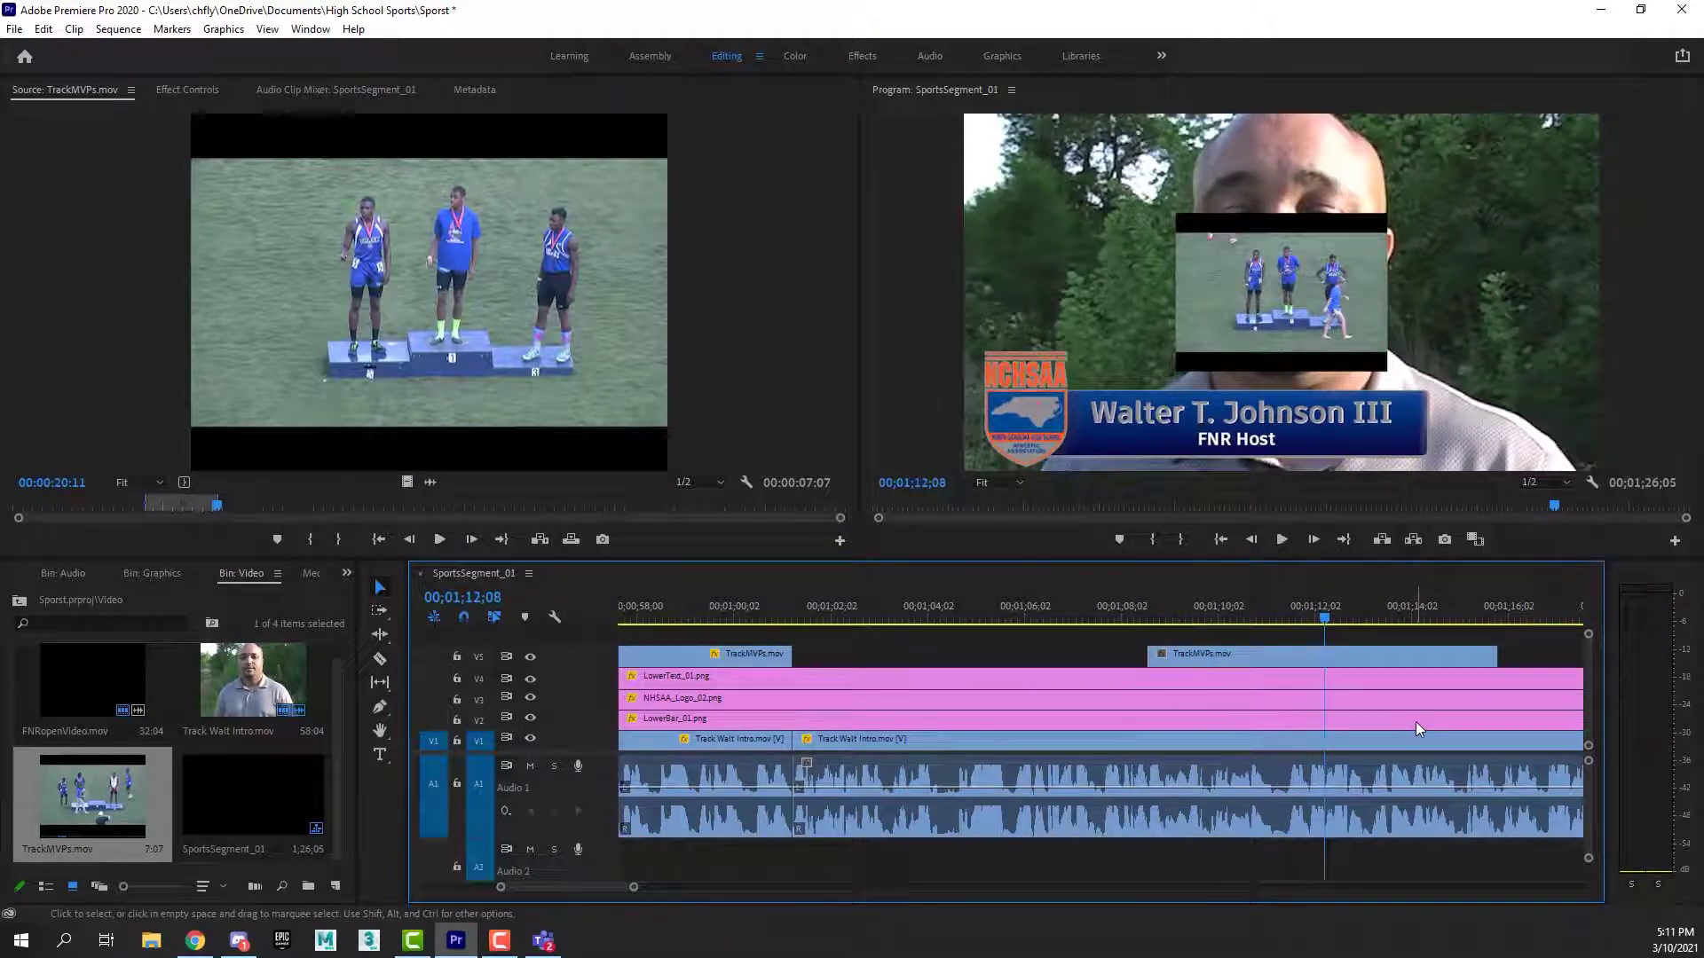
pyautogui.press('space')
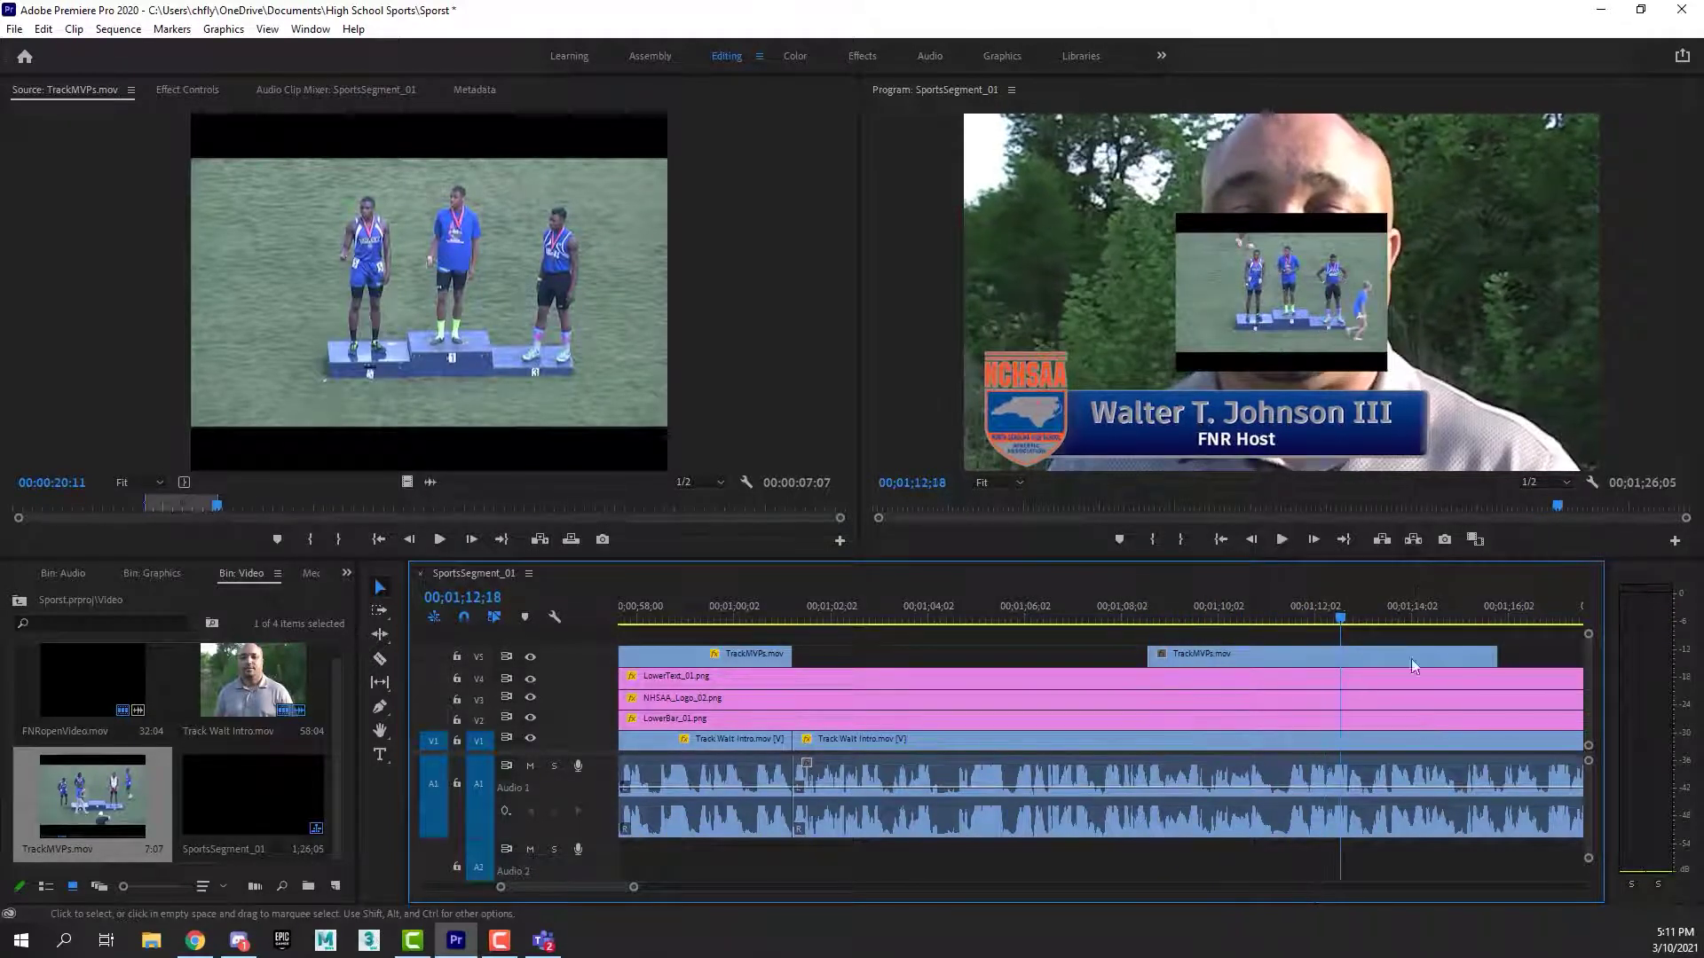
pyautogui.click(1338, 618)
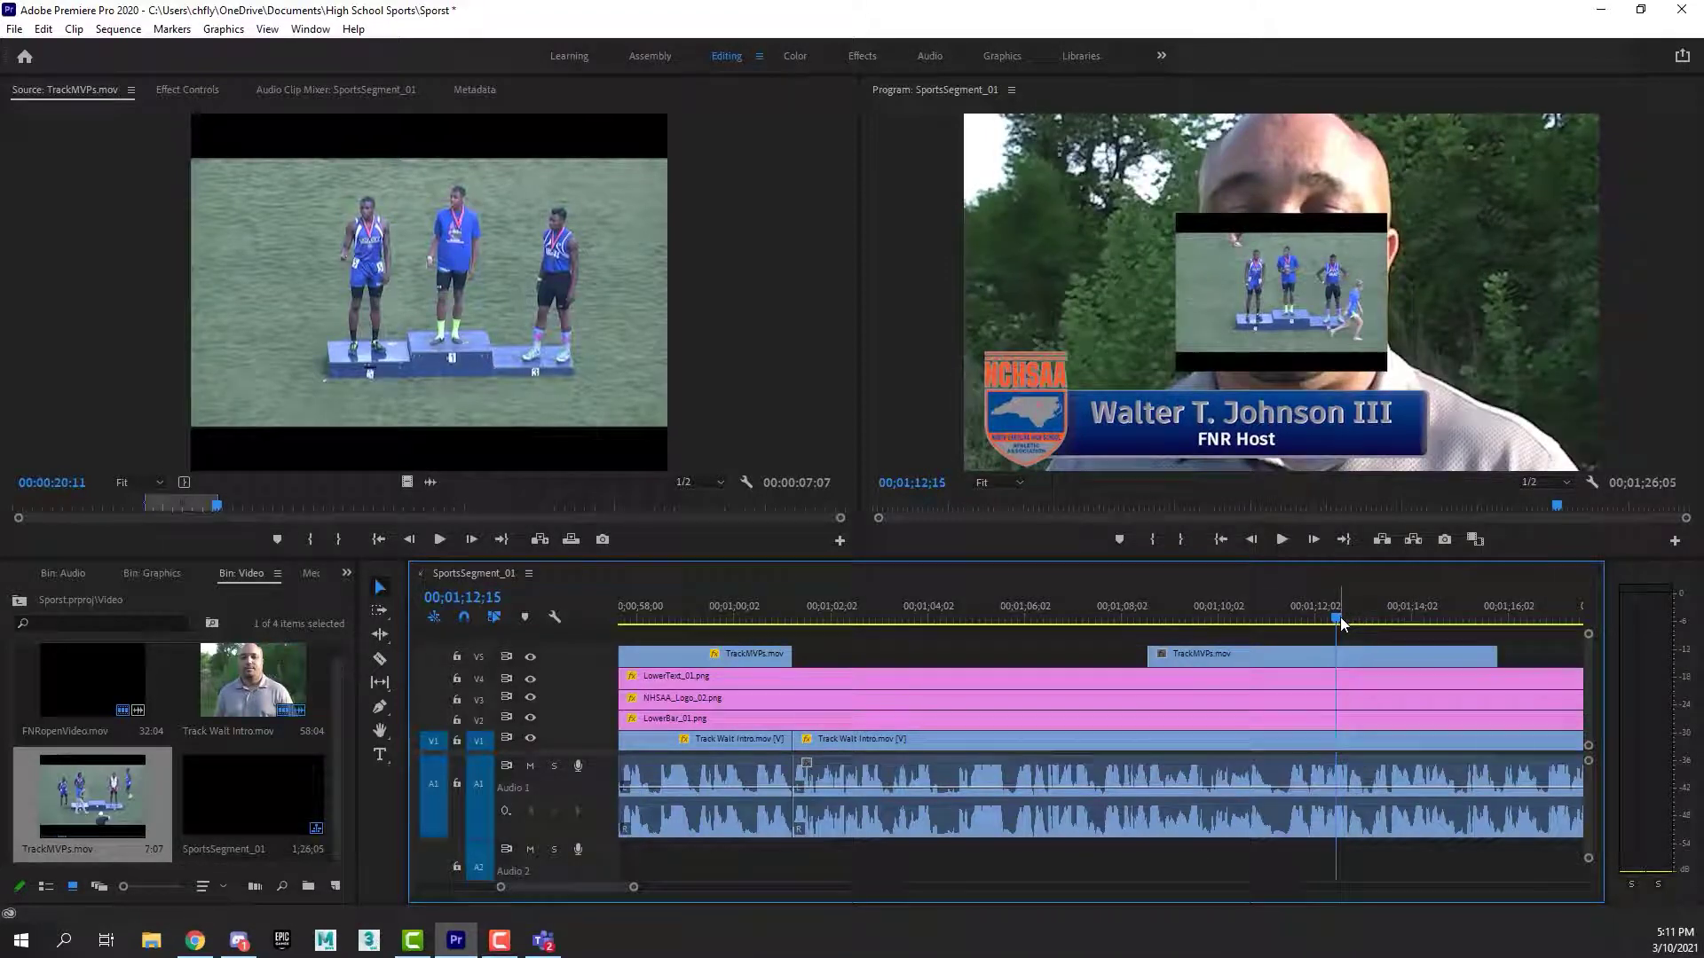
pyautogui.click(1243, 661)
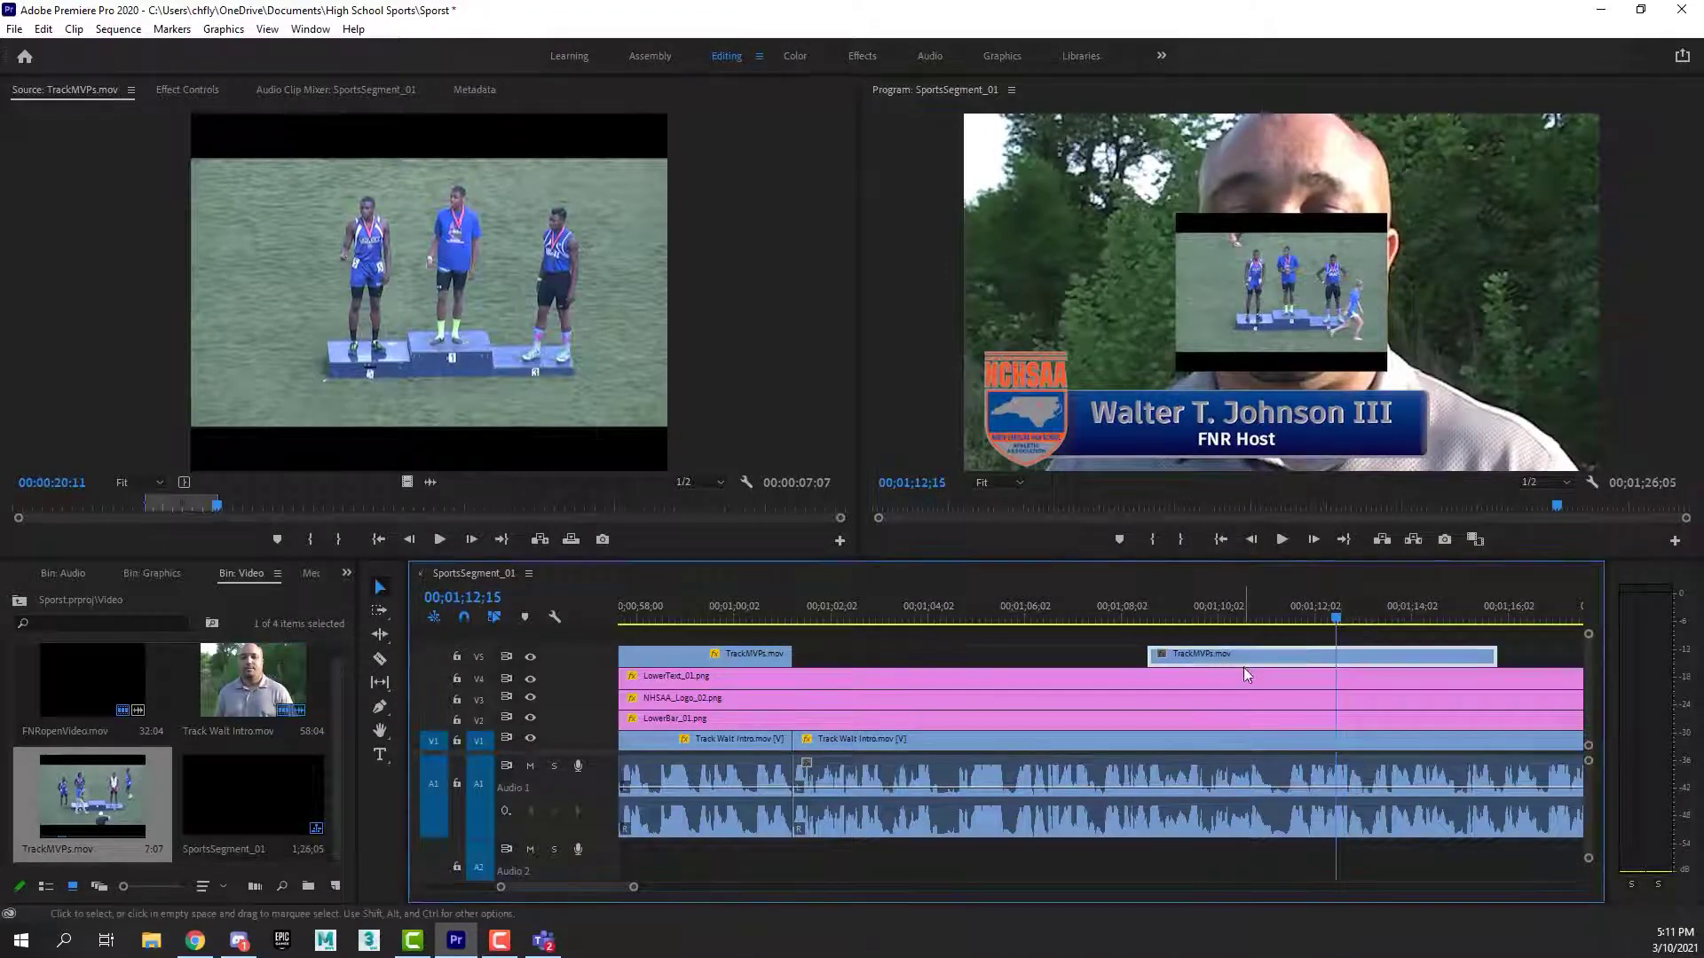
pyautogui.click(162, 92)
pyautogui.moveTo(318, 206); pyautogui.dragTo(514, 206)
pyautogui.moveTo(1495, 656); pyautogui.dragTo(1334, 655)
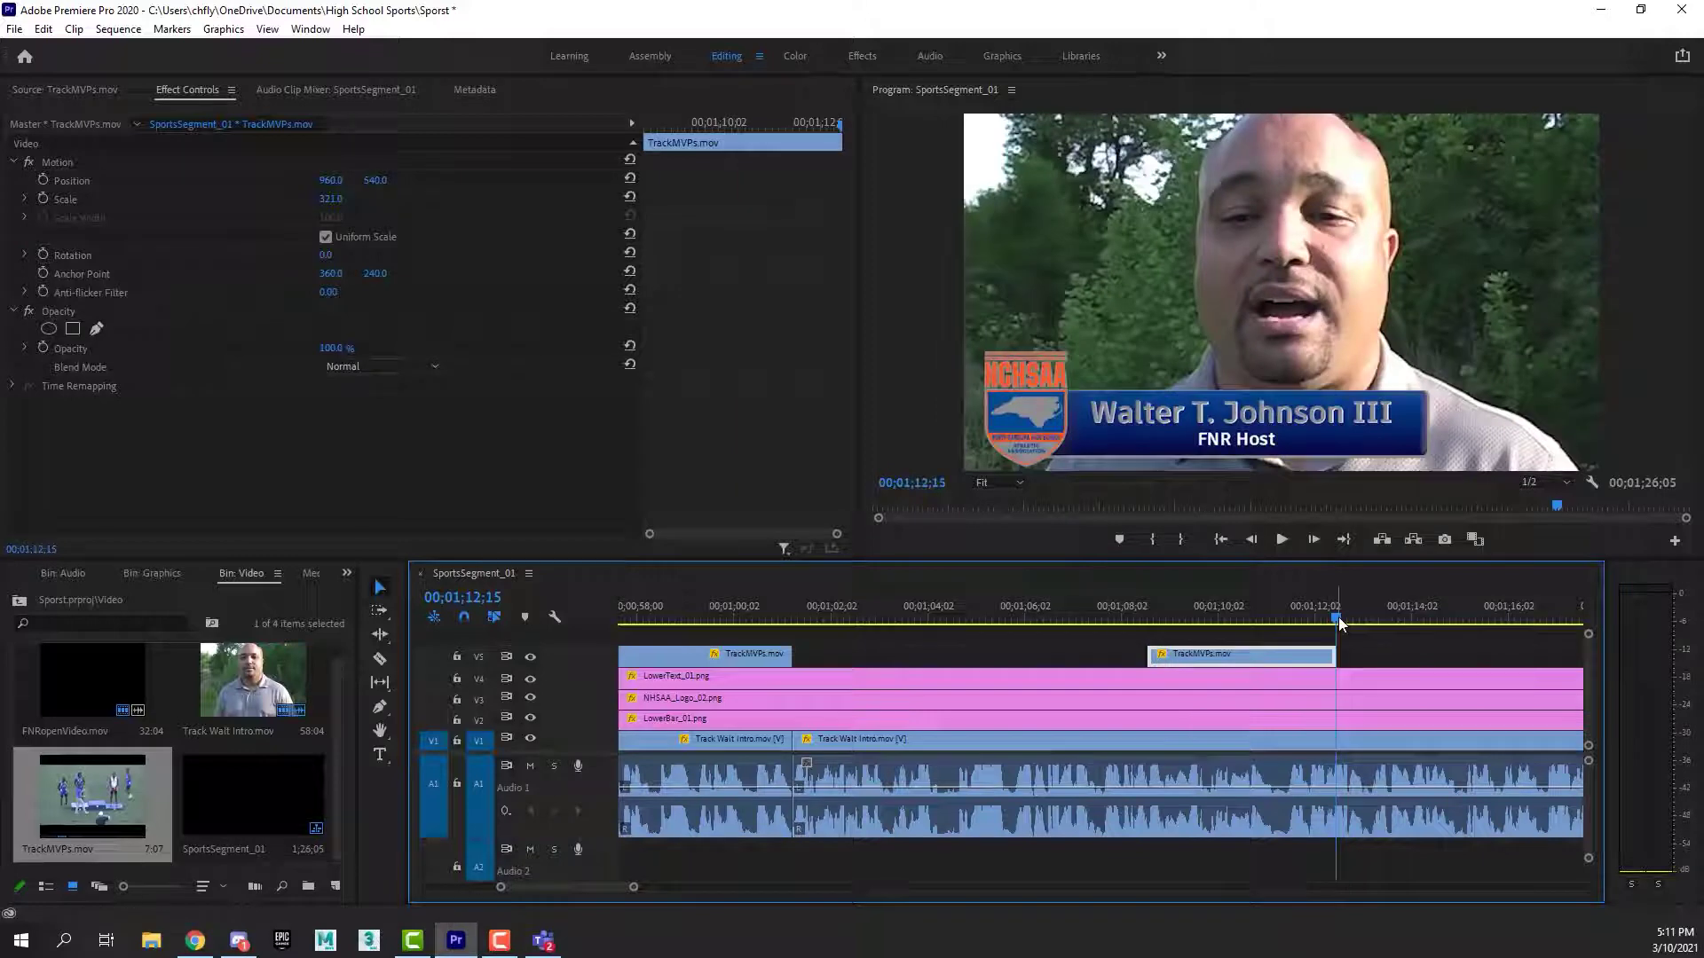
# Extend the end of the podium clip to 00;01;13;03, playing around the cut to check its timing.
pyautogui.hotkey('shift', 'k')
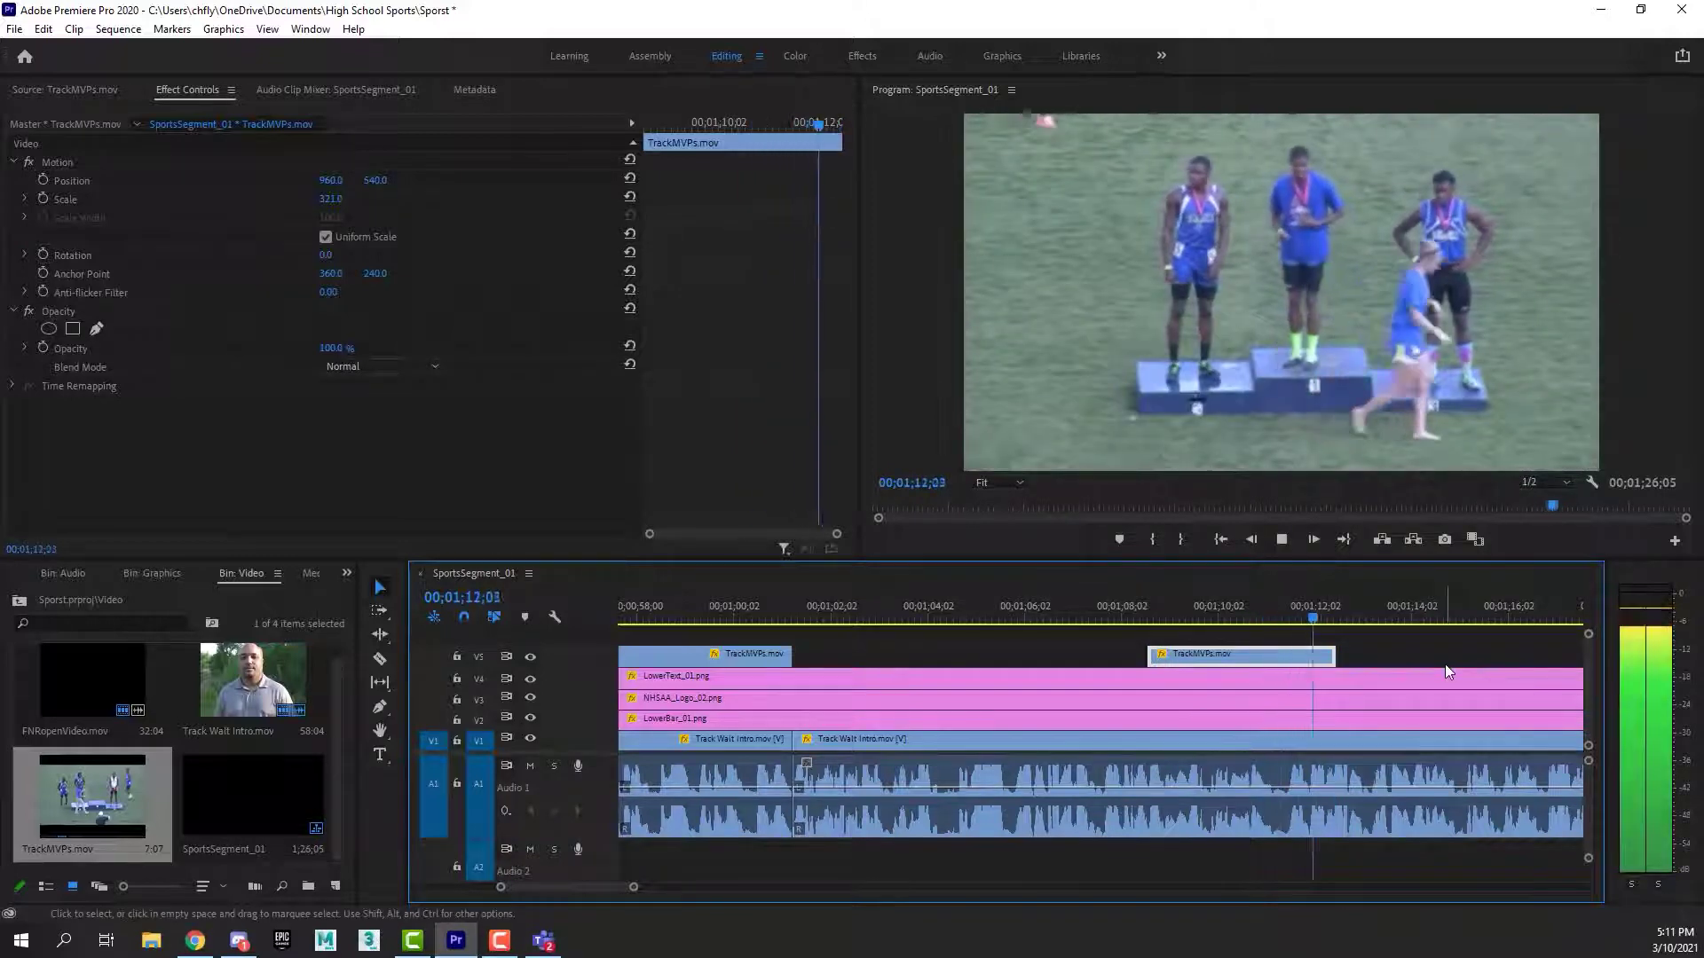
pyautogui.press('space')
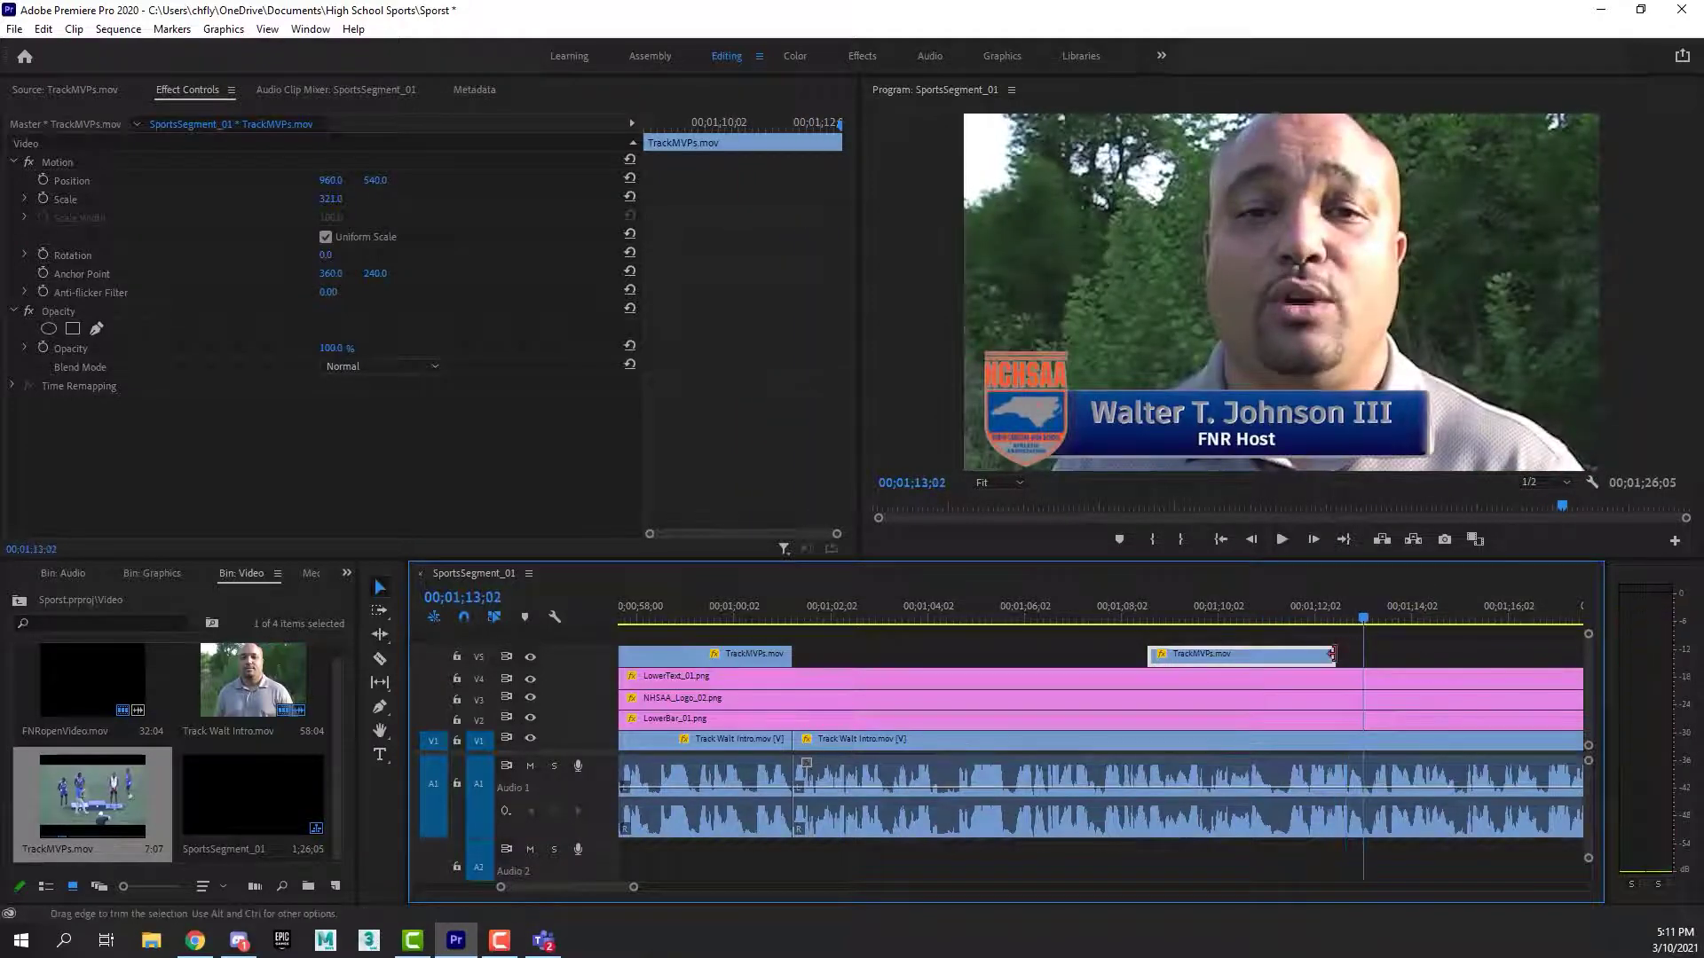
pyautogui.moveTo(1331, 655); pyautogui.dragTo(1348, 655)
pyautogui.hotkey('shift', 'k')
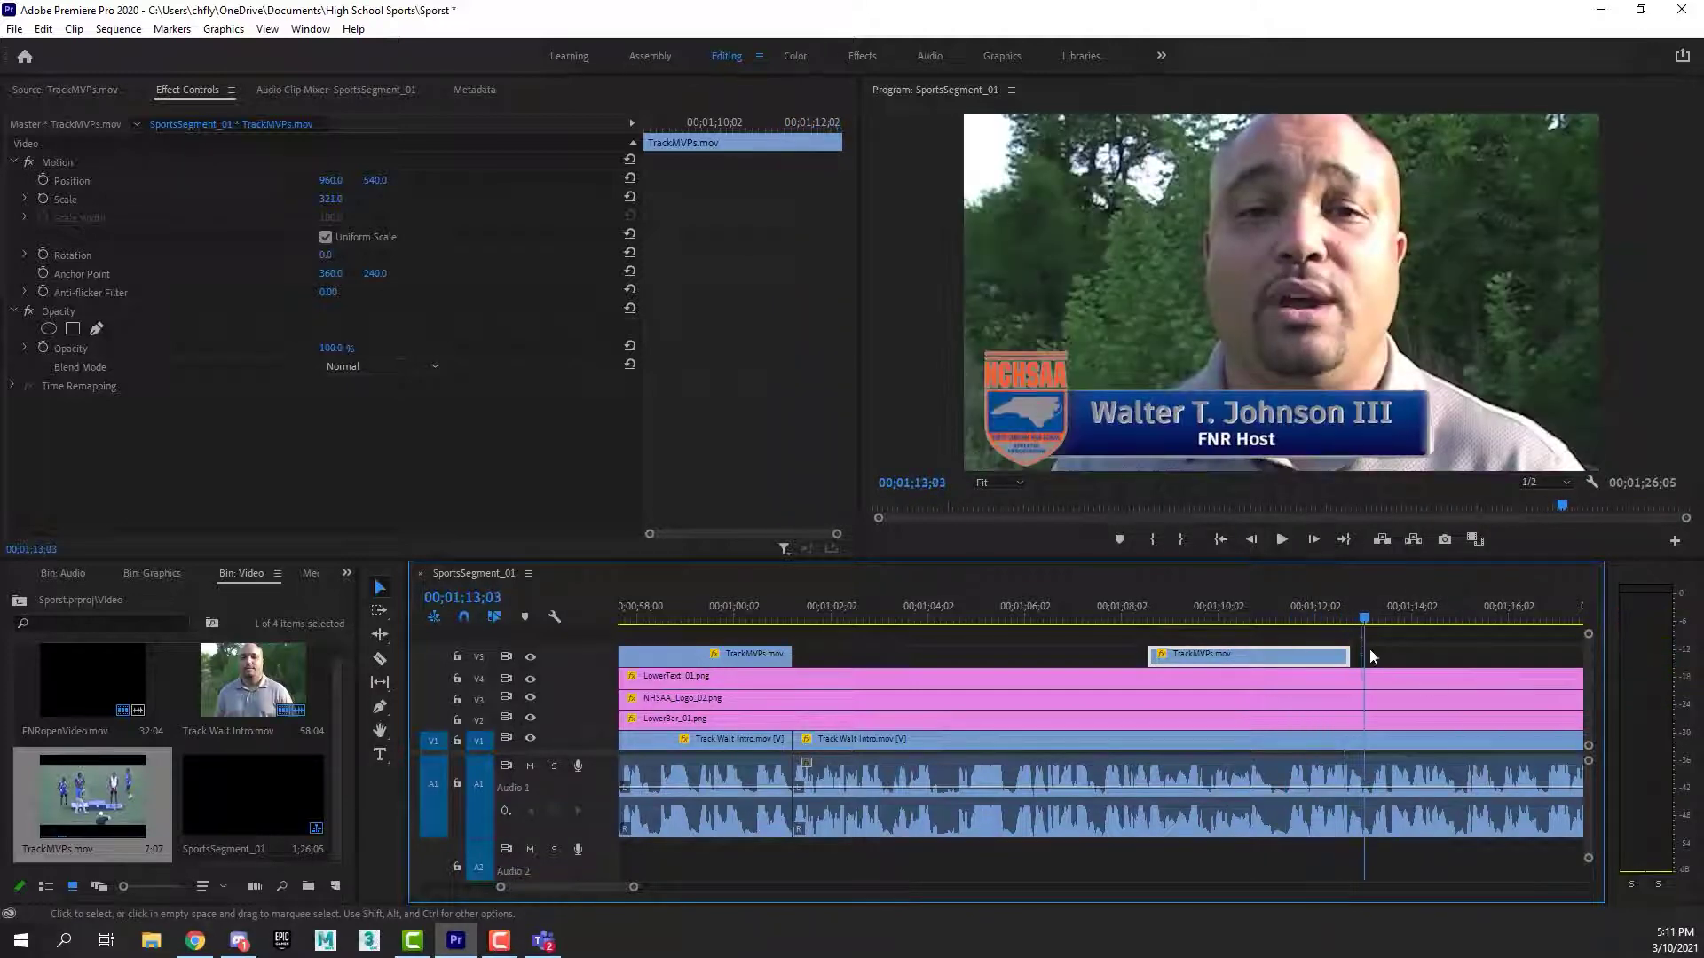
pyautogui.moveTo(1342, 659); pyautogui.dragTo(1364, 657)
pyautogui.hotkey('shift', 'k')
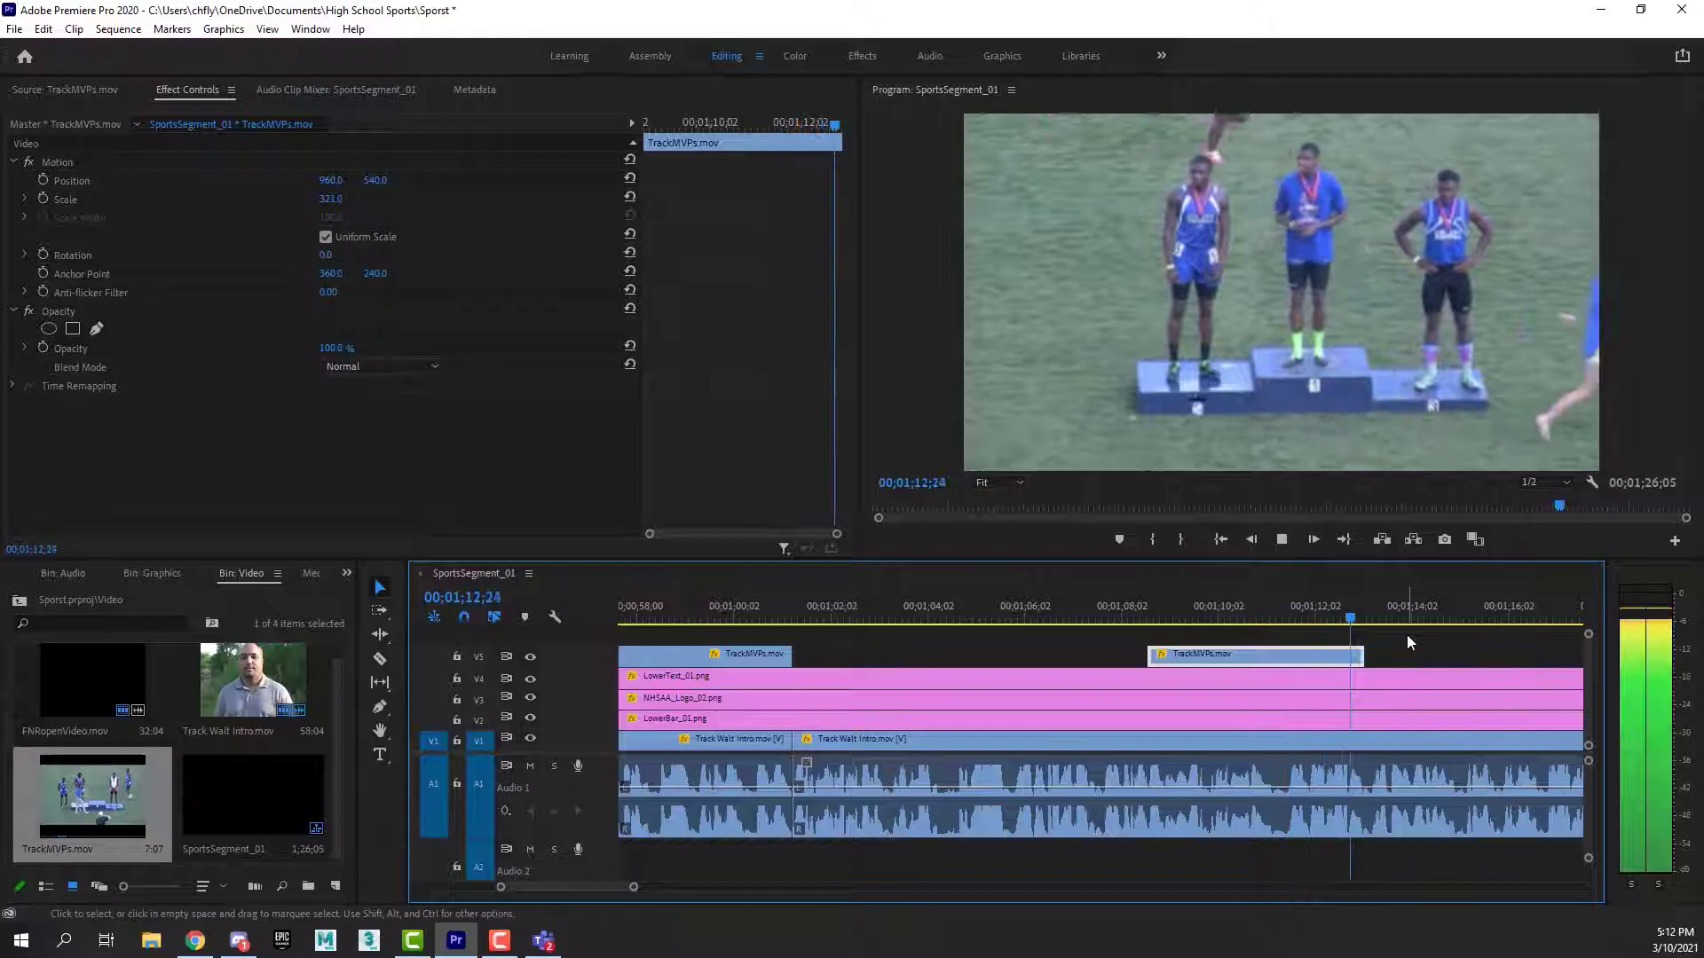
pyautogui.moveTo(1372, 619)
pyautogui.mouseDown()
pyautogui.moveTo(1292, 621)
pyautogui.moveTo(1361, 620)
pyautogui.mouseUp()
pyautogui.click(1357, 649)
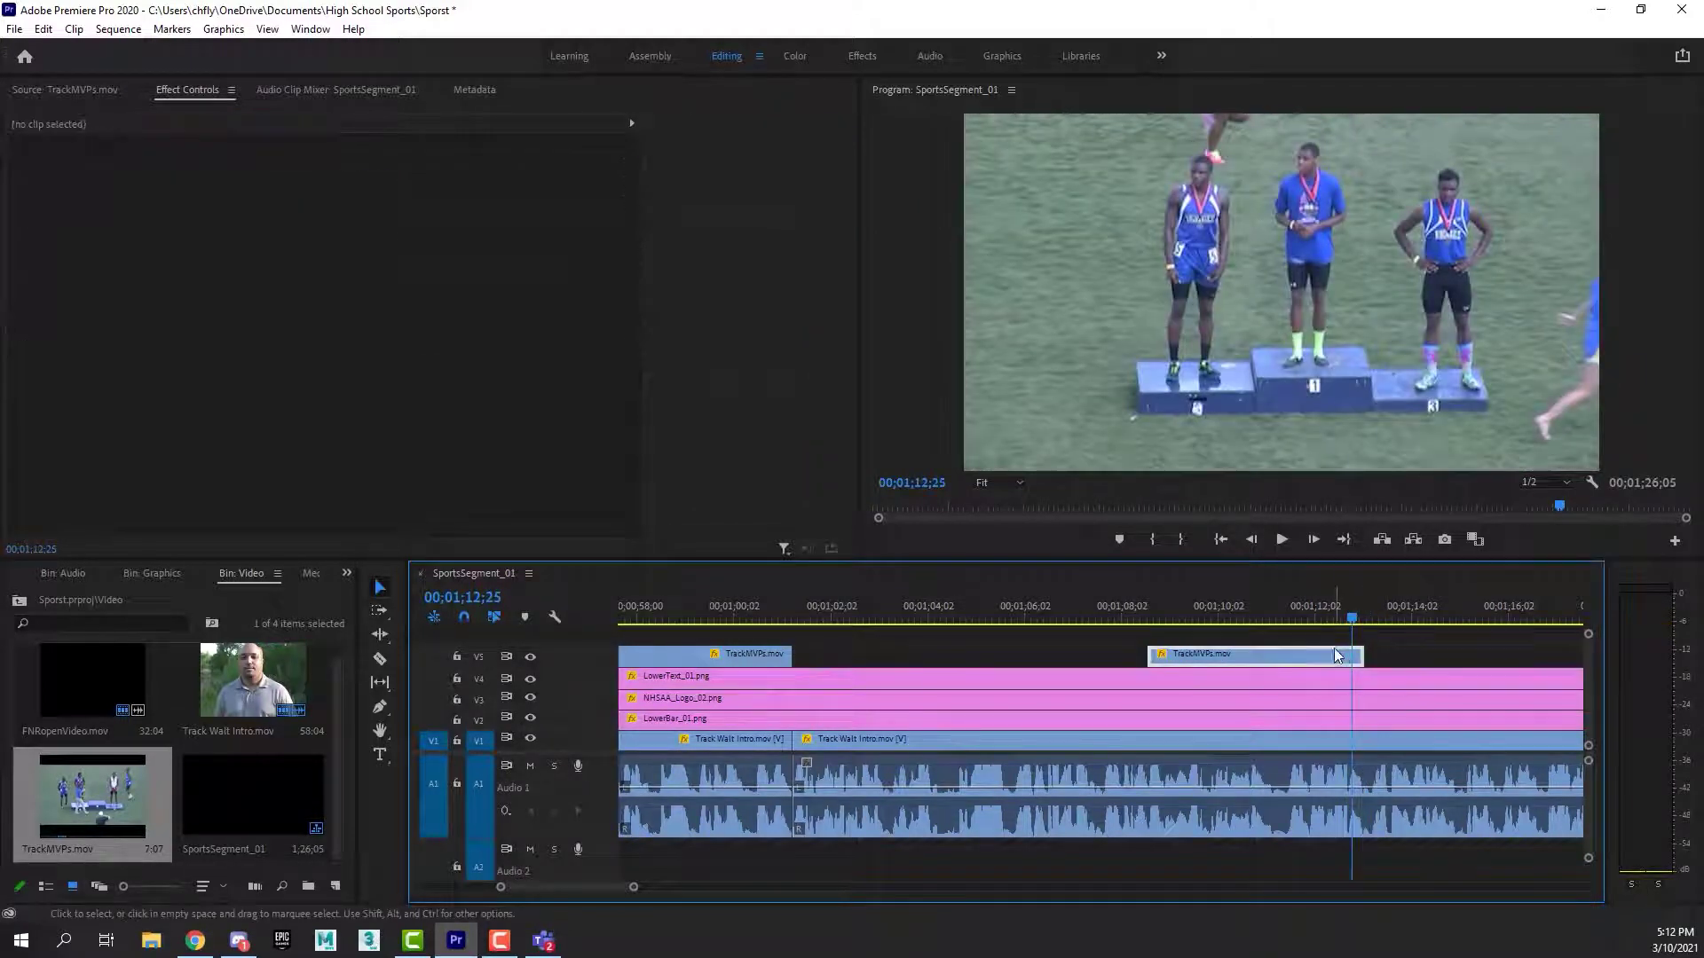
pyautogui.click(1334, 651)
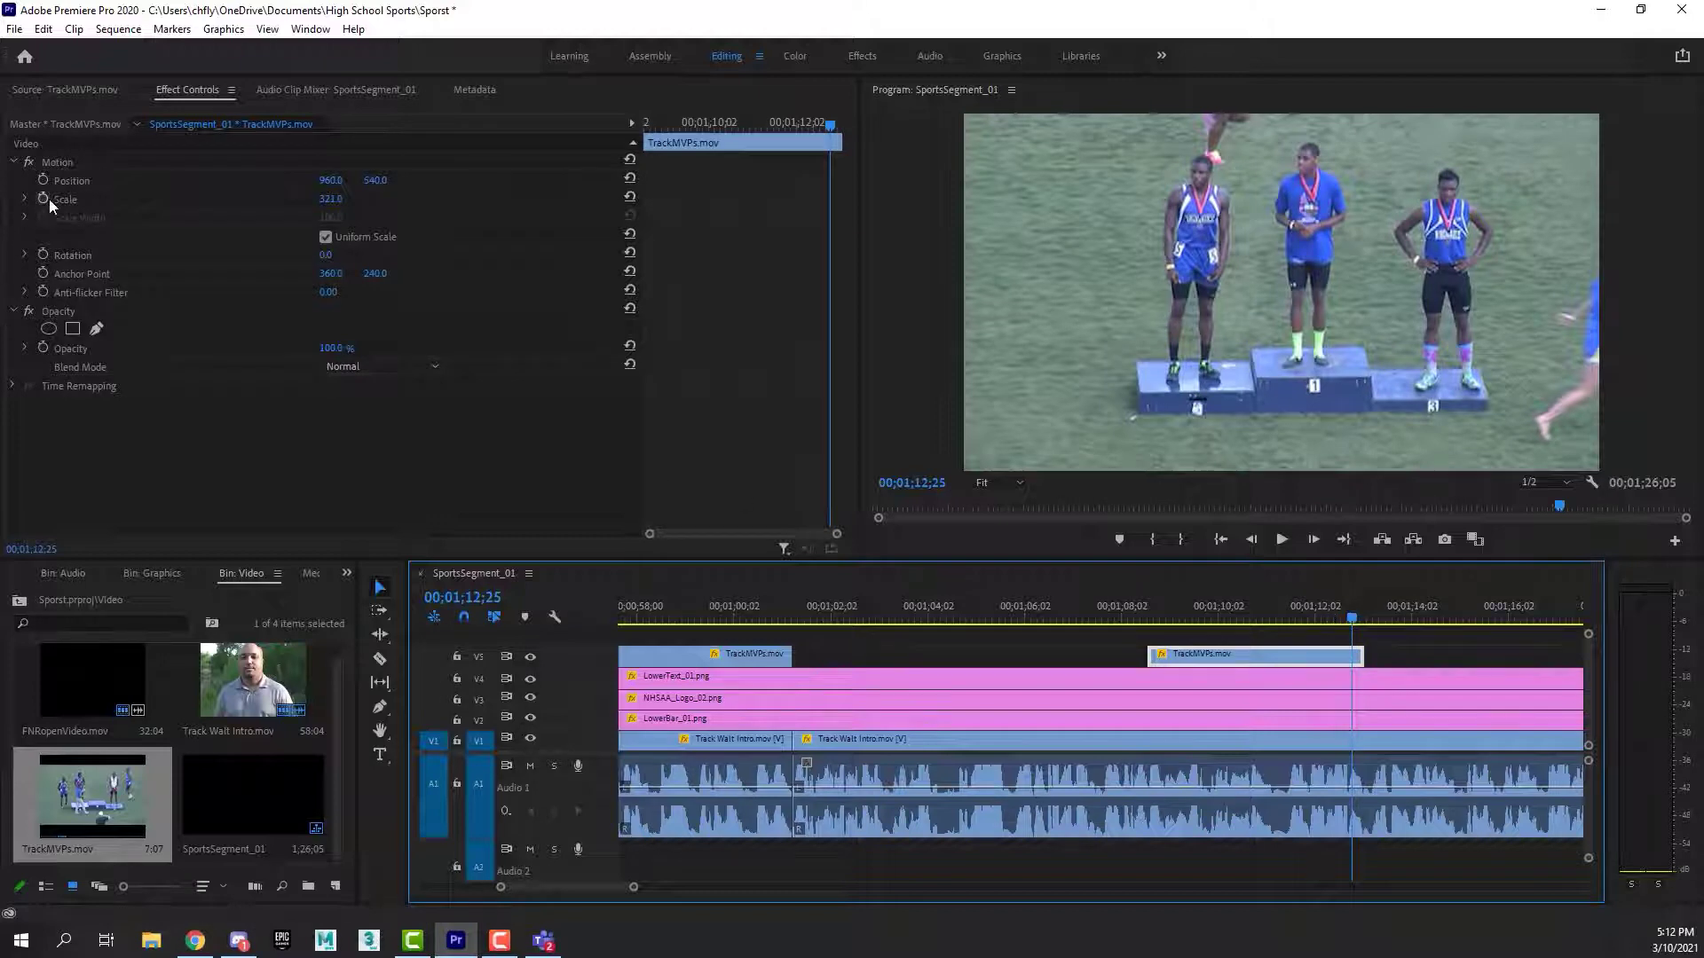
# Mark the track race shot in the TrackMVPs.mov source from 00:01:06:25 to 00:01:16:00.
pyautogui.click(67, 90)
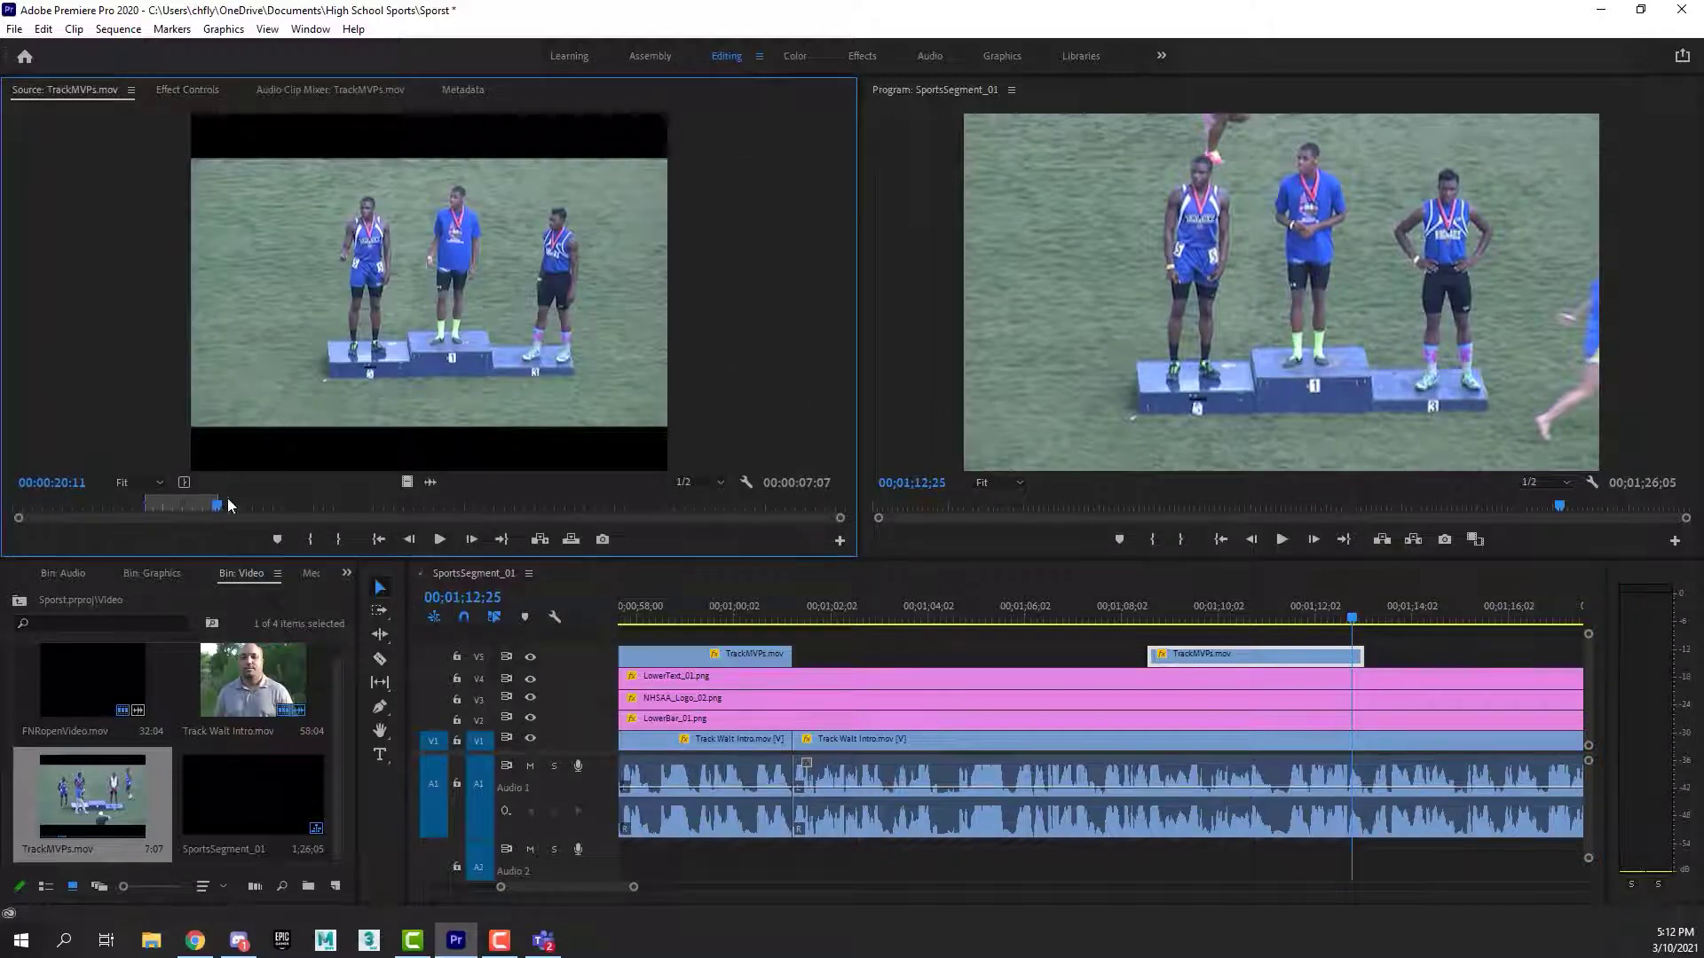
pyautogui.moveTo(218, 507); pyautogui.dragTo(687, 513)
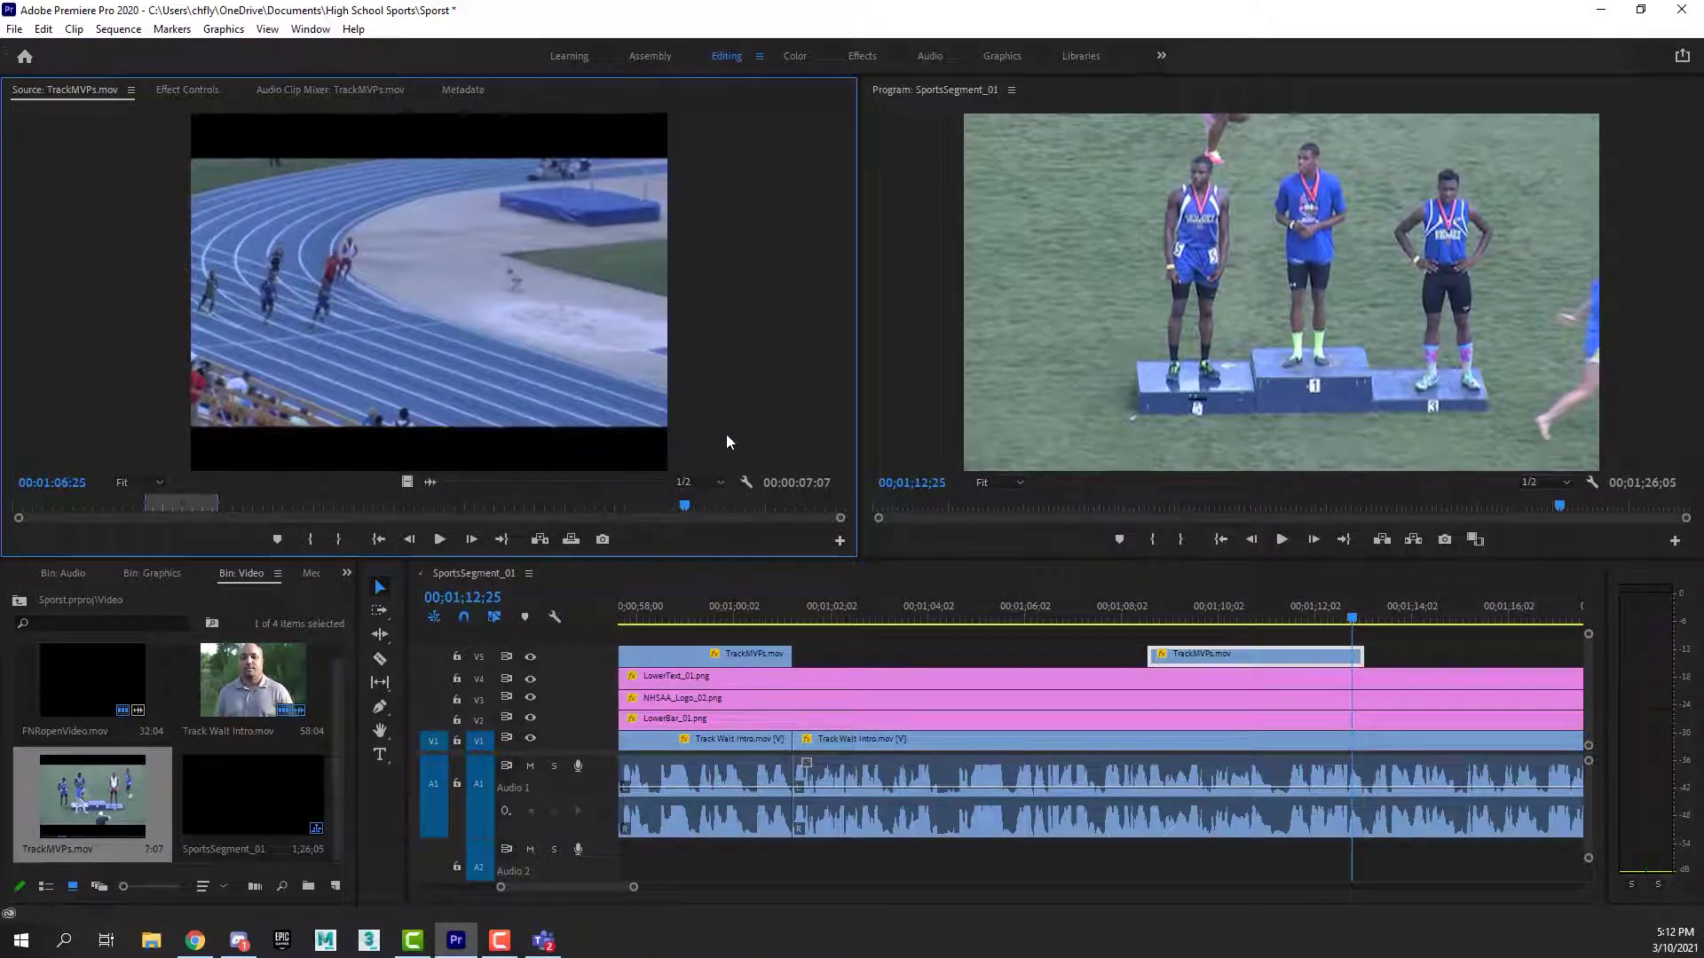
pyautogui.press('i')
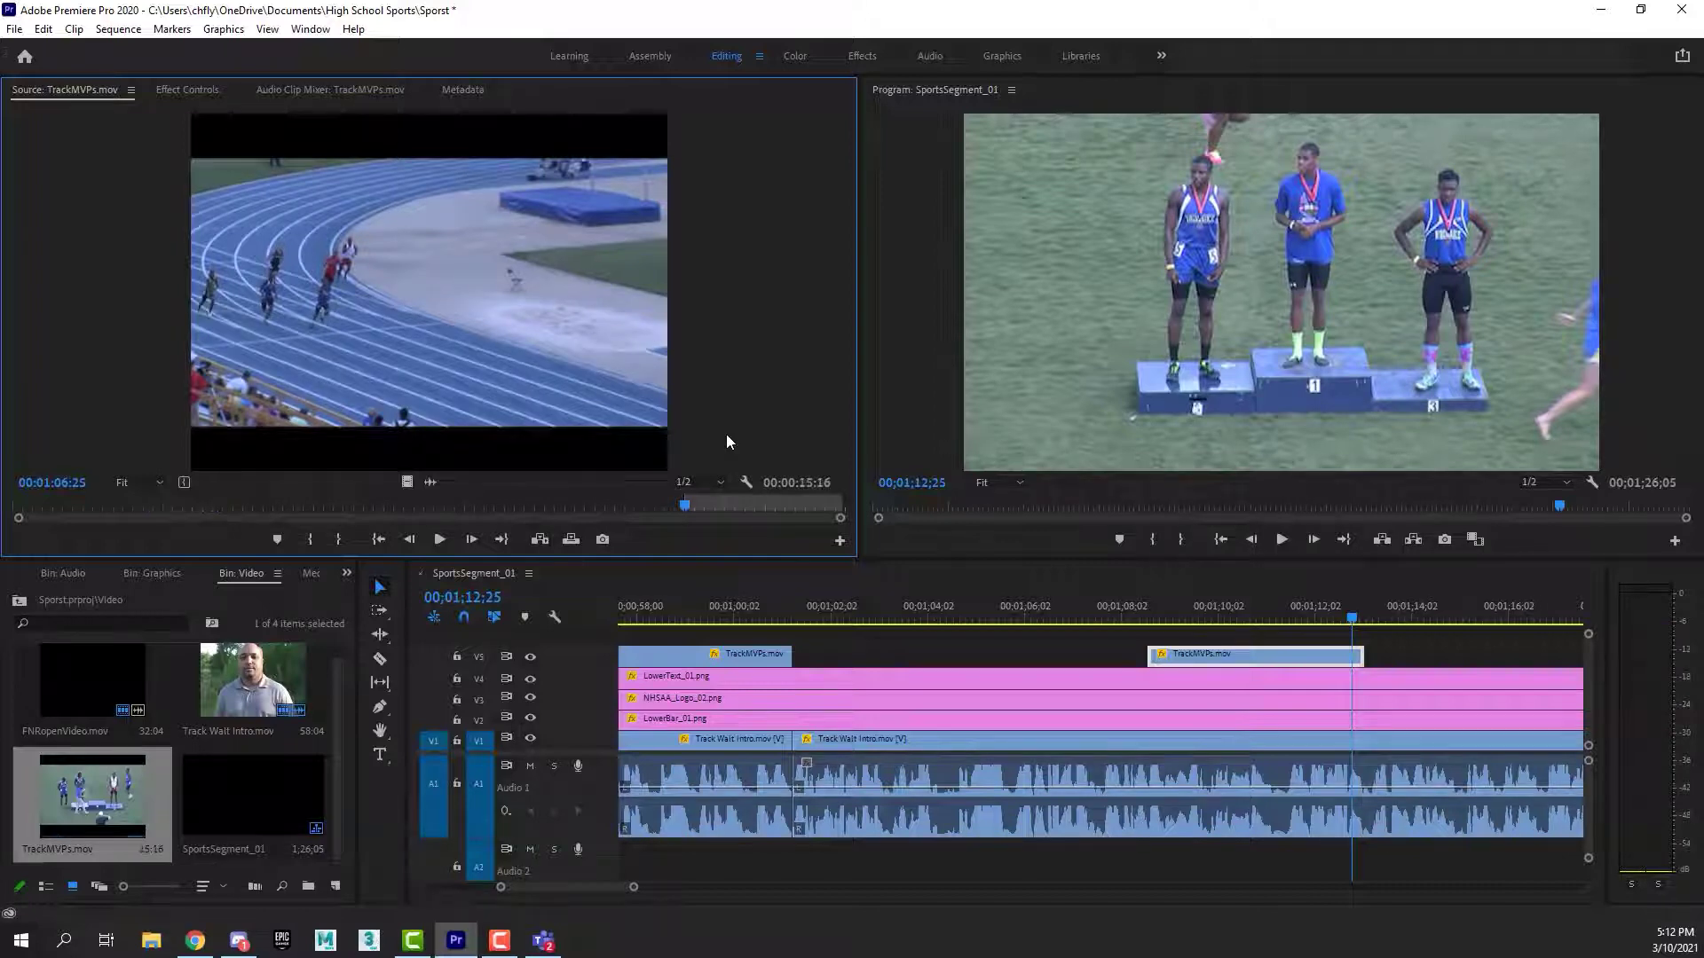
pyautogui.moveTo(689, 513); pyautogui.dragTo(780, 503)
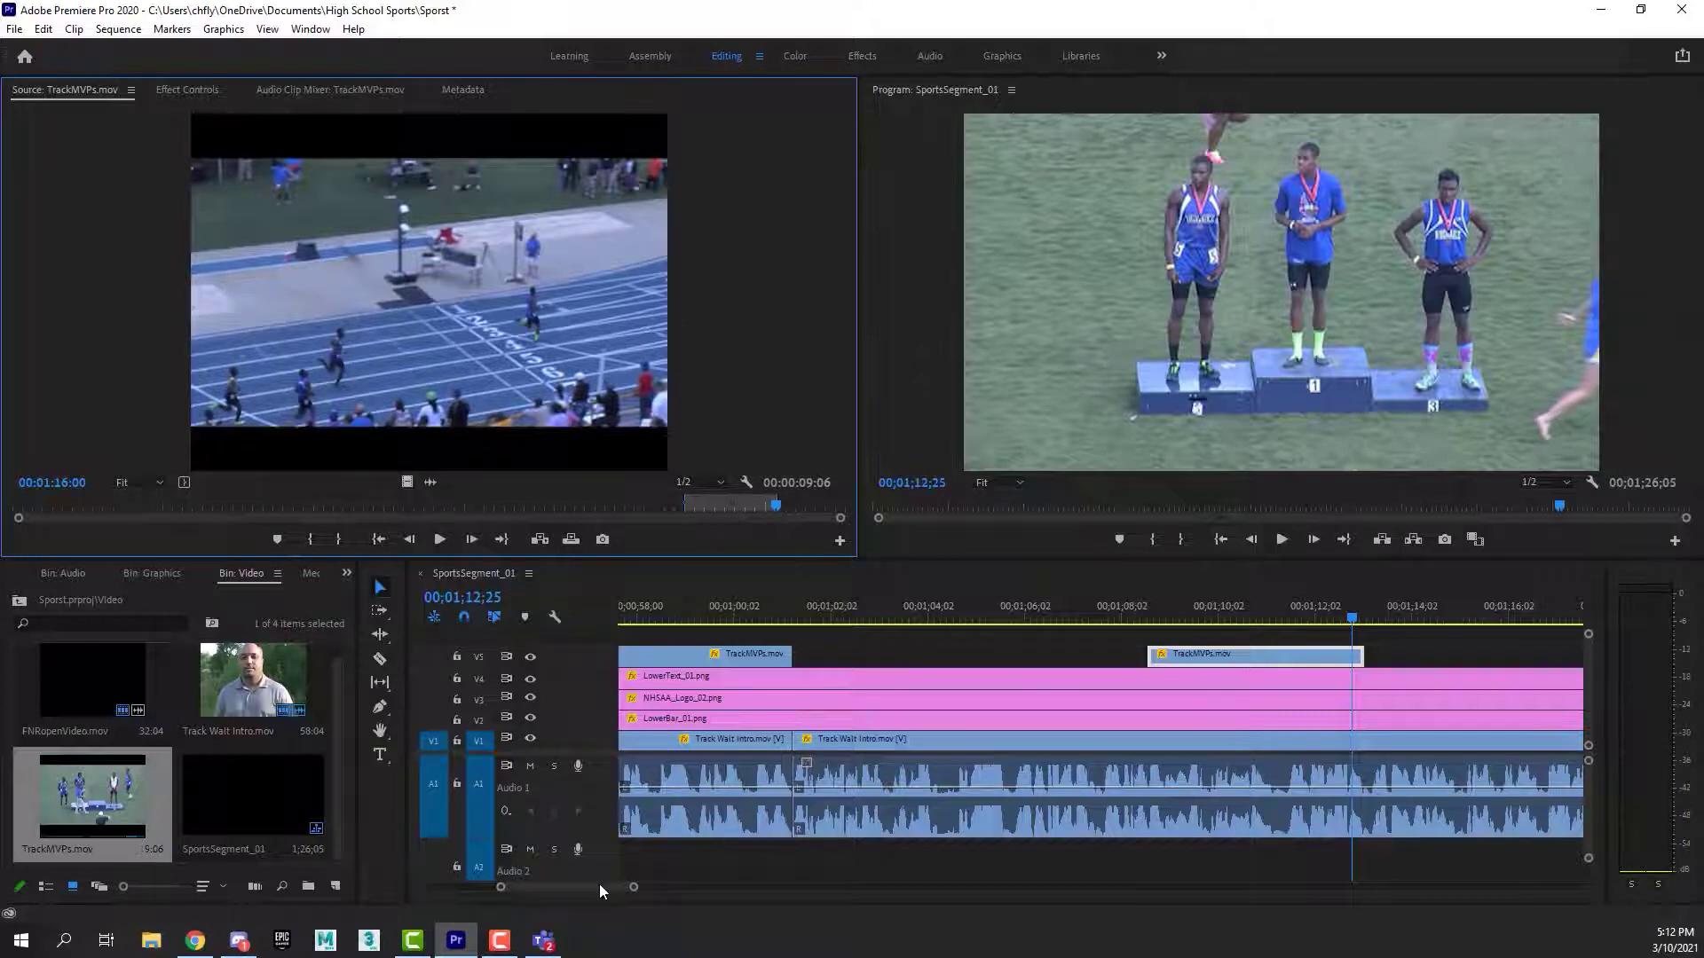
# Place only the race shot's video directly after the podium clip and park the playhead over it at 00;01;13;21.
pyautogui.moveTo(602, 886); pyautogui.dragTo(618, 885)
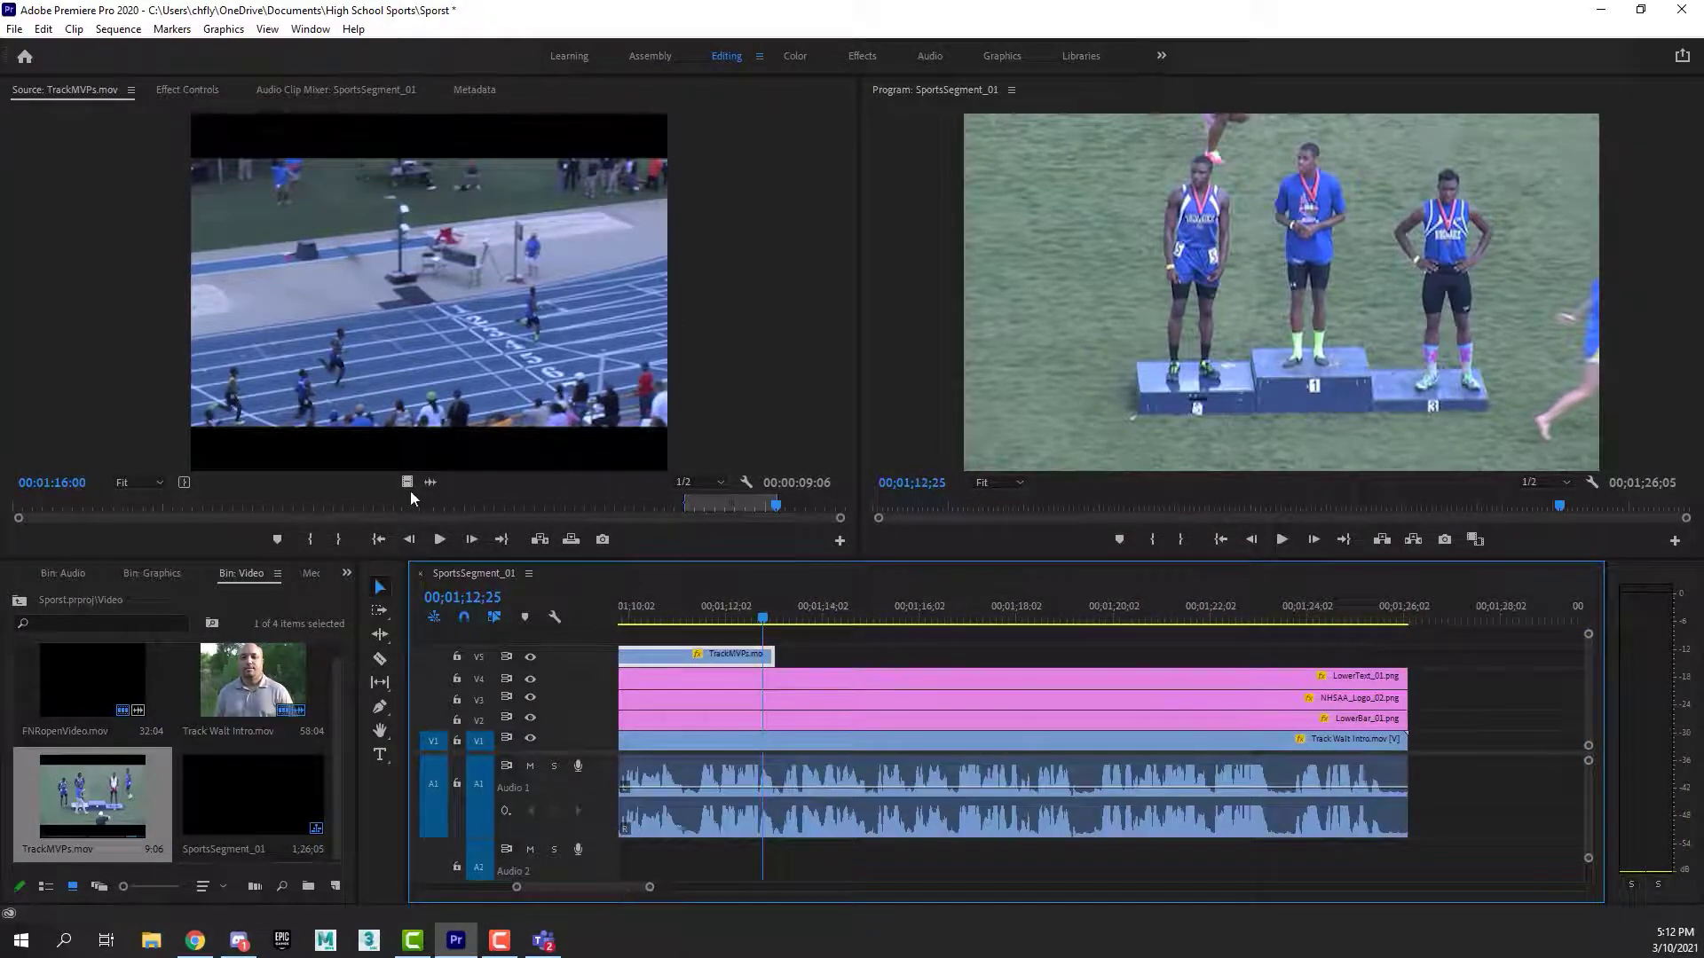
pyautogui.click(730, 497)
pyautogui.moveTo(796, 614); pyautogui.dragTo(763, 624)
pyautogui.click(816, 658)
pyautogui.moveTo(763, 619); pyautogui.dragTo(803, 619)
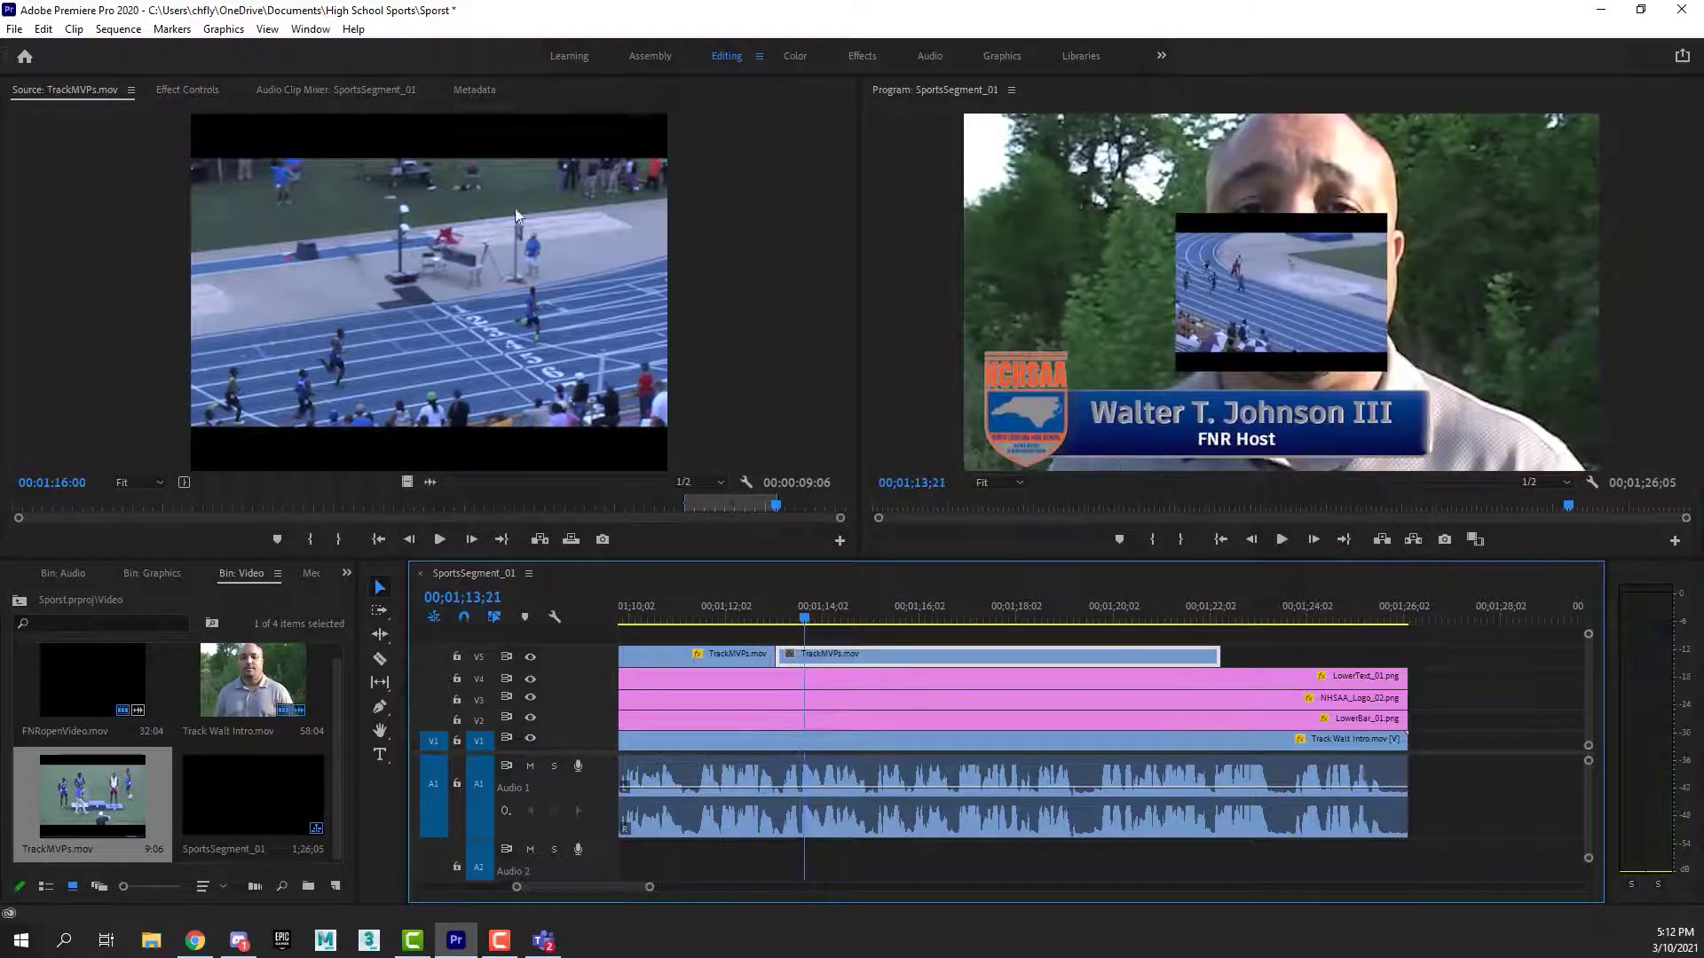
# Scale the race clip to 305 so it fills the frame and play from the podium clip through the race clip's end.
pyautogui.click(202, 93)
pyautogui.moveTo(331, 199); pyautogui.dragTo(327, 205)
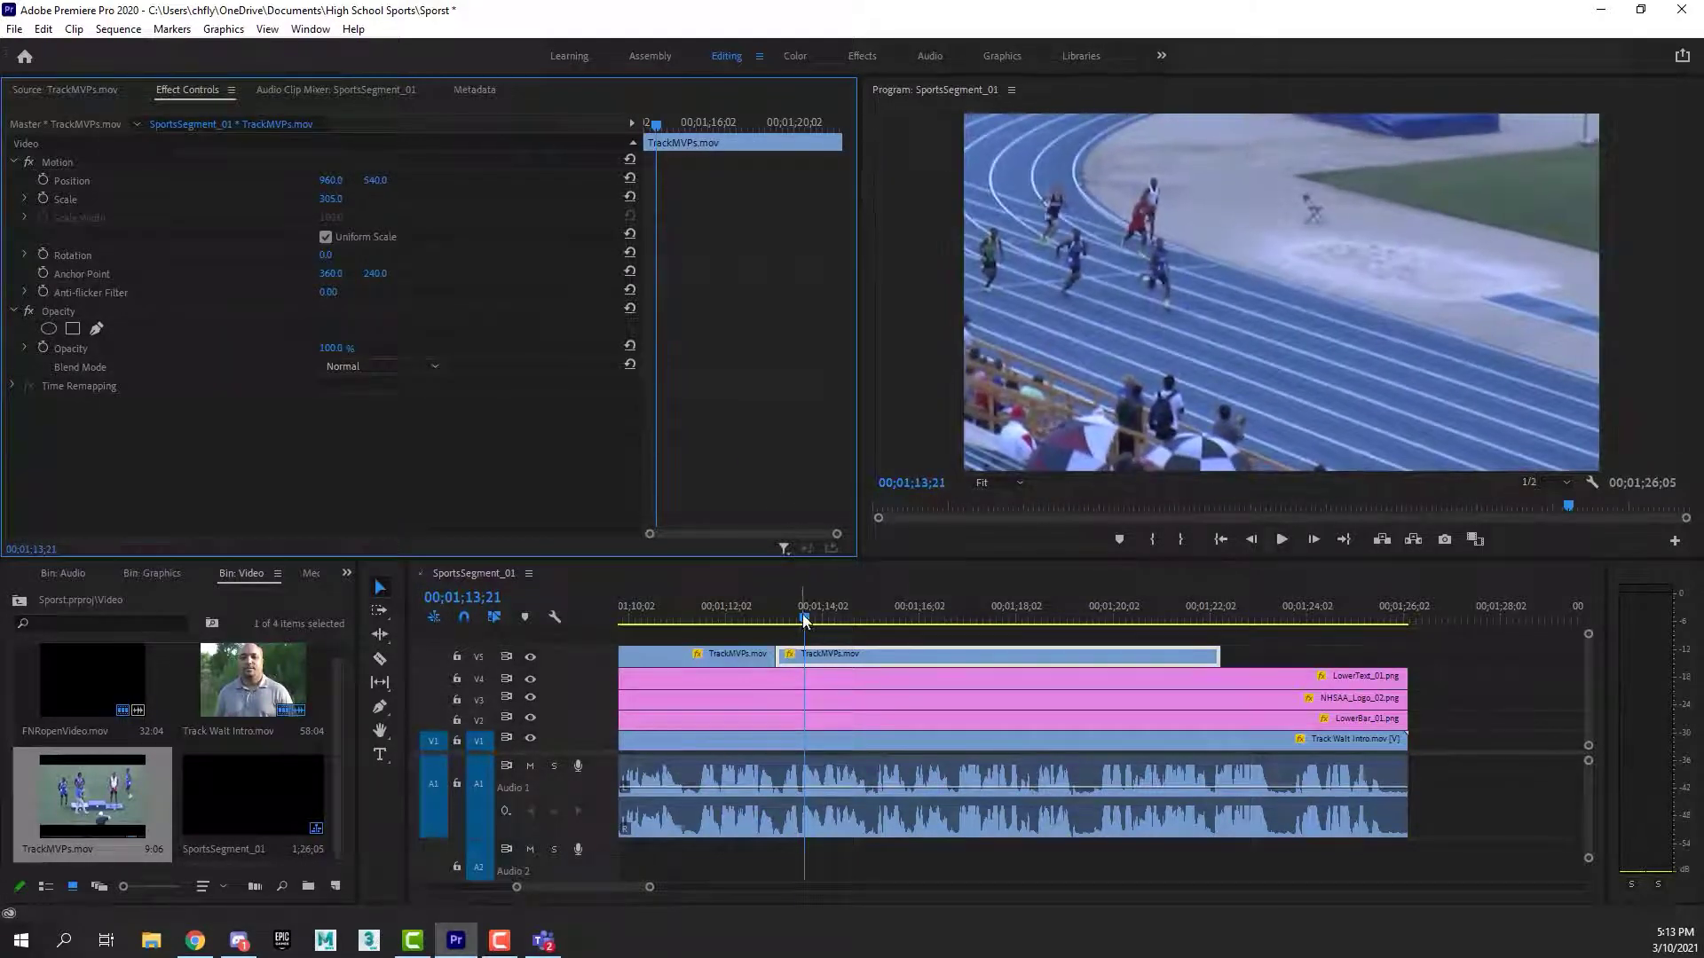
pyautogui.moveTo(805, 619); pyautogui.dragTo(681, 610)
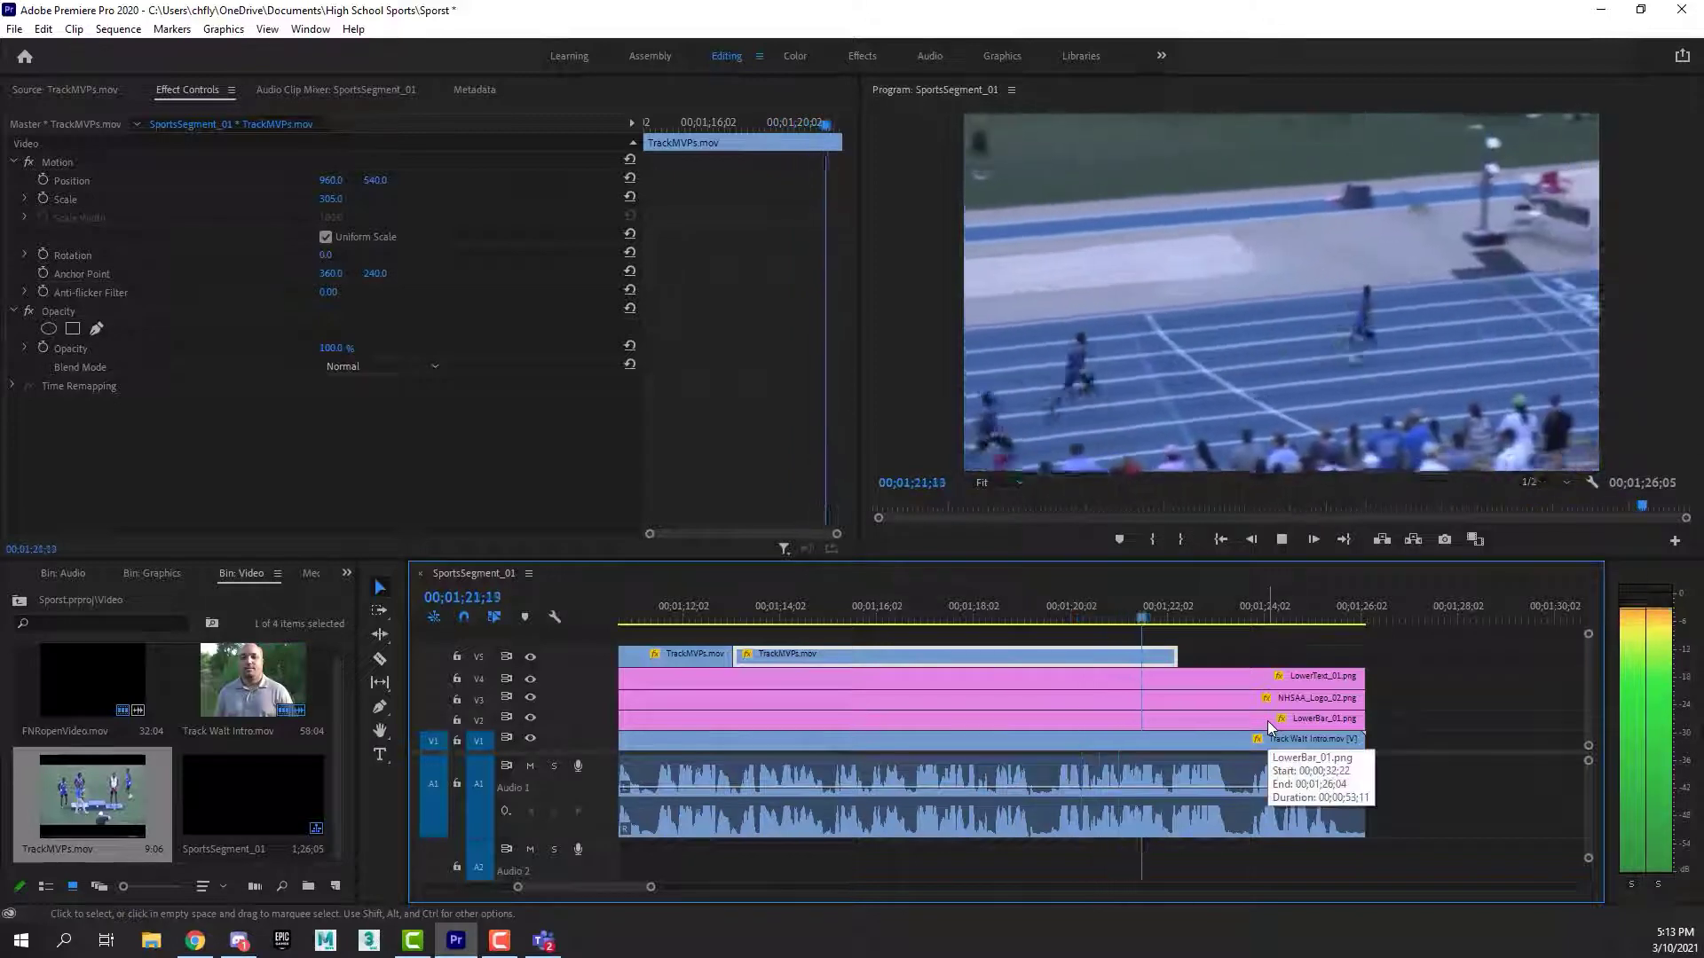
pyautogui.press('space')
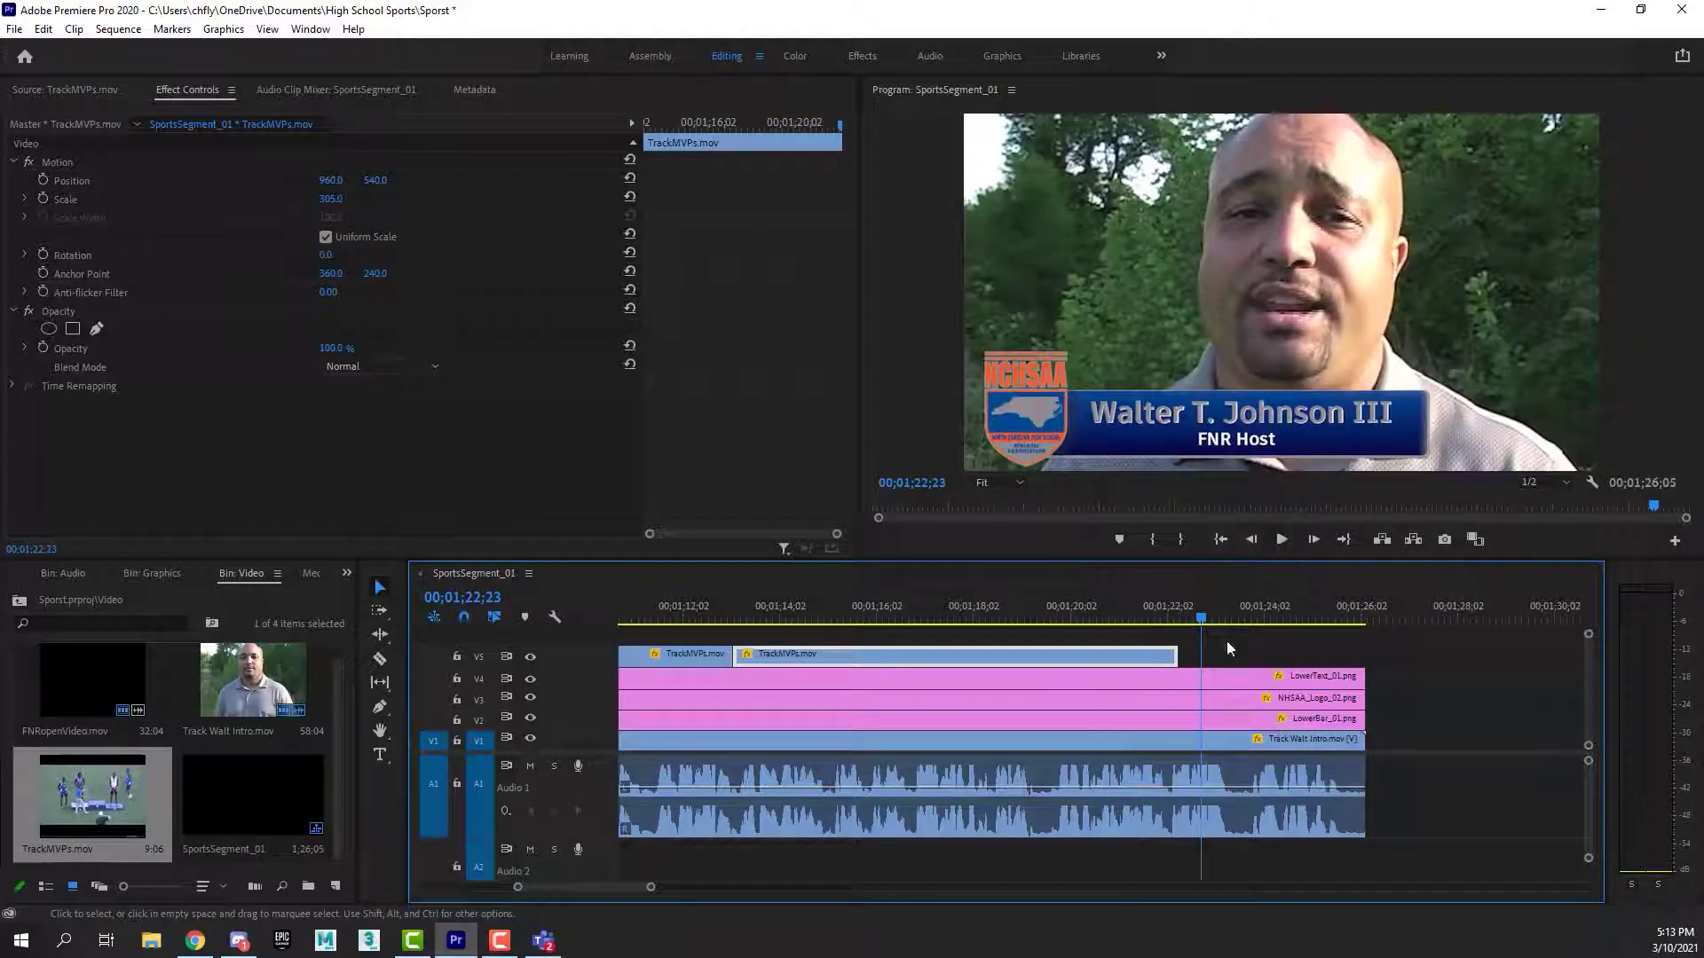
# Replay the later part of the race clip to judge its timing against the host's monologue.
pyautogui.moveTo(1171, 617); pyautogui.dragTo(1124, 603)
pyautogui.press('space')
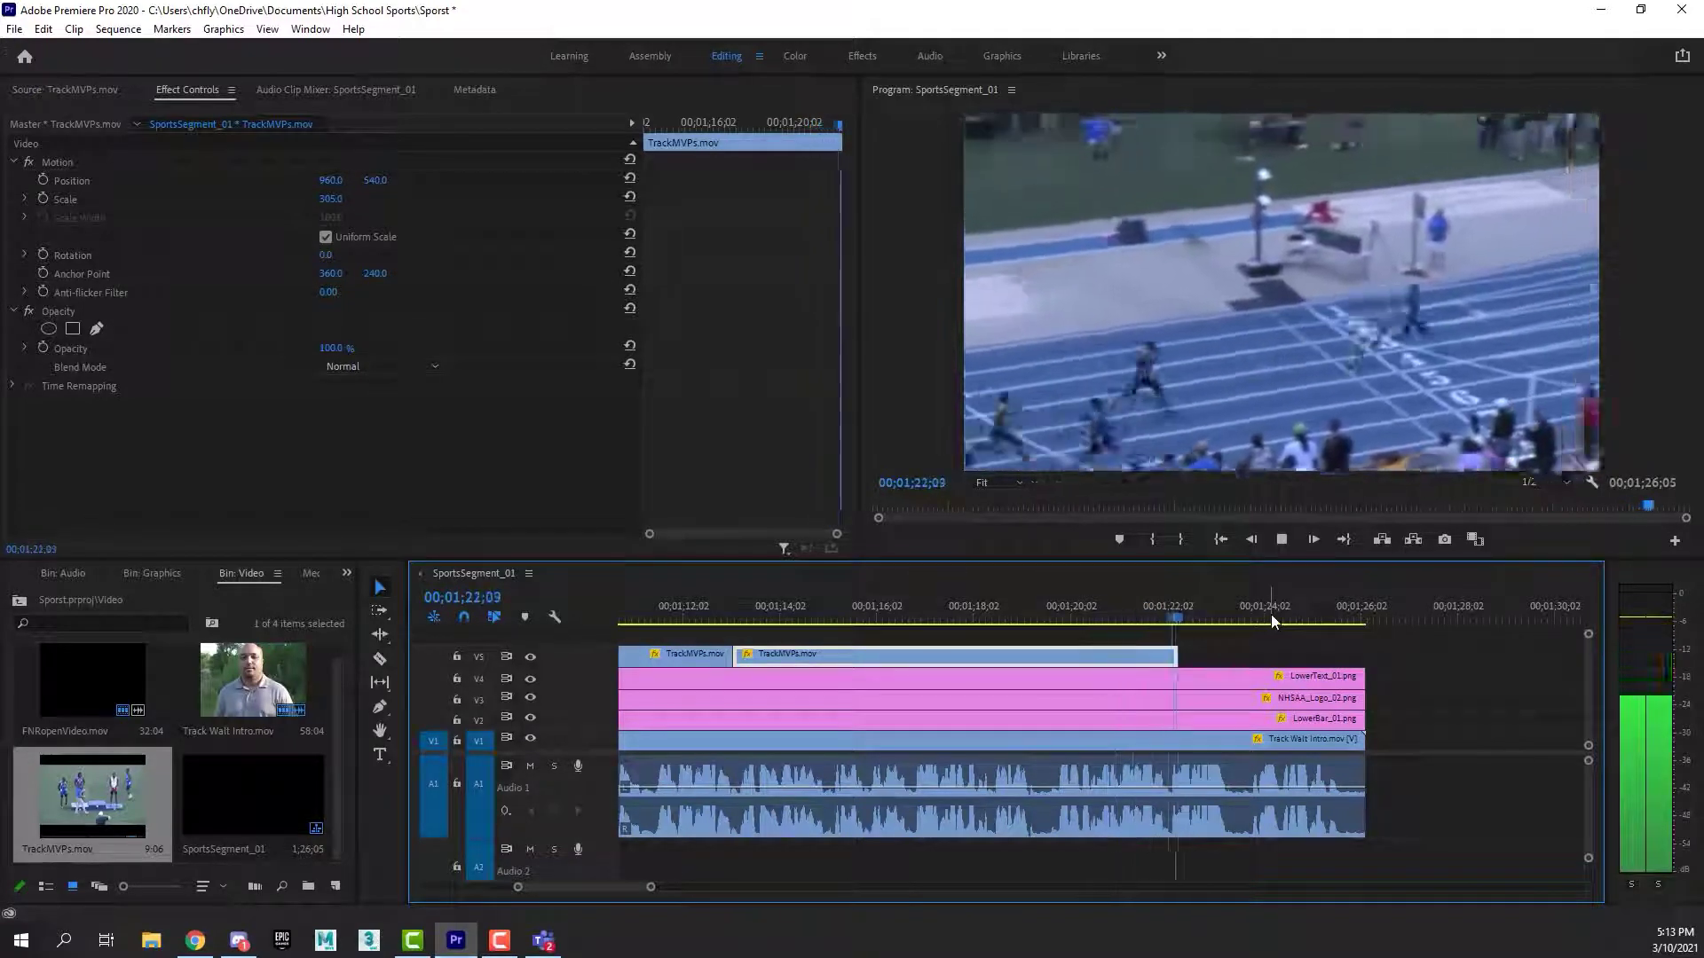
pyautogui.moveTo(1032, 614); pyautogui.dragTo(986, 619)
pyautogui.press('space')
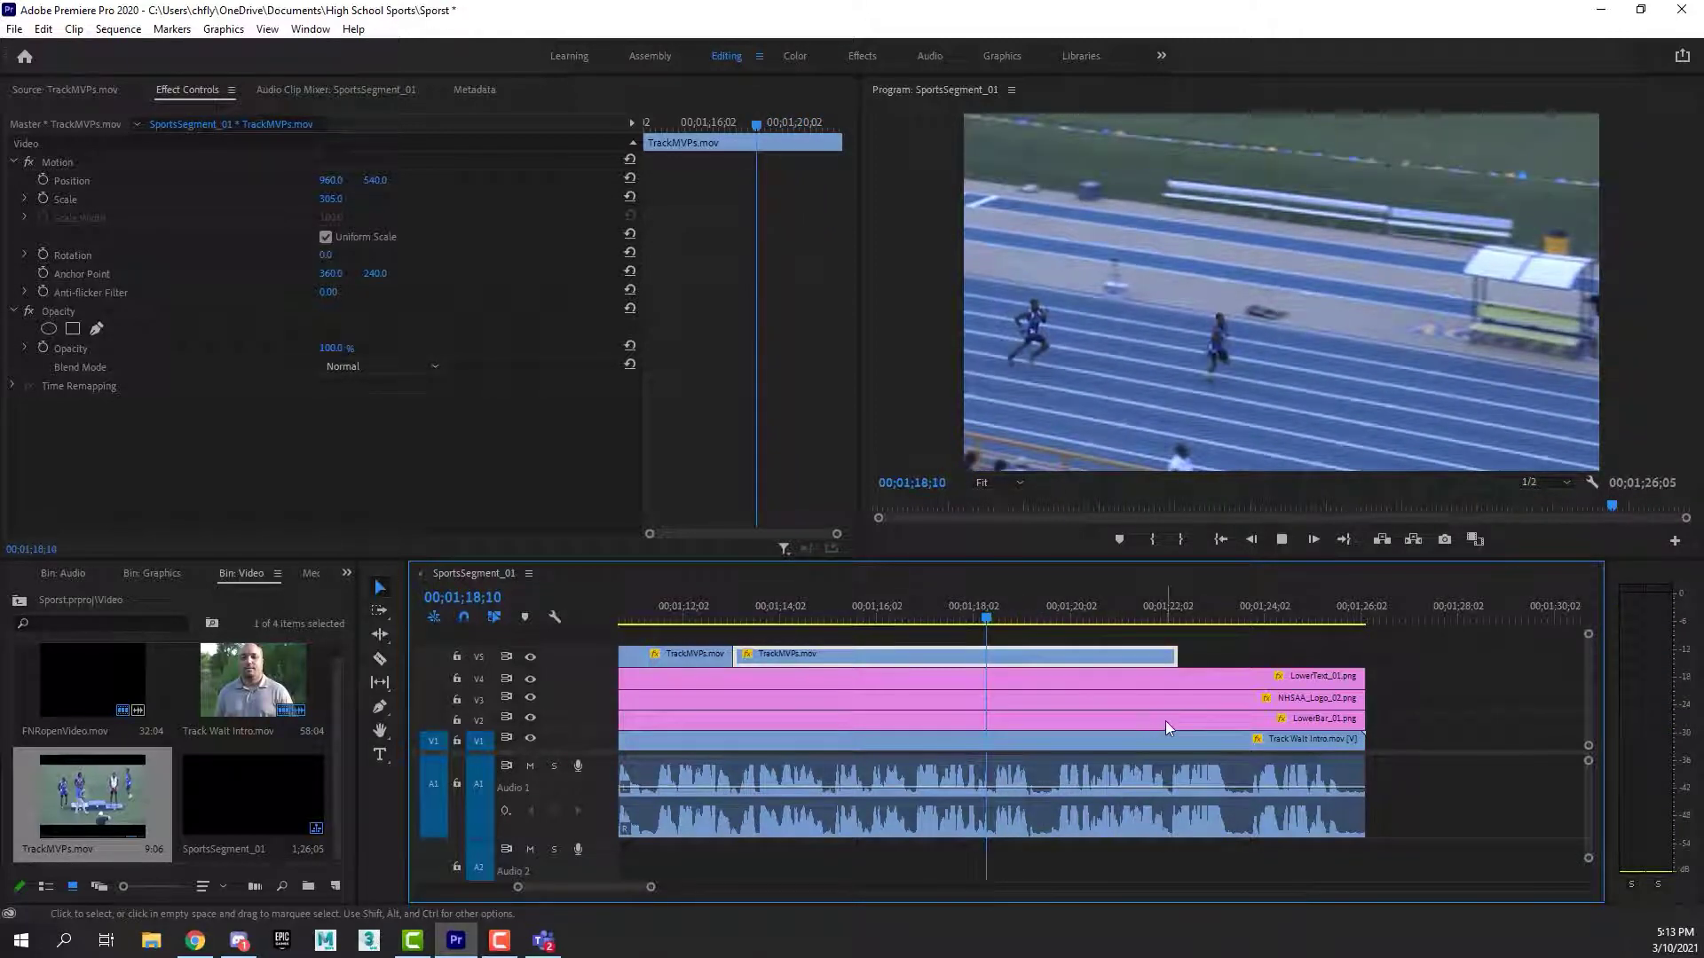
pyautogui.press('space')
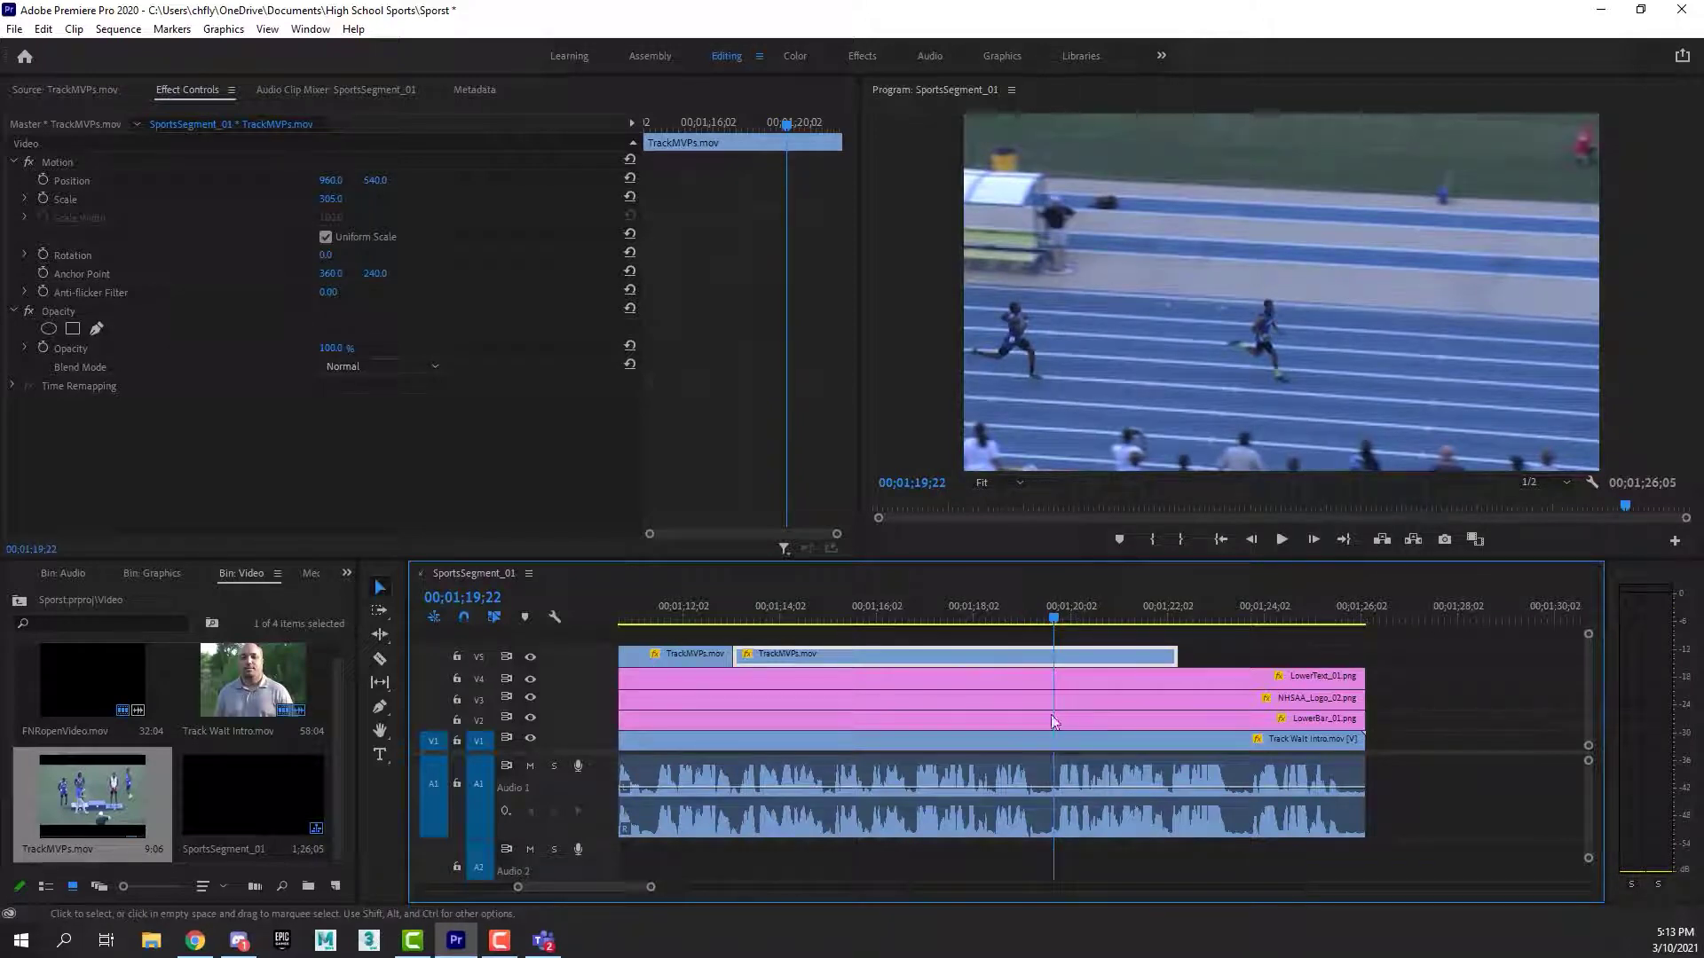
# Trim the start of the race clip, slide it back against the podium clip, and play past its new end.
pyautogui.moveTo(742, 658); pyautogui.dragTo(836, 657)
pyautogui.moveTo(947, 658); pyautogui.dragTo(905, 664)
pyautogui.moveTo(854, 652); pyautogui.dragTo(840, 655)
pyautogui.press('space')
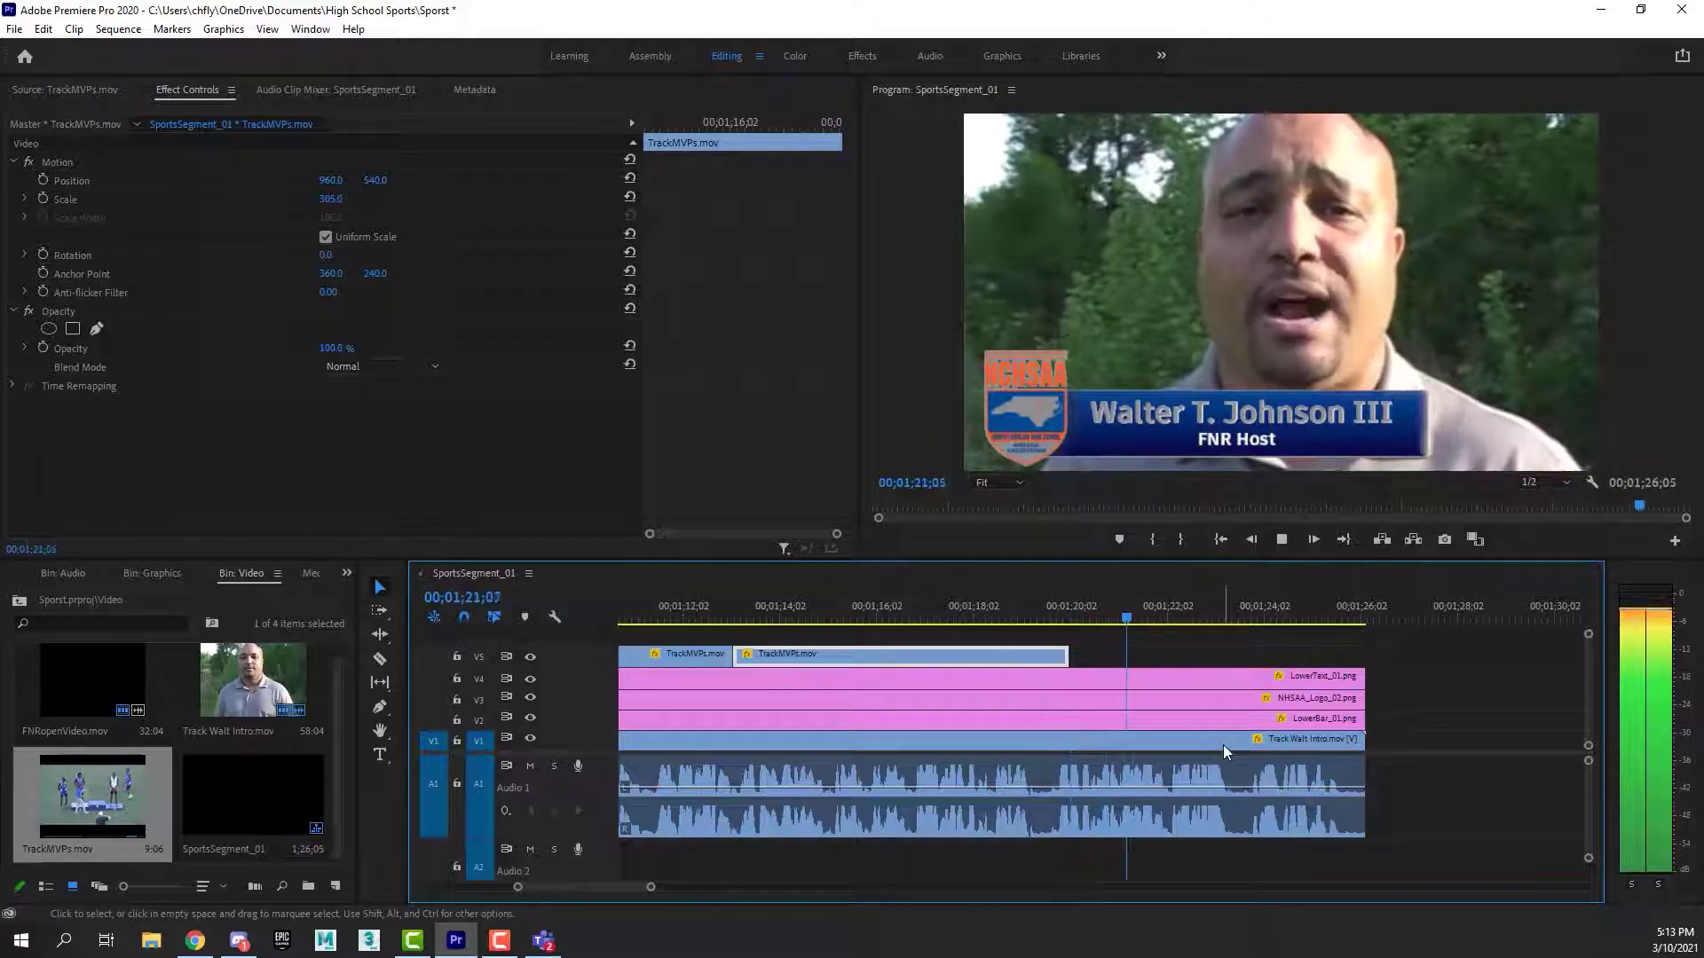